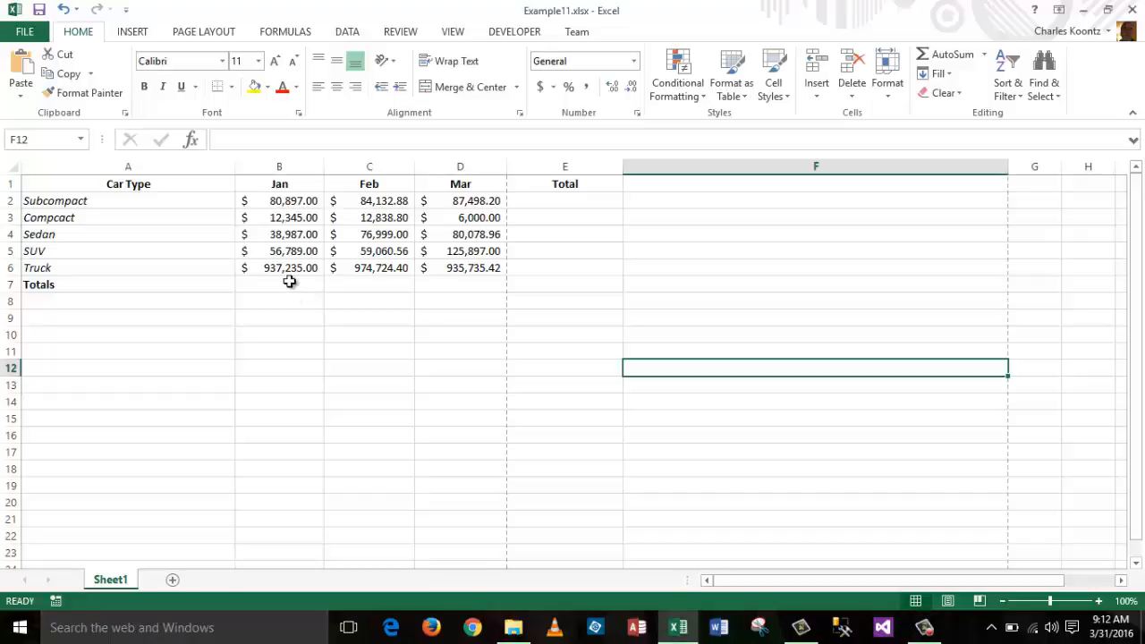
Step: Add column sums for Jan, Feb and Mar in the Totals row from the sales figures in B2:D6
{"action": "left_click", "coordinate": [290, 282]}
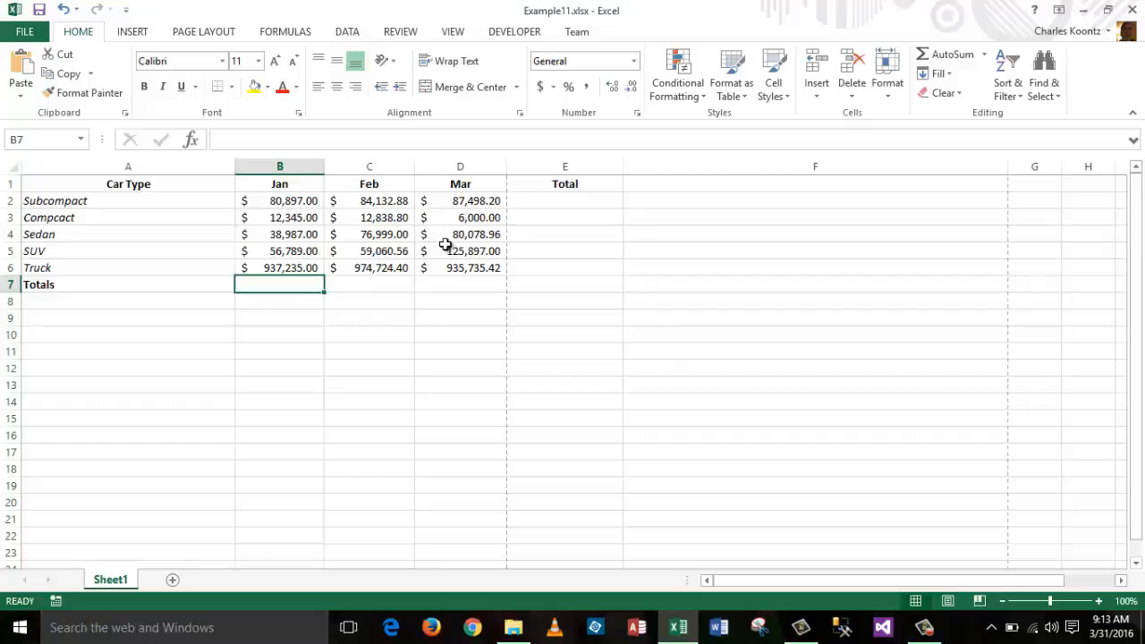
{"action": "left_click", "coordinate": [277, 200]}
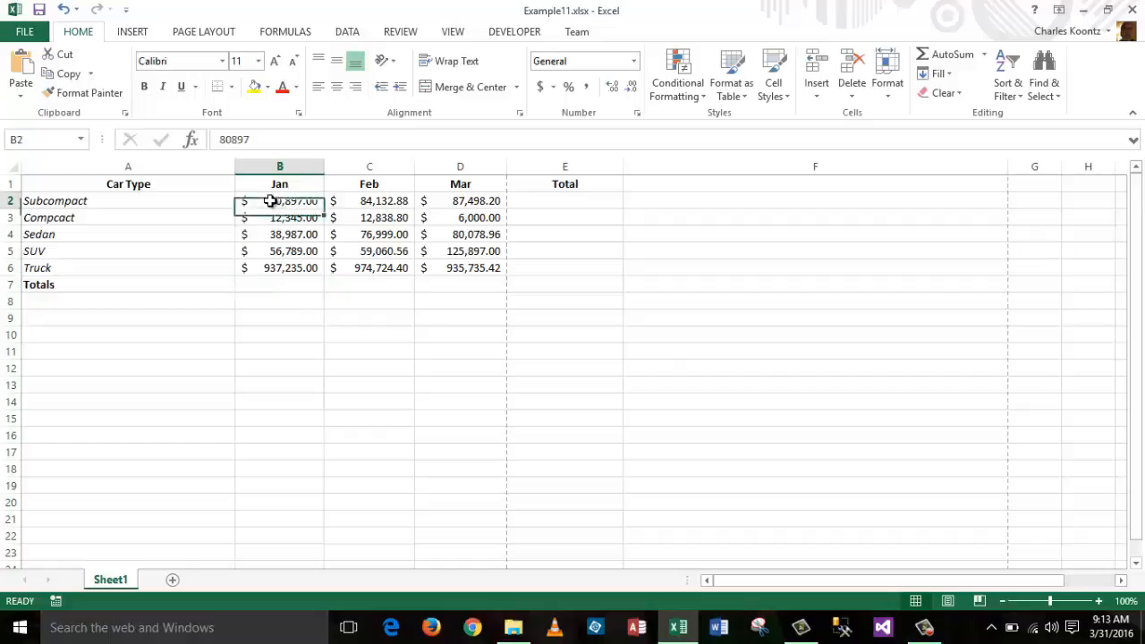
{"action": "left_click_drag", "start_coordinate": [277, 201], "coordinate": [463, 272]}
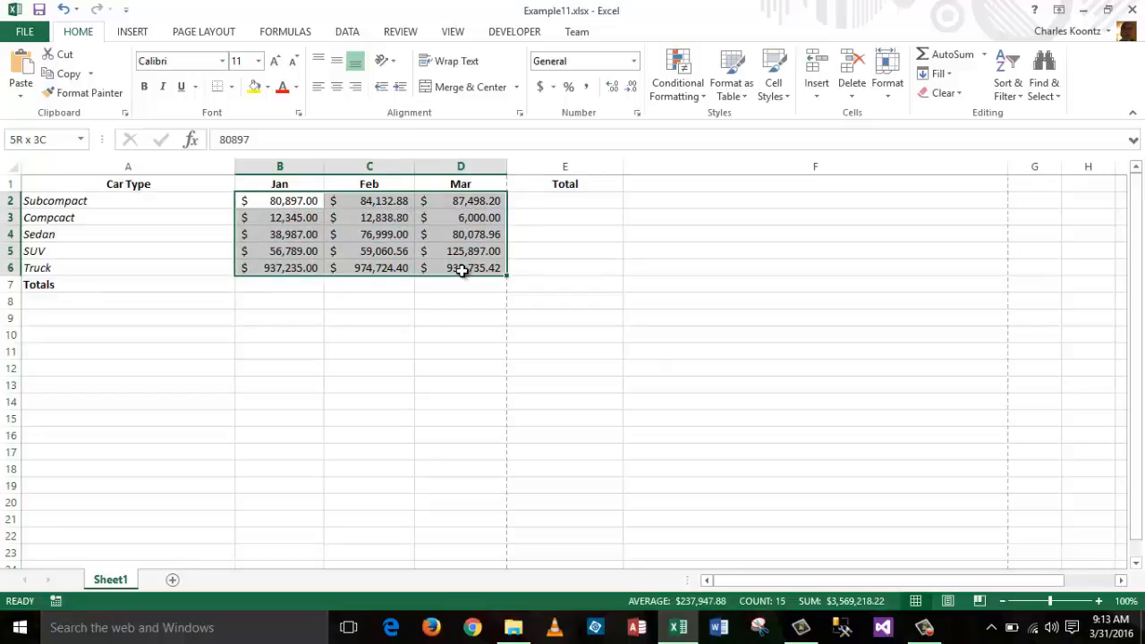
{"action": "left_click_drag", "start_coordinate": [460, 270], "coordinate": [457, 266]}
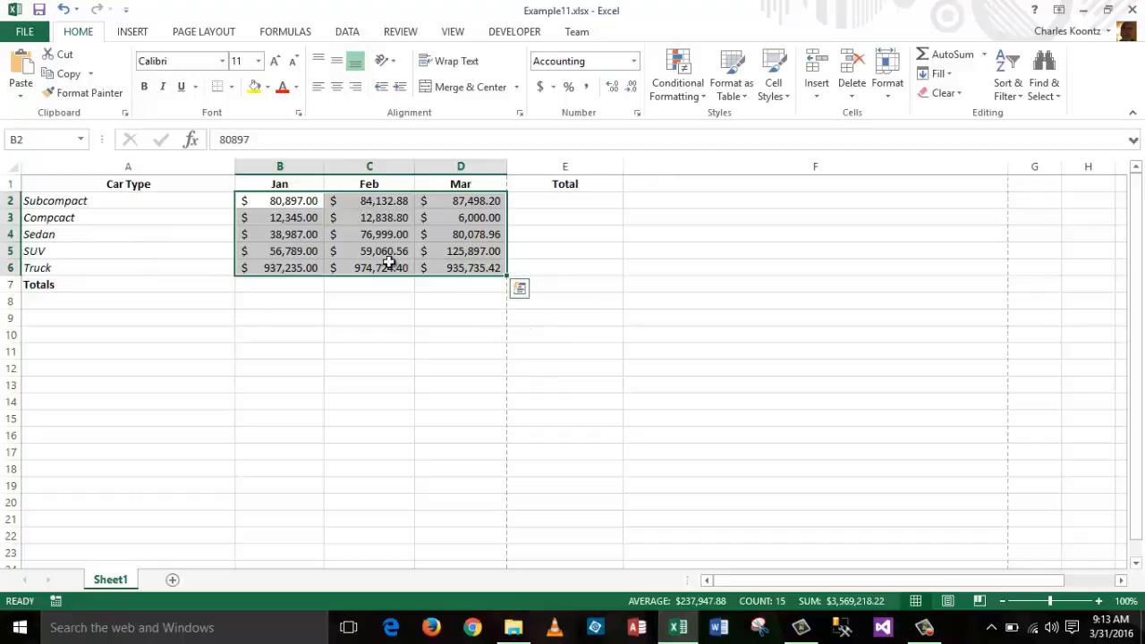
{"action": "left_click", "coordinate": [520, 291]}
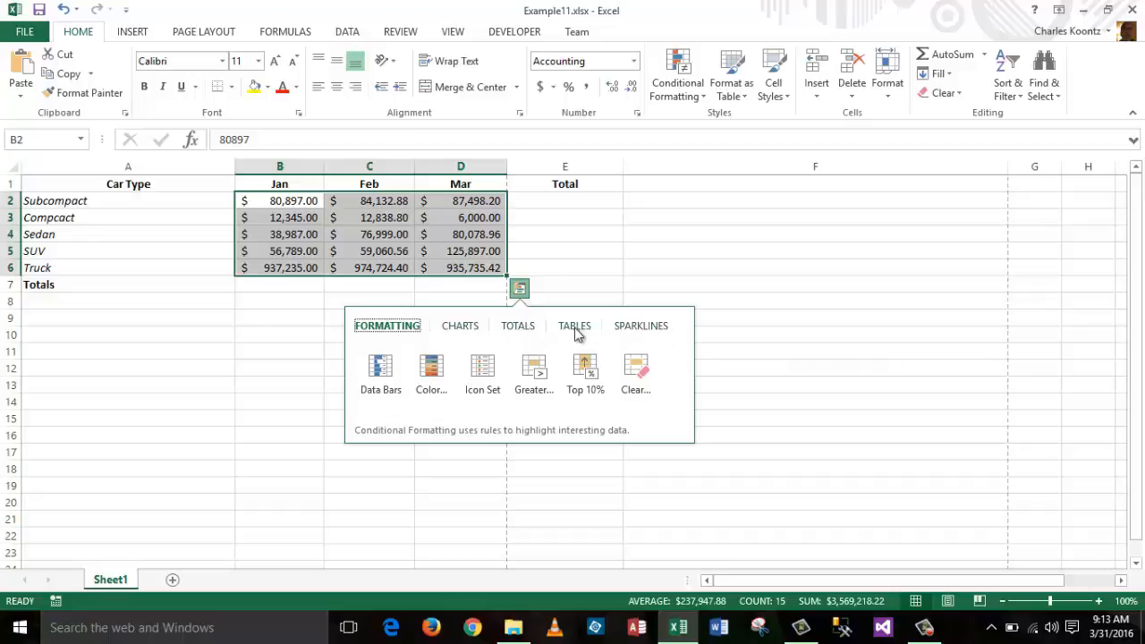
{"action": "left_click", "coordinate": [524, 328]}
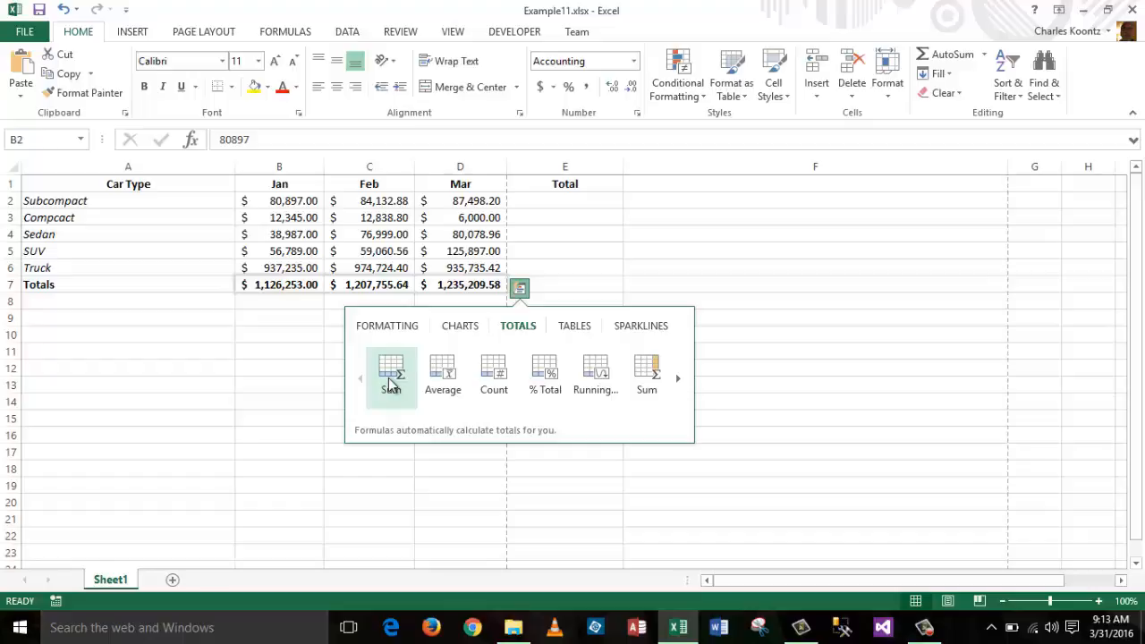
{"action": "left_click", "coordinate": [391, 380]}
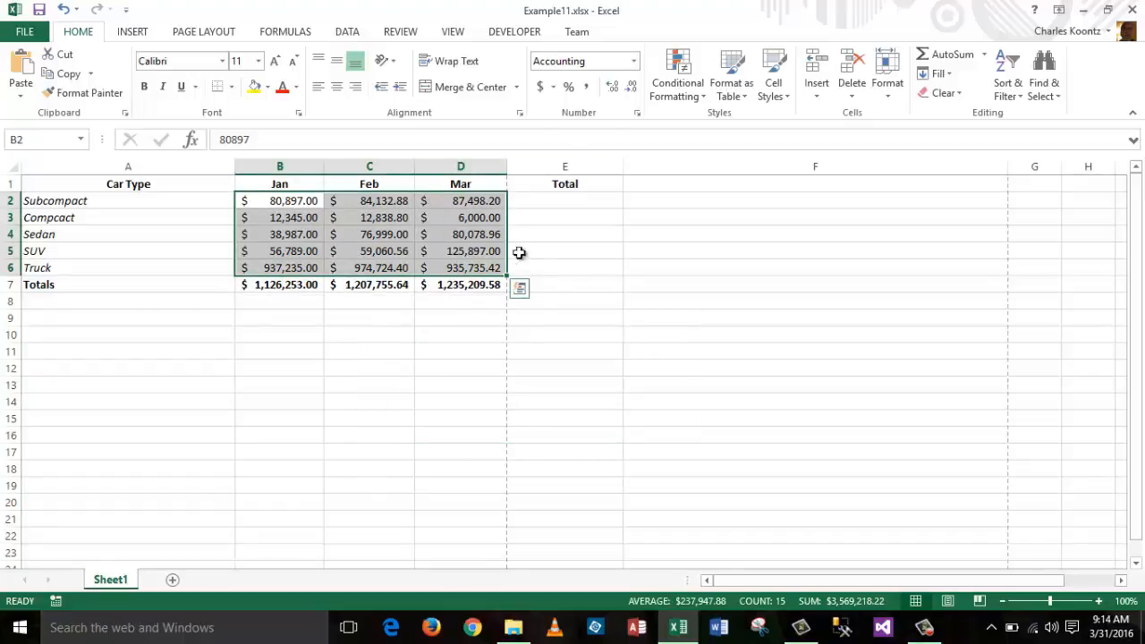
Step: Add row sums for each car type in the Total column from B2:D6, and check the formula in B7
{"action": "left_click", "coordinate": [520, 289]}
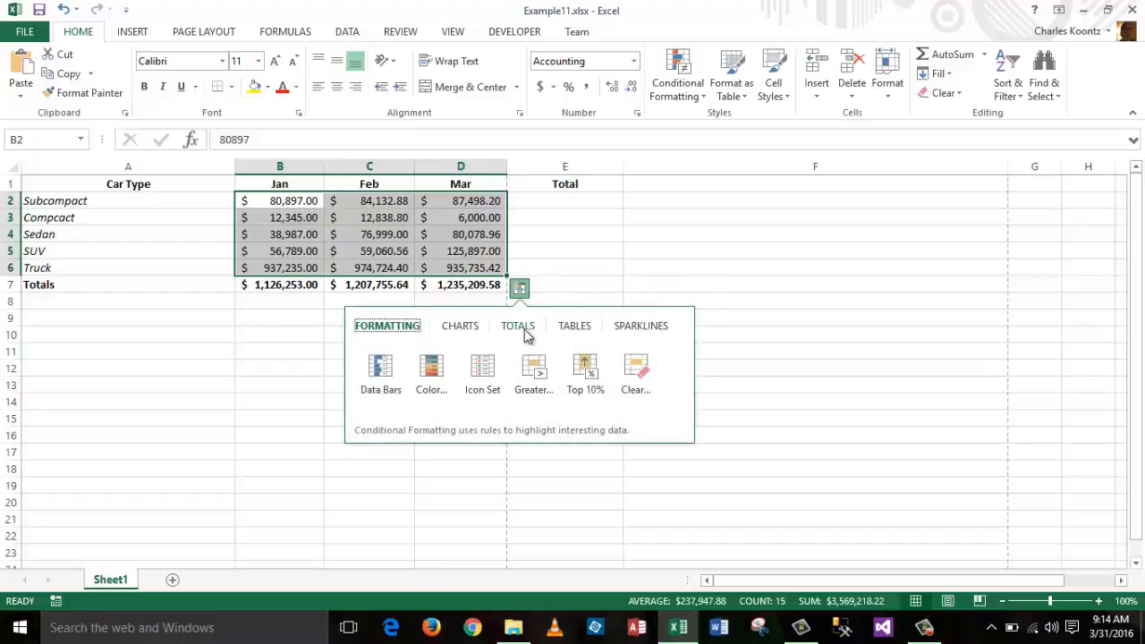
{"action": "left_click", "coordinate": [527, 331]}
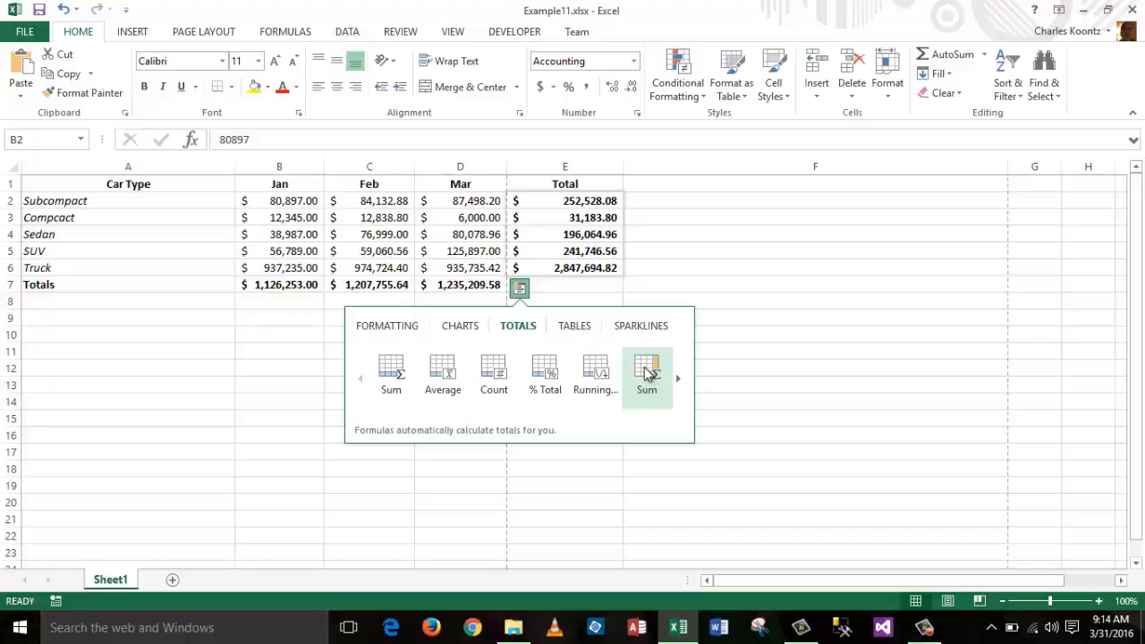
{"action": "left_click", "coordinate": [648, 374]}
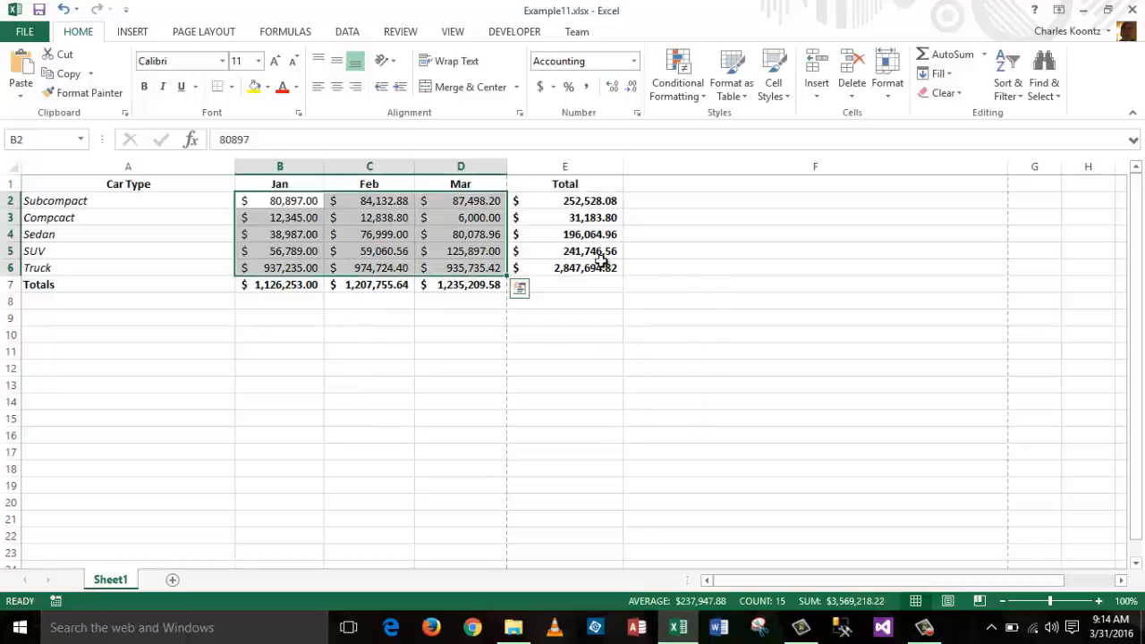
{"action": "left_click", "coordinate": [286, 285]}
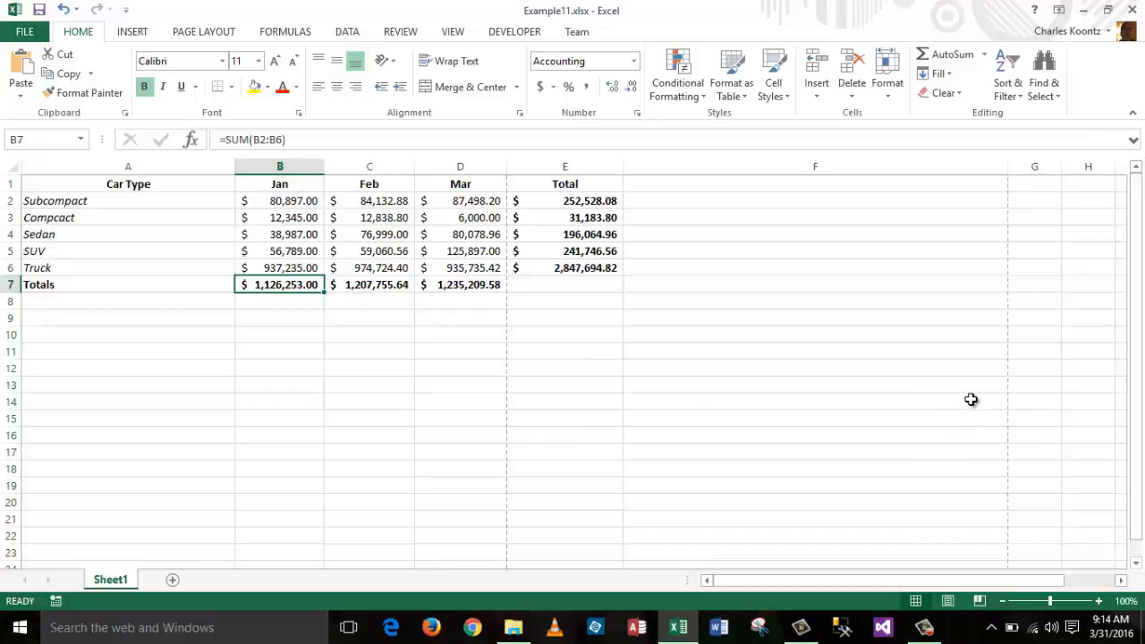
{"action": "left_click", "coordinate": [946, 350]}
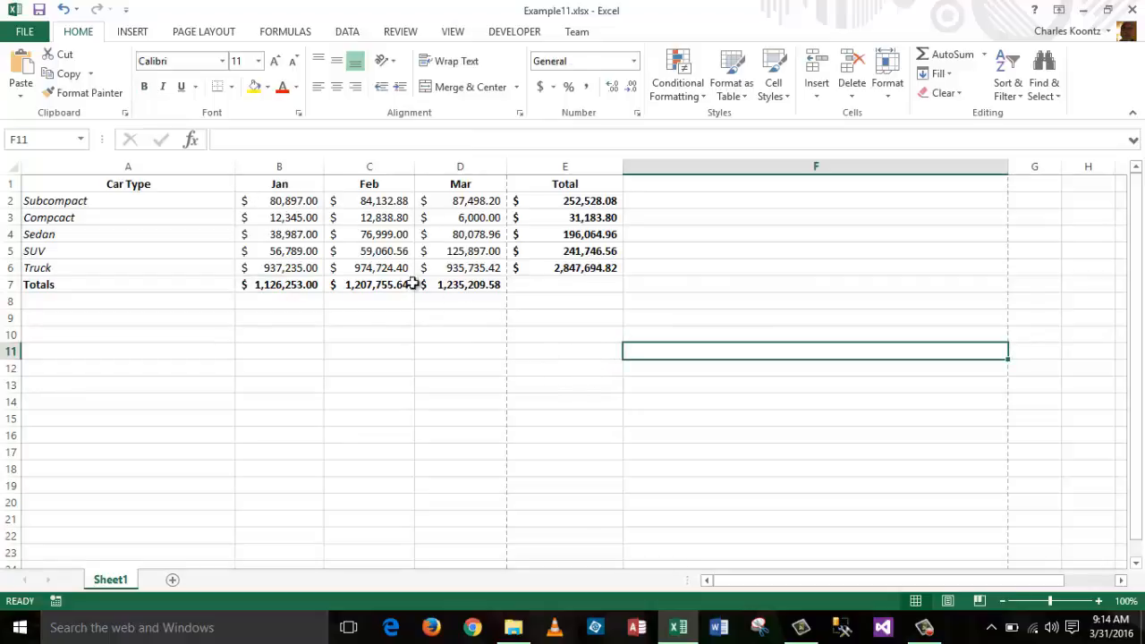
Step: Select the car types and monthly sales with their headers in A1:D6, leaving out the totals
{"action": "left_click", "coordinate": [122, 205]}
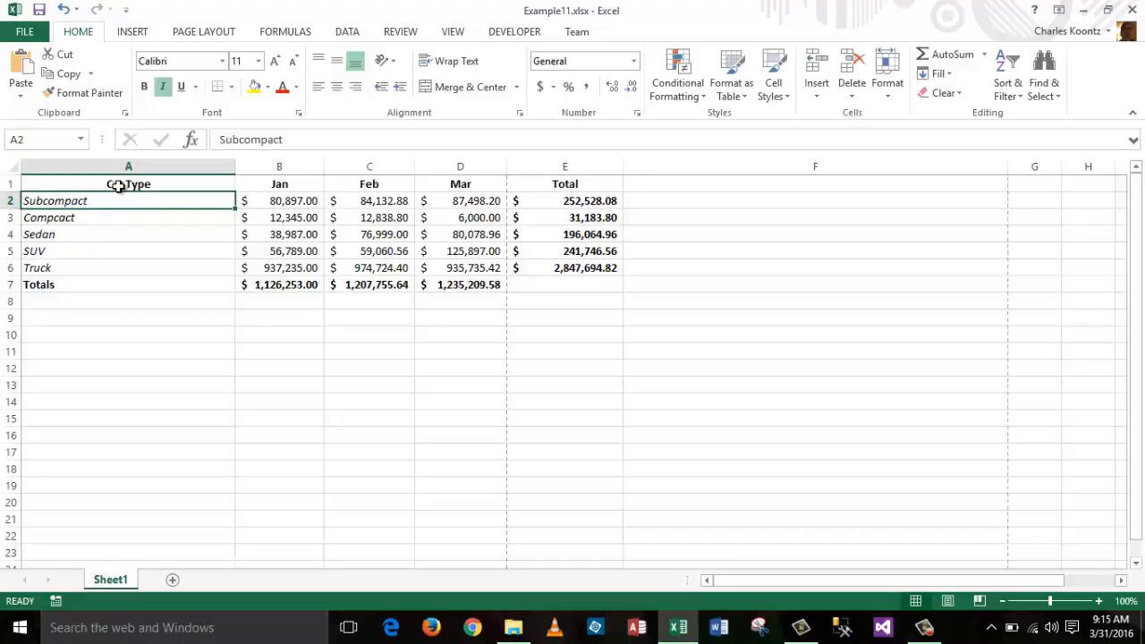
{"action": "left_click", "coordinate": [118, 186]}
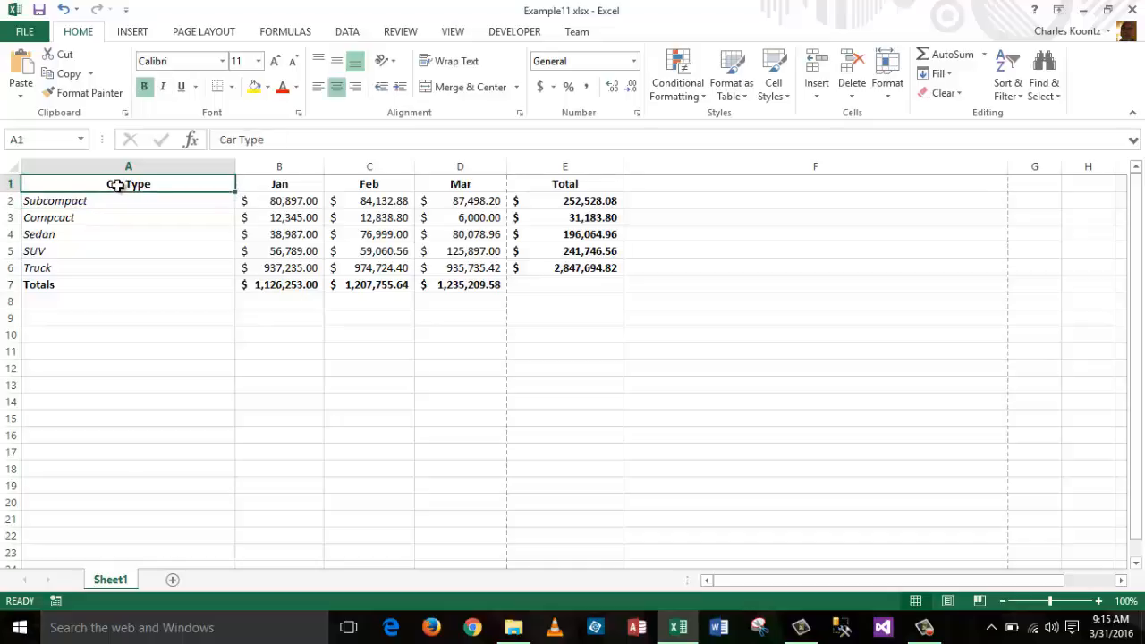
{"action": "left_click_drag", "start_coordinate": [116, 184], "coordinate": [445, 269]}
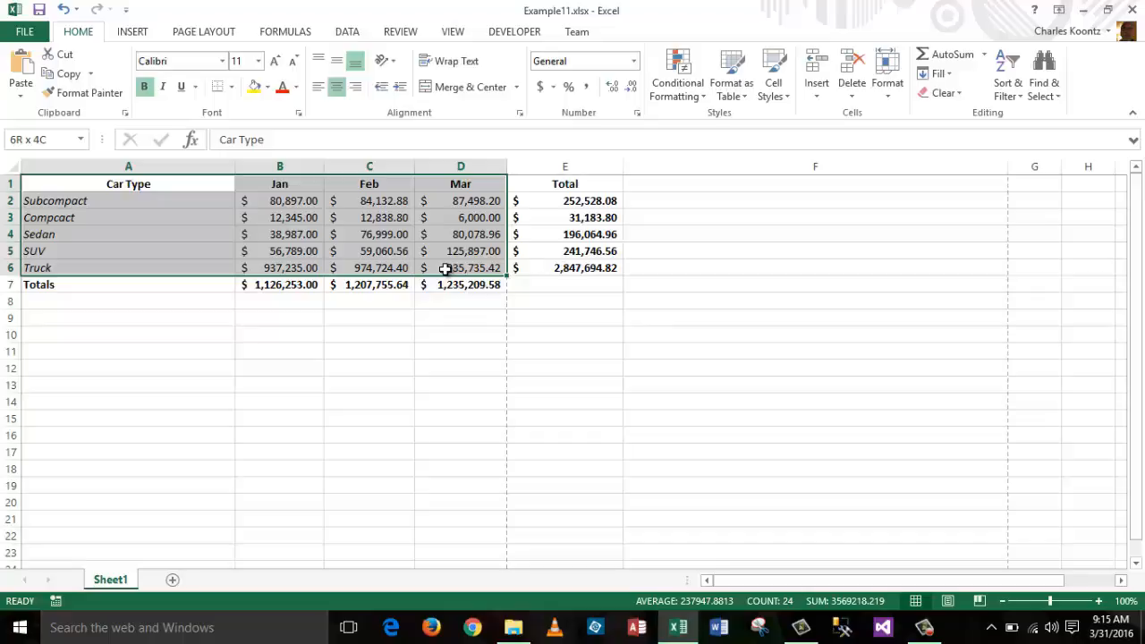
{"action": "left_click_drag", "start_coordinate": [445, 270], "coordinate": [445, 270]}
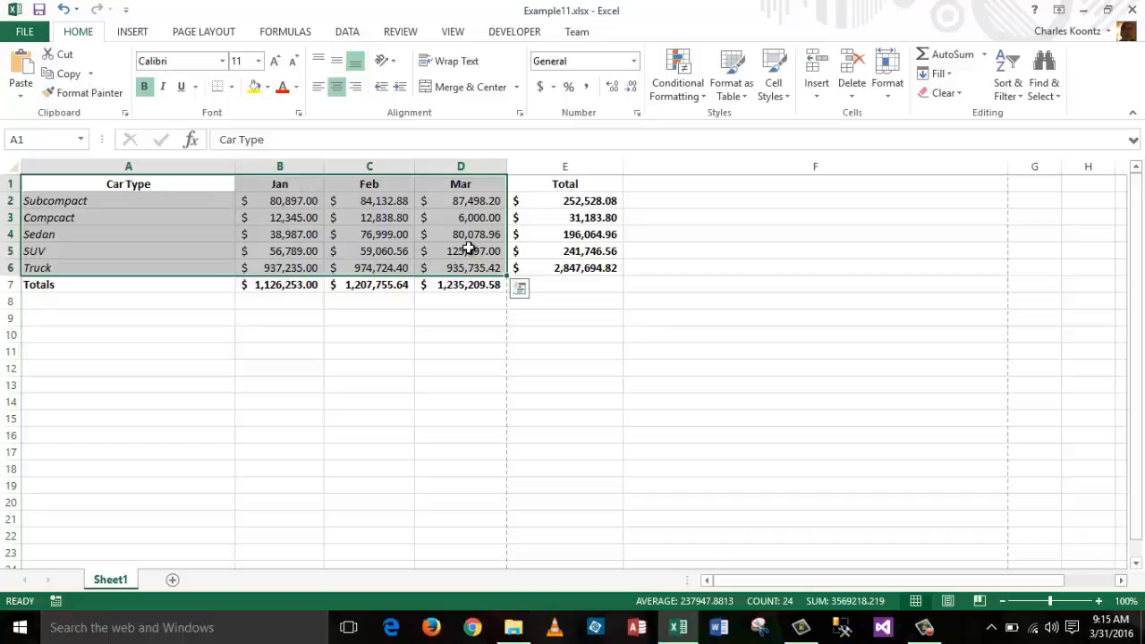
Step: Preview the recommended charts for the selected data, including stacked area and clustered bar, without inserting one
{"action": "left_click", "coordinate": [133, 32]}
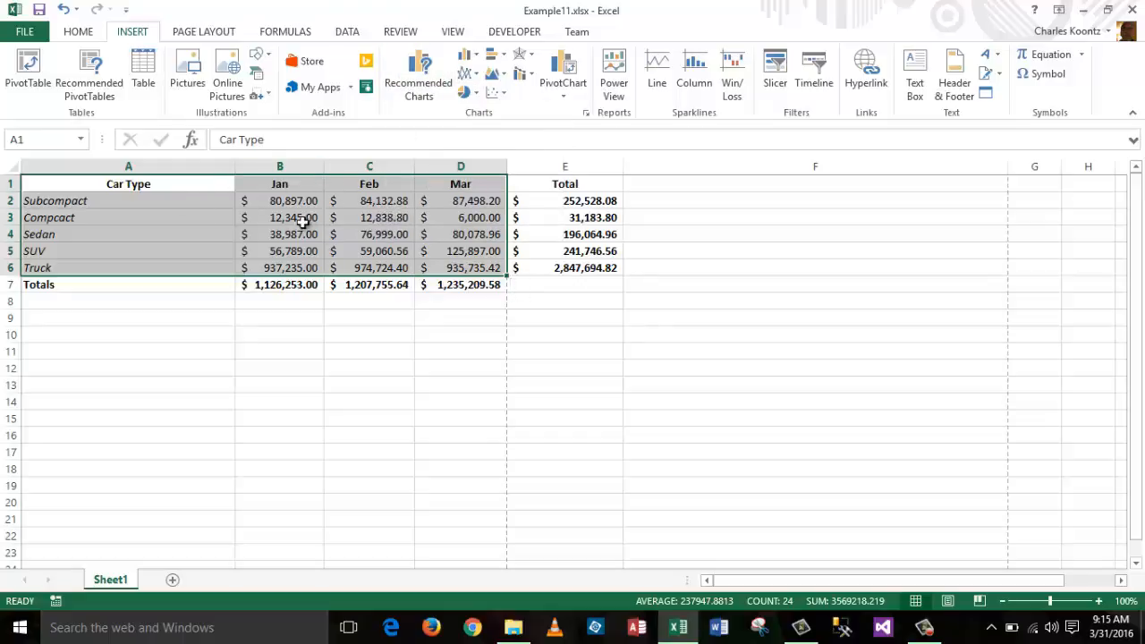
{"action": "left_click", "coordinate": [425, 81]}
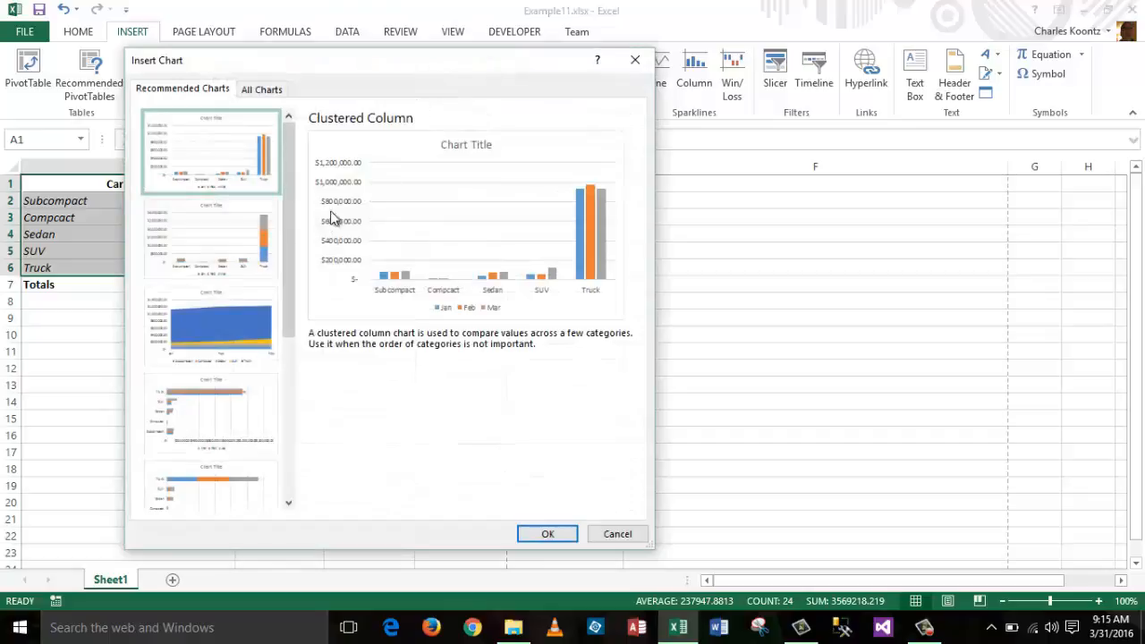
{"action": "left_click", "coordinate": [255, 230]}
{"action": "left_click", "coordinate": [236, 339]}
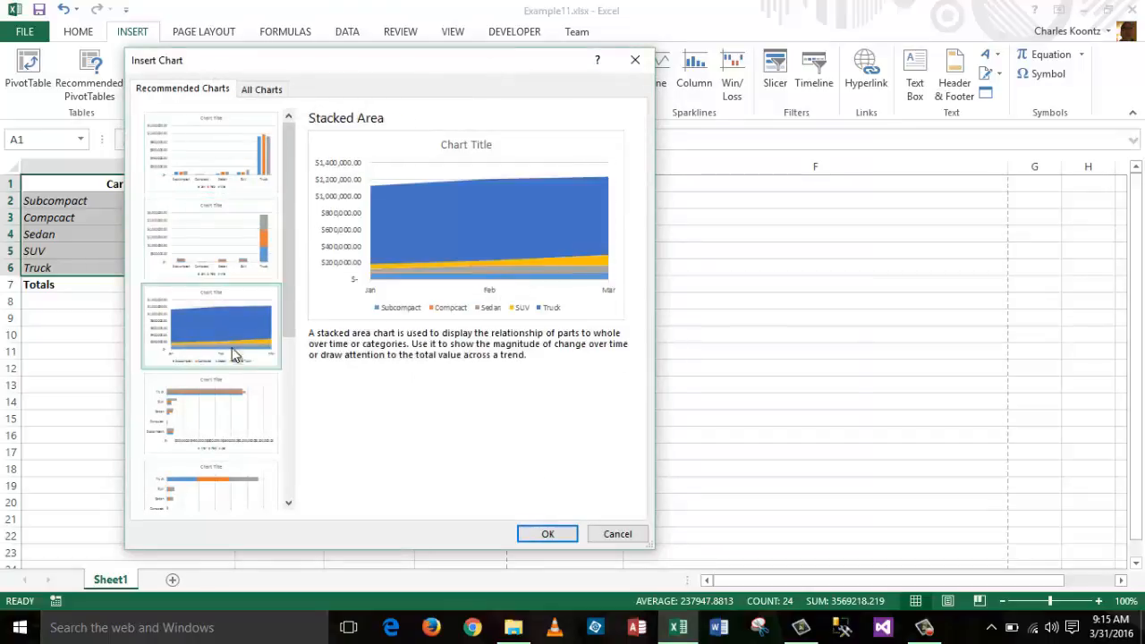
{"action": "left_click", "coordinate": [226, 412]}
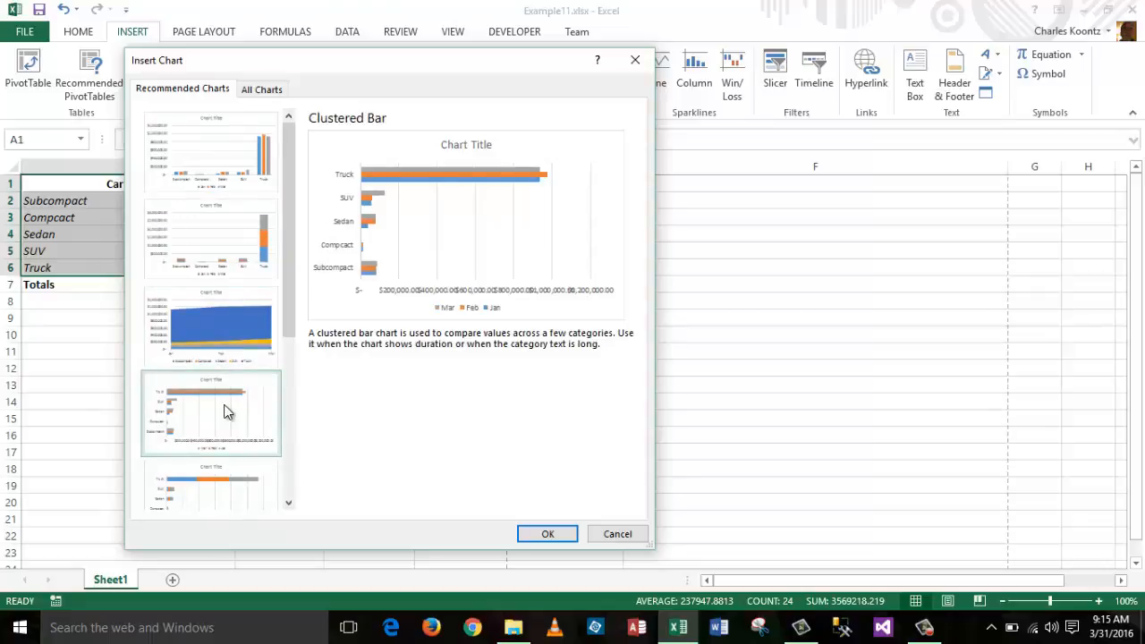
{"action": "left_click", "coordinate": [631, 536]}
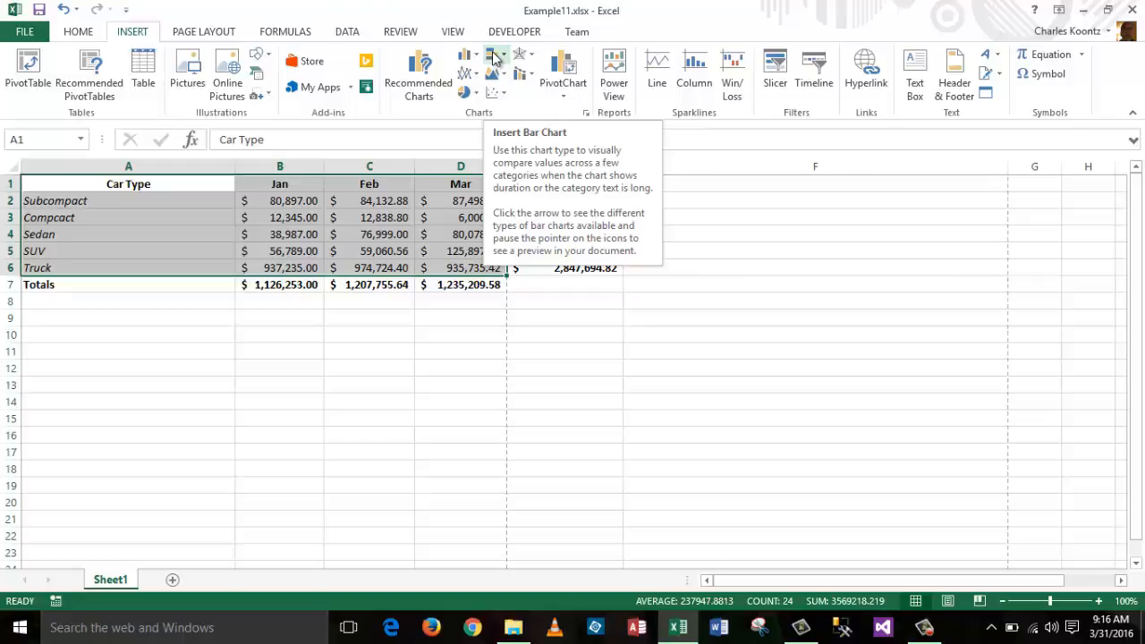
Step: Insert a 2-D clustered bar chart from the selected sales data
{"action": "left_click", "coordinate": [494, 57]}
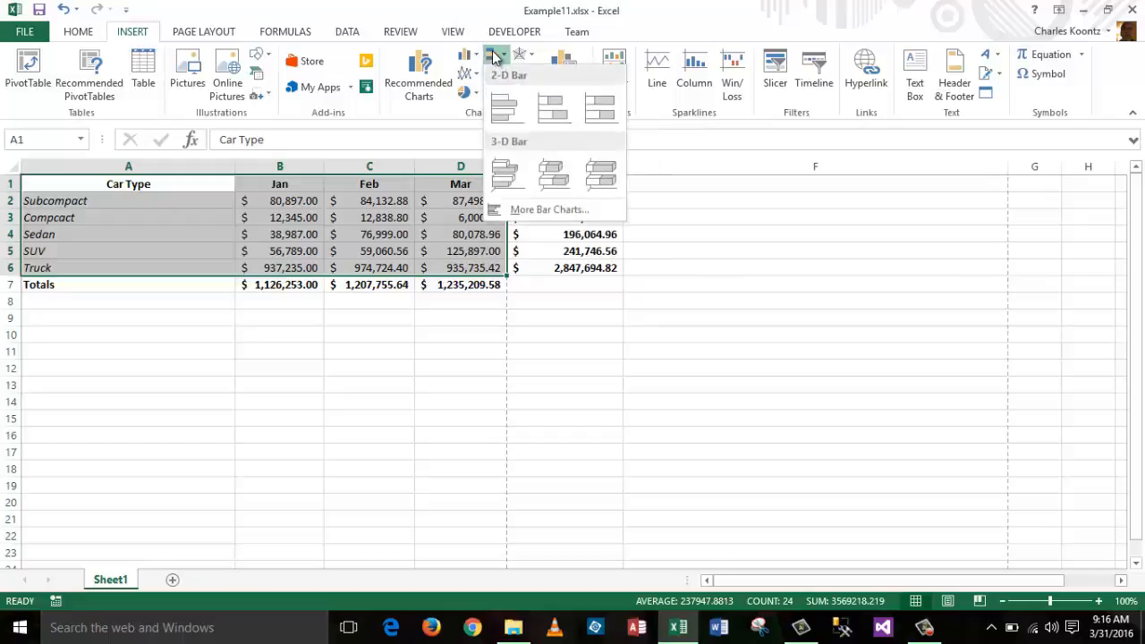
{"action": "left_click", "coordinate": [504, 108]}
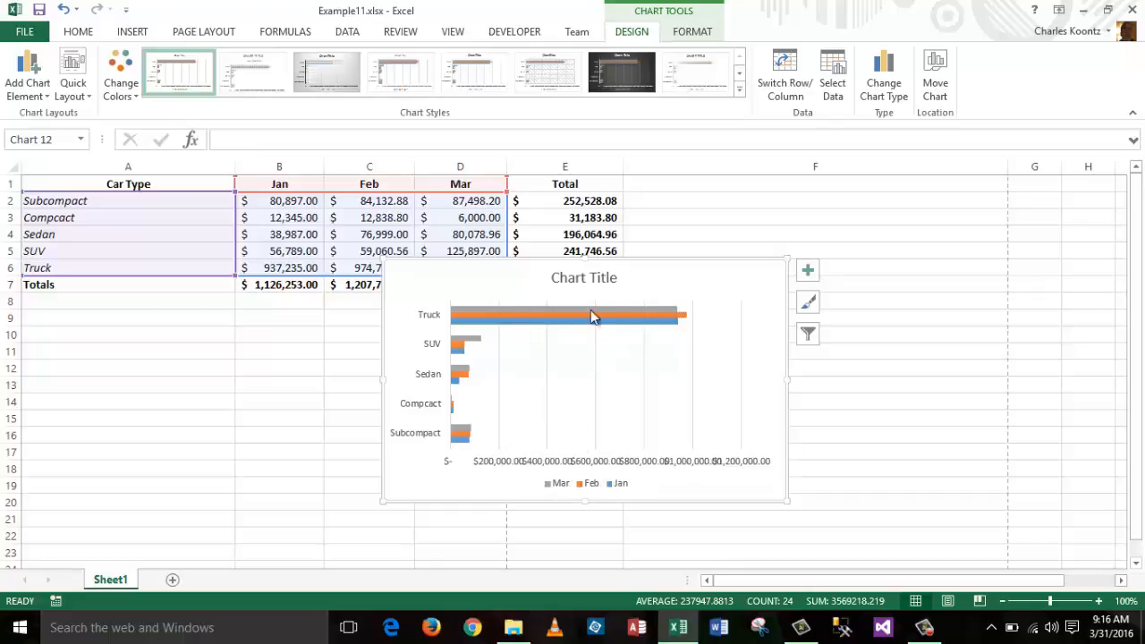
{"action": "mouse_move", "coordinate": [655, 310]}
Step: Change the bar chart's title to "1st Qtr Car Sales"
{"action": "left_click_drag", "start_coordinate": [1141, 283], "coordinate": [1140, 289]}
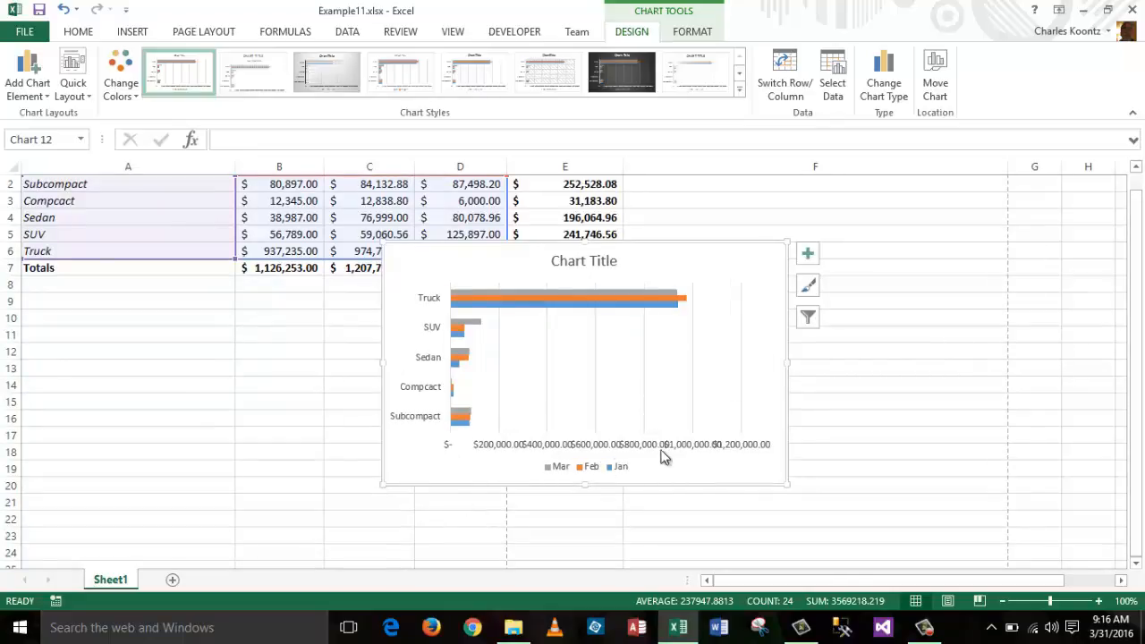
{"action": "left_click", "coordinate": [613, 262]}
{"action": "left_click_drag", "start_coordinate": [616, 261], "coordinate": [569, 268]}
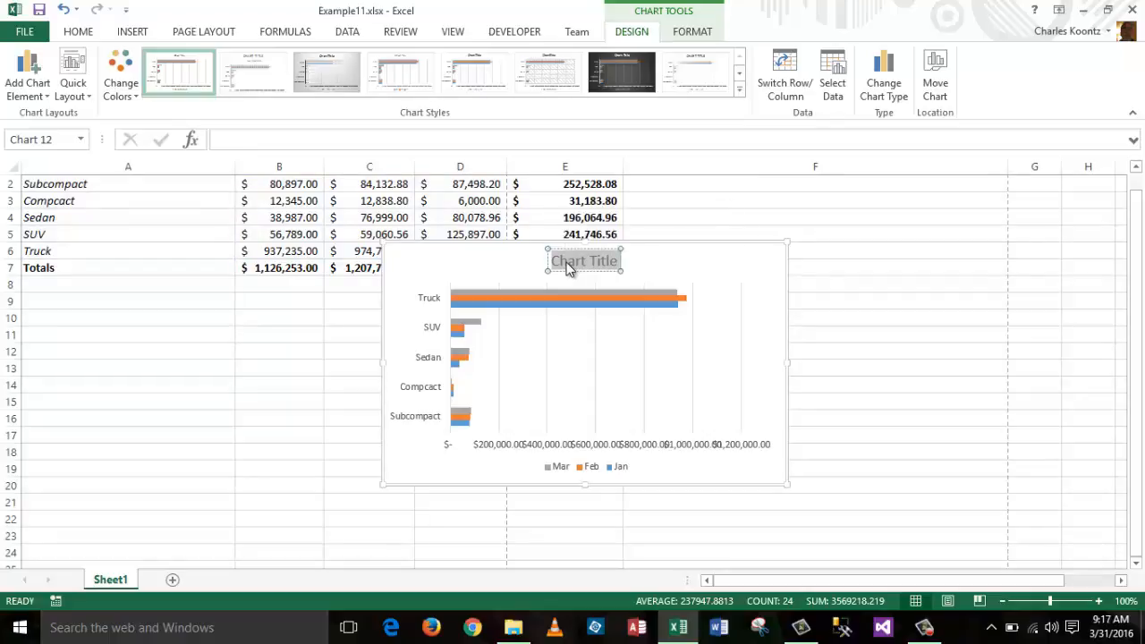
{"action": "type", "text": "1st"}
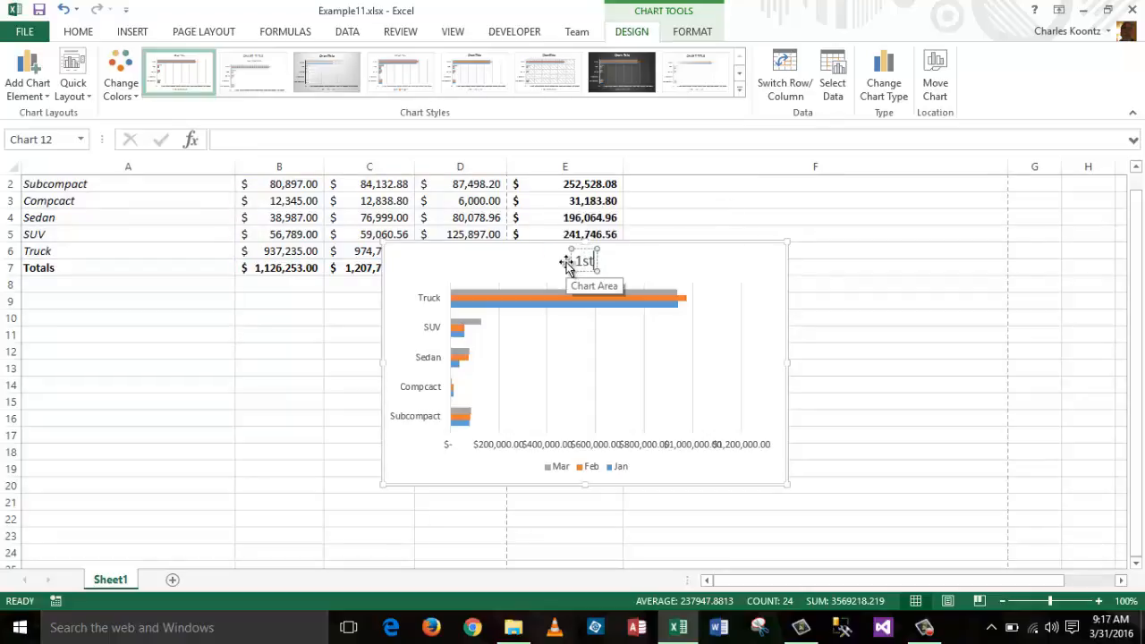
{"action": "type", "text": " Qtr"}
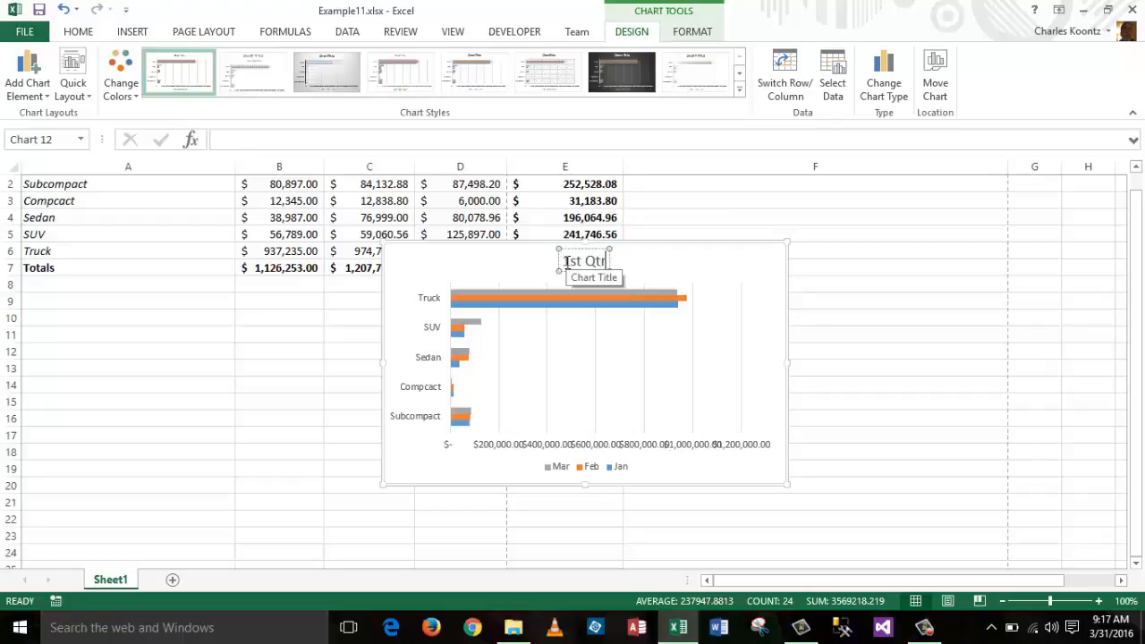
{"action": "type", "text": " Car"}
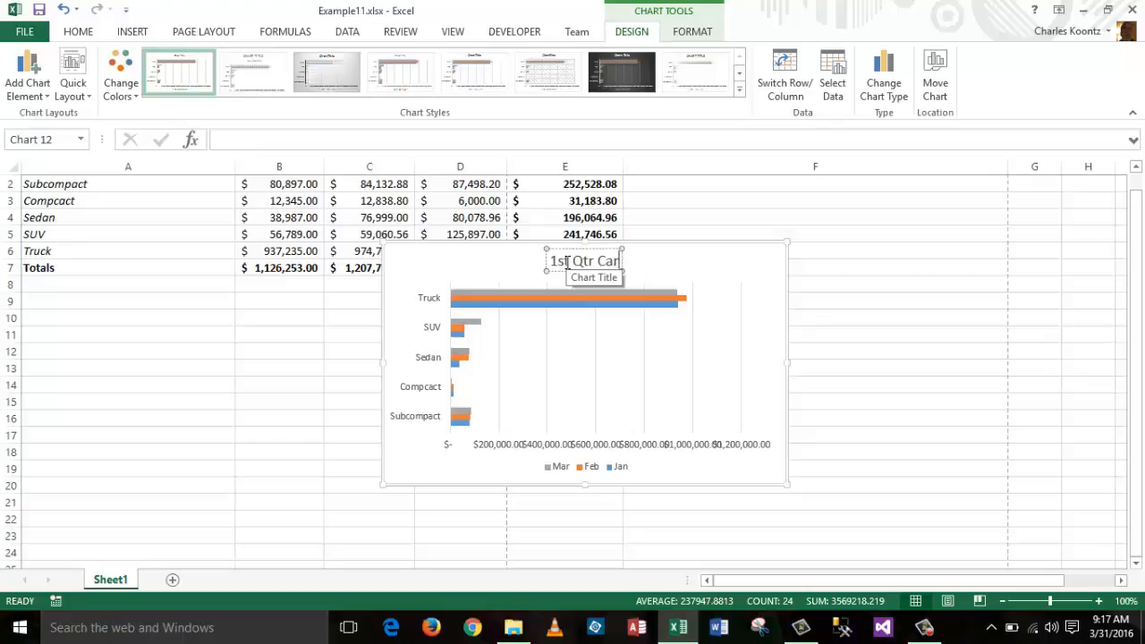
{"action": "type", "text": " Sales"}
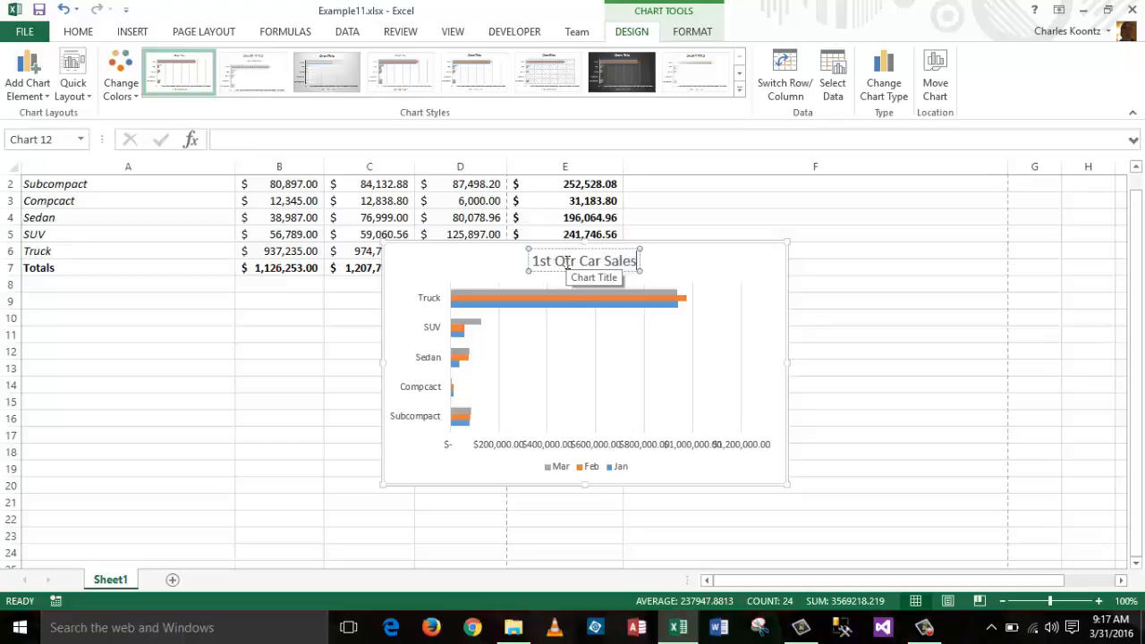
{"action": "left_click", "coordinate": [624, 380]}
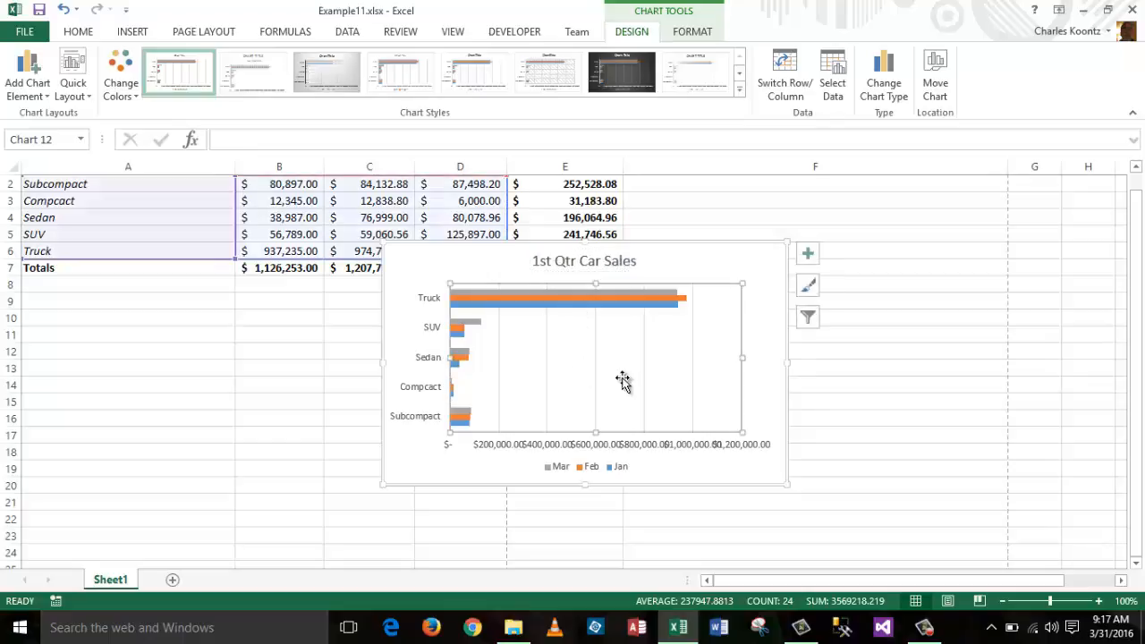
Step: Apply the dark-background chart style to the bar chart
{"action": "left_click", "coordinate": [590, 259]}
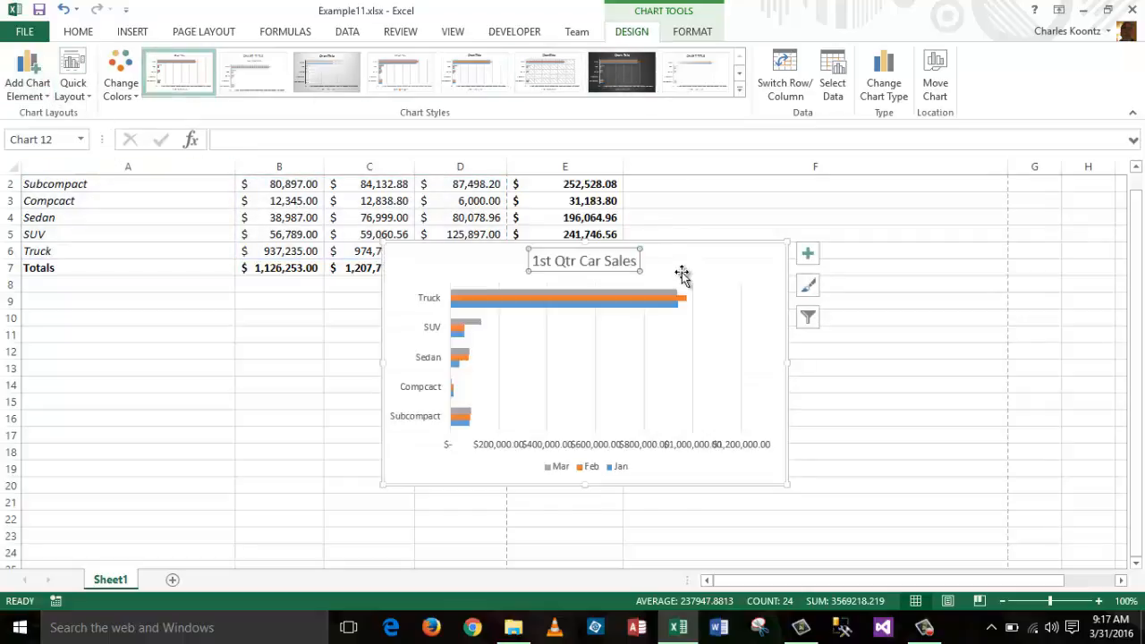
{"action": "left_click", "coordinate": [620, 79]}
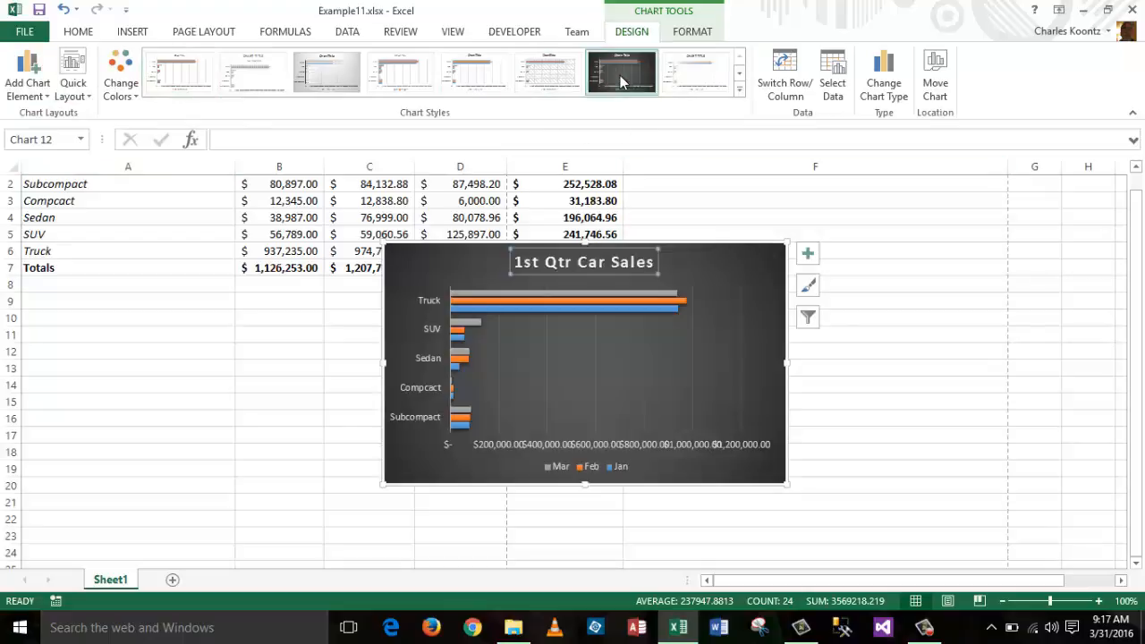
Step: Add data callout labels to the bar chart's bars and enlarge the chart to give the labels more room
{"action": "left_click", "coordinate": [25, 95]}
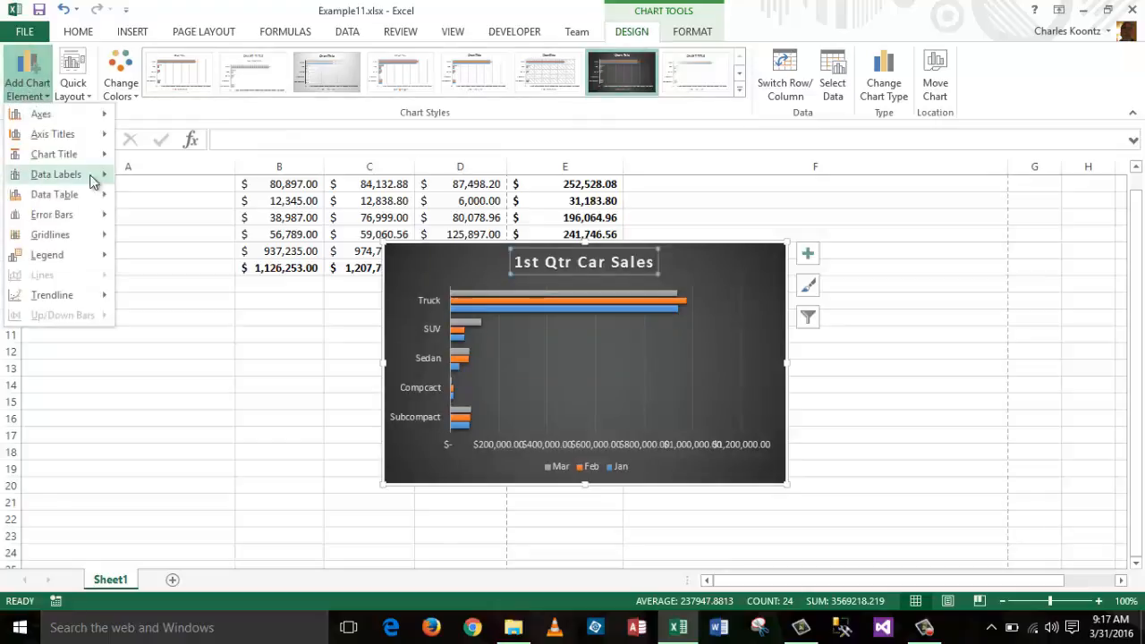
{"action": "mouse_move", "coordinate": [77, 246]}
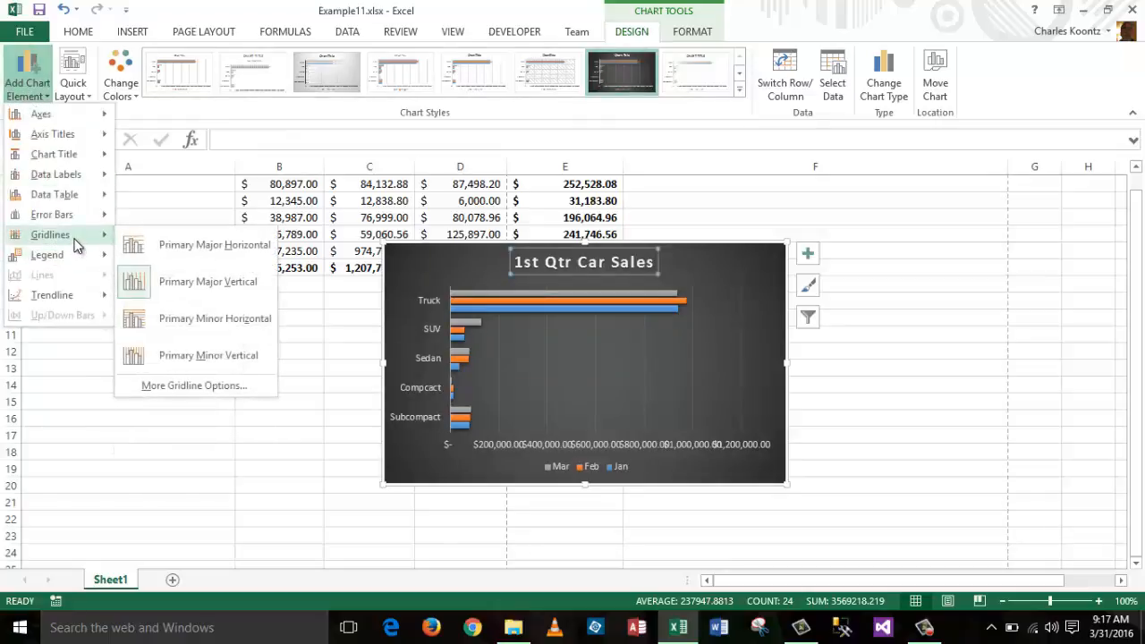
{"action": "mouse_move", "coordinate": [75, 180]}
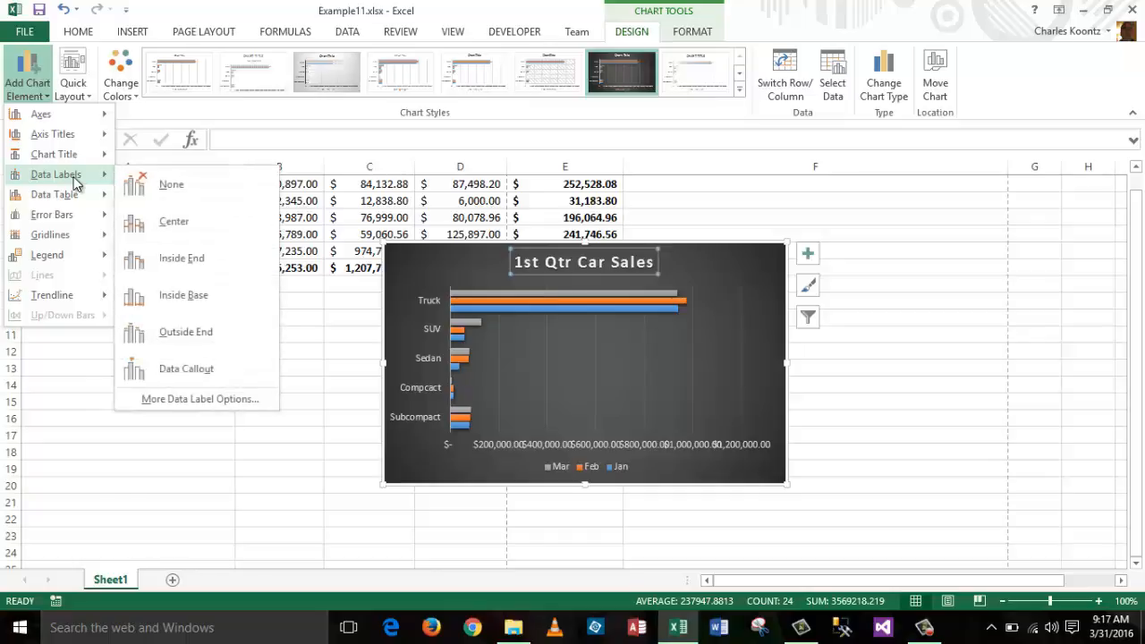
{"action": "left_click", "coordinate": [215, 369]}
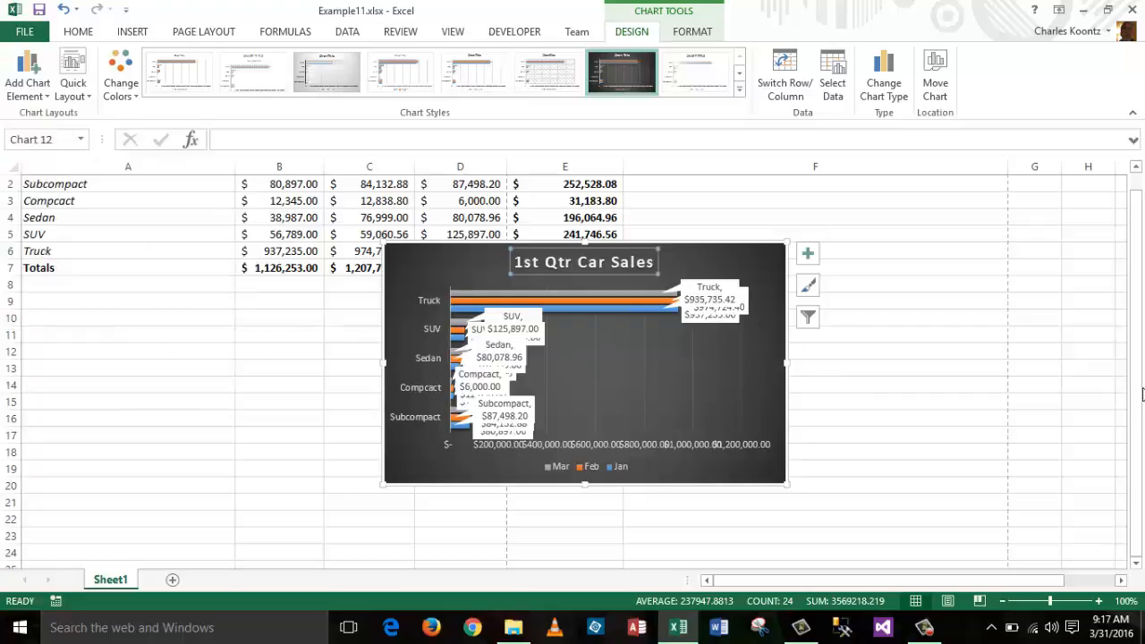
{"action": "left_click_drag", "start_coordinate": [1142, 385], "coordinate": [1144, 386]}
{"action": "left_click_drag", "start_coordinate": [788, 484], "coordinate": [914, 537]}
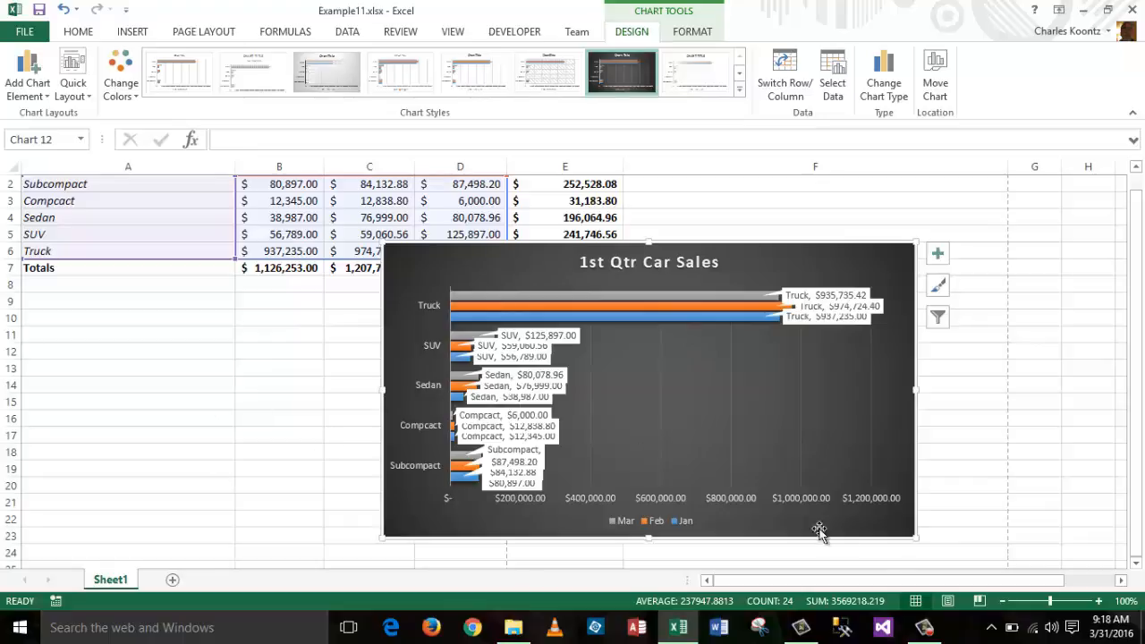
Step: Cut the bar chart from Sheet1 and add a new worksheet named Charts
{"action": "right_click", "coordinate": [765, 534]}
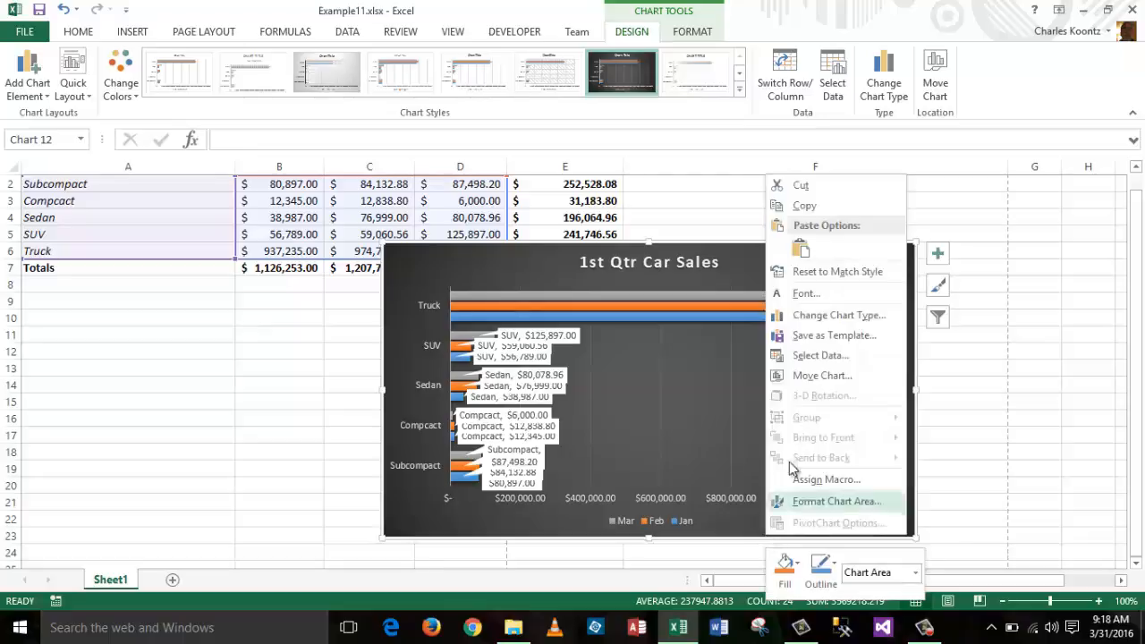
{"action": "left_click", "coordinate": [806, 186]}
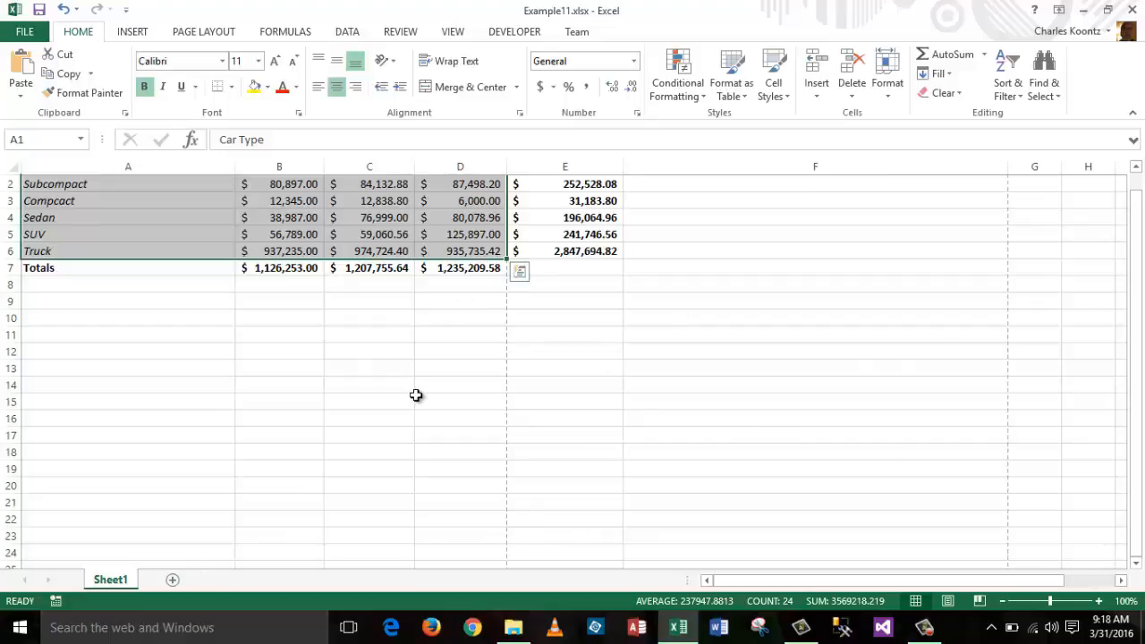
{"action": "left_click", "coordinate": [174, 582]}
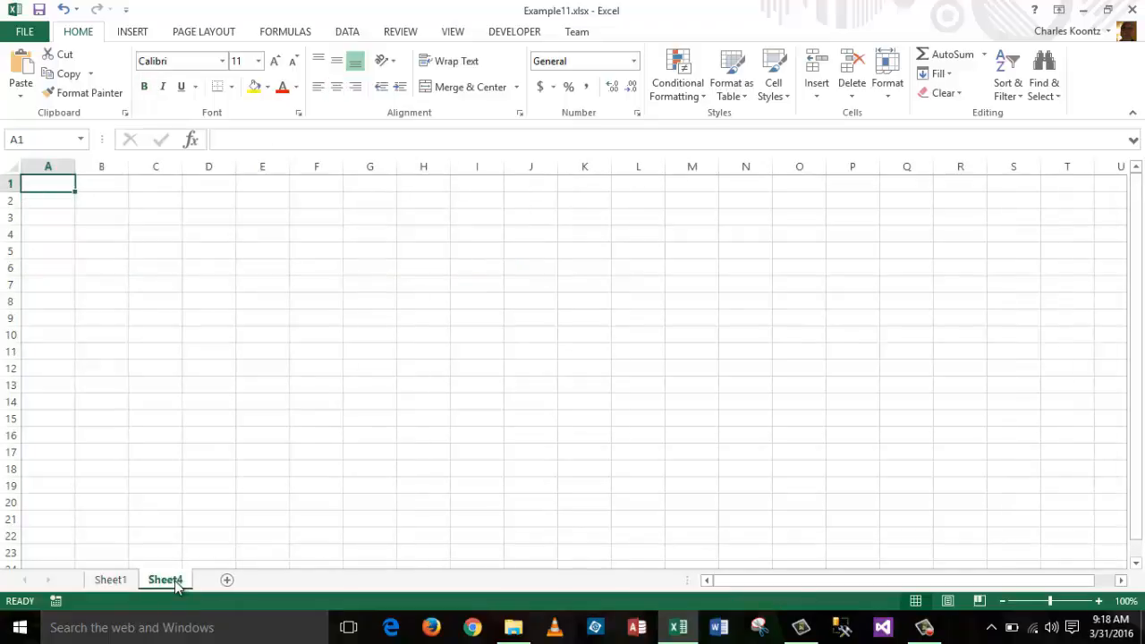
{"action": "right_click", "coordinate": [177, 586]}
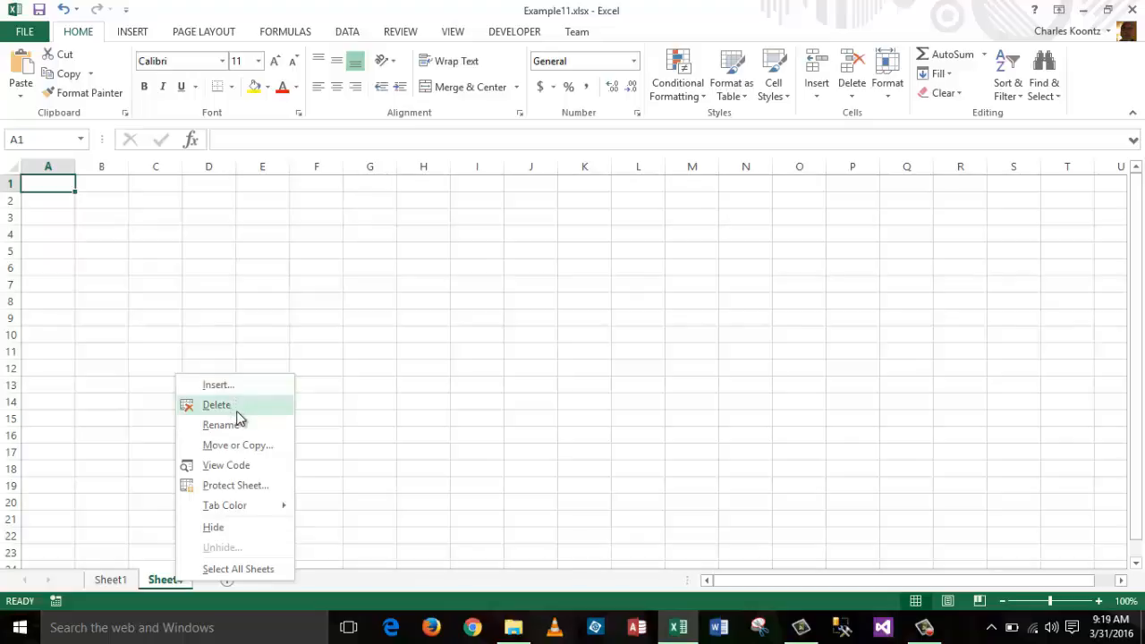
{"action": "left_click", "coordinate": [243, 426]}
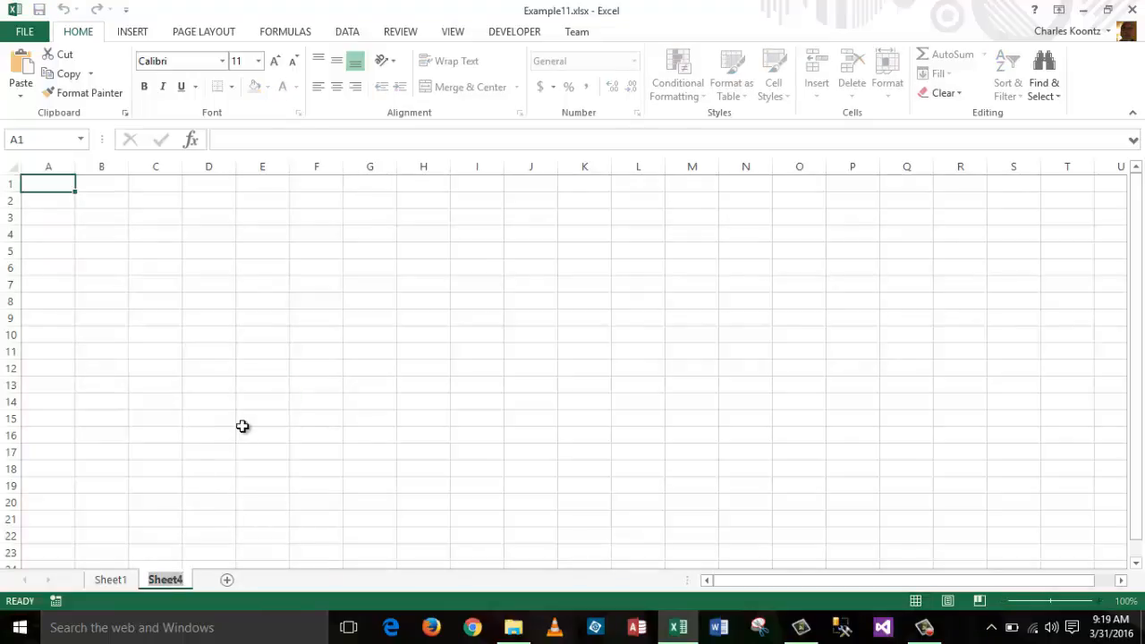
{"action": "type", "text": "Ch"}
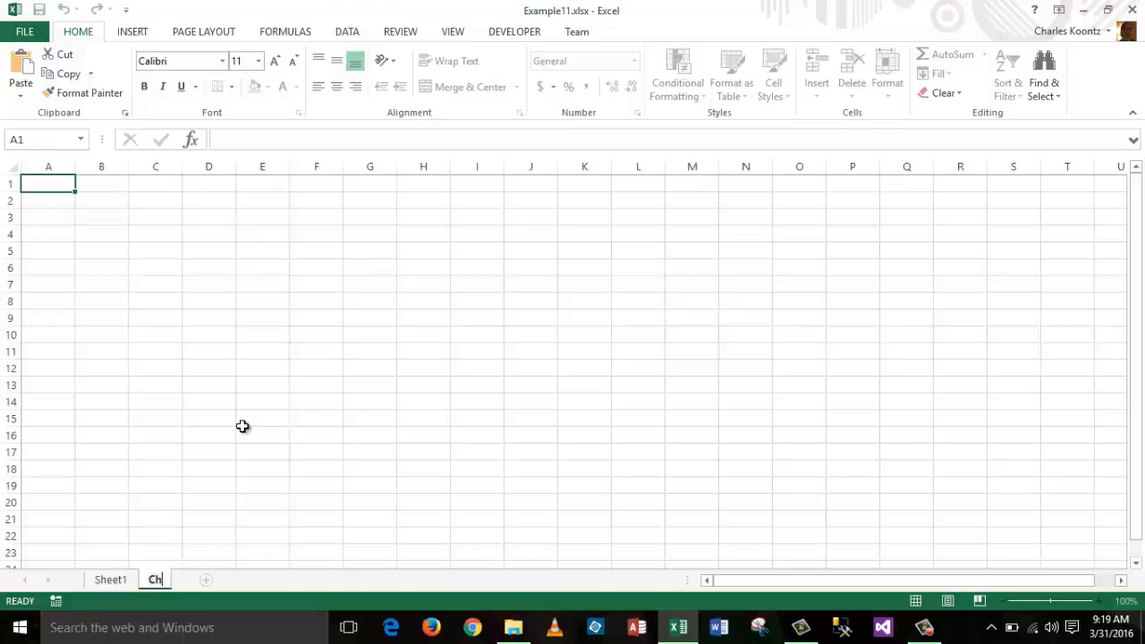
{"action": "type", "text": "arts"}
{"action": "left_click", "coordinate": [410, 456]}
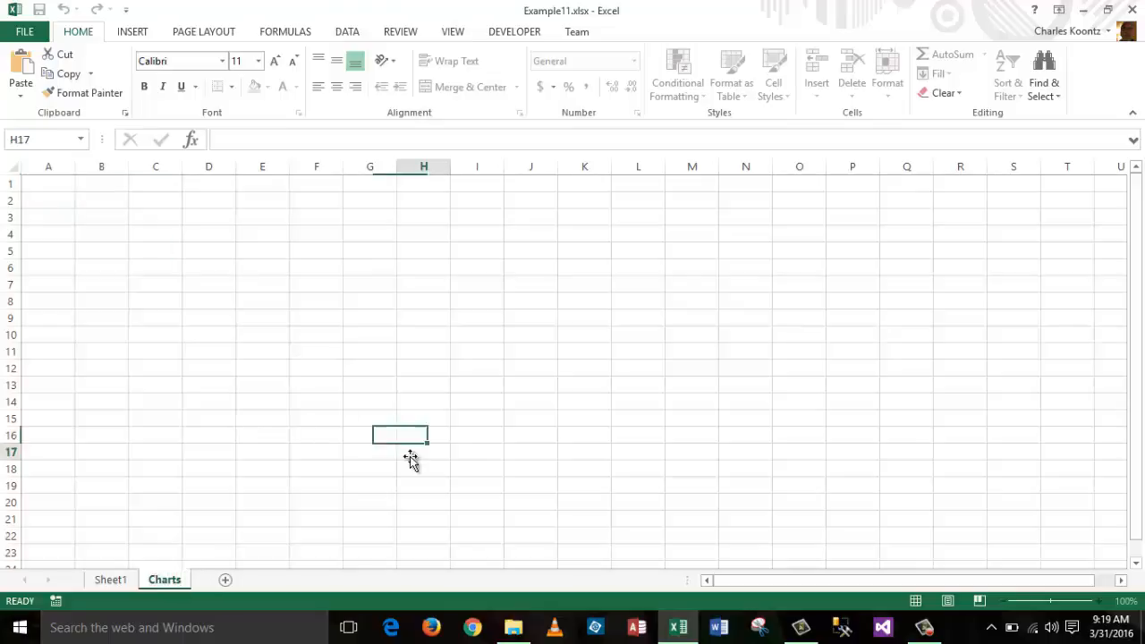
Step: Paste the bar chart at cell A1 of the Charts sheet and enlarge it to reach about column N
{"action": "left_click", "coordinate": [56, 187]}
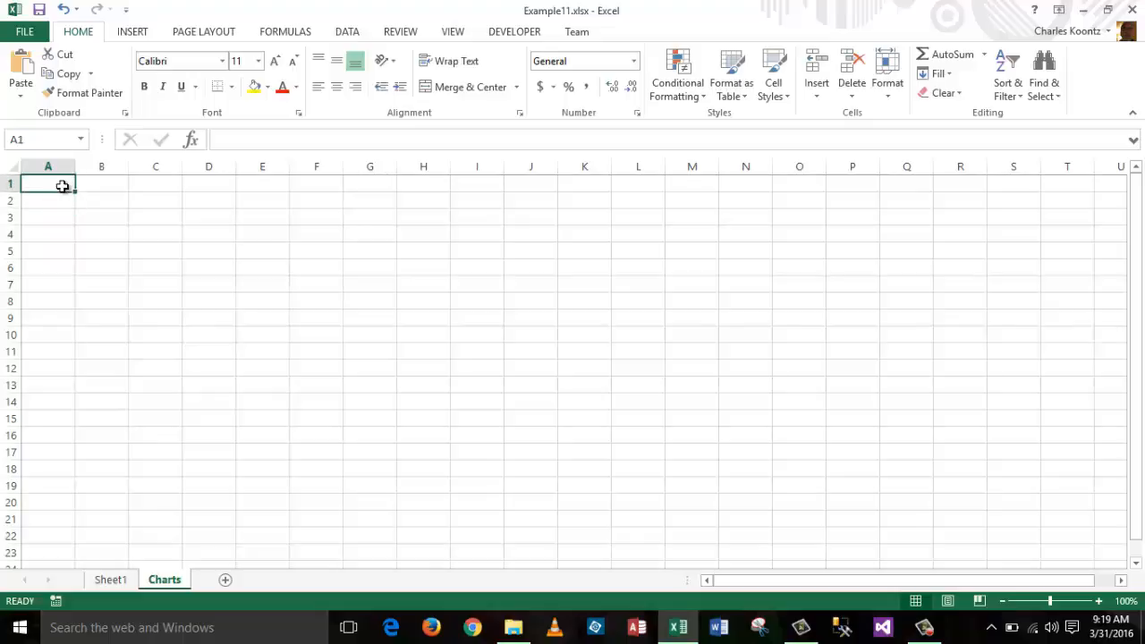
{"action": "key", "text": "ctrl+v"}
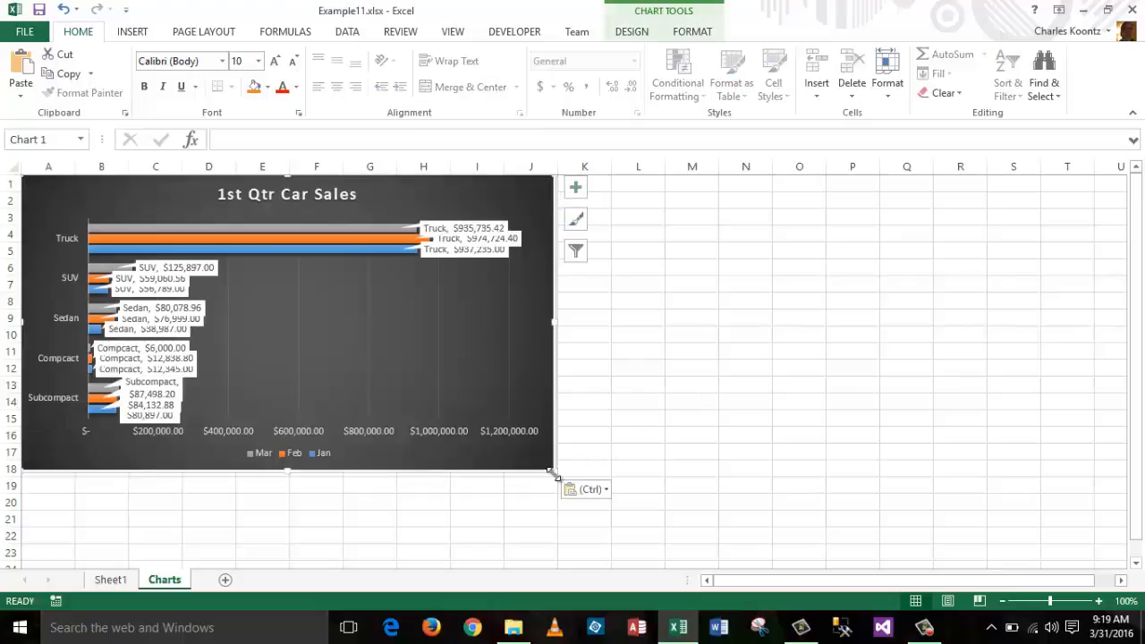
{"action": "left_click_drag", "start_coordinate": [552, 473], "coordinate": [742, 590]}
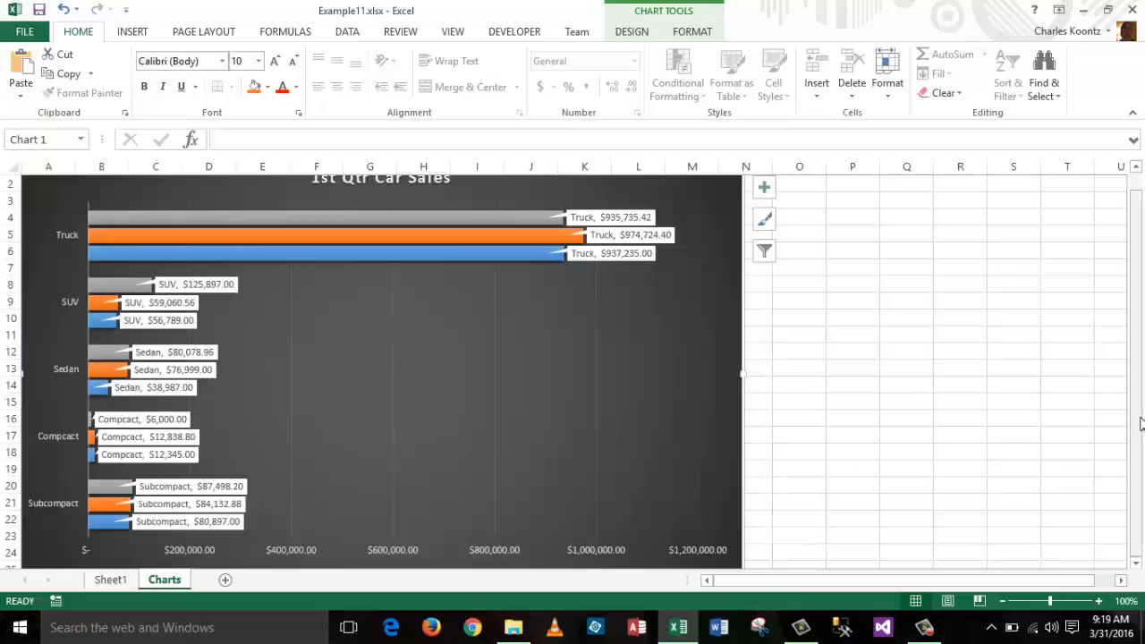
{"action": "mouse_move", "coordinate": [1137, 409]}
{"action": "left_mouse_down"}
{"action": "mouse_move", "coordinate": [1142, 401]}
{"action": "mouse_move", "coordinate": [1143, 457]}
{"action": "mouse_move", "coordinate": [1143, 400]}
{"action": "left_mouse_up"}
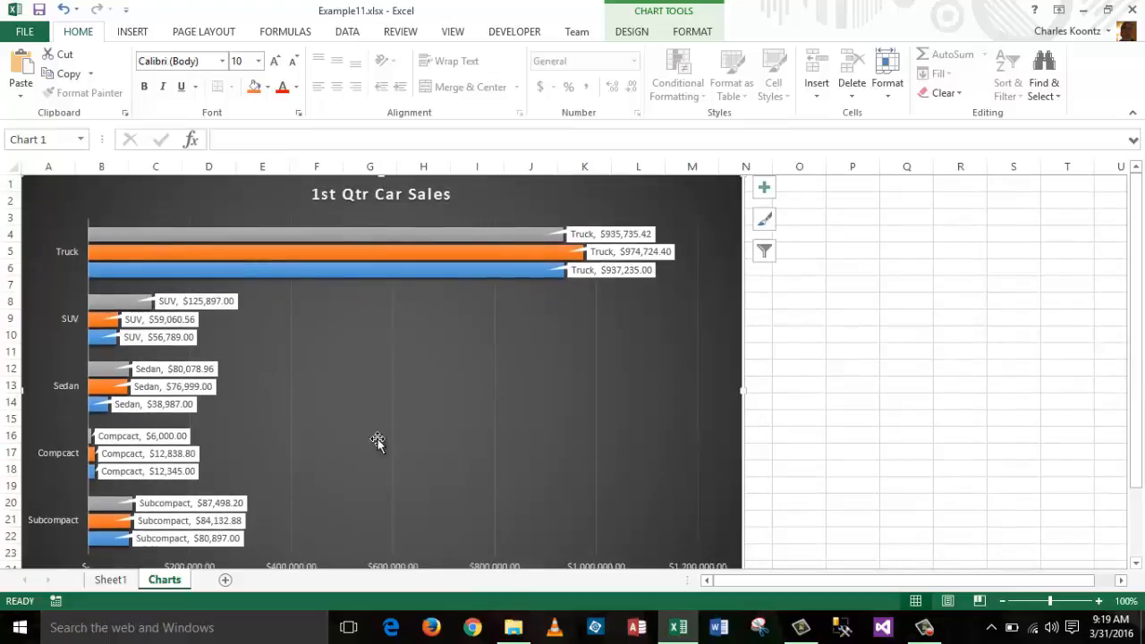
Step: On Sheet1, select the month headings in B1:D1 together with the monthly totals in B7:D7
{"action": "left_click", "coordinate": [110, 580]}
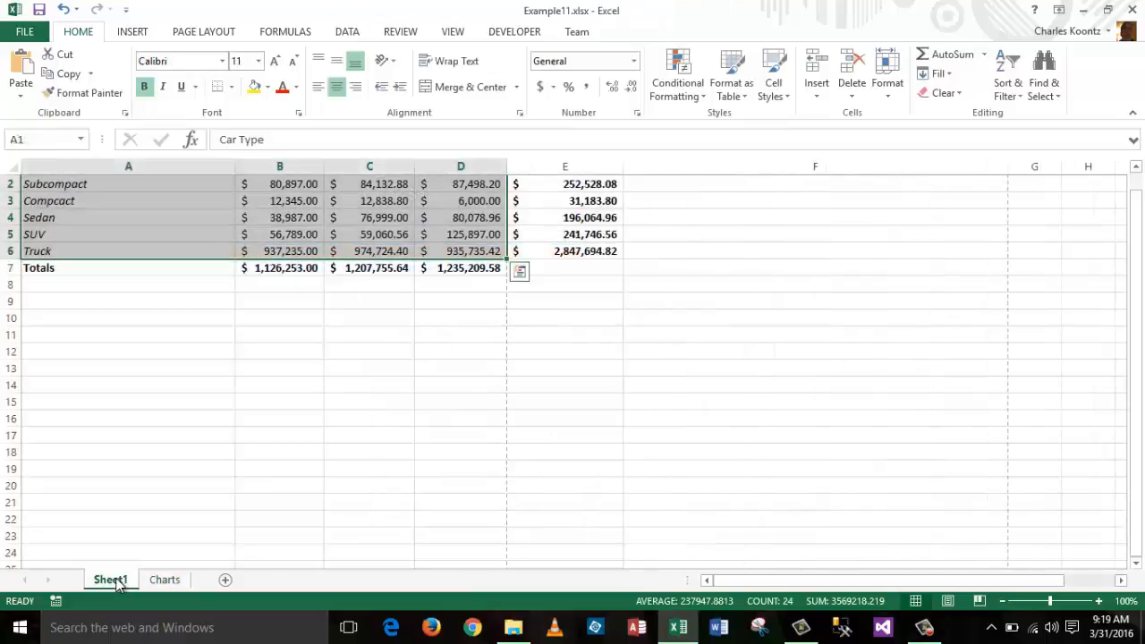
{"action": "left_click", "coordinate": [496, 419]}
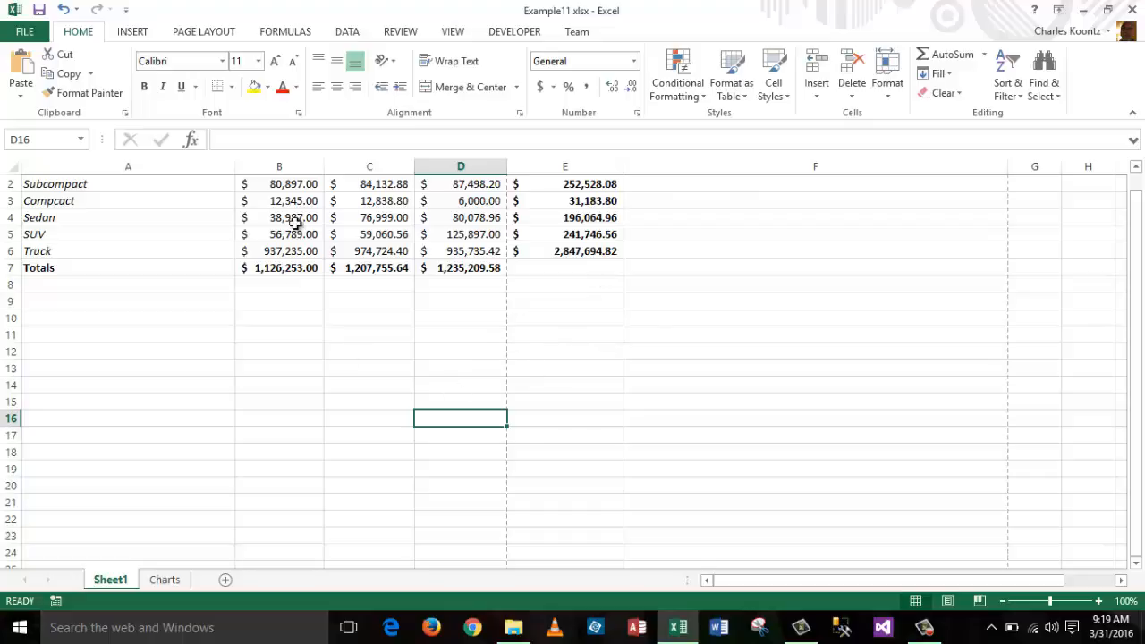
{"action": "left_click_drag", "start_coordinate": [1141, 398], "coordinate": [1140, 333]}
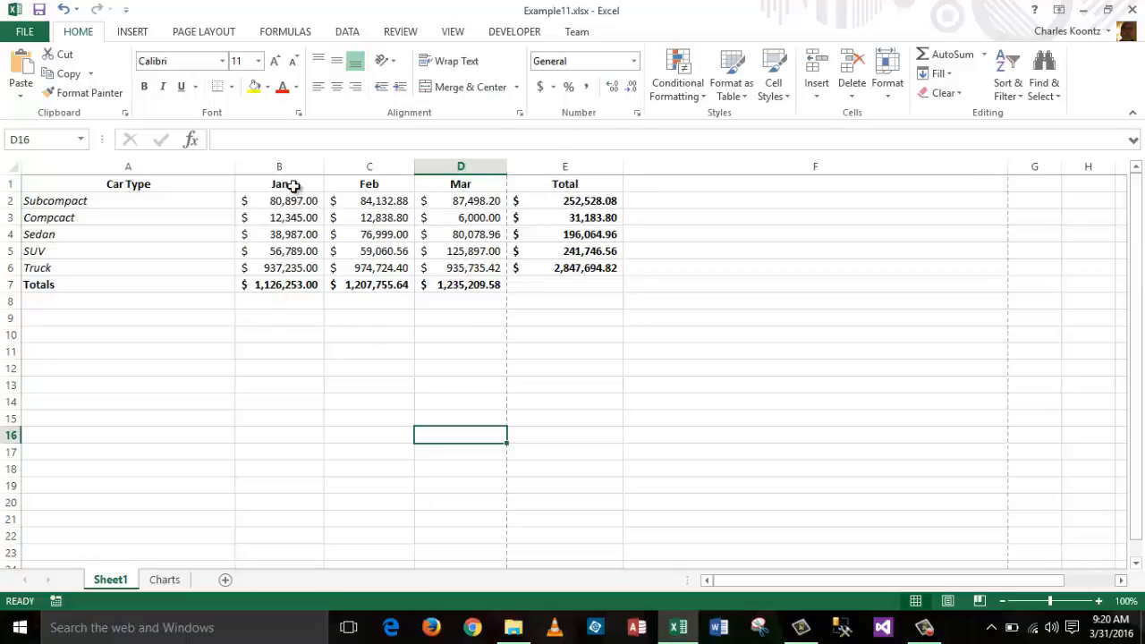
{"action": "left_click", "coordinate": [304, 288]}
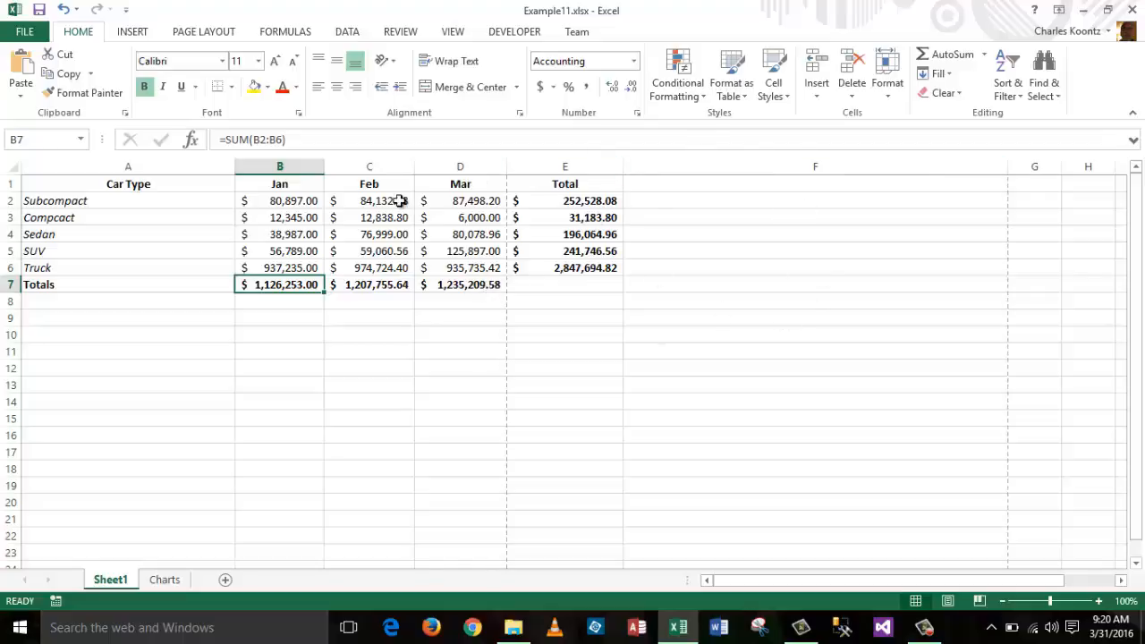
{"action": "left_click", "coordinate": [281, 188]}
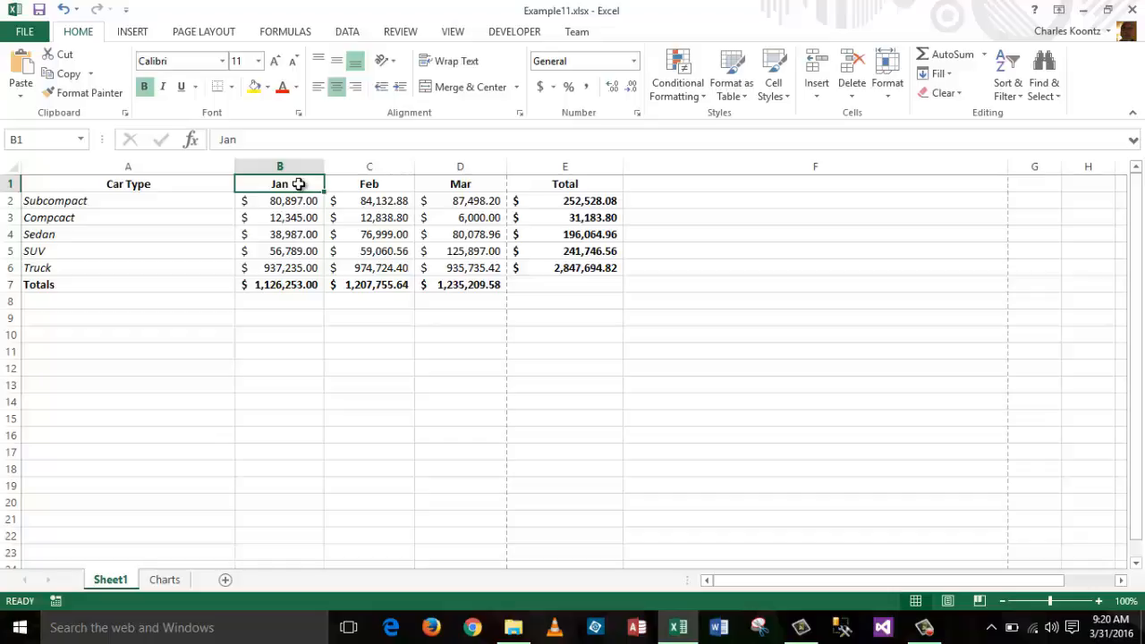
{"action": "left_click", "coordinate": [377, 185], "text": "ctrl"}
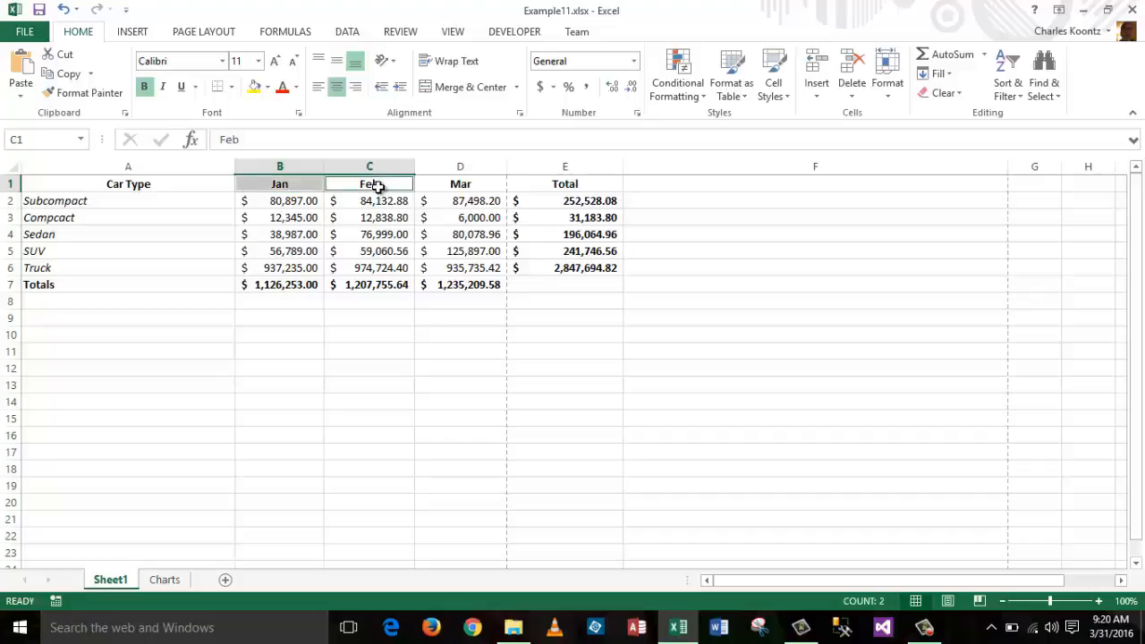
{"action": "left_click", "coordinate": [460, 182], "text": "ctrl"}
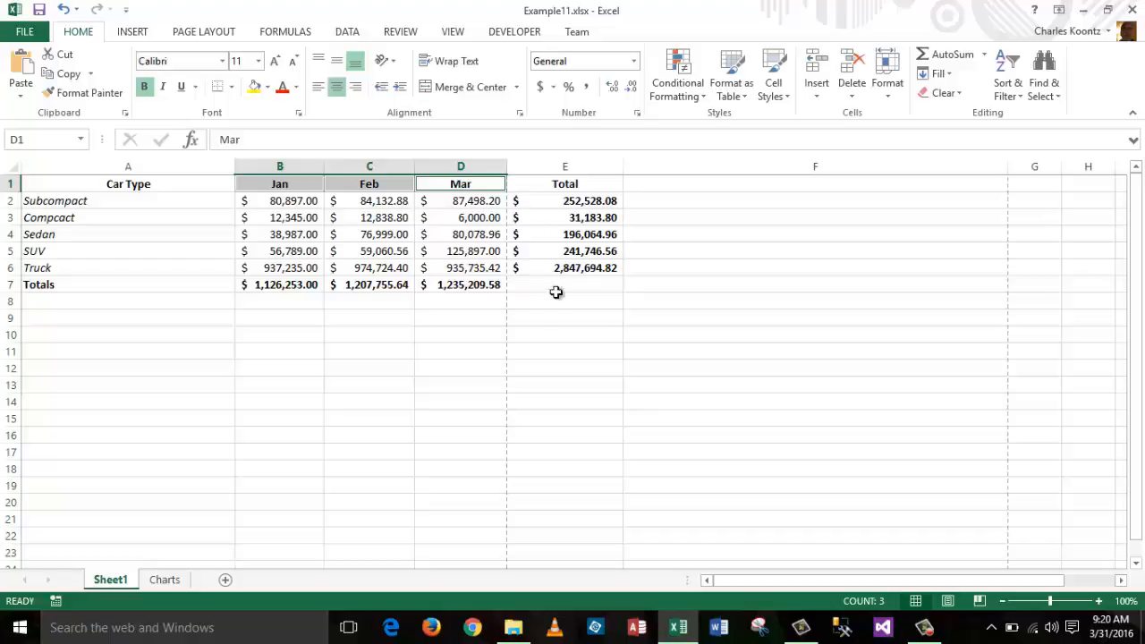
{"action": "left_click", "coordinate": [295, 285], "text": "ctrl"}
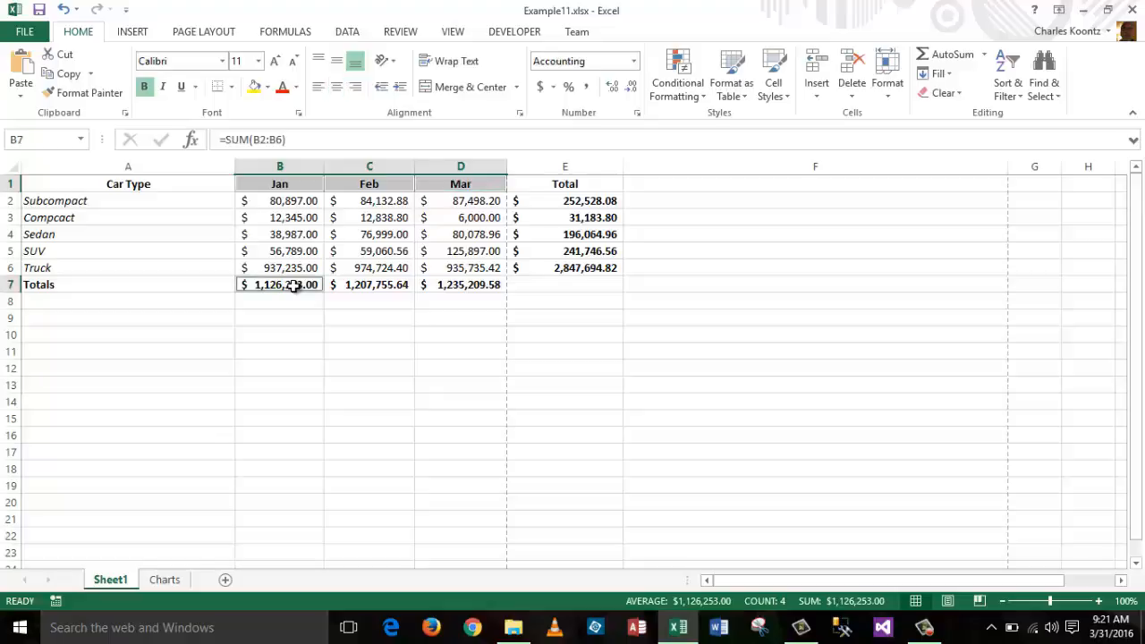
{"action": "left_click", "coordinate": [394, 283], "text": "ctrl"}
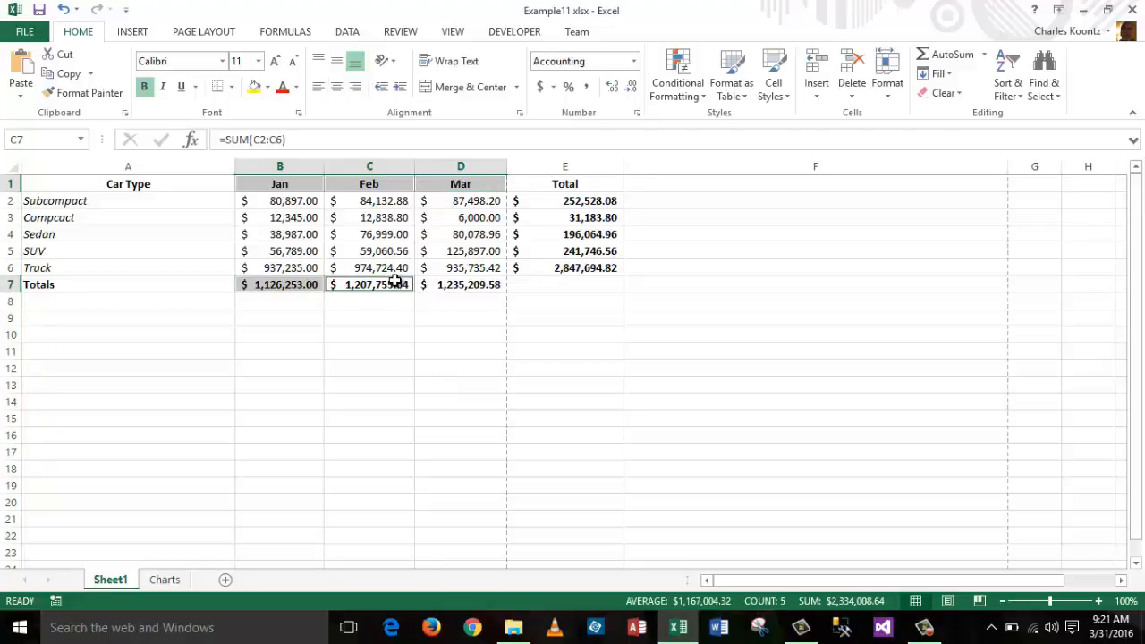
{"action": "left_click", "coordinate": [467, 284], "text": "ctrl"}
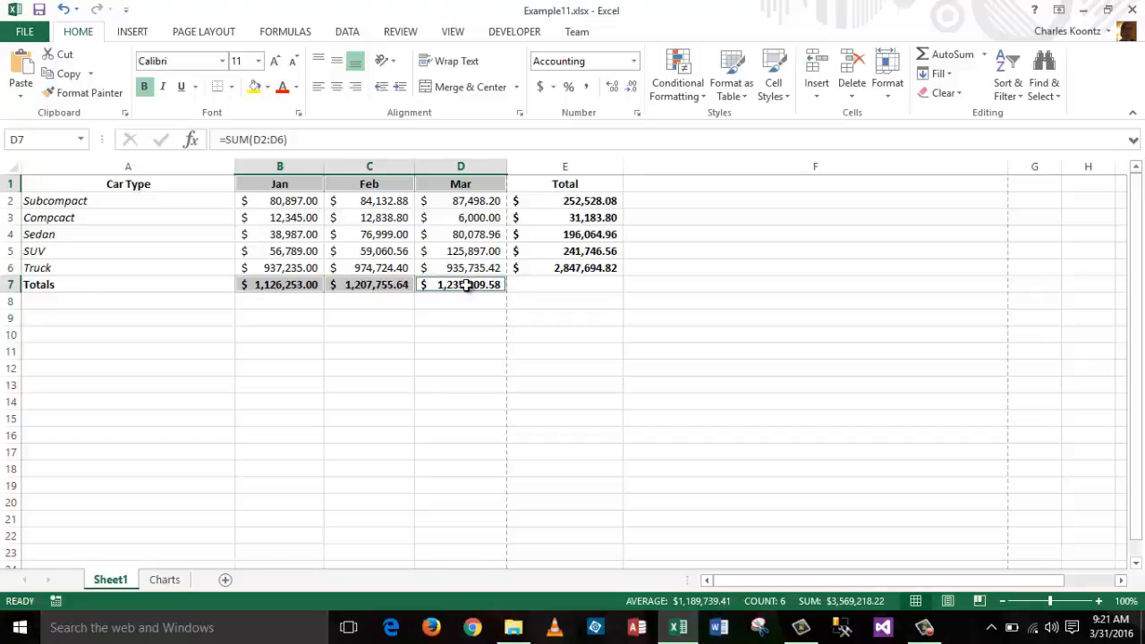
Step: Insert a 2-D pie chart from the selected months and totals, and enlarge it to about 3.55" high by 5.88" wide
{"action": "left_click", "coordinate": [134, 33]}
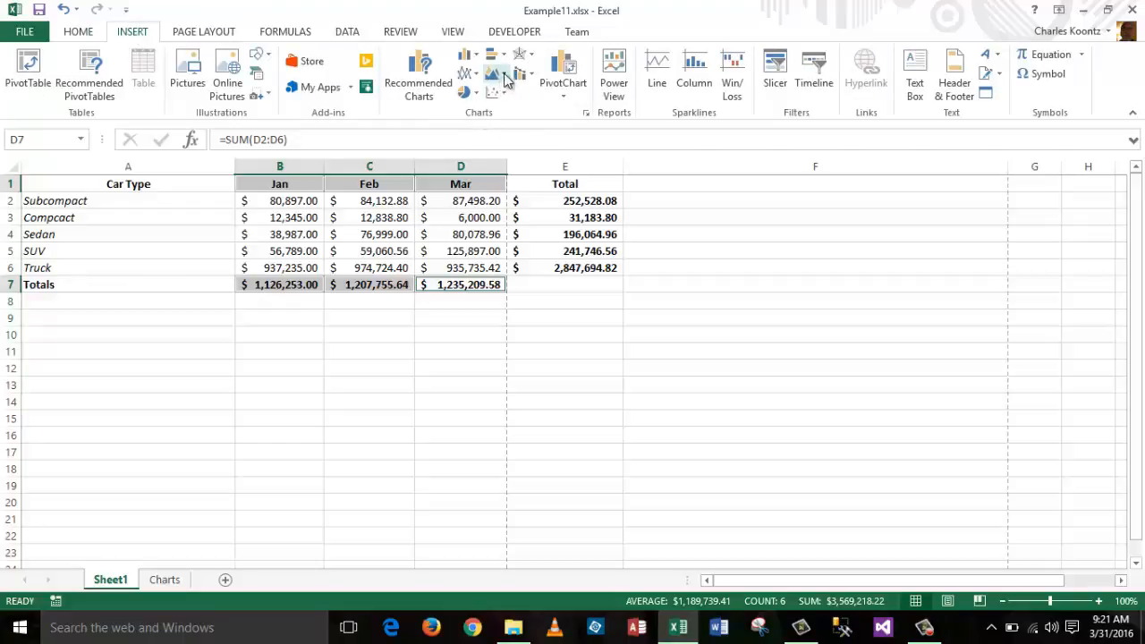
{"action": "left_click", "coordinate": [420, 76]}
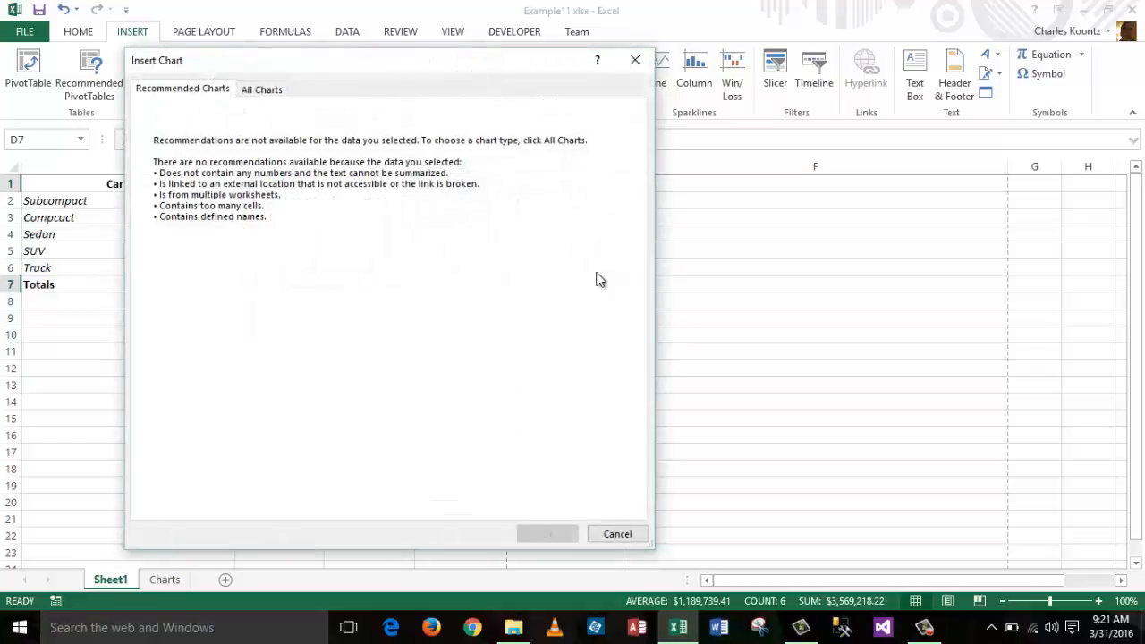
{"action": "left_click", "coordinate": [628, 533]}
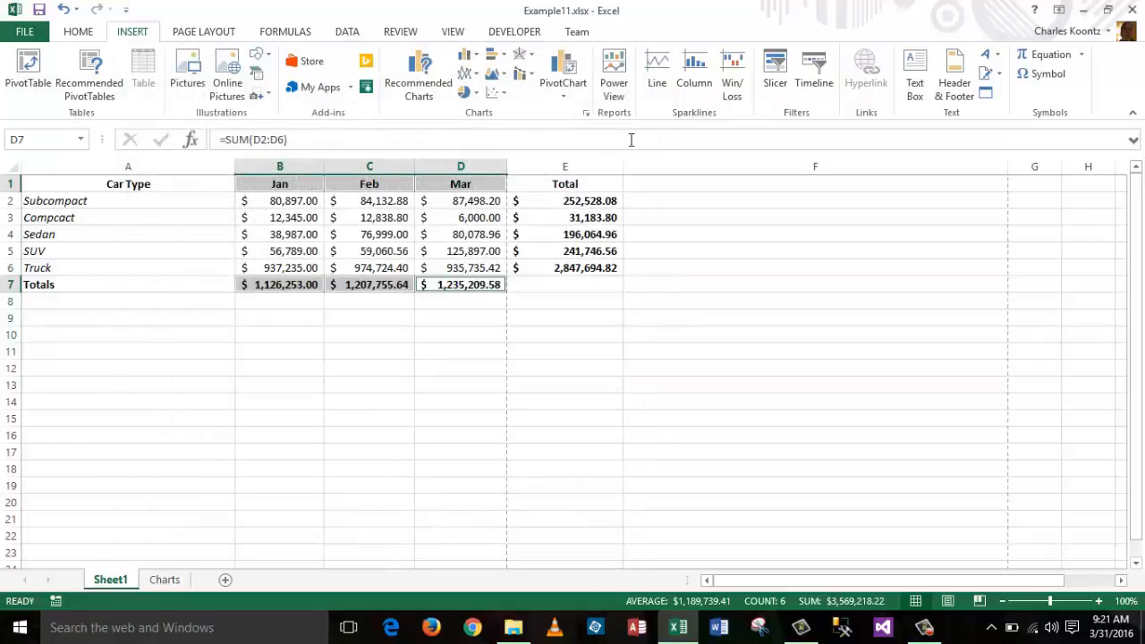
{"action": "left_click", "coordinate": [465, 94]}
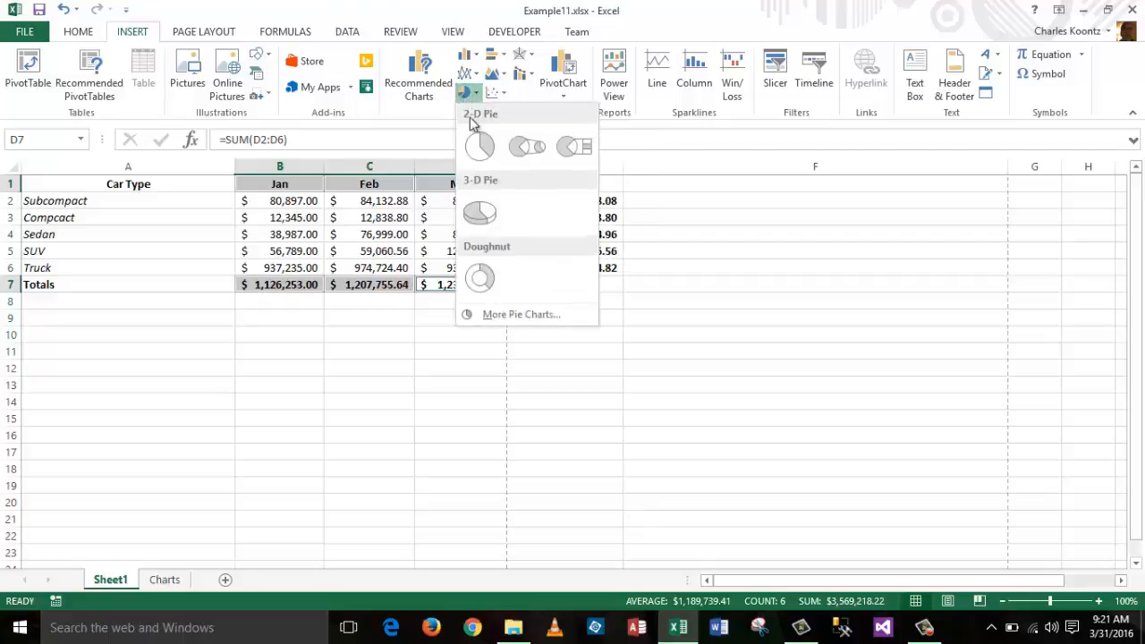
{"action": "left_click", "coordinate": [479, 146]}
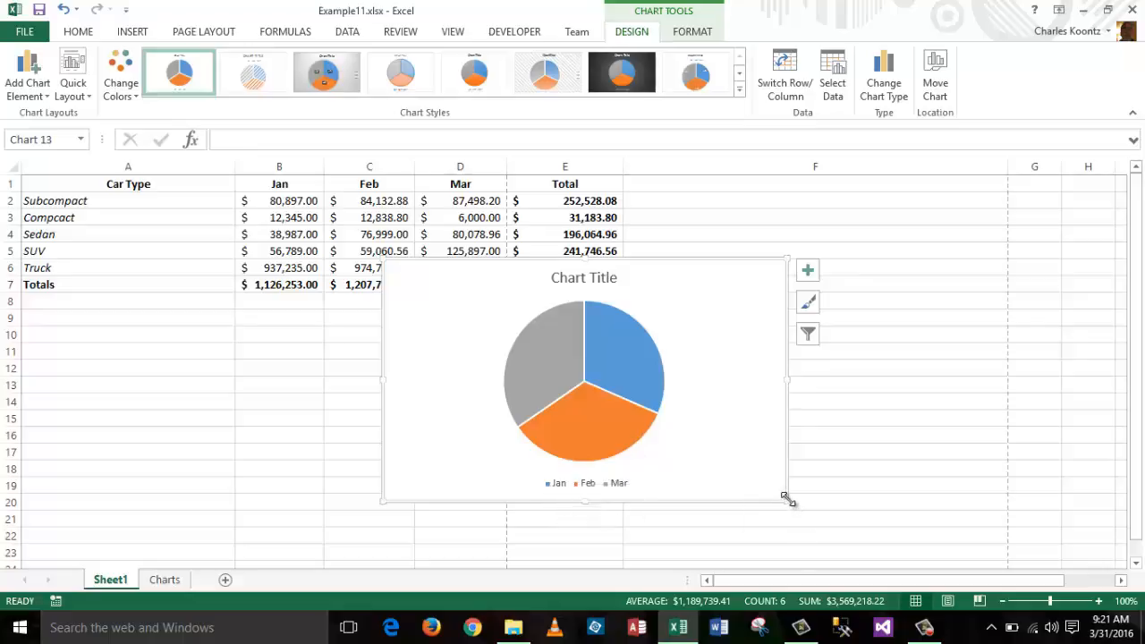
{"action": "left_click_drag", "start_coordinate": [788, 502], "coordinate": [855, 544]}
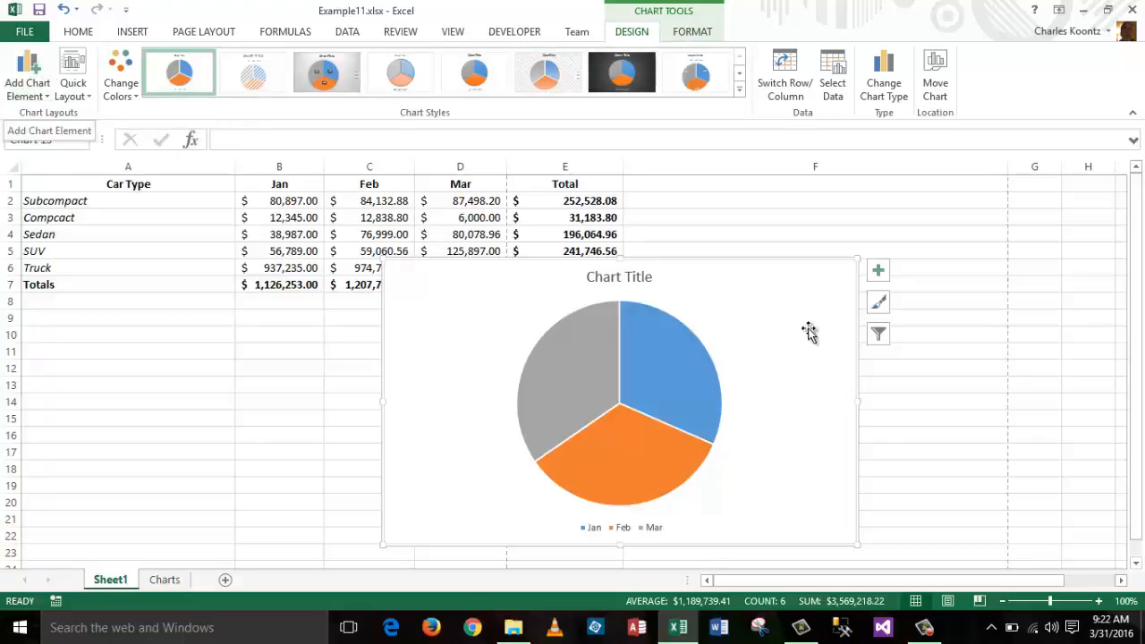
Step: Apply the third chart style, with a gray gradient background and percentage labels, to the pie chart
{"action": "mouse_move", "coordinate": [644, 371]}
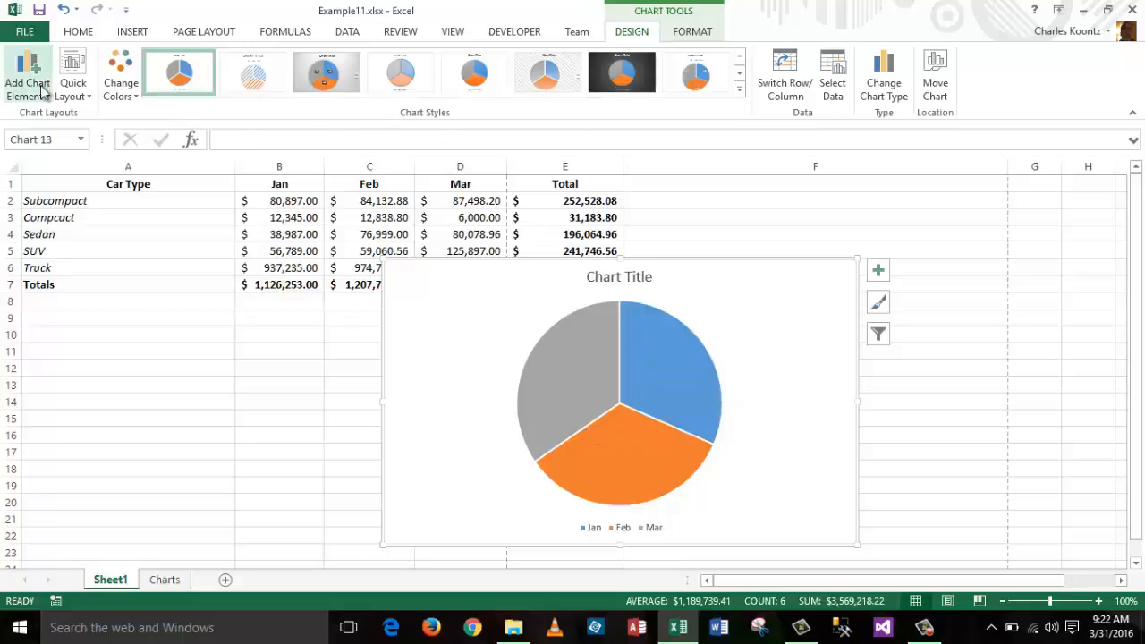
{"action": "left_click", "coordinate": [694, 33]}
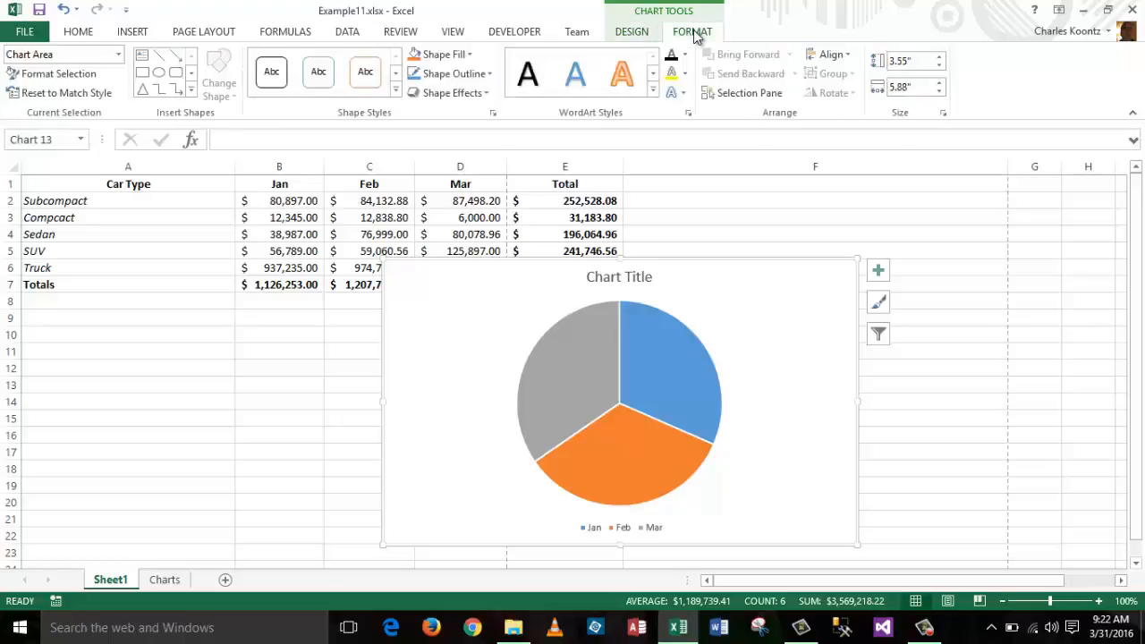
{"action": "left_click", "coordinate": [650, 33]}
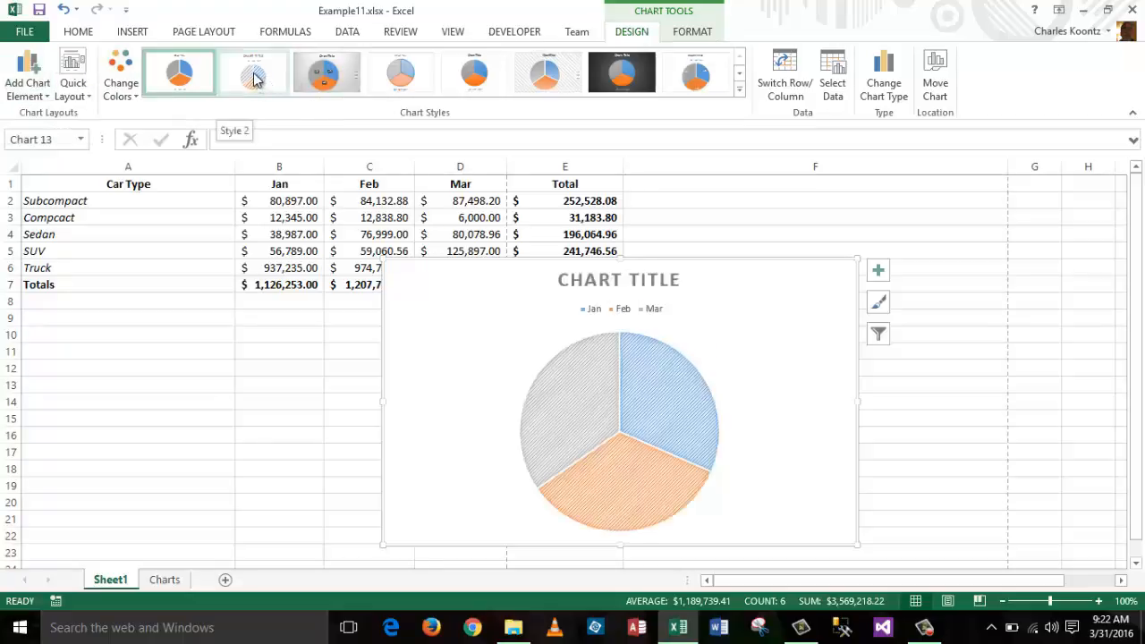
{"action": "left_click", "coordinate": [333, 81]}
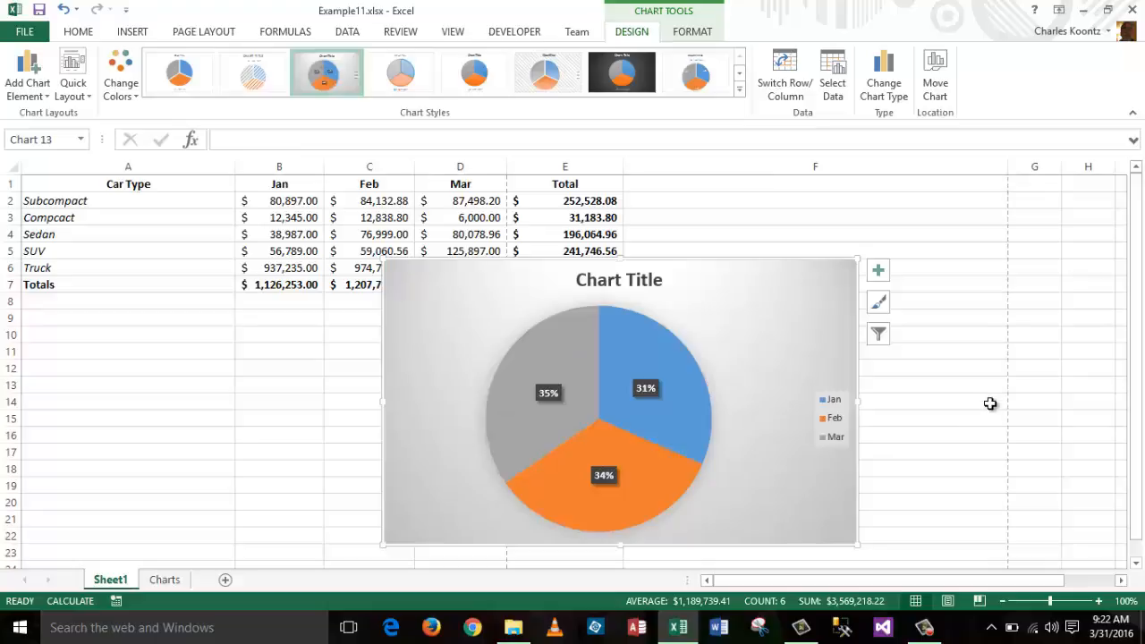
Step: Move the pie chart clear of the sales table to around row 8 and cut it from Sheet1
{"action": "left_click", "coordinate": [641, 284]}
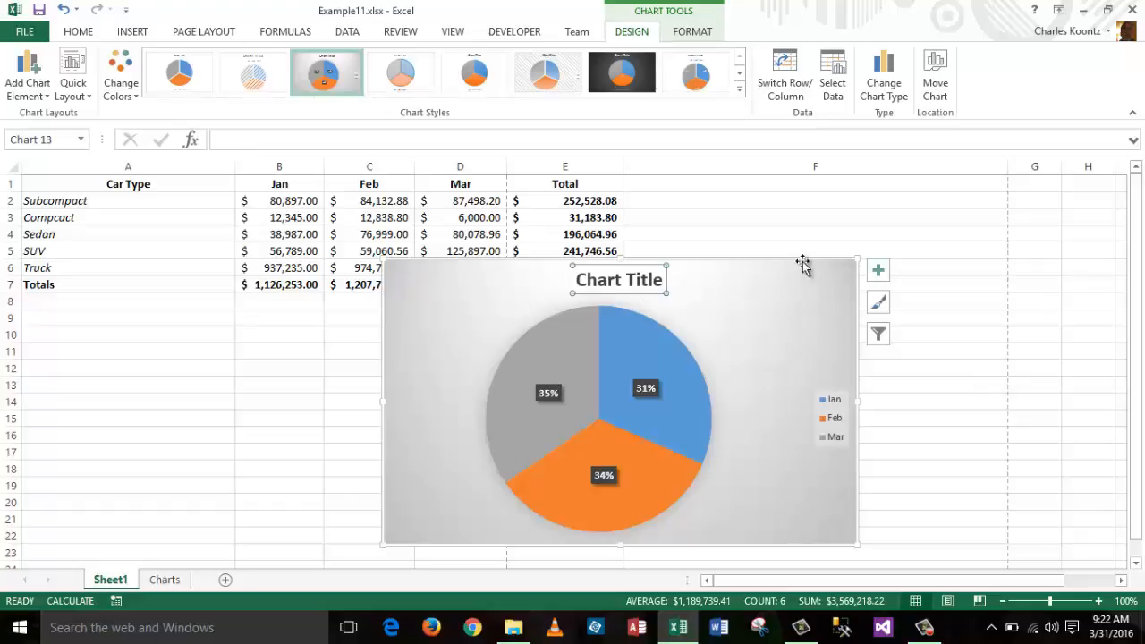
{"action": "left_click", "coordinate": [774, 261]}
{"action": "mouse_move", "coordinate": [774, 261]}
{"action": "left_mouse_down"}
{"action": "mouse_move", "coordinate": [808, 317]}
{"action": "mouse_move", "coordinate": [859, 325]}
{"action": "mouse_move", "coordinate": [893, 306]}
{"action": "left_mouse_up"}
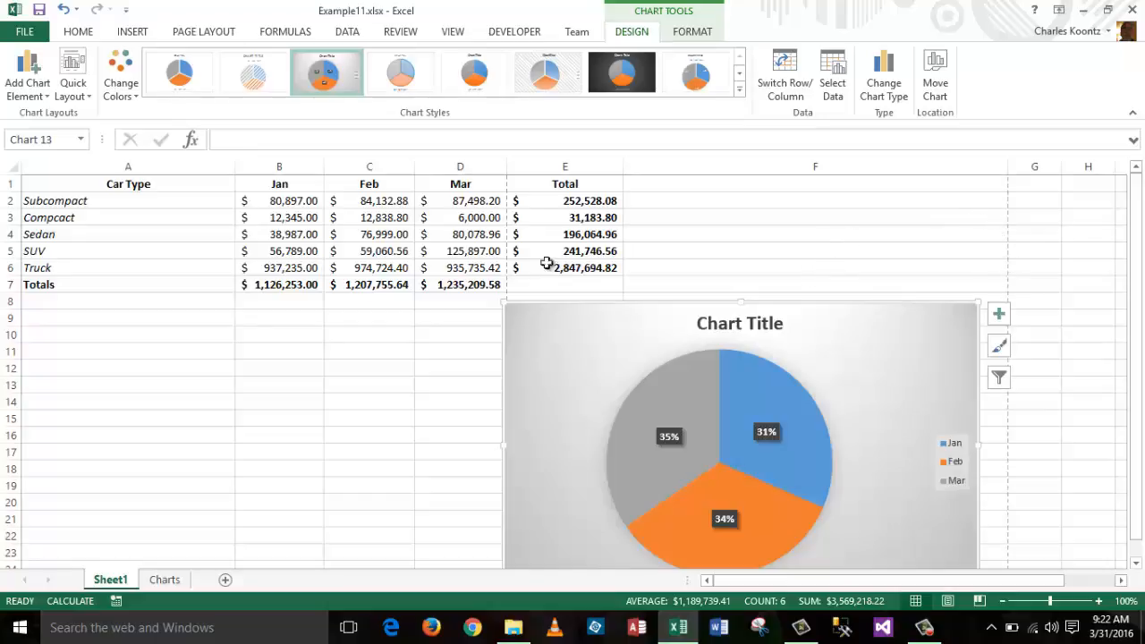
{"action": "right_click", "coordinate": [838, 308]}
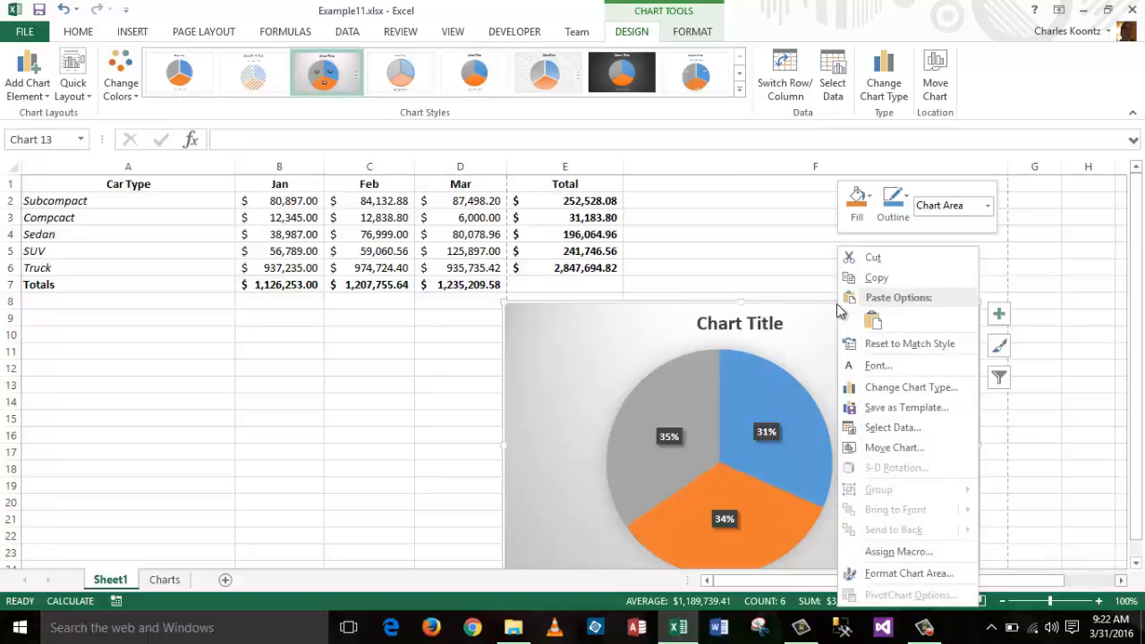
{"action": "left_click", "coordinate": [874, 259]}
{"action": "left_click", "coordinate": [806, 368]}
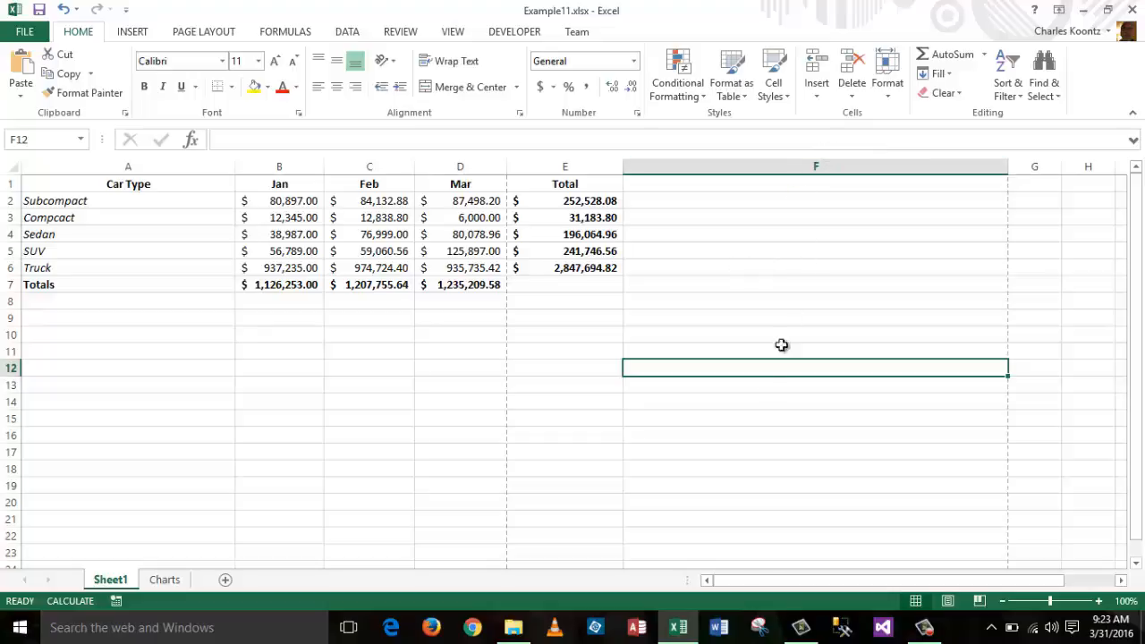
{"action": "left_click", "coordinate": [730, 418]}
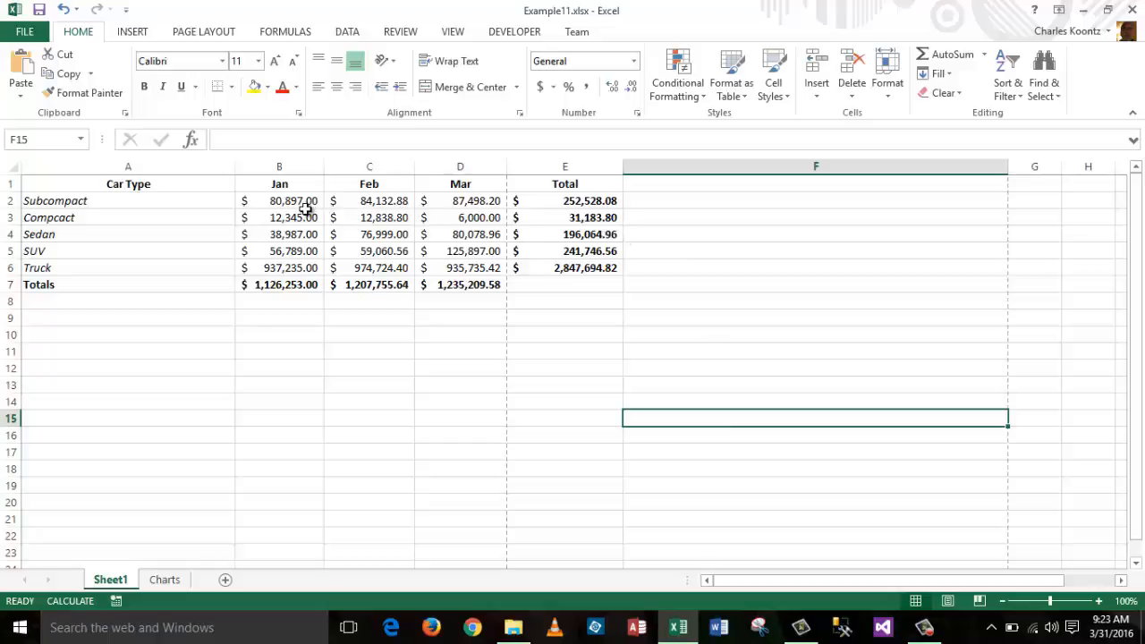
Step: Select the Subcompact monthly sales in B2:D2 and narrow column F to about half its width
{"action": "left_click", "coordinate": [298, 200]}
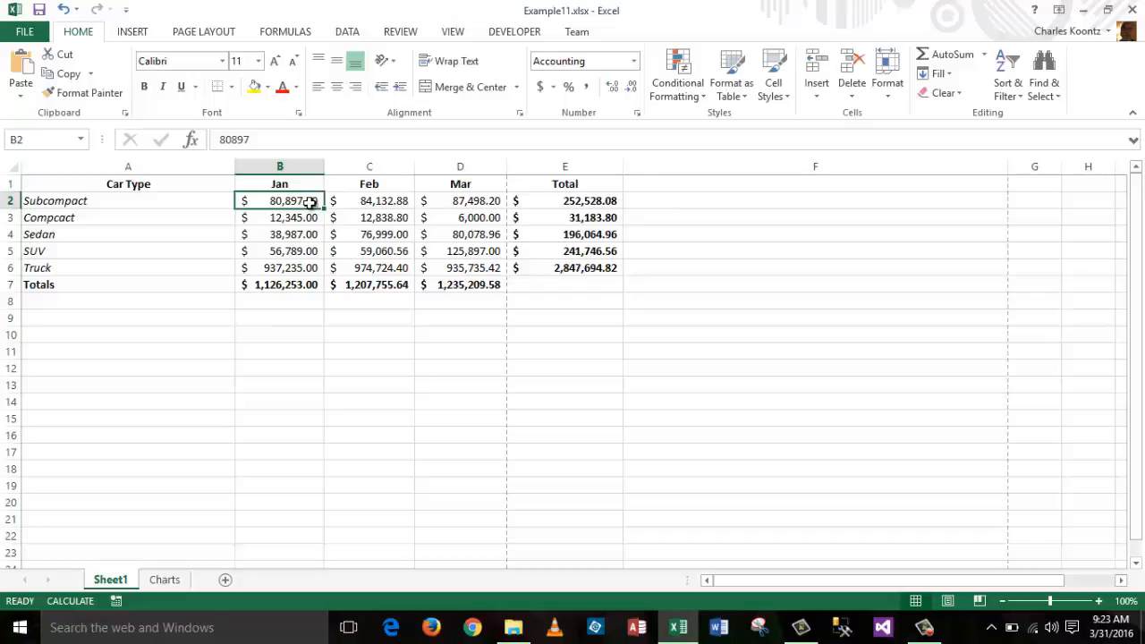
{"action": "left_click_drag", "start_coordinate": [310, 202], "coordinate": [449, 203]}
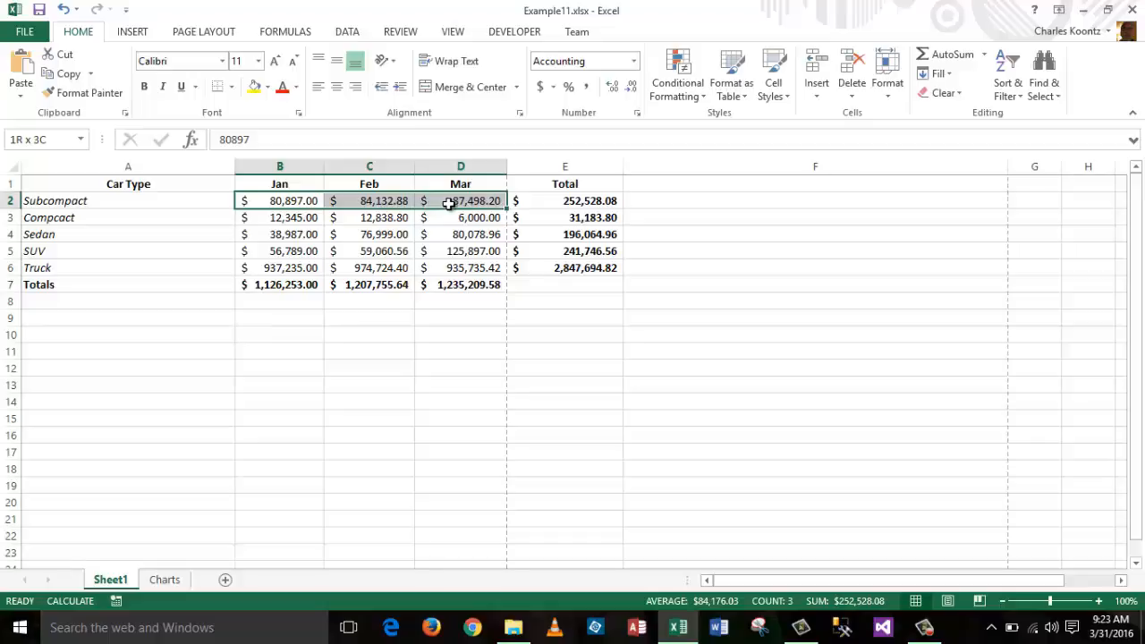
{"action": "left_click_drag", "start_coordinate": [448, 203], "coordinate": [449, 203]}
{"action": "left_click_drag", "start_coordinate": [1008, 162], "coordinate": [805, 208]}
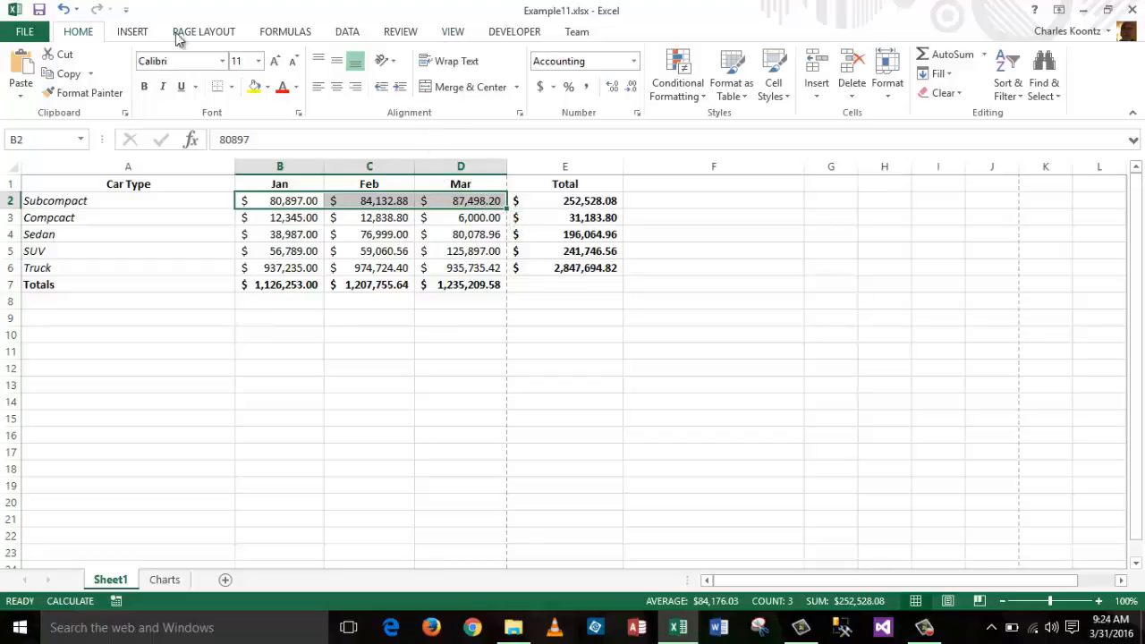
Step: Insert a line sparkline in cell F2 from the data range B2:D2
{"action": "left_click", "coordinate": [136, 32]}
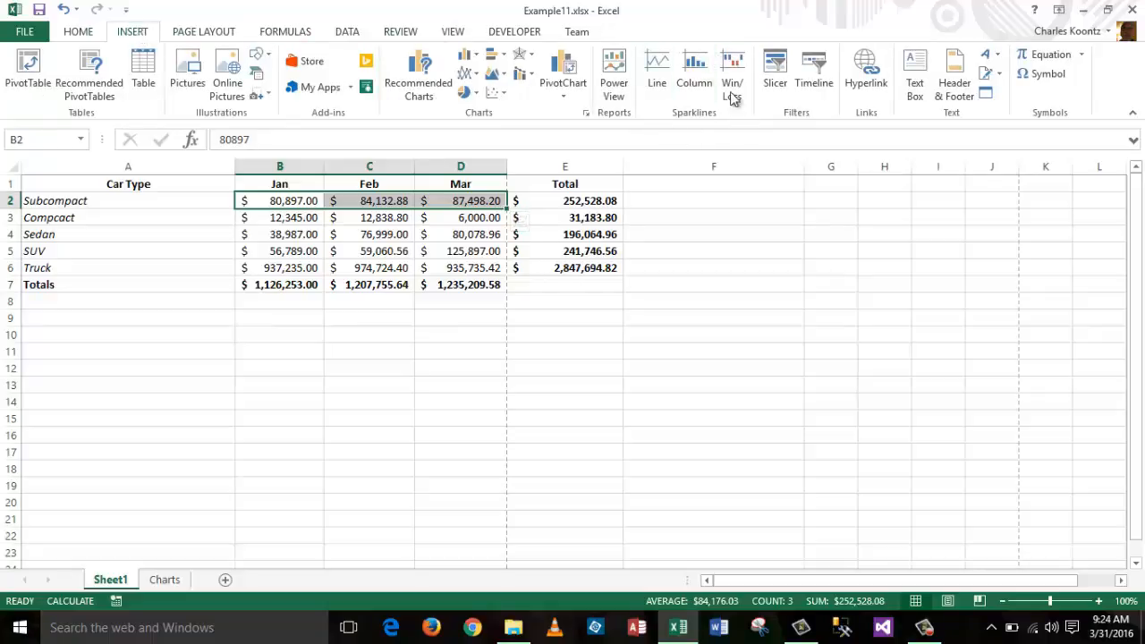
{"action": "left_click", "coordinate": [657, 66]}
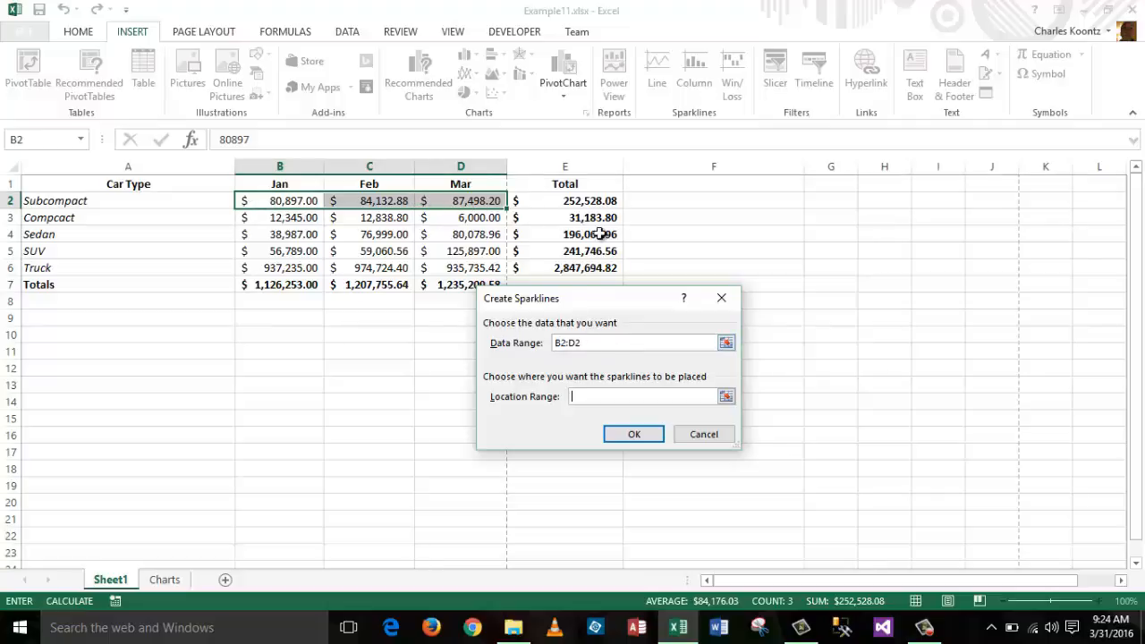
{"action": "left_click", "coordinate": [606, 396]}
{"action": "left_click", "coordinate": [639, 438]}
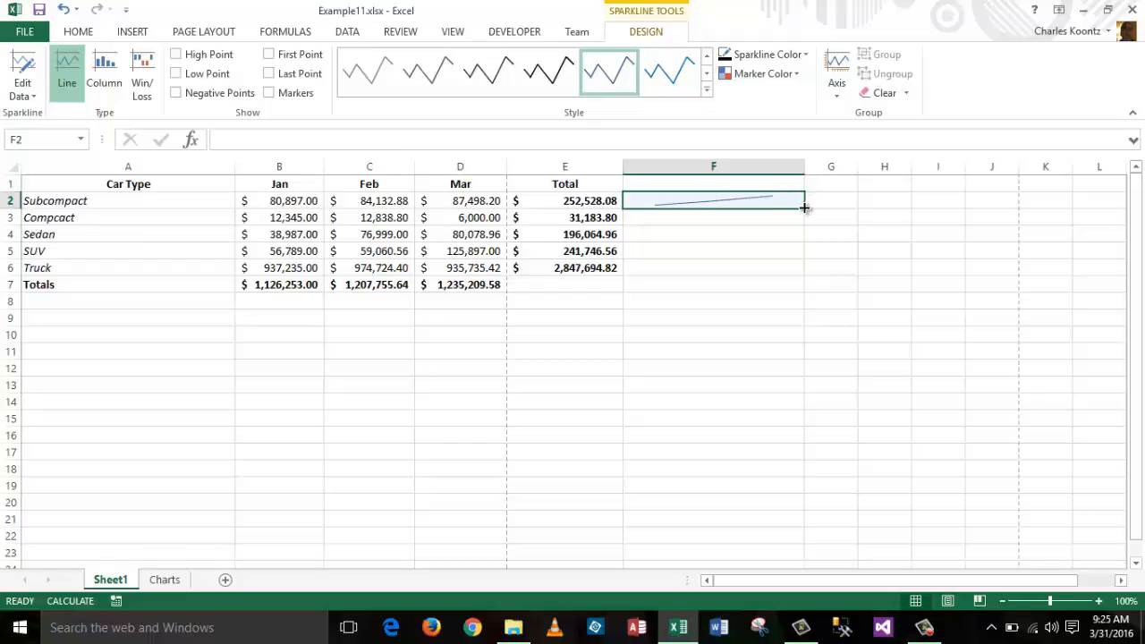
Step: Fill the Subcompact sparkline from F2 down to F6 for the other car types
{"action": "left_click", "coordinate": [778, 240]}
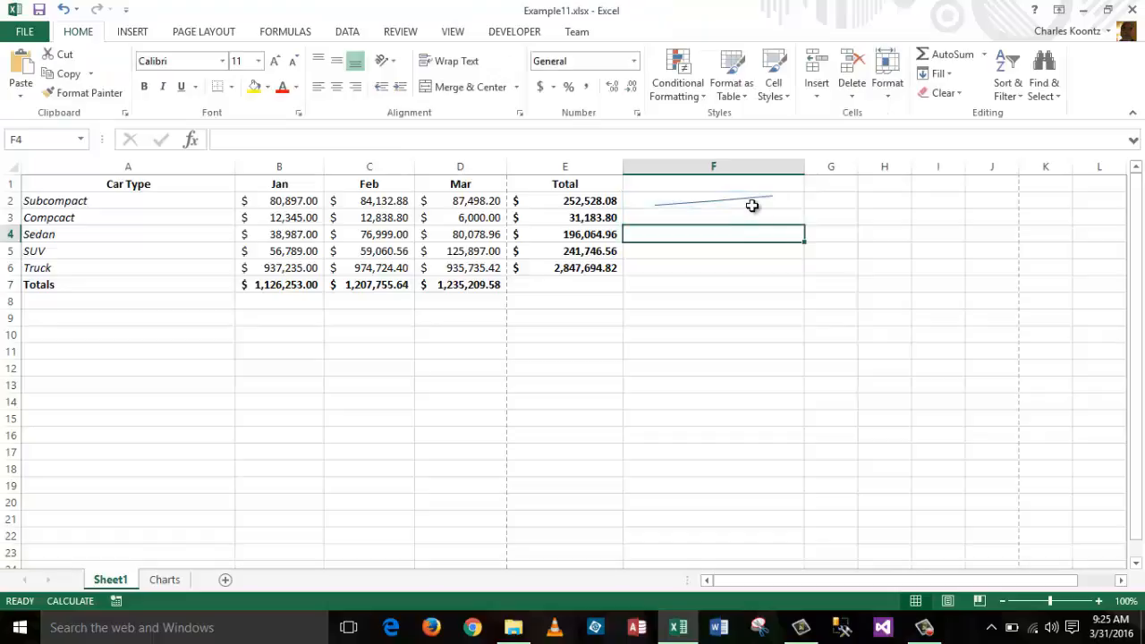
{"action": "left_click", "coordinate": [752, 206]}
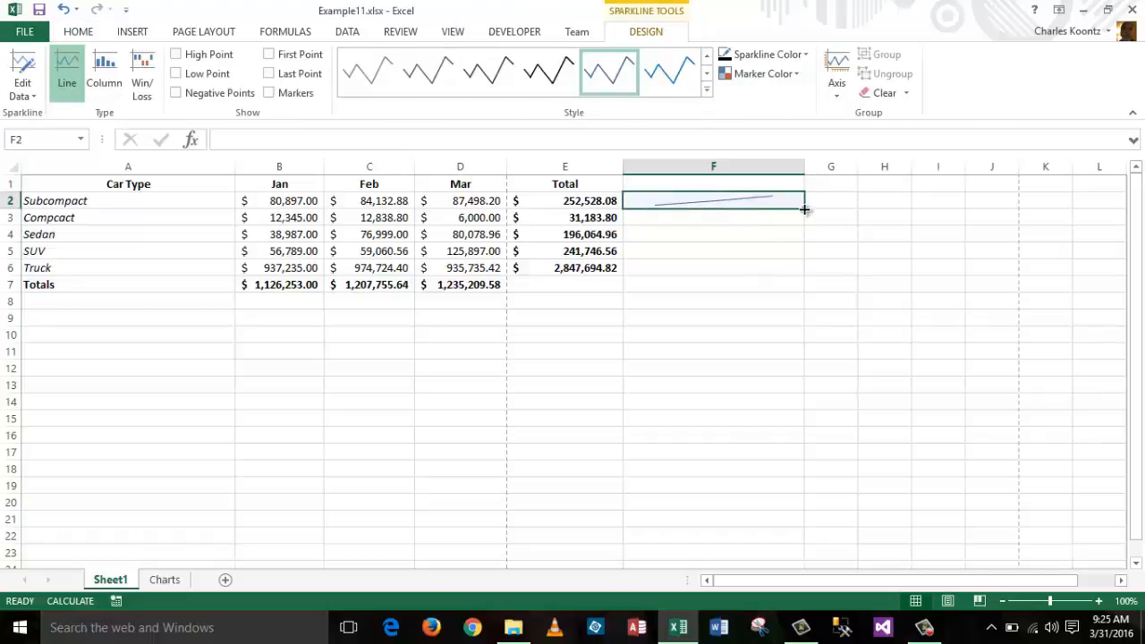
{"action": "left_click_drag", "start_coordinate": [804, 210], "coordinate": [803, 279]}
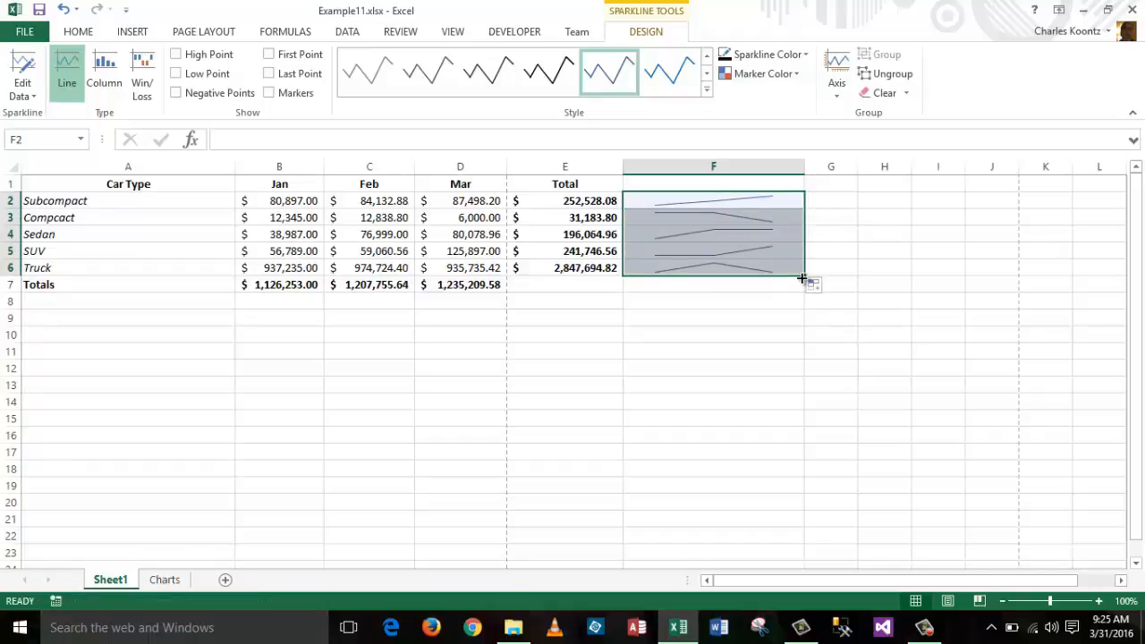
{"action": "left_click", "coordinate": [715, 265]}
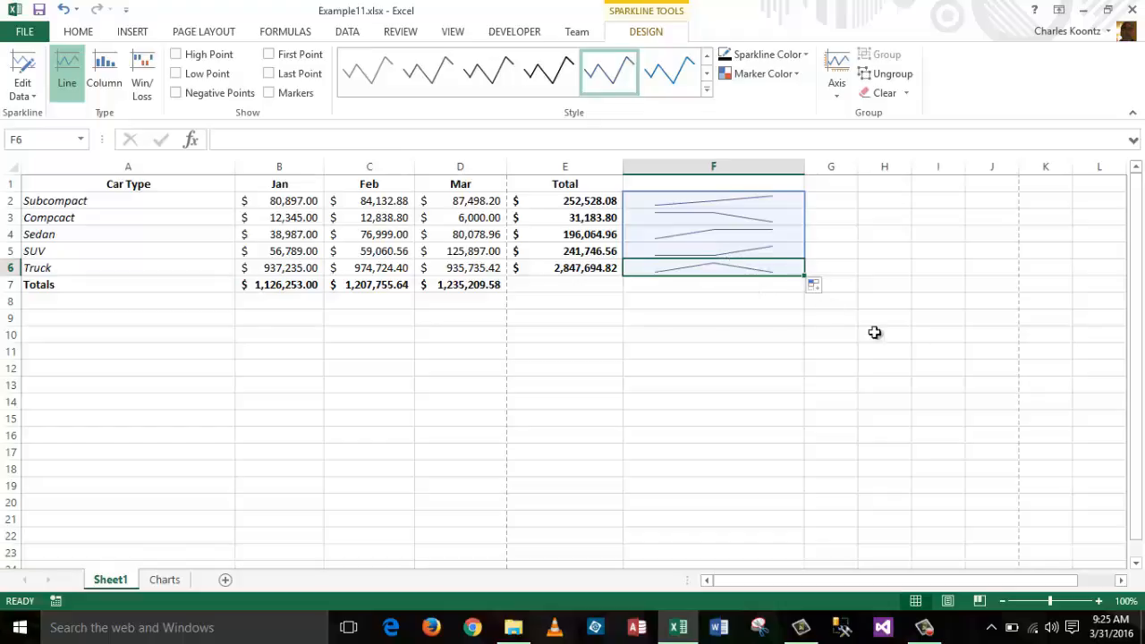
{"action": "left_click", "coordinate": [921, 270]}
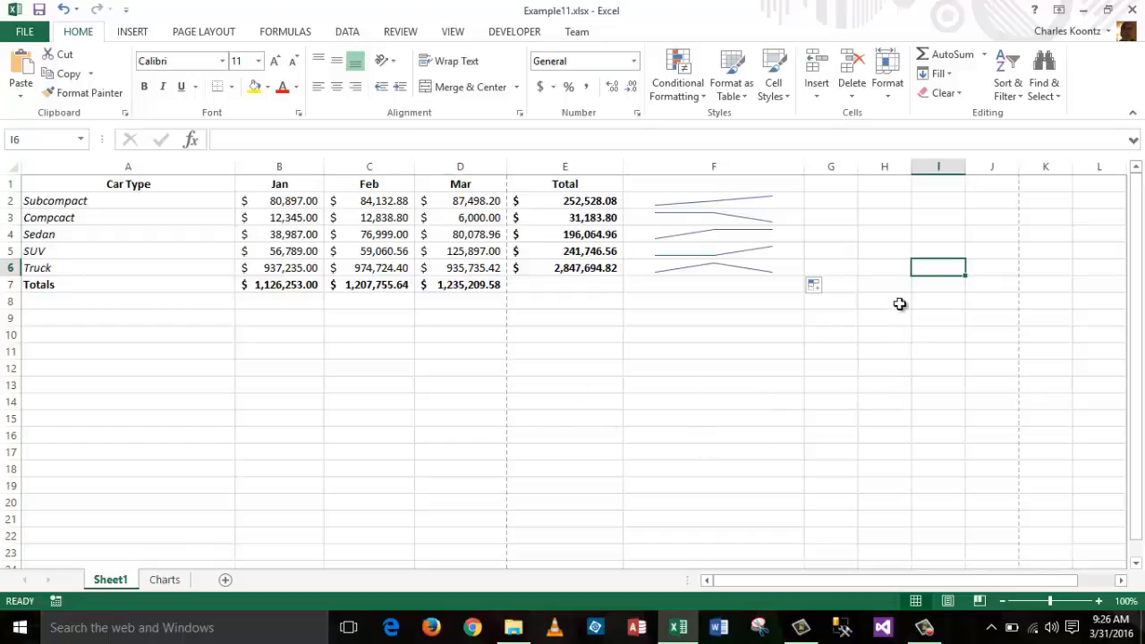
{"action": "left_click", "coordinate": [801, 356]}
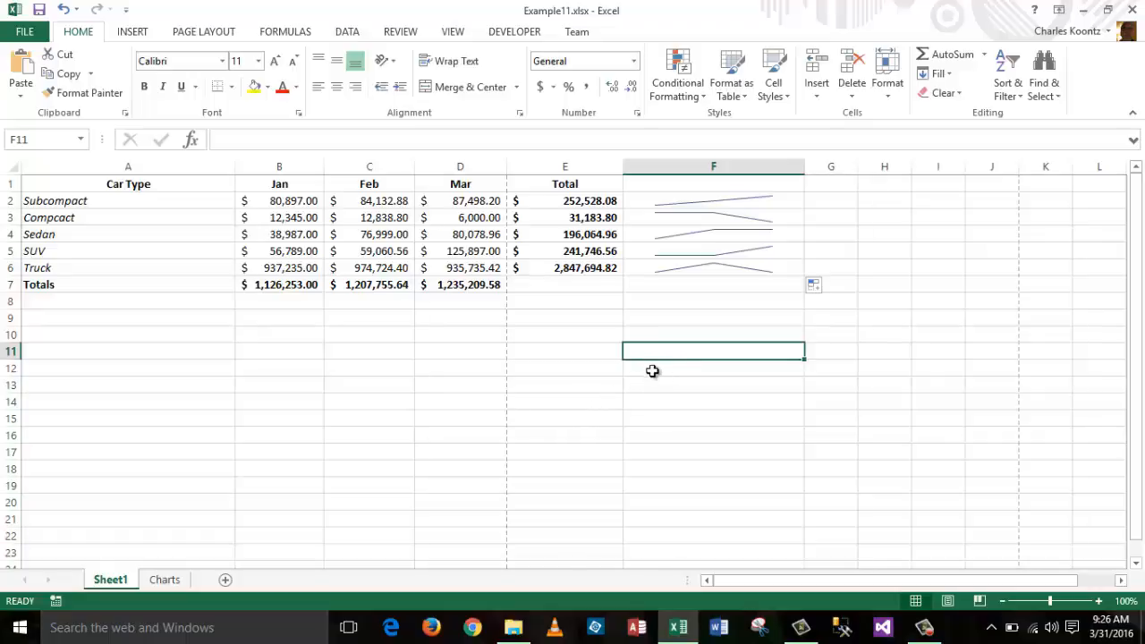
Step: Draw a line callout about 1.13" high by 2.13" wide over columns H to K, with its pointer at the end of the Subcompact sparkline
{"action": "left_click", "coordinate": [132, 36]}
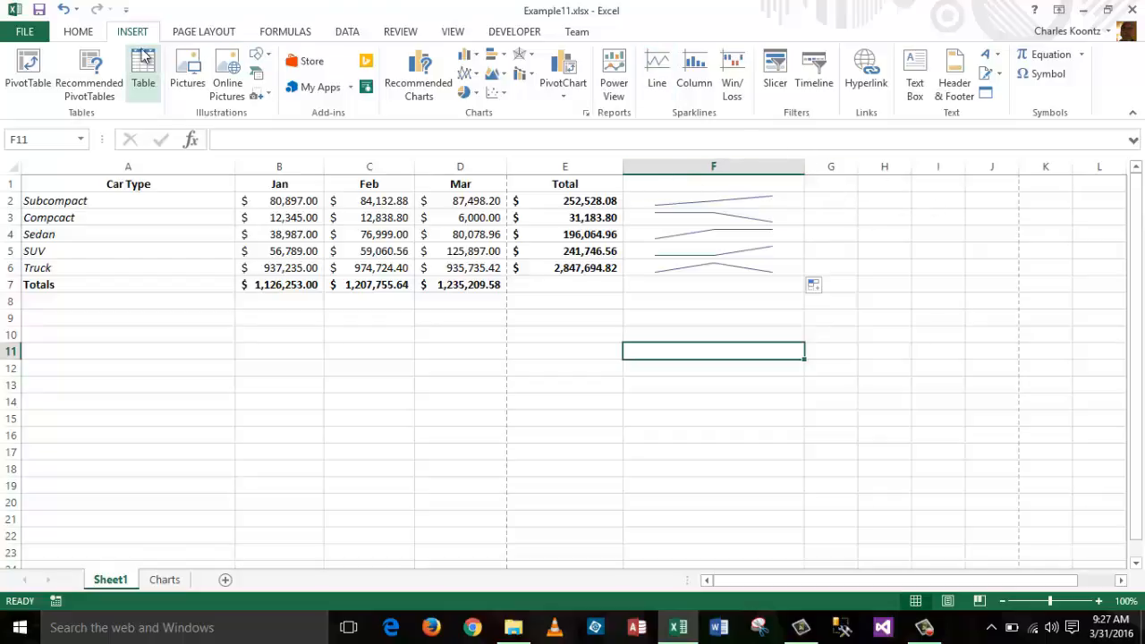
{"action": "left_click", "coordinate": [265, 60]}
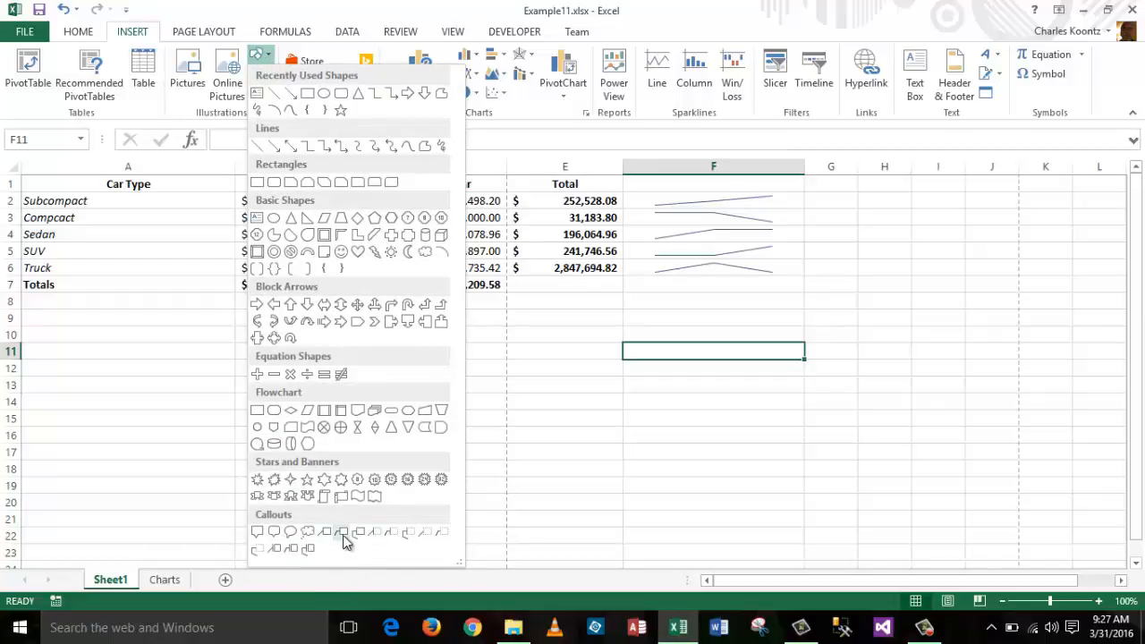
{"action": "left_click", "coordinate": [343, 533]}
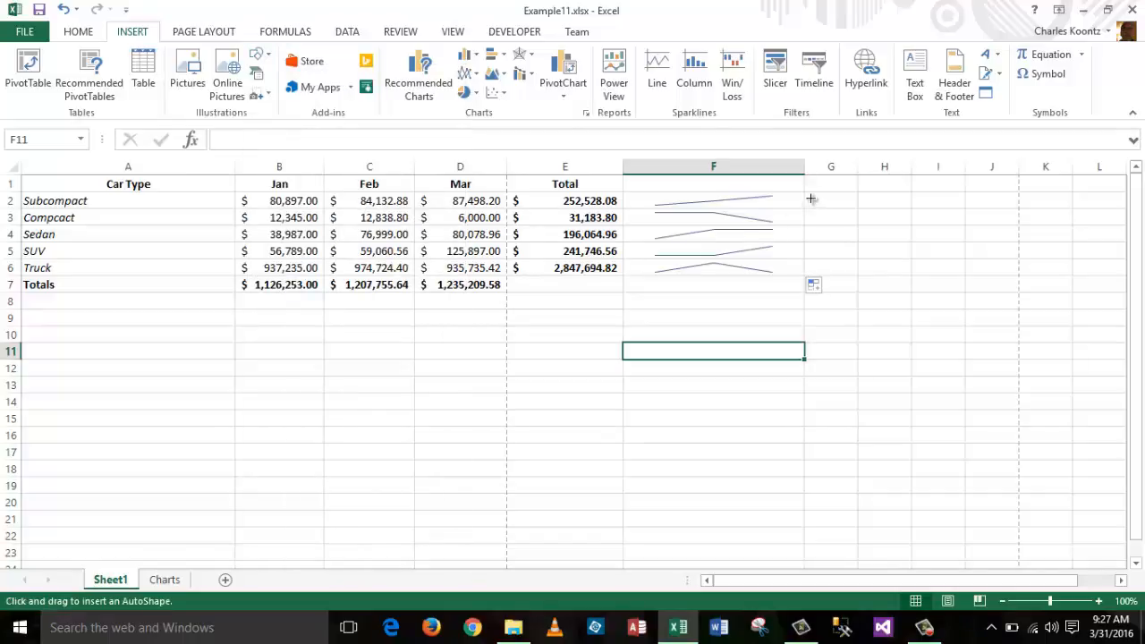
{"action": "mouse_move", "coordinate": [795, 198]}
{"action": "left_mouse_down"}
{"action": "mouse_move", "coordinate": [946, 242]}
{"action": "mouse_move", "coordinate": [966, 289]}
{"action": "left_mouse_up"}
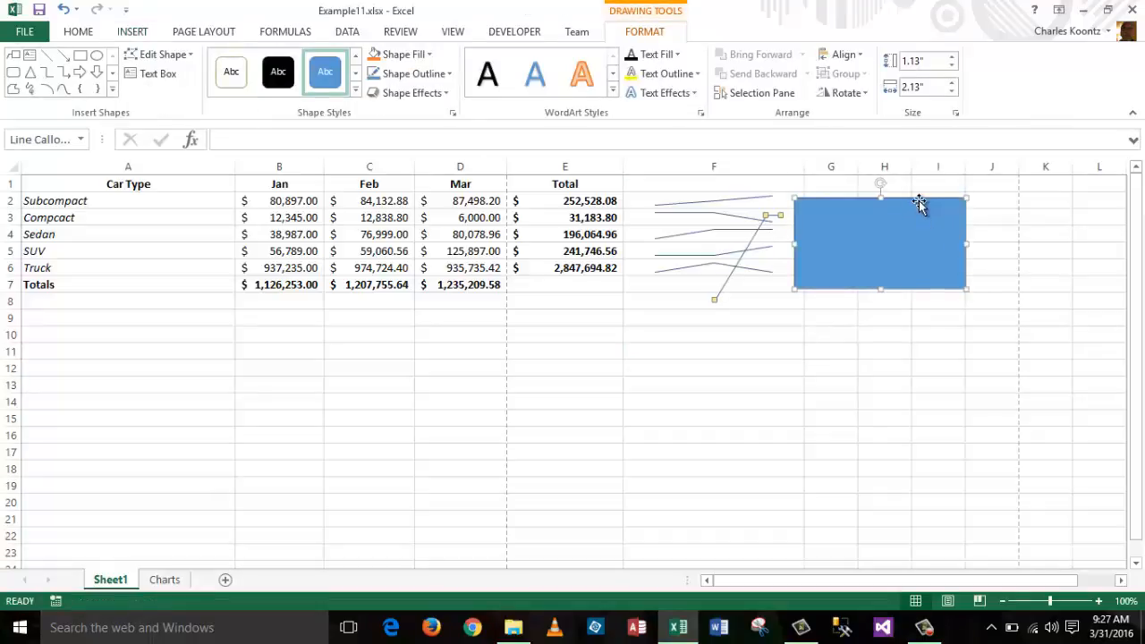
{"action": "left_click_drag", "start_coordinate": [916, 197], "coordinate": [992, 200]}
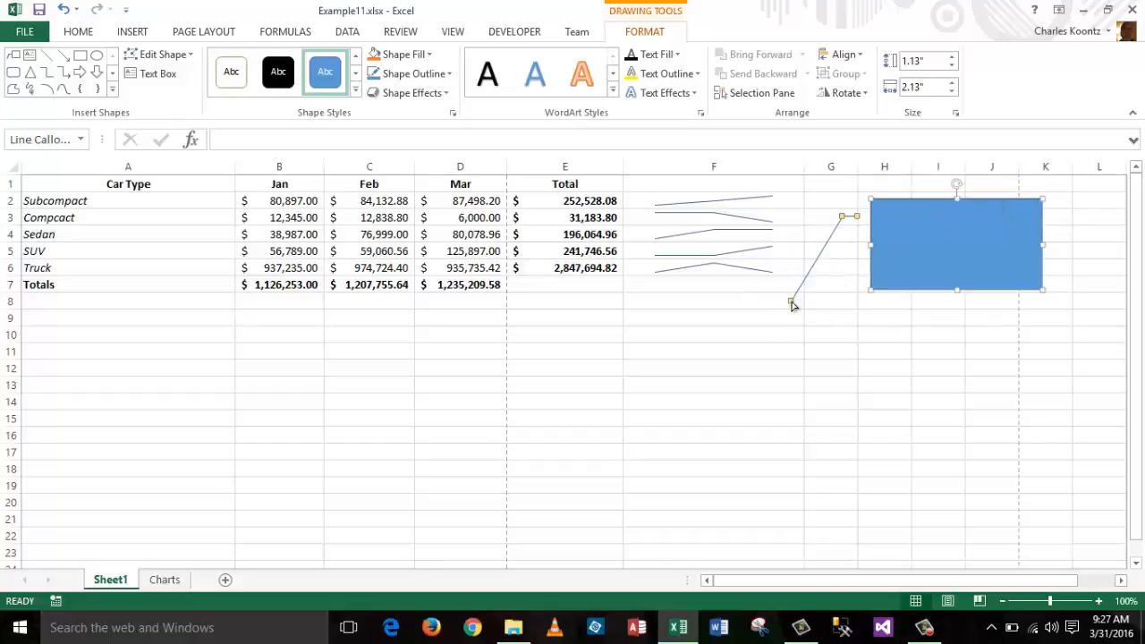
{"action": "left_click_drag", "start_coordinate": [791, 303], "coordinate": [785, 198]}
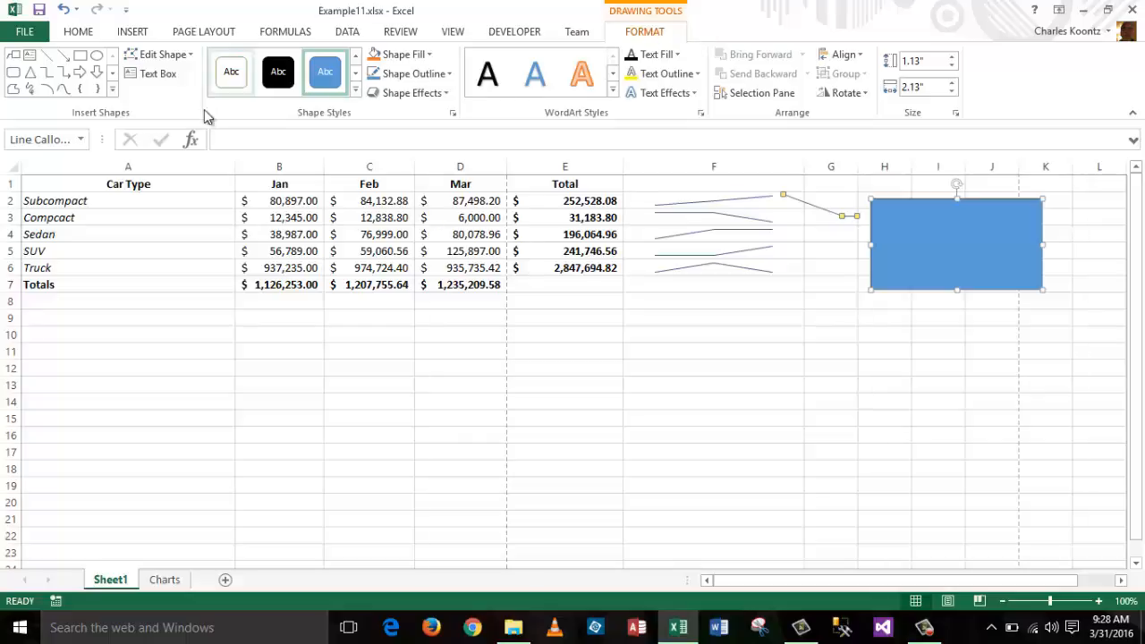
Step: Apply the white outlined shape style to the callout and enter the text "Continued Improvement!!" in it
{"action": "left_click", "coordinate": [231, 75]}
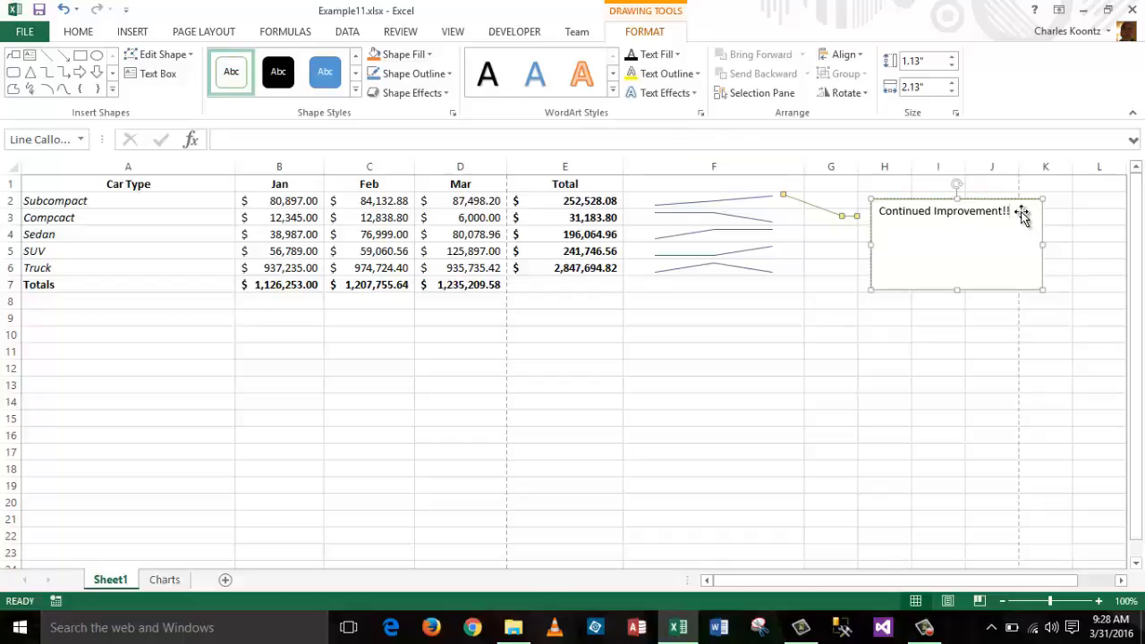
{"action": "mouse_move", "coordinate": [1026, 212]}
{"action": "left_mouse_down"}
{"action": "mouse_move", "coordinate": [981, 215]}
{"action": "mouse_move", "coordinate": [1033, 221]}
{"action": "mouse_move", "coordinate": [1025, 226]}
{"action": "left_mouse_up"}
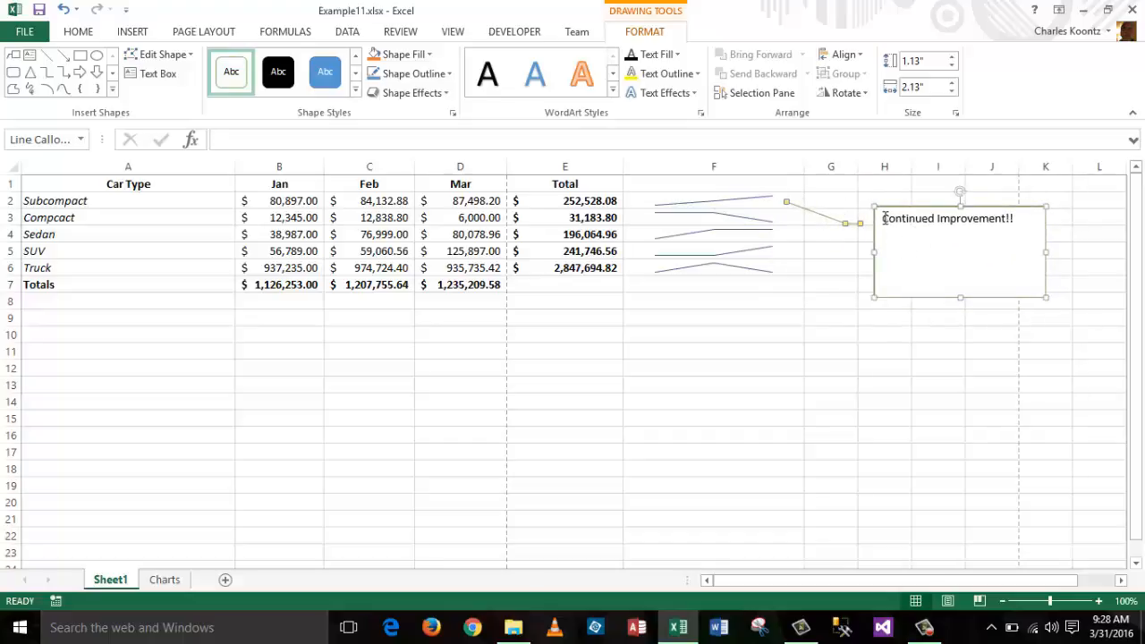
Step: Make the callout text bold with a font size of 14
{"action": "left_click_drag", "start_coordinate": [884, 218], "coordinate": [975, 219]}
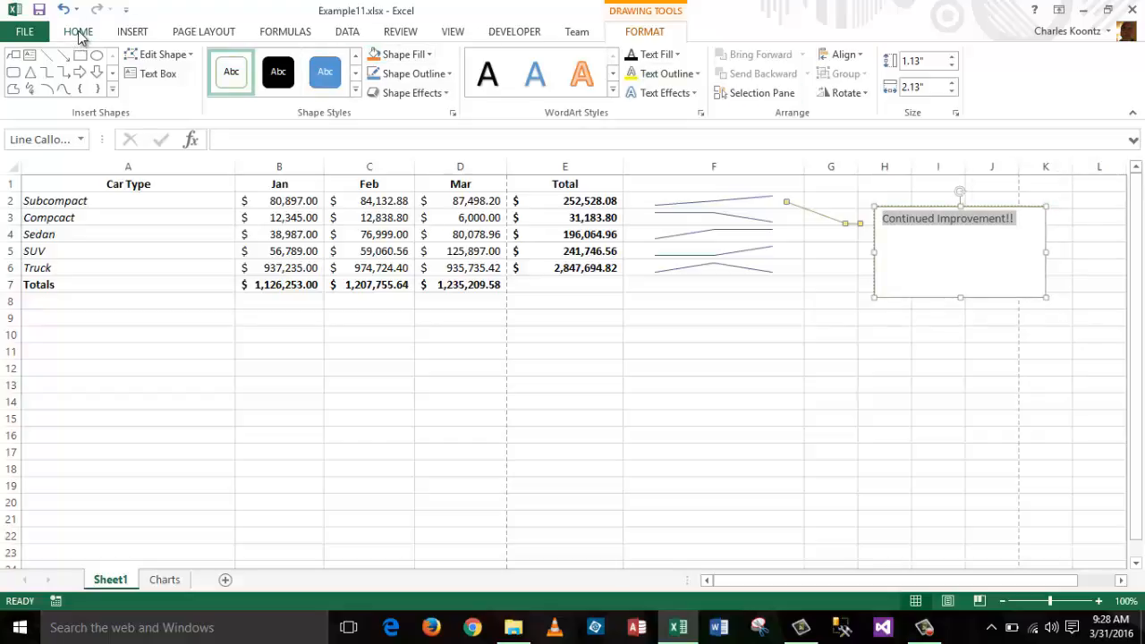
{"action": "left_click", "coordinate": [79, 33]}
{"action": "left_click", "coordinate": [144, 86]}
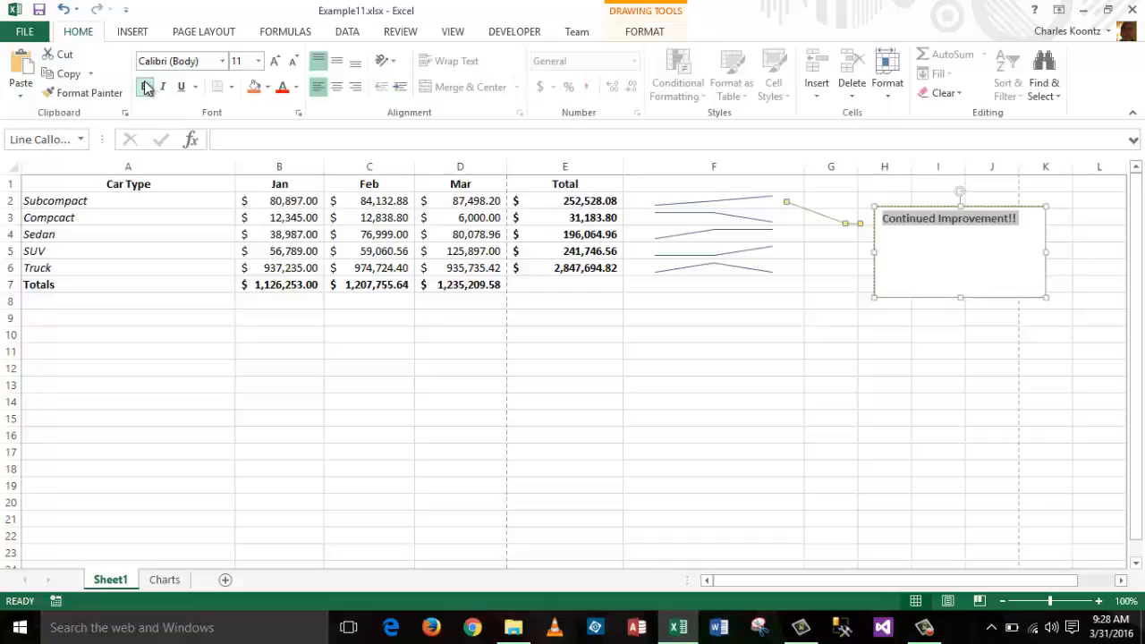
{"action": "left_click", "coordinate": [258, 61]}
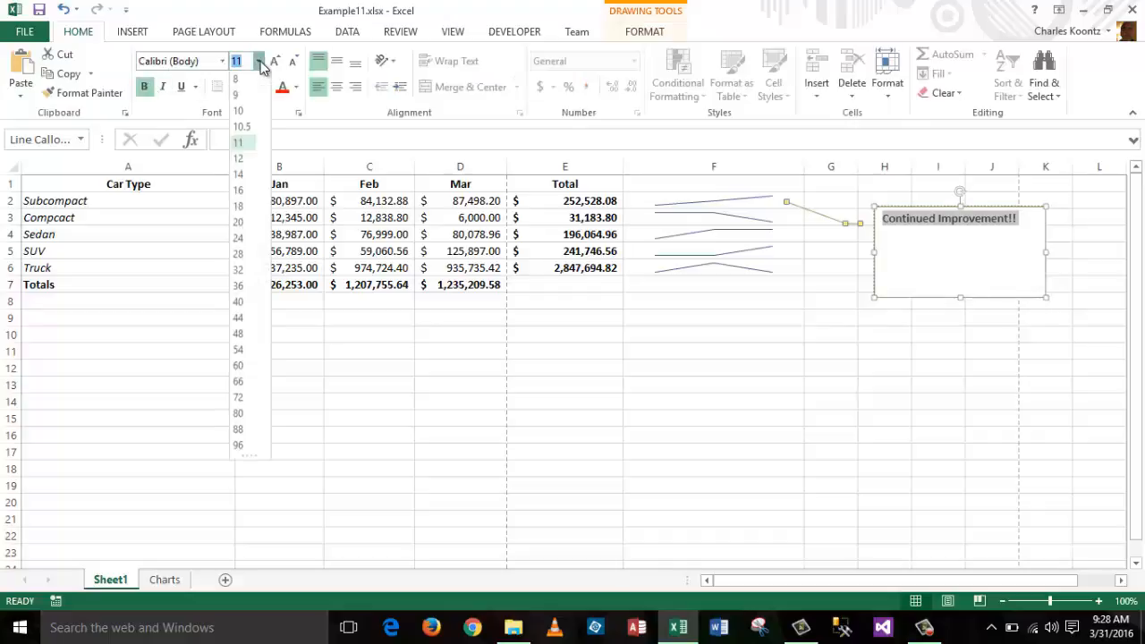
{"action": "left_click", "coordinate": [246, 176]}
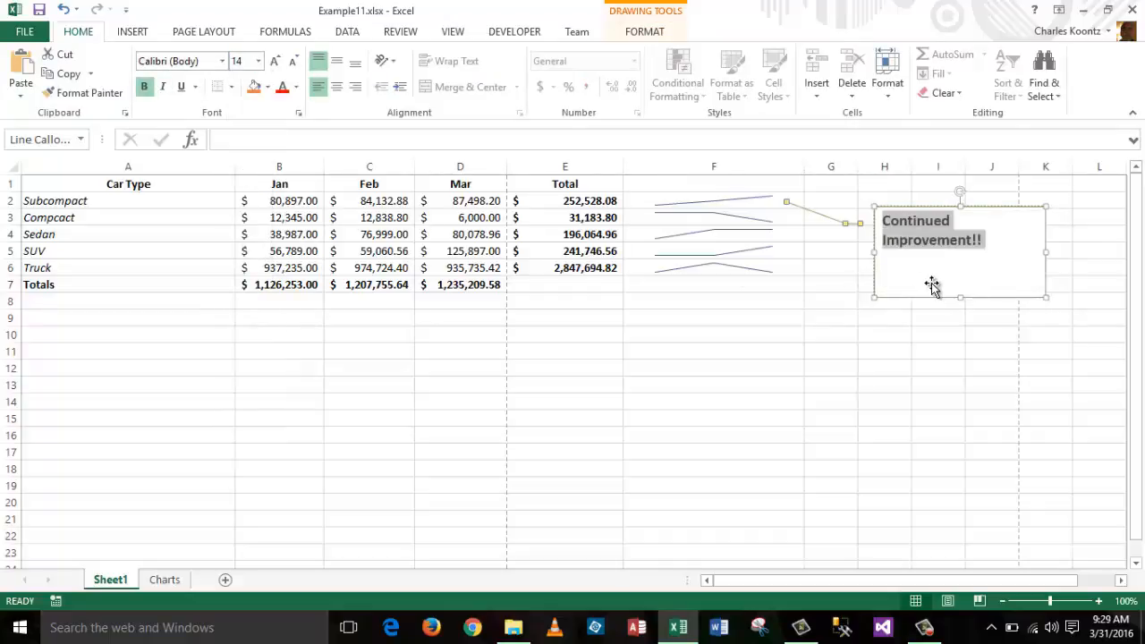
{"action": "left_click", "coordinate": [942, 375]}
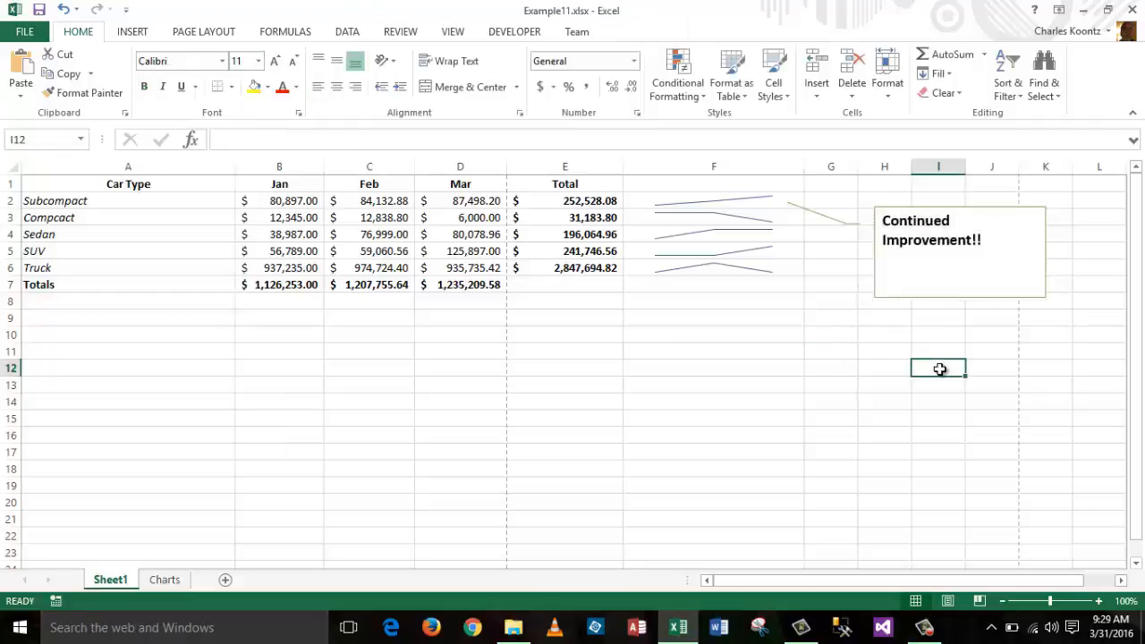
{"action": "left_click", "coordinate": [958, 297]}
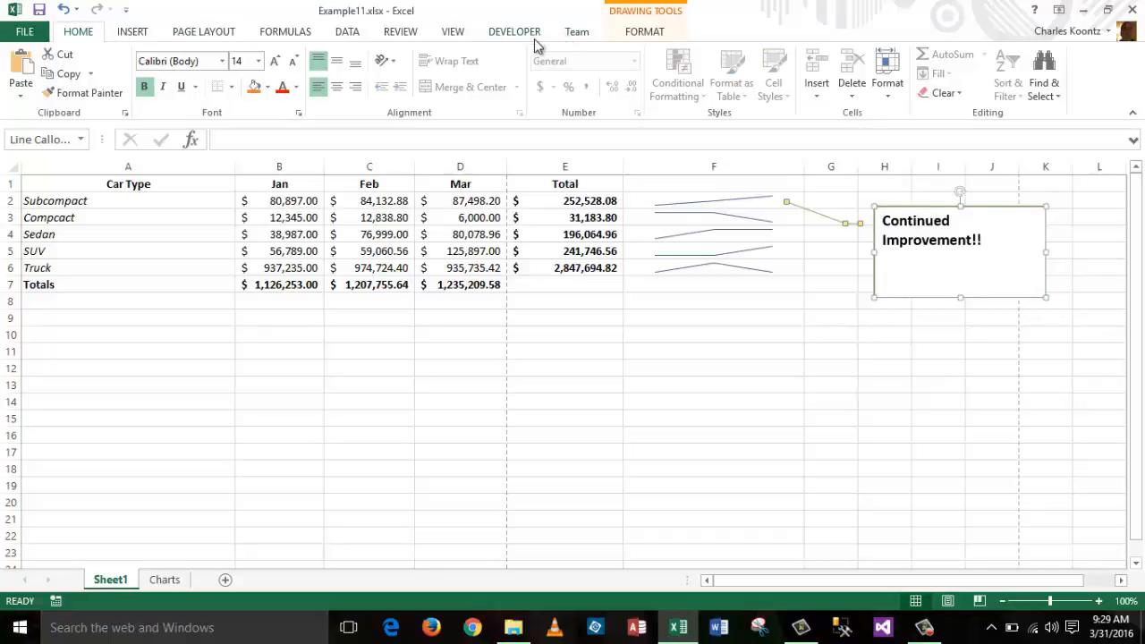
Step: Remove the outline from the "Continued Improvement!!" callout
{"action": "left_click", "coordinate": [646, 33]}
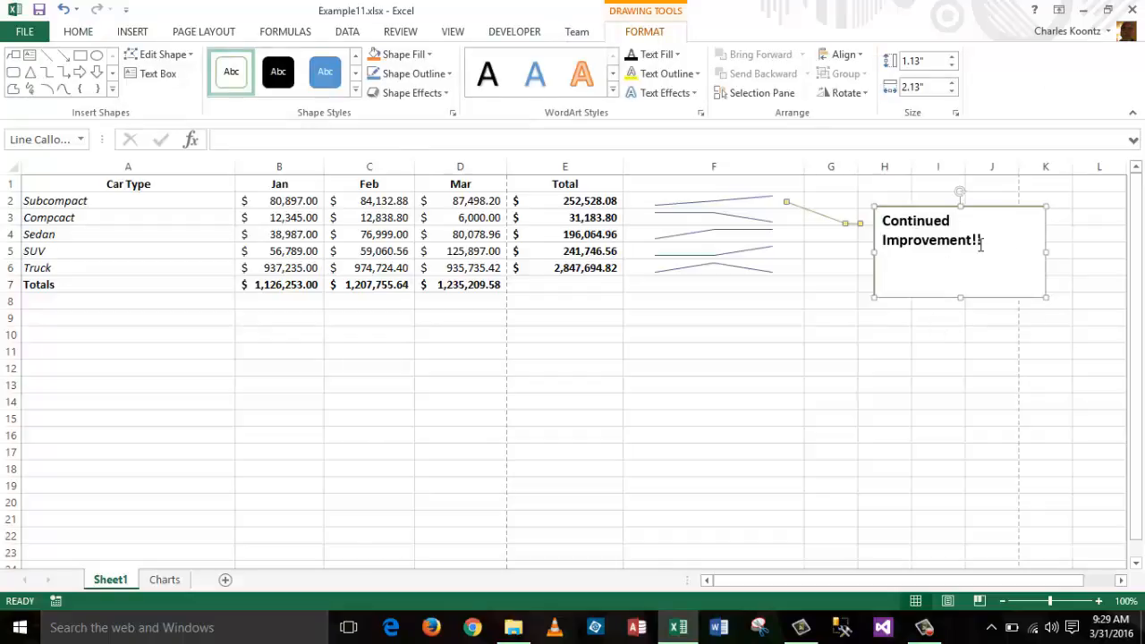
{"action": "left_click", "coordinate": [450, 76]}
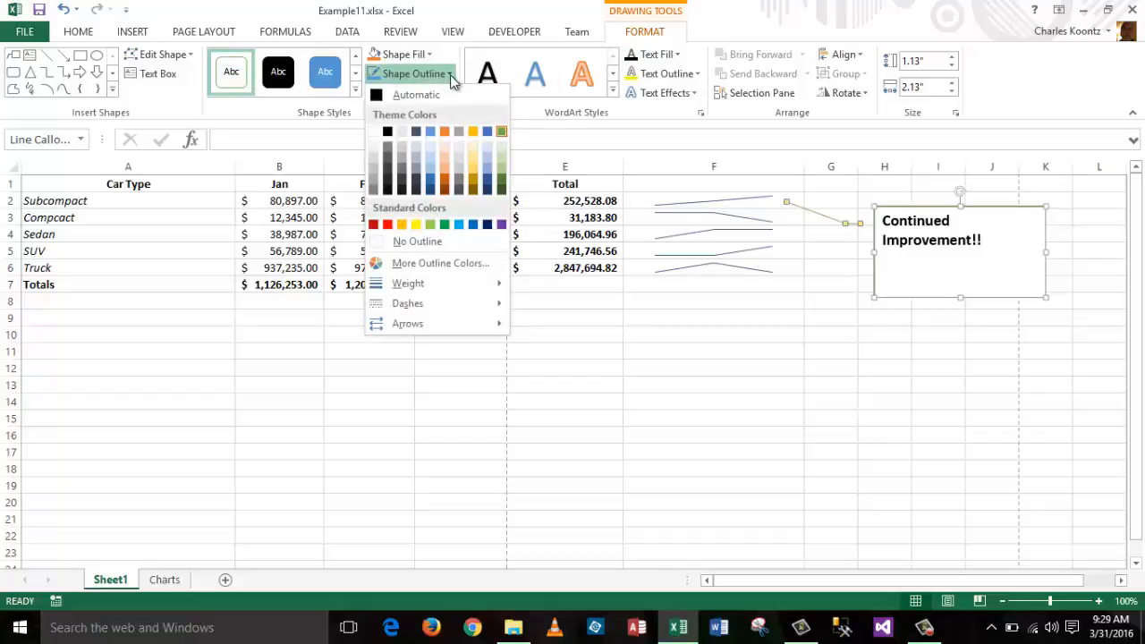
{"action": "left_click", "coordinate": [423, 242]}
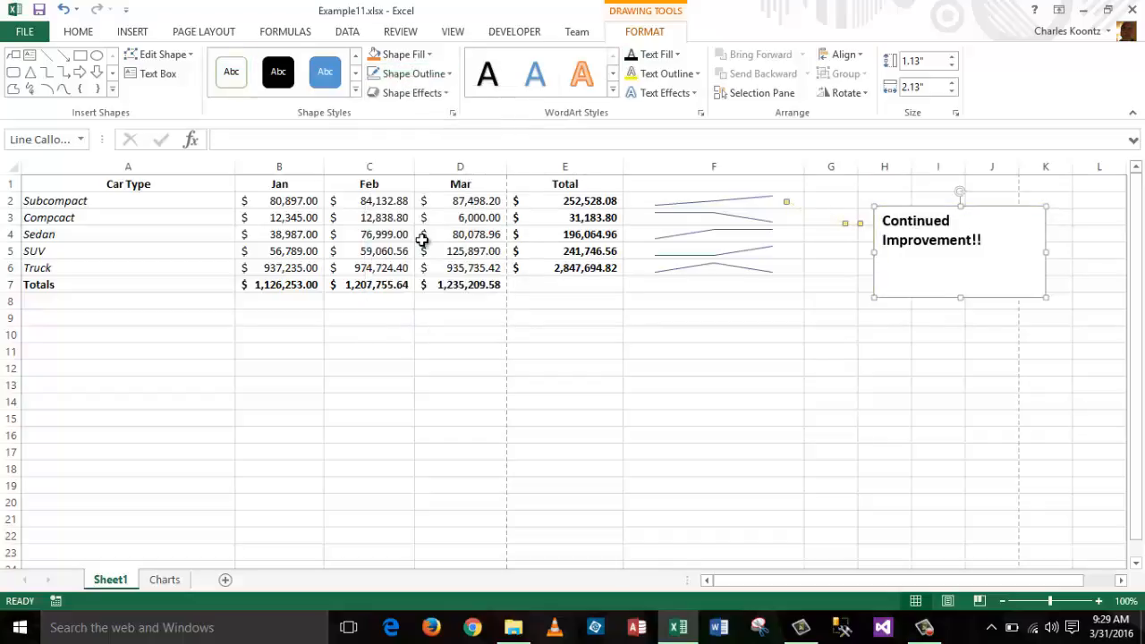
{"action": "left_click", "coordinate": [696, 458]}
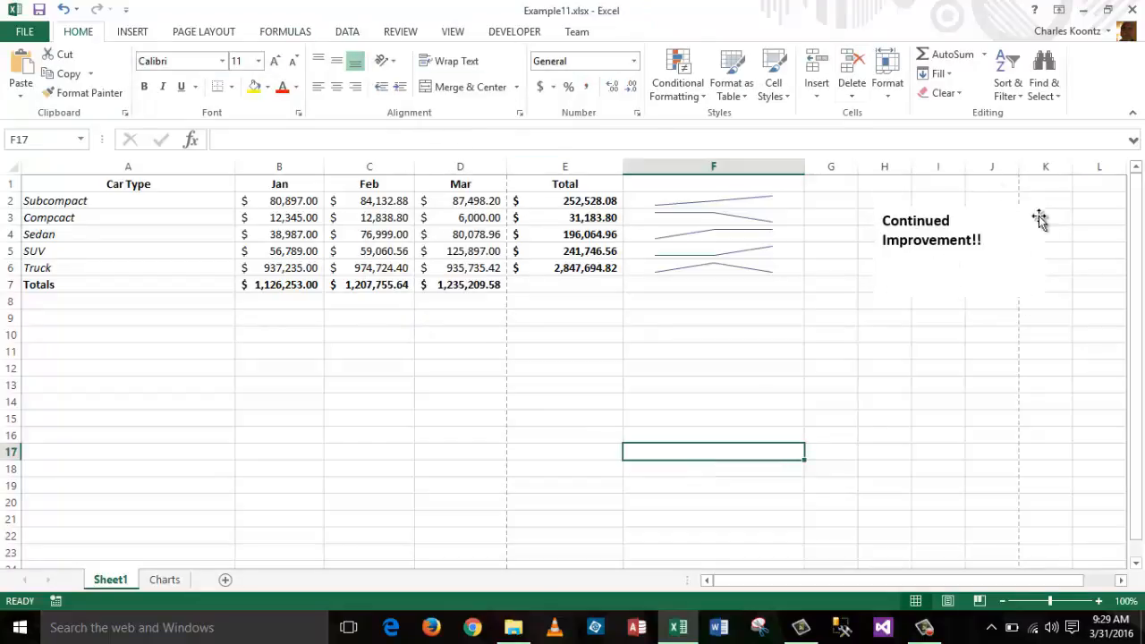
Step: Fill the "Continued Improvement!!" callout with the darkest, near-black shade of the light gray theme color
{"action": "left_click", "coordinate": [962, 252]}
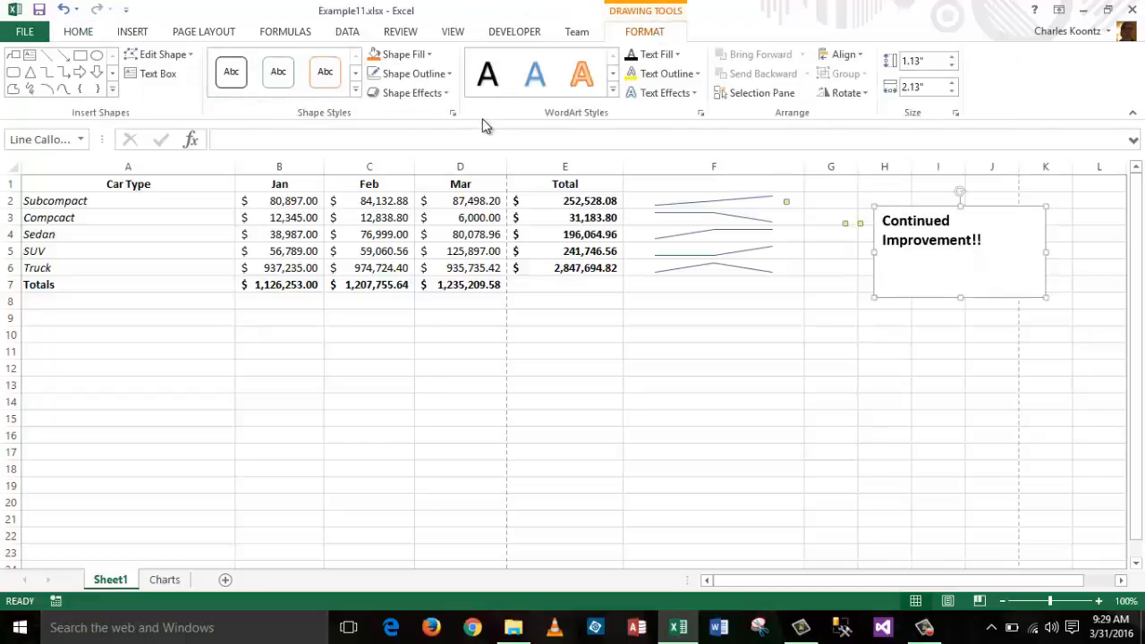
{"action": "left_click", "coordinate": [430, 55]}
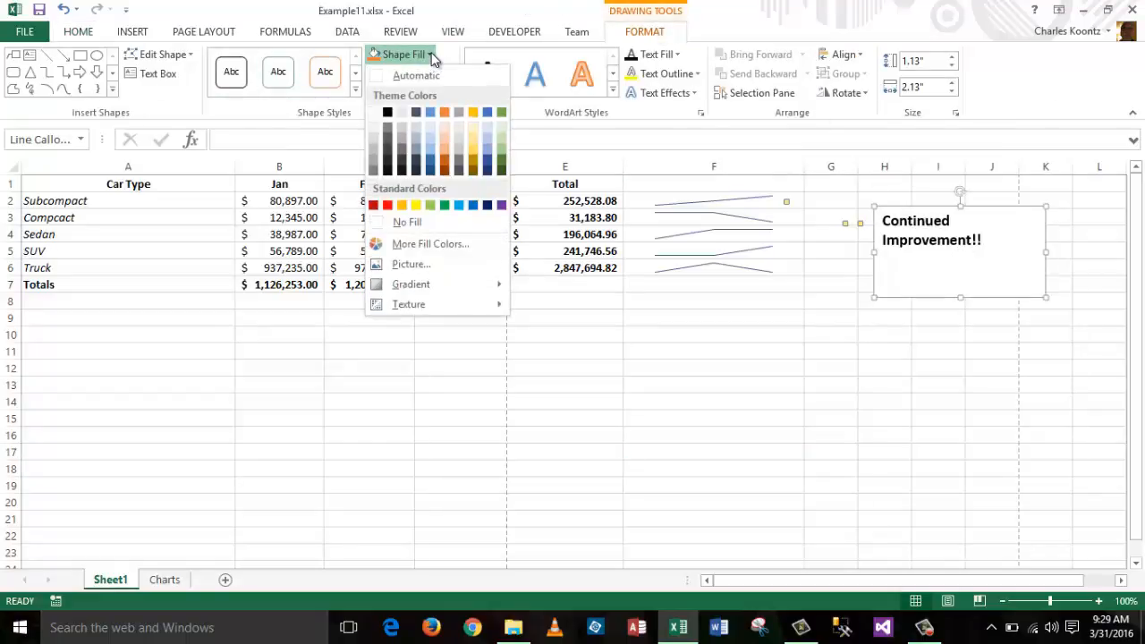
{"action": "left_click", "coordinate": [402, 171]}
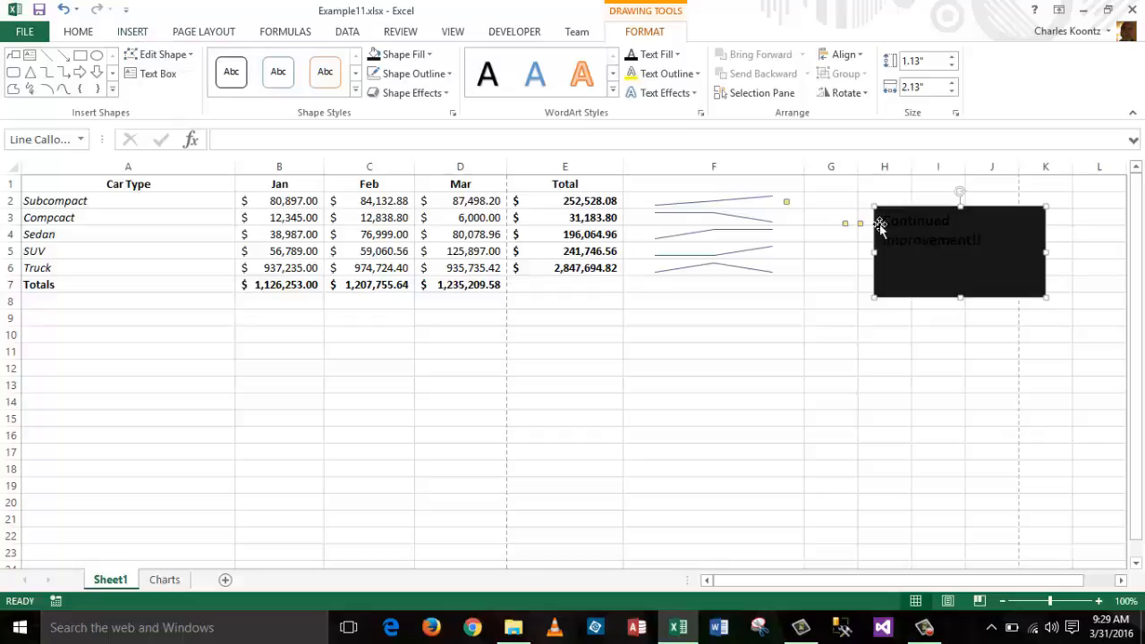
Step: Change the font color of all the callout text to standard yellow
{"action": "left_click_drag", "start_coordinate": [890, 225], "coordinate": [1053, 260]}
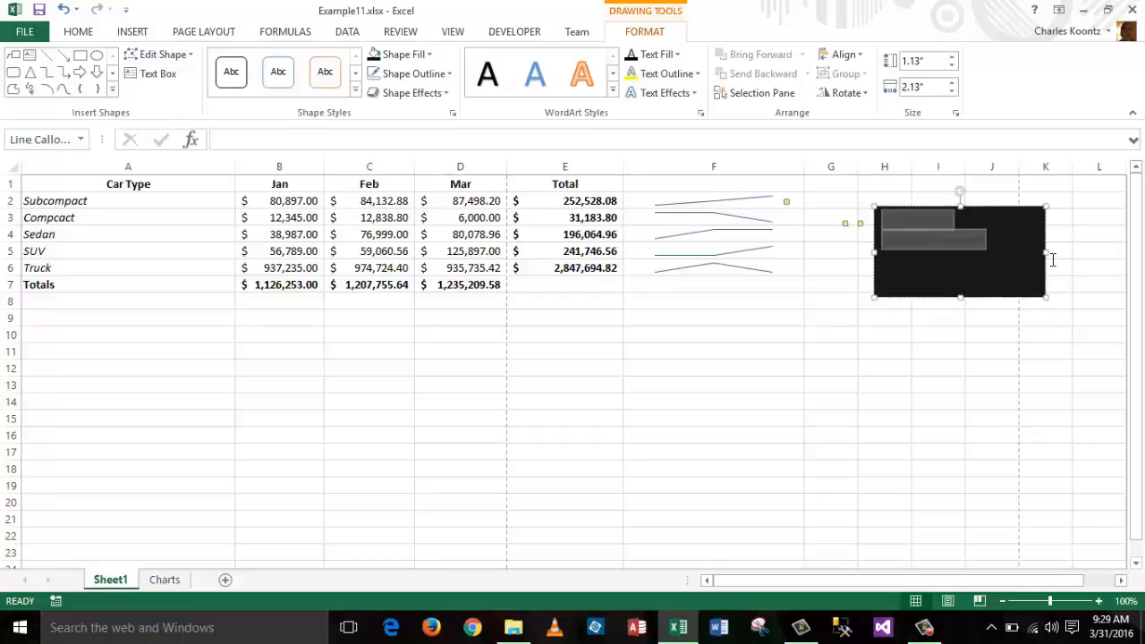
{"action": "left_click", "coordinate": [78, 32]}
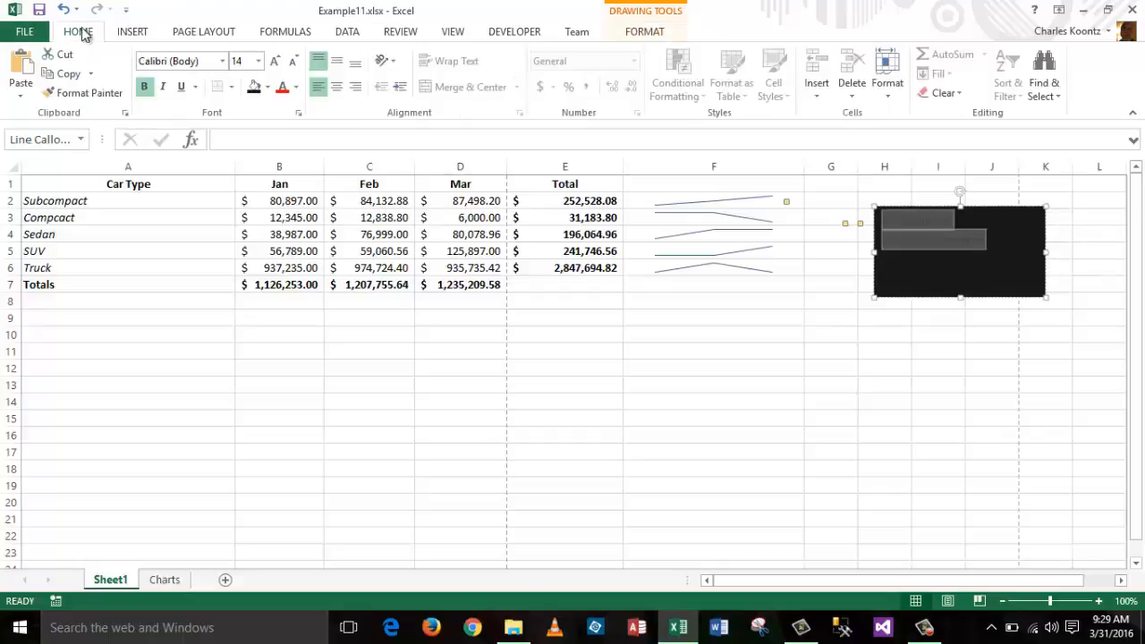
{"action": "left_click", "coordinate": [296, 88]}
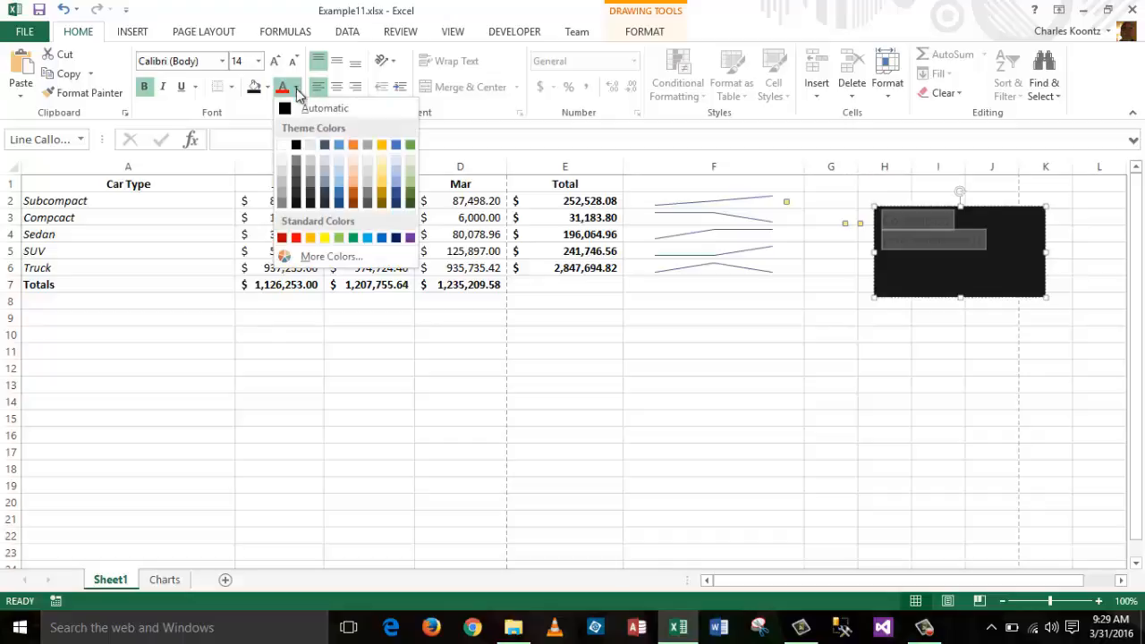
{"action": "left_click", "coordinate": [325, 237]}
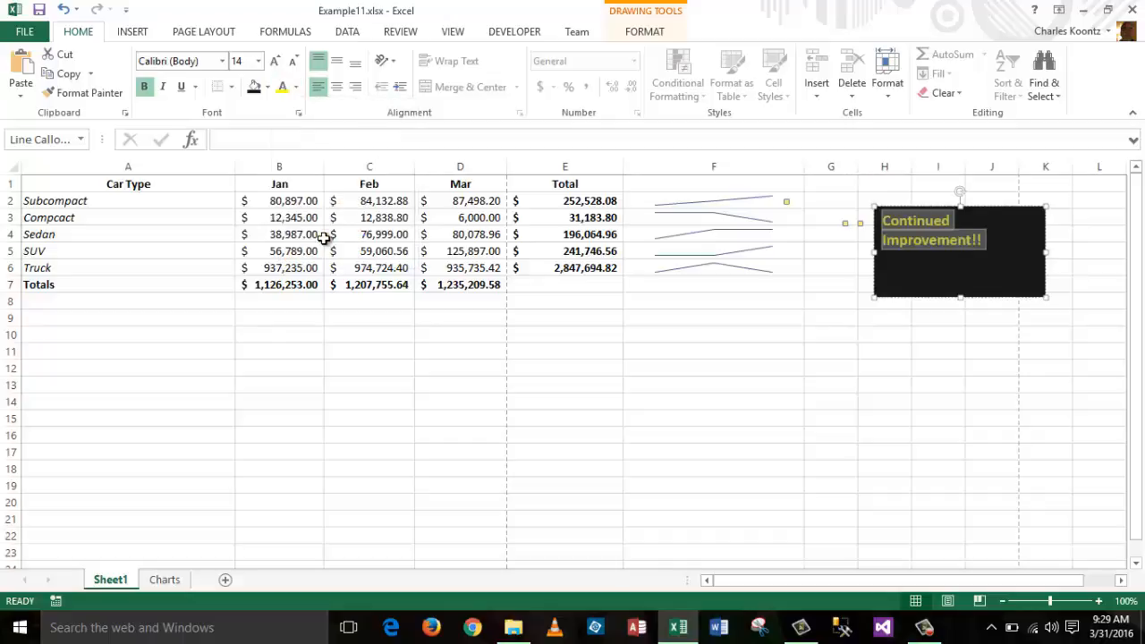
Step: Shrink the callout to about 0.75" high by 1.7" wide so it fits closely around its text
{"action": "left_click", "coordinate": [1006, 277]}
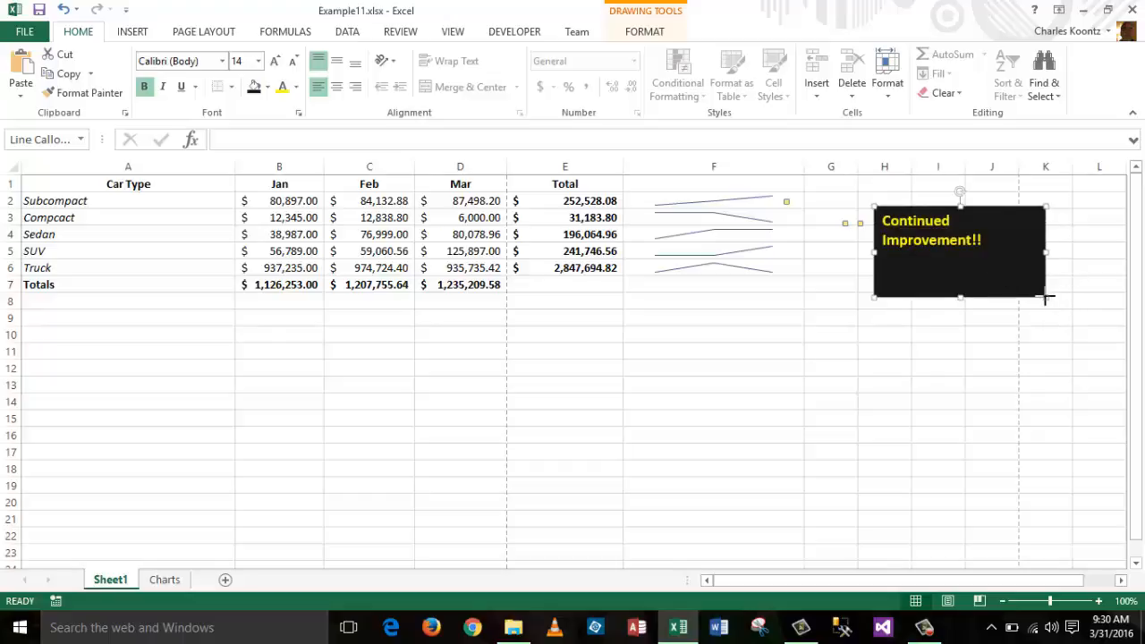
{"action": "left_click_drag", "start_coordinate": [1047, 297], "coordinate": [1012, 266]}
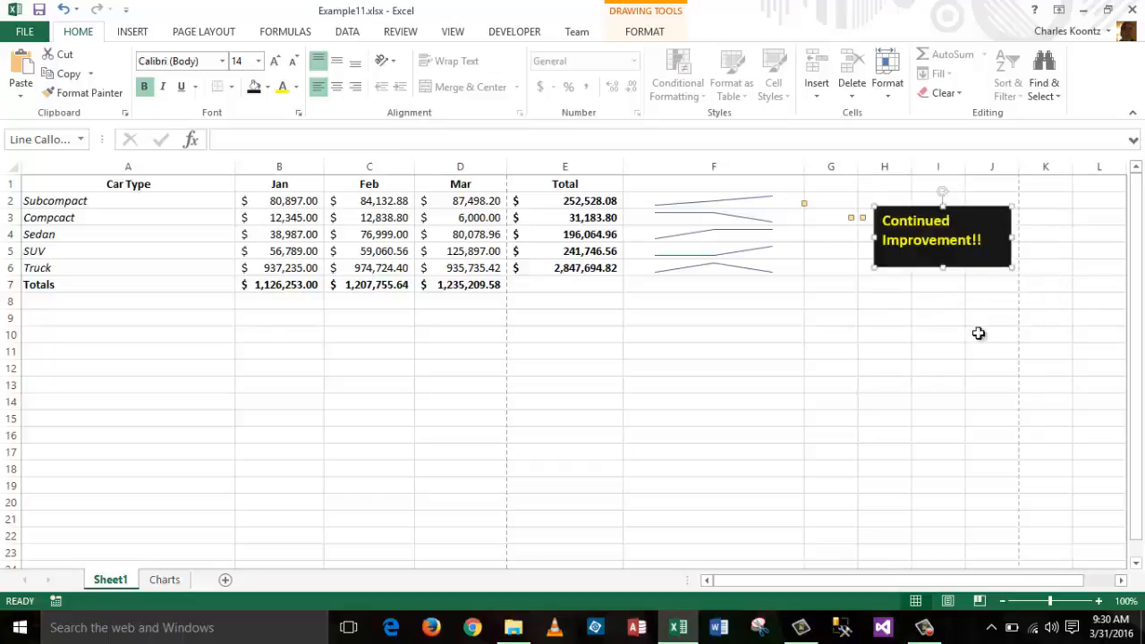
{"action": "left_click", "coordinate": [930, 371]}
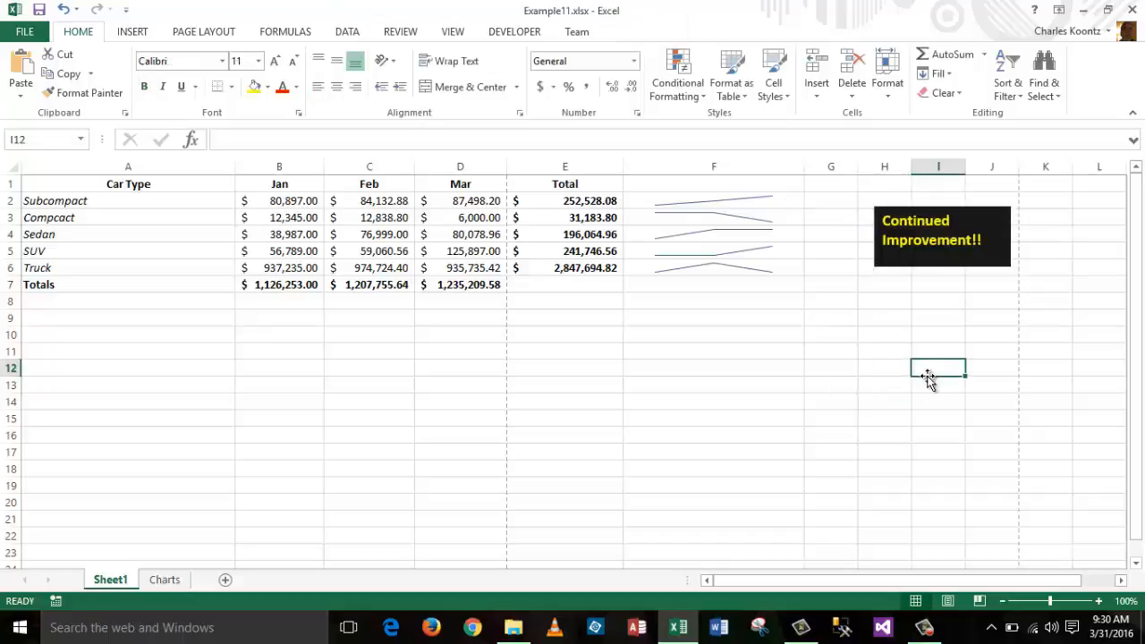
Step: Give the callout a black outline so its pointer line shows
{"action": "left_click", "coordinate": [893, 230]}
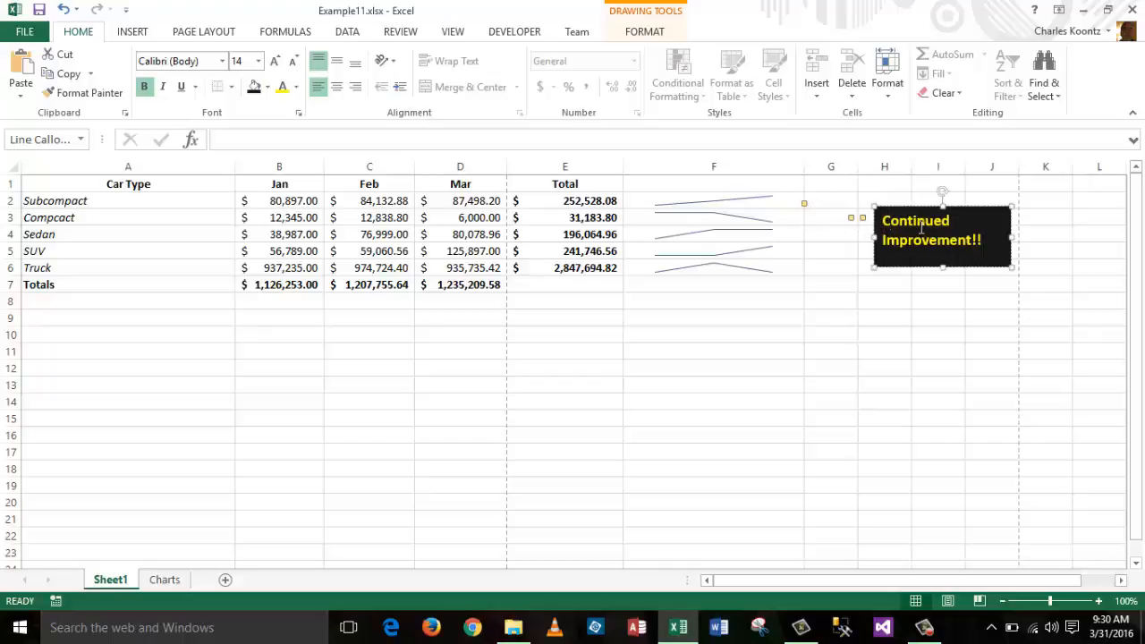
{"action": "left_click", "coordinate": [645, 34]}
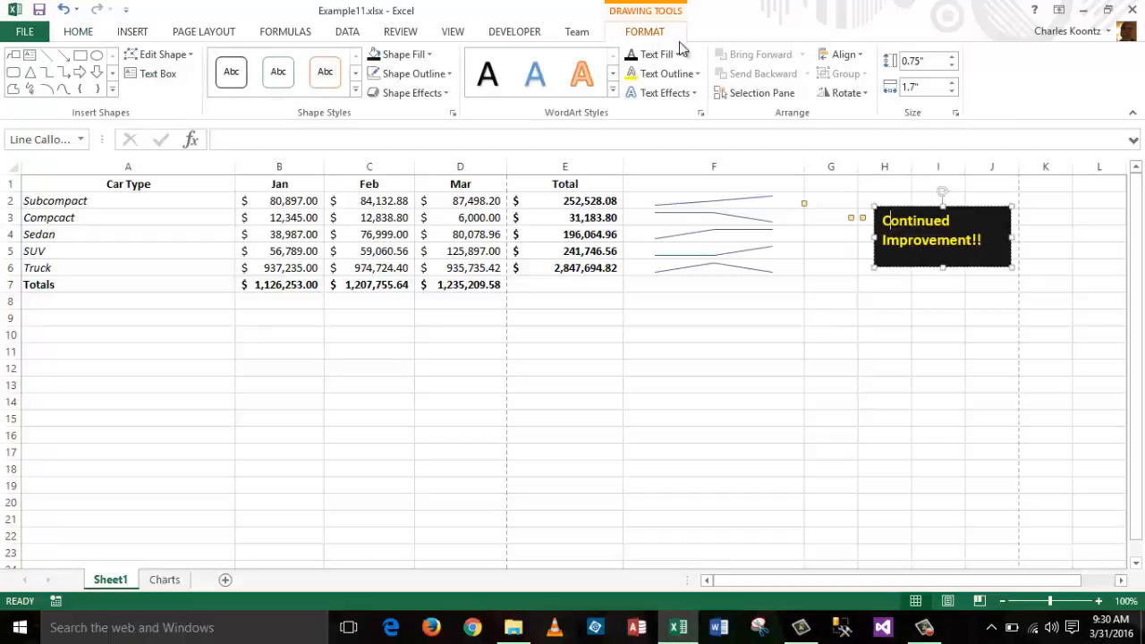
{"action": "left_click", "coordinate": [433, 75]}
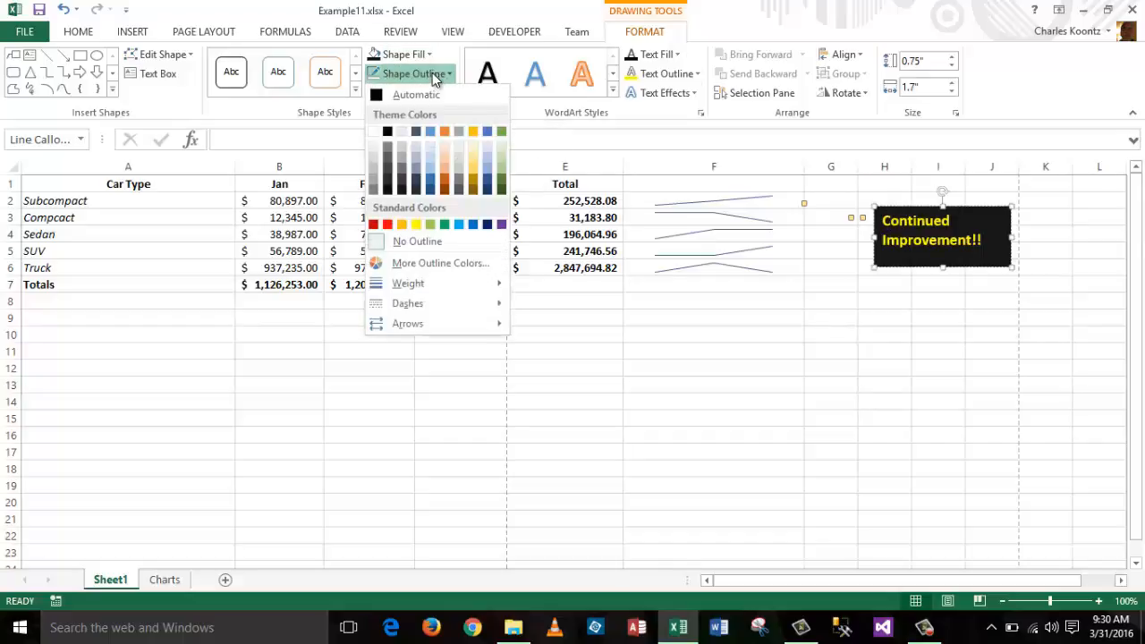
{"action": "left_click", "coordinate": [390, 133]}
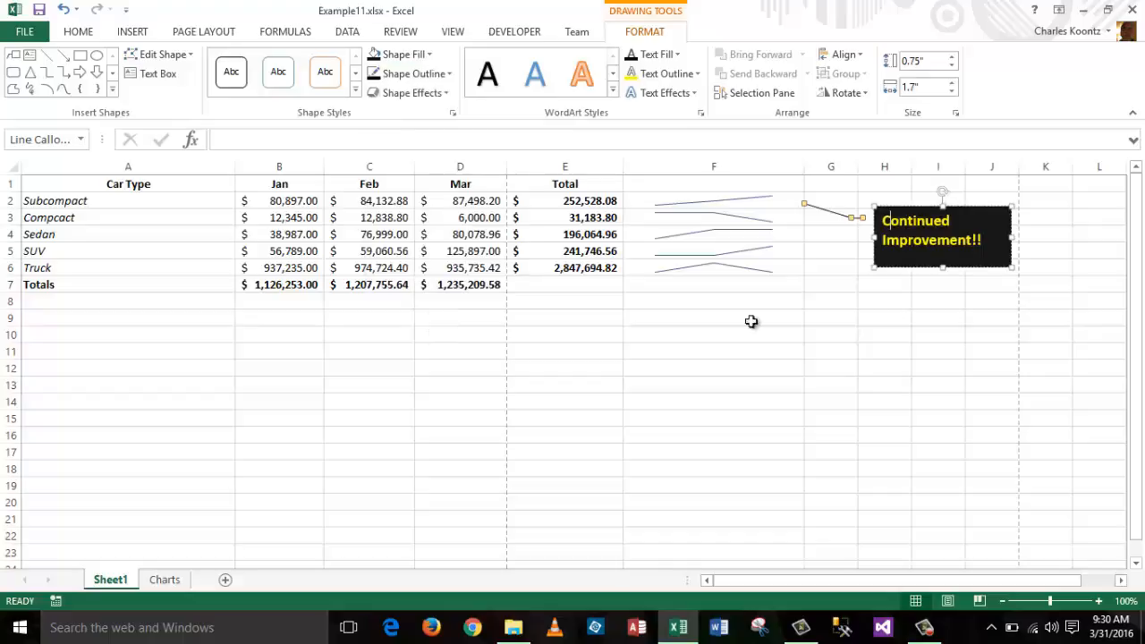
{"action": "left_click", "coordinate": [906, 398]}
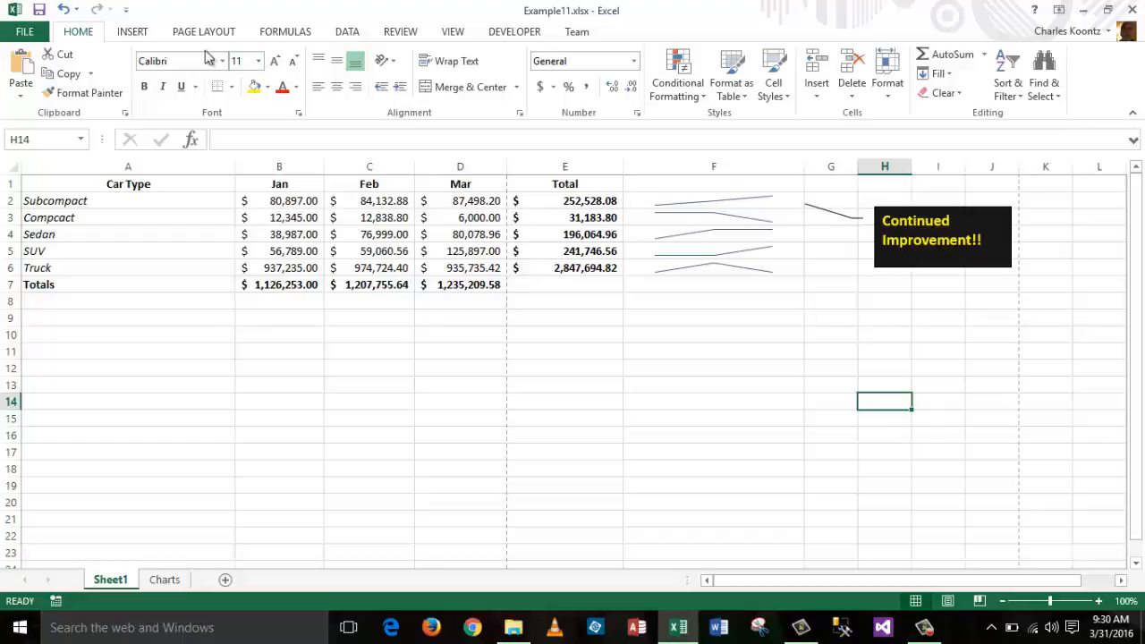
Step: Draw a straight arrow about 1.6" high by 0.88" wide from F14 up to the Truck total in E6, with its head at the total
{"action": "left_click", "coordinate": [134, 32]}
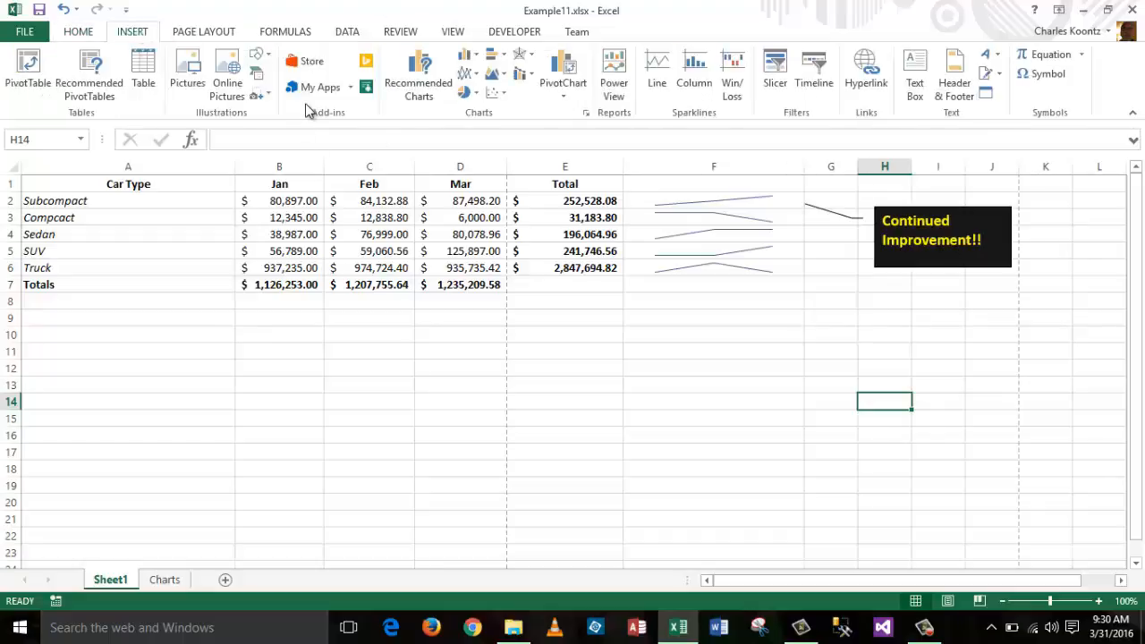
{"action": "left_click", "coordinate": [268, 57]}
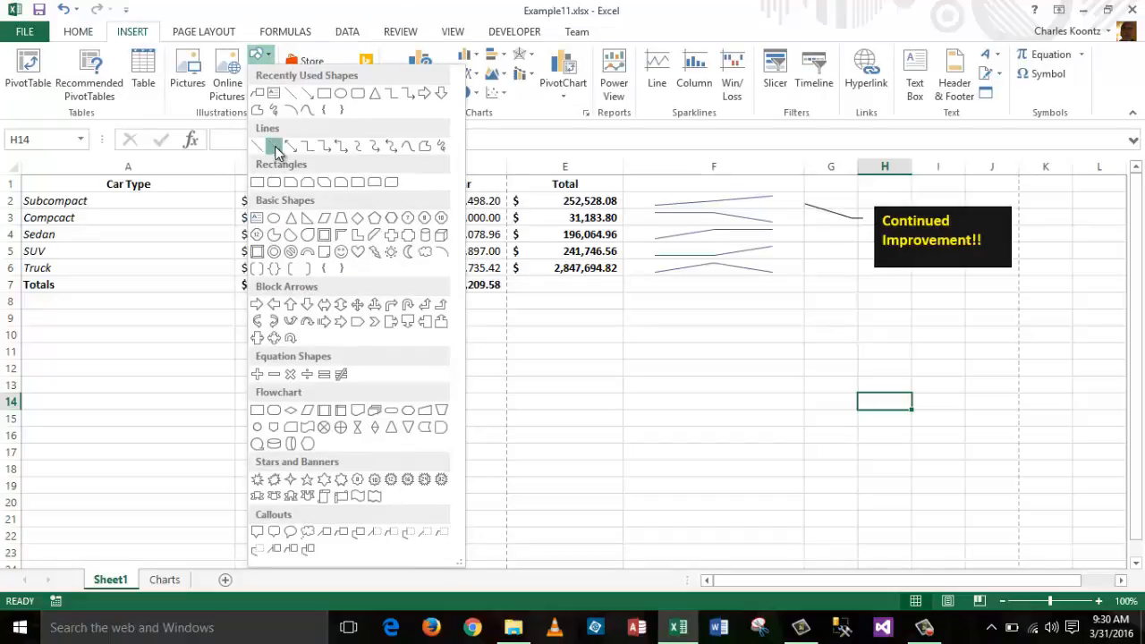
{"action": "left_click", "coordinate": [274, 147]}
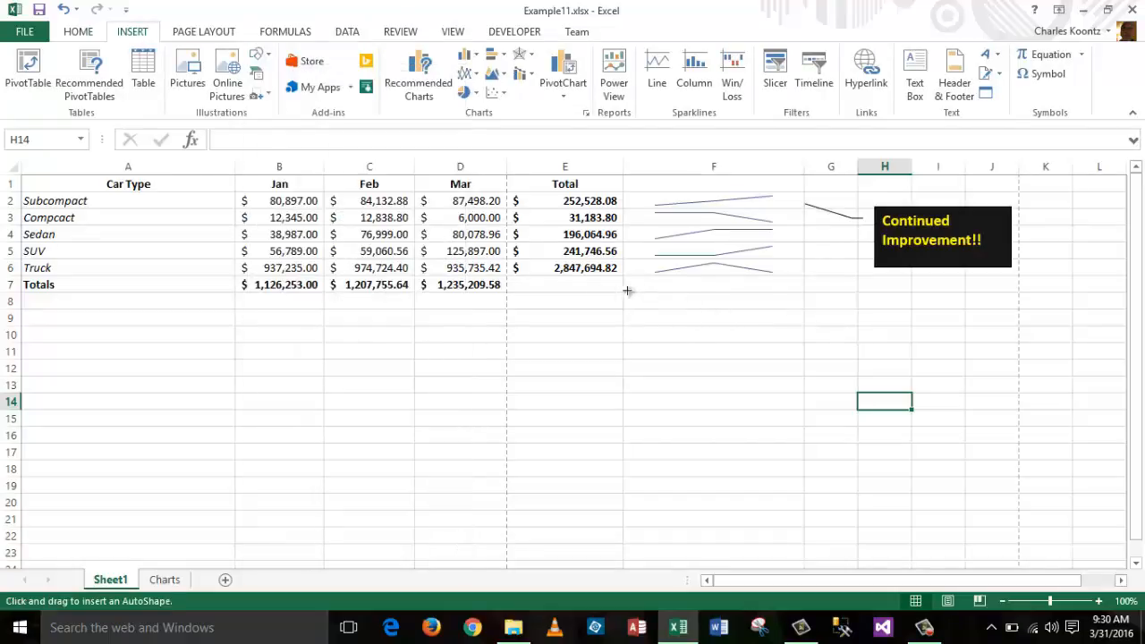
{"action": "left_click_drag", "start_coordinate": [605, 283], "coordinate": [736, 391]}
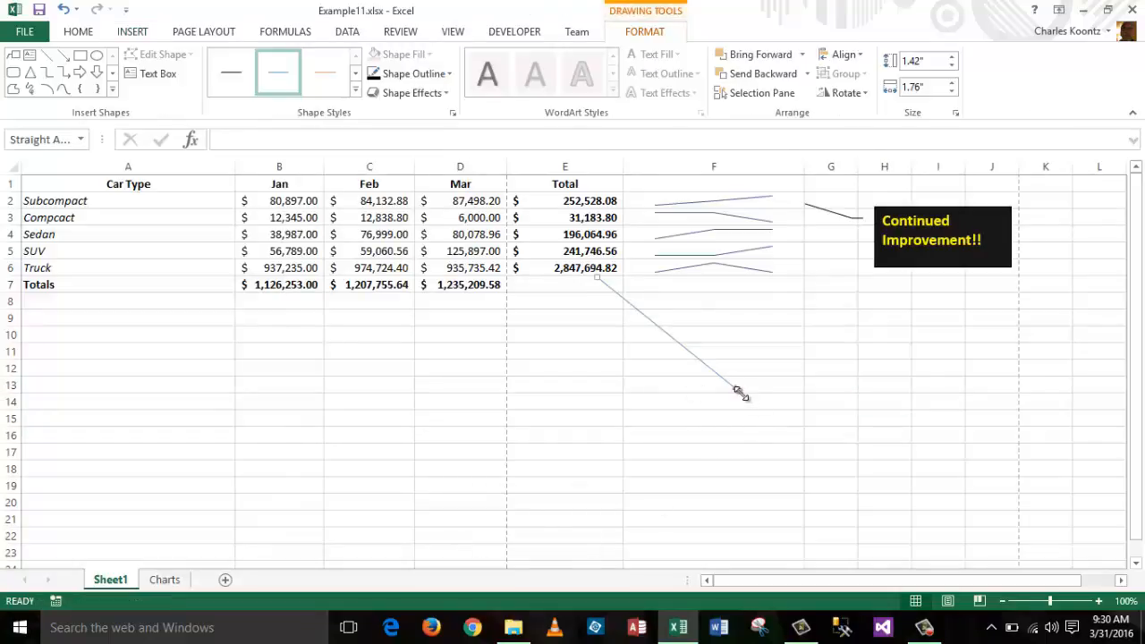
{"action": "mouse_move", "coordinate": [739, 392]}
{"action": "left_mouse_down"}
{"action": "mouse_move", "coordinate": [751, 388]}
{"action": "mouse_move", "coordinate": [624, 262]}
{"action": "mouse_move", "coordinate": [574, 289]}
{"action": "mouse_move", "coordinate": [570, 274]}
{"action": "mouse_move", "coordinate": [598, 388]}
{"action": "mouse_move", "coordinate": [637, 404]}
{"action": "left_mouse_up"}
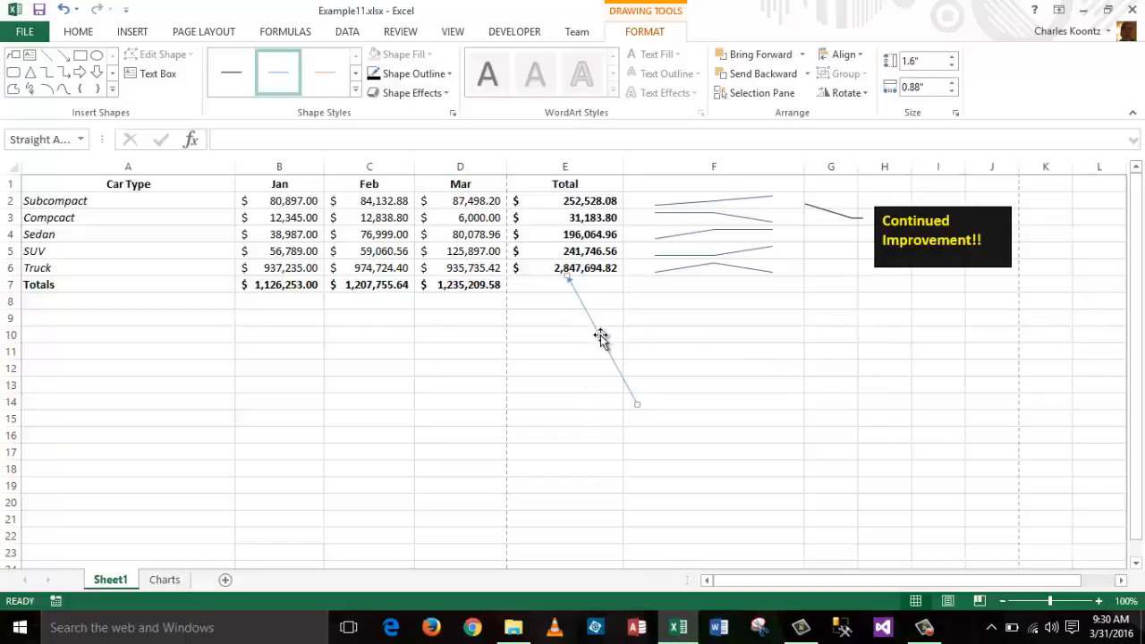
{"action": "left_click_drag", "start_coordinate": [600, 337], "coordinate": [635, 337]}
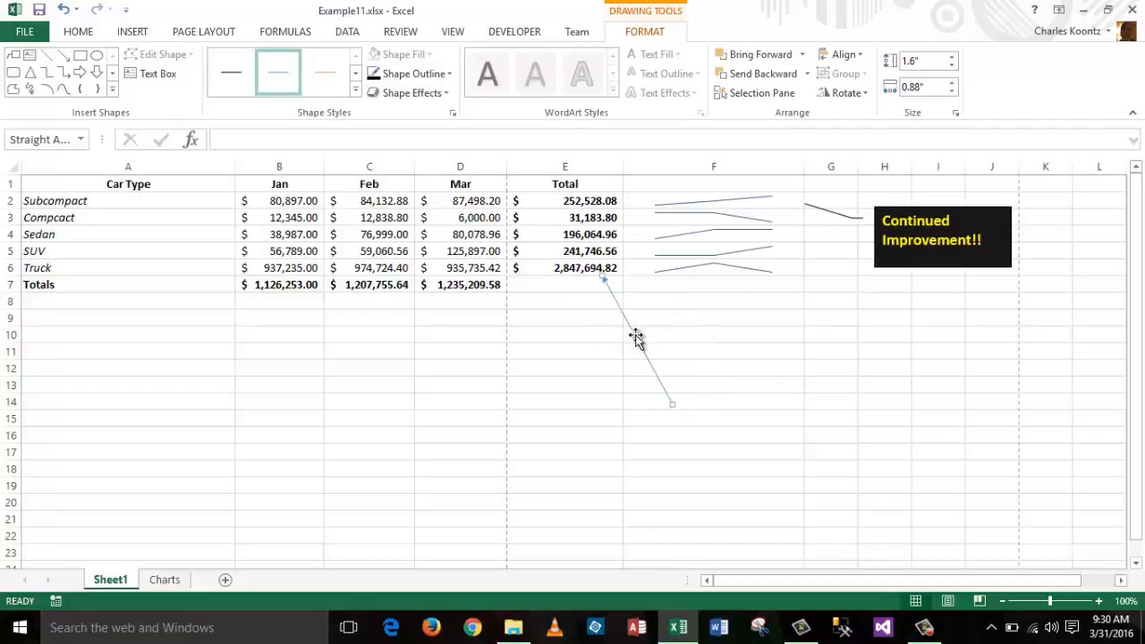
{"action": "left_click", "coordinate": [907, 405]}
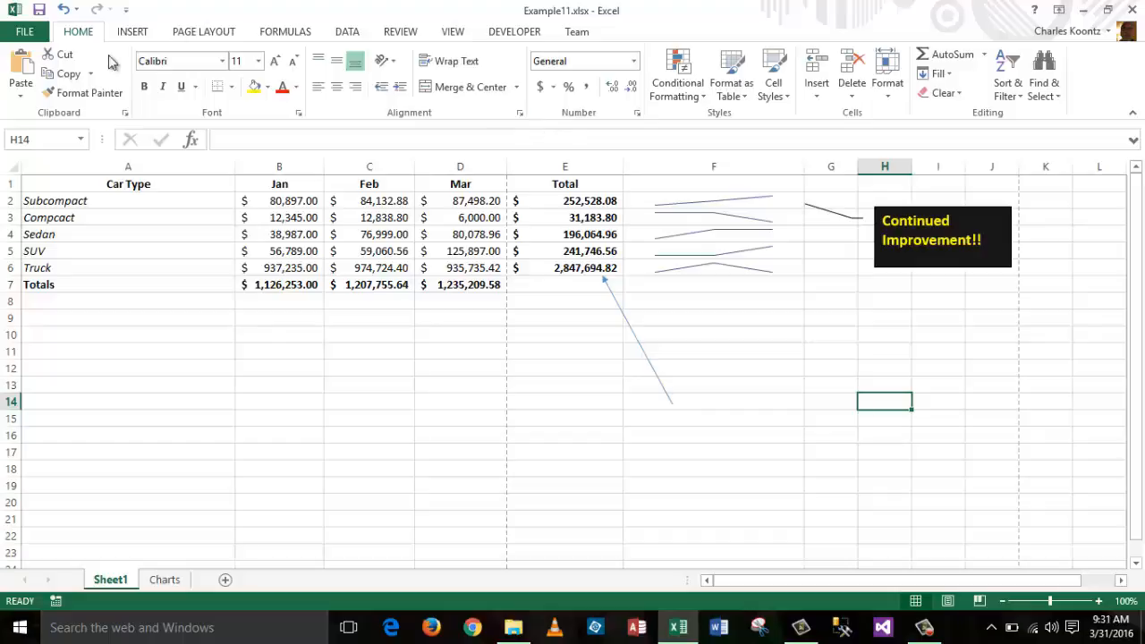
Step: Draw a smiley face about 1.08" high by 1.29" wide in column F at the tail of the arrow
{"action": "left_click", "coordinate": [134, 33]}
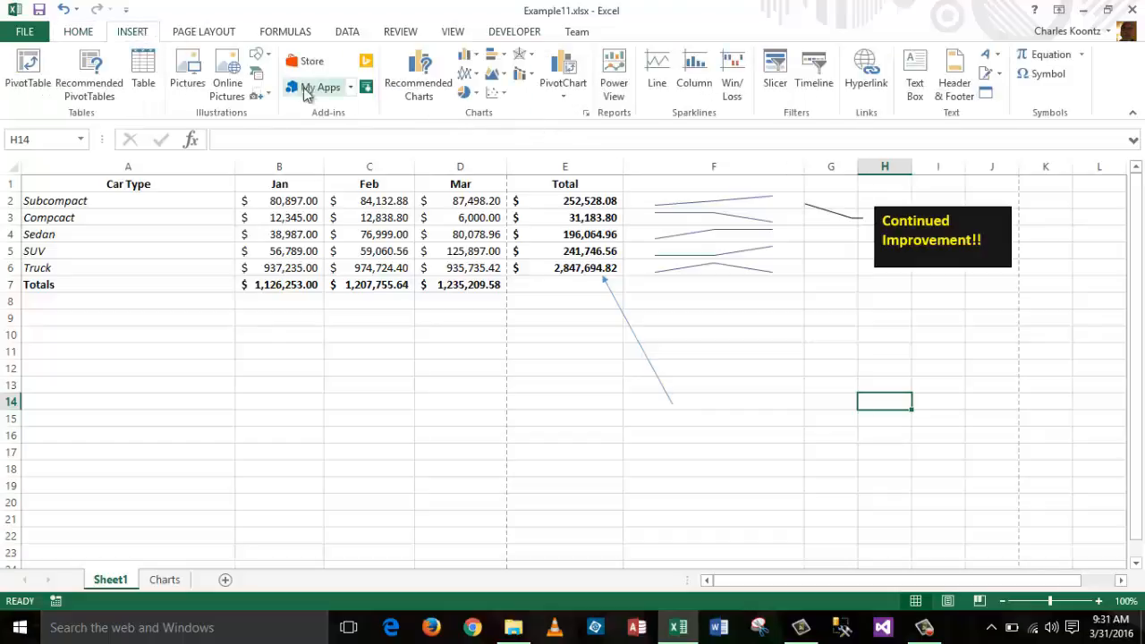
{"action": "left_click", "coordinate": [260, 59]}
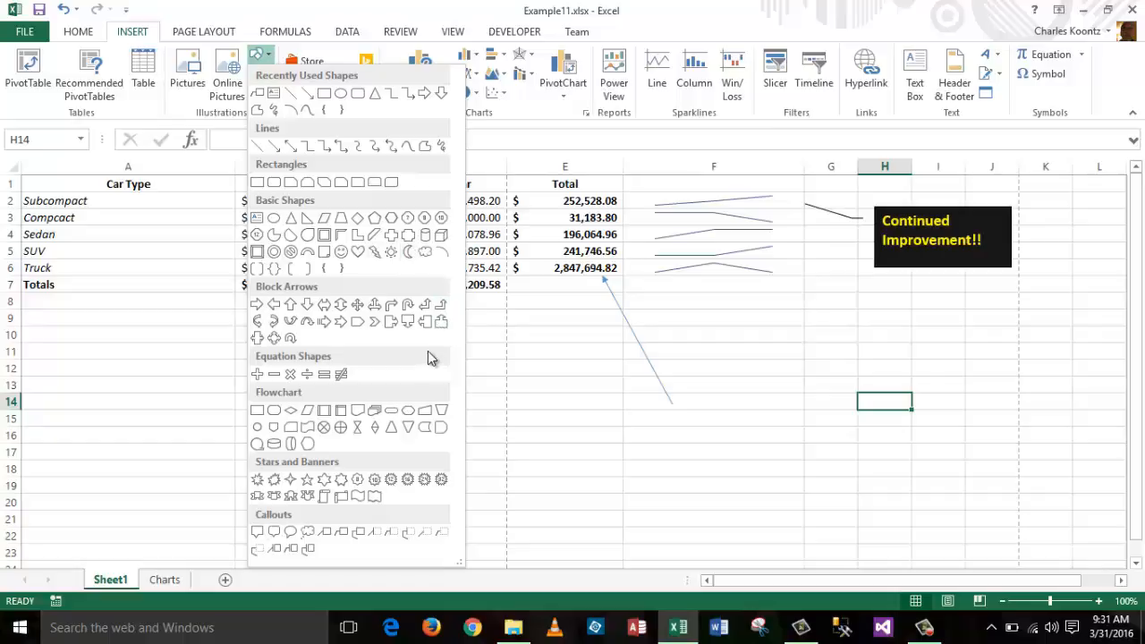
{"action": "left_click", "coordinate": [341, 252]}
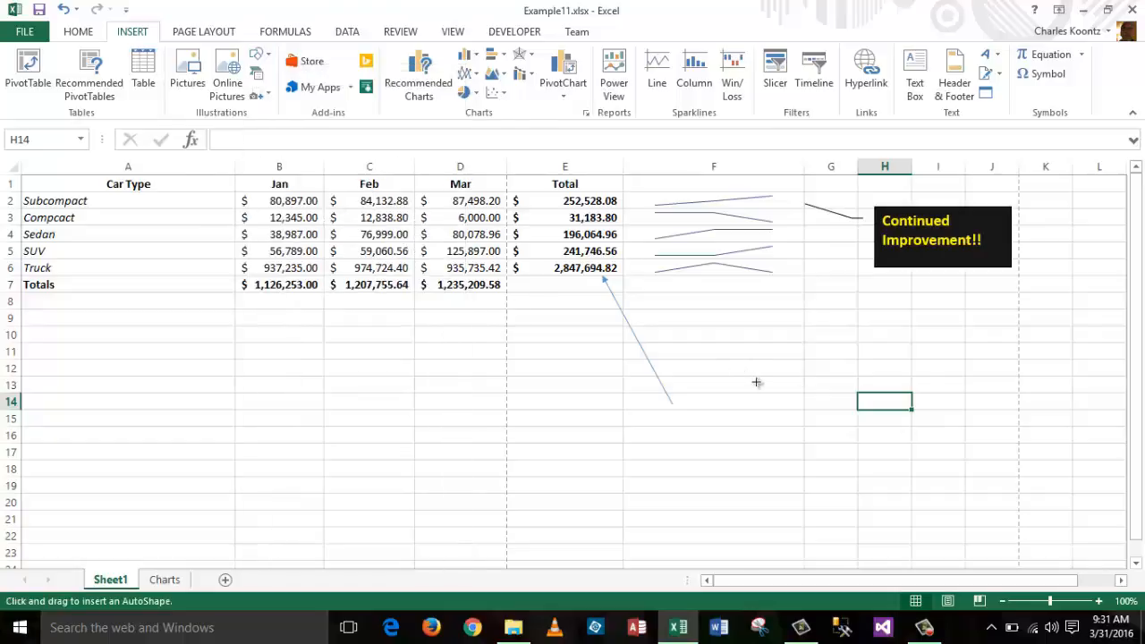
{"action": "left_click_drag", "start_coordinate": [758, 380], "coordinate": [653, 467]}
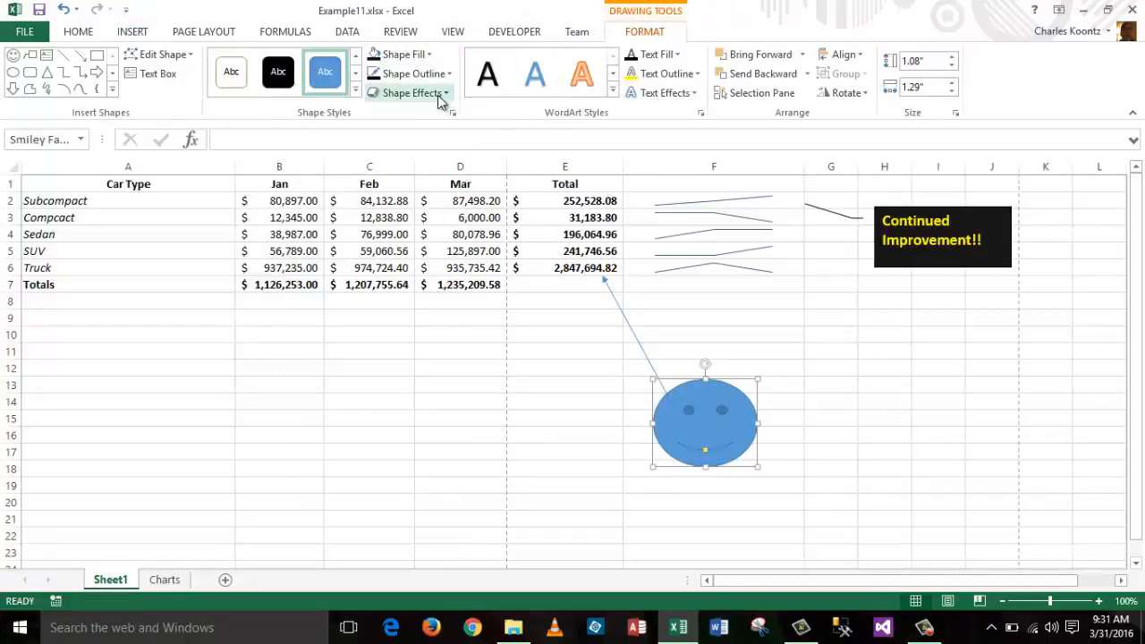
Step: Fill the smiley face with standard yellow
{"action": "left_click", "coordinate": [403, 55]}
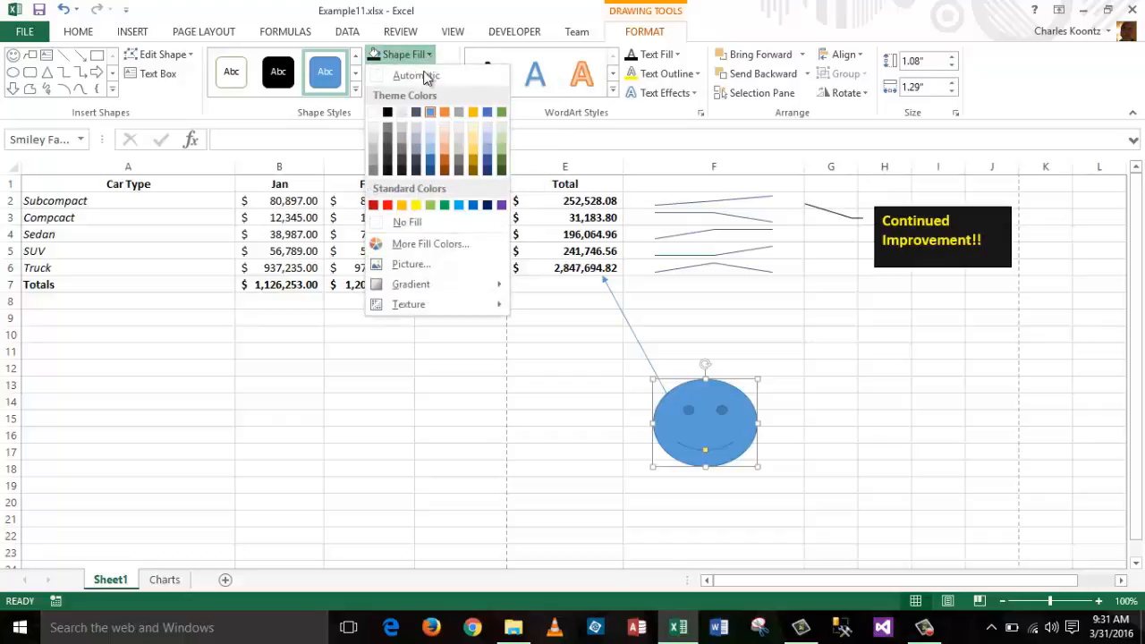
{"action": "left_click", "coordinate": [416, 205]}
{"action": "left_click", "coordinate": [969, 404]}
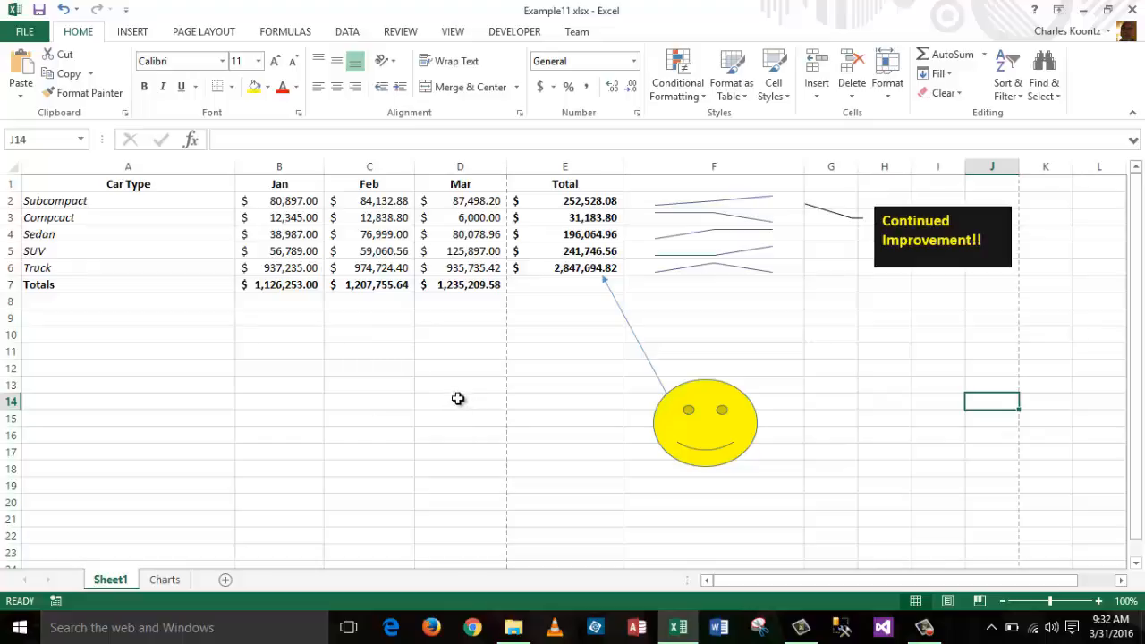
Step: Insert a photo from the Jan2016 picture folder at cell J14
{"action": "left_click", "coordinate": [132, 34]}
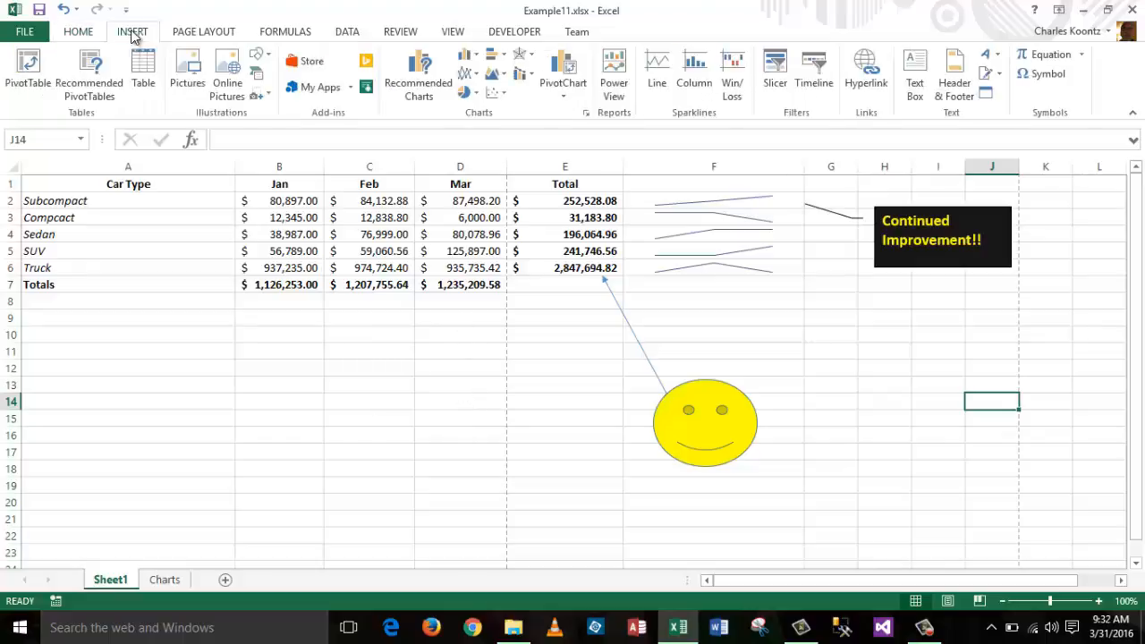
{"action": "left_click", "coordinate": [189, 73]}
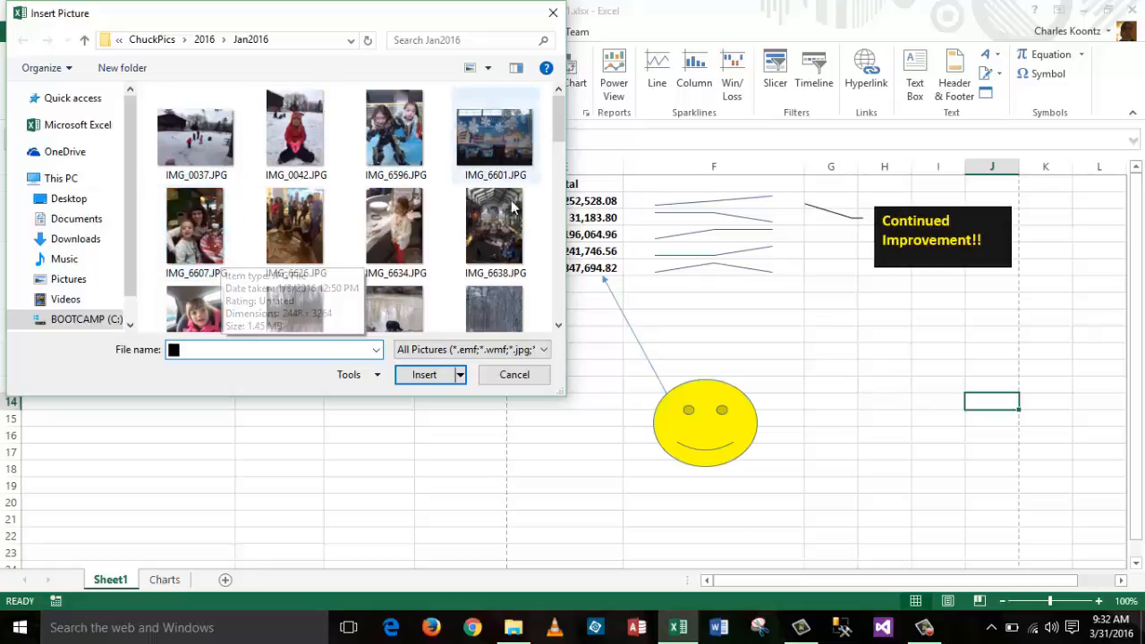
{"action": "double_click", "coordinate": [295, 129]}
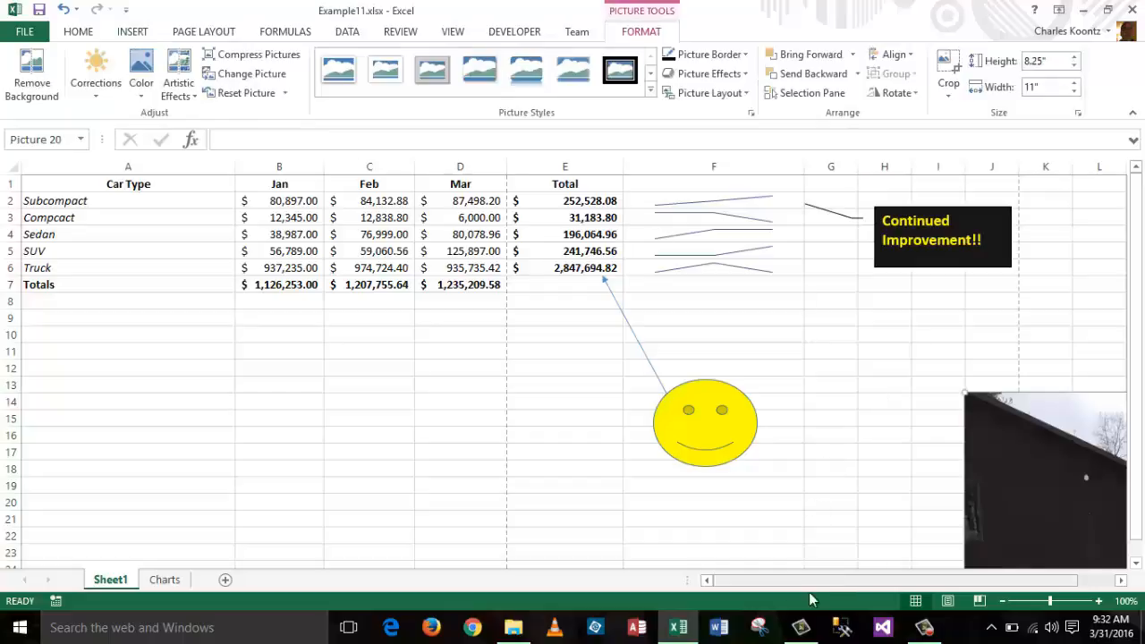
Step: Shrink the inserted photo proportionally until it covers only about columns J to K, rows 30 to 38
{"action": "left_click_drag", "start_coordinate": [782, 583], "coordinate": [900, 583]}
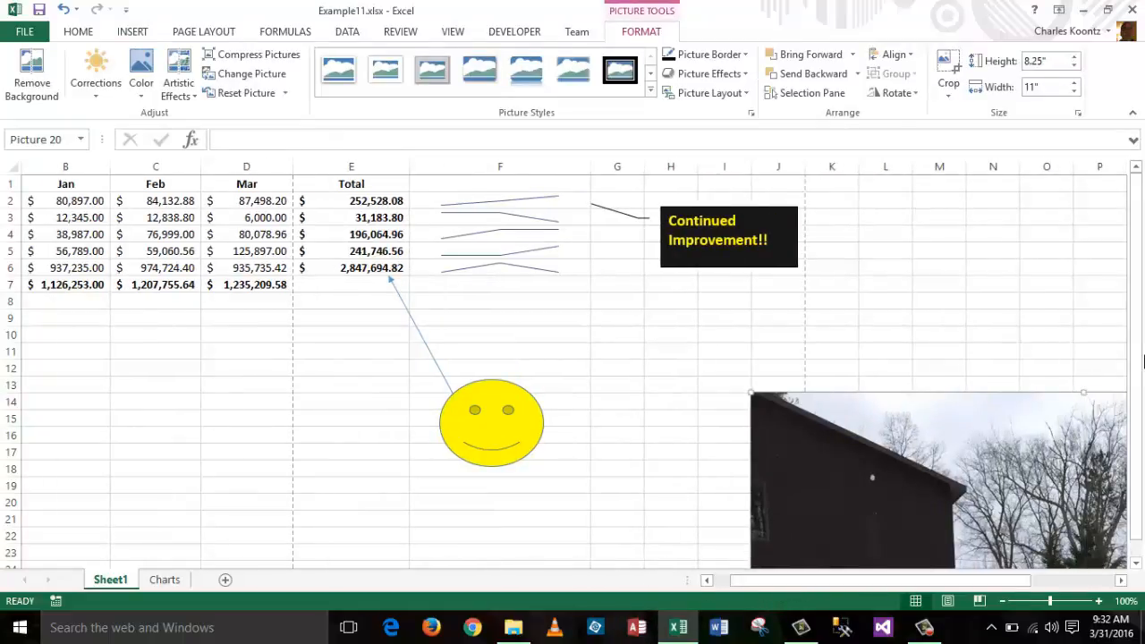
{"action": "left_click_drag", "start_coordinate": [1141, 338], "coordinate": [1141, 358]}
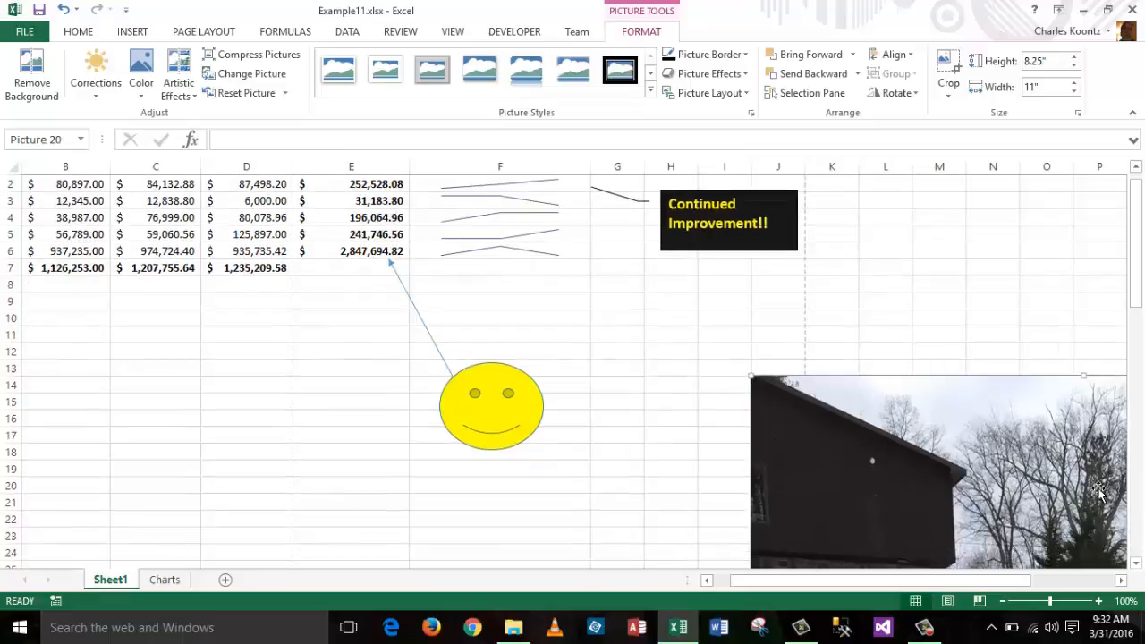
{"action": "left_click", "coordinate": [643, 543]}
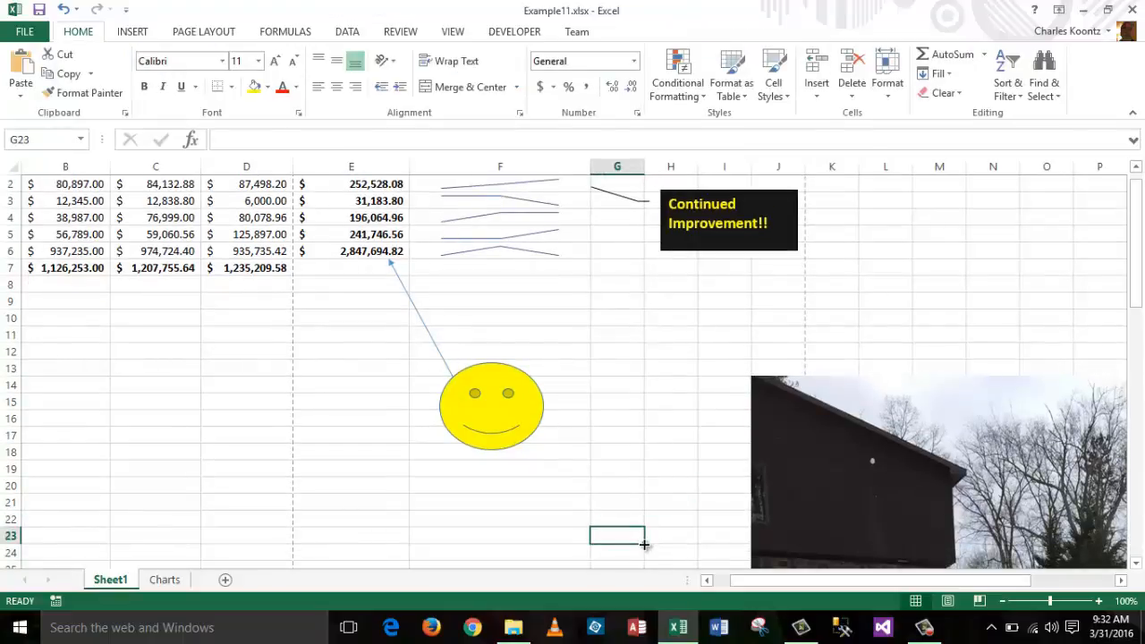
{"action": "key", "text": "Down"}
{"action": "key", "text": "Down"}
{"action": "key", "text": "Down"}
{"action": "key", "text": "Down"}
{"action": "key", "text": "Down"}
{"action": "key", "text": "Down"}
{"action": "key", "text": "Down"}
{"action": "key", "text": "Down"}
{"action": "key", "text": "Down"}
{"action": "key", "text": "Down"}
{"action": "key", "text": "Down"}
{"action": "key", "text": "Down"}
{"action": "key", "text": "Down"}
{"action": "key", "text": "Down"}
{"action": "key", "text": "Down"}
{"action": "key", "text": "Down"}
{"action": "key", "text": "Down"}
{"action": "key", "text": "Down"}
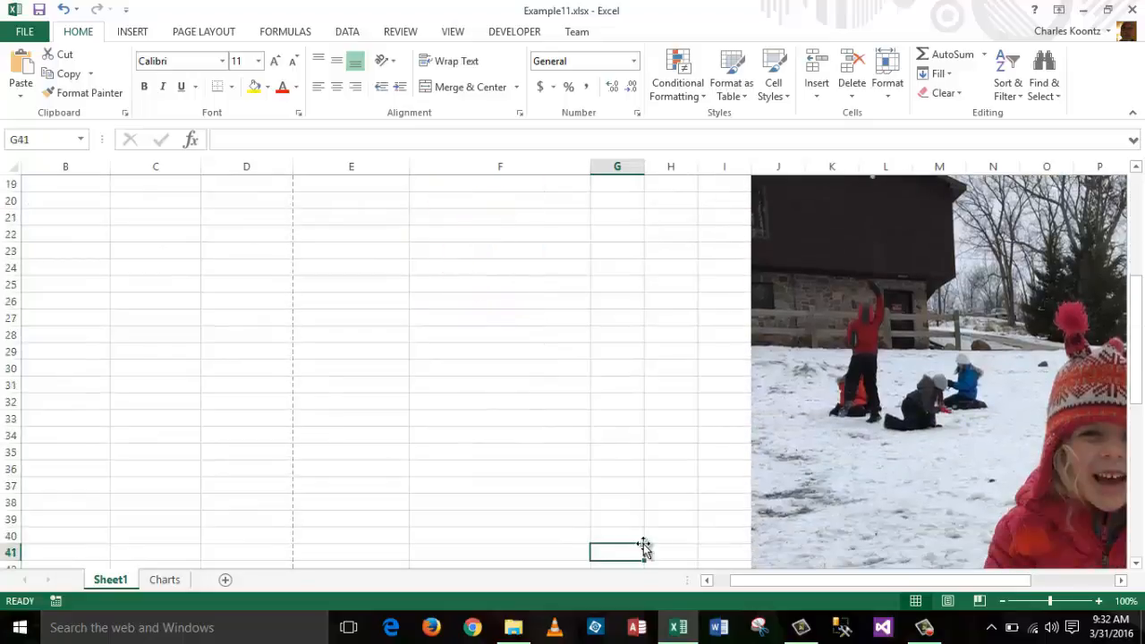
{"action": "key", "text": "Right"}
{"action": "key", "text": "Right"}
{"action": "key", "text": "Right"}
{"action": "key", "text": "Right"}
{"action": "key", "text": "Right"}
{"action": "key", "text": "Right"}
{"action": "key", "text": "Right"}
{"action": "key", "text": "Right"}
{"action": "key", "text": "Right"}
{"action": "key", "text": "Right"}
{"action": "key", "text": "Right"}
{"action": "key", "text": "Right"}
{"action": "key", "text": "Right"}
{"action": "key", "text": "Right"}
{"action": "key", "text": "Right"}
{"action": "key", "text": "Right"}
{"action": "key", "text": "Right"}
{"action": "key", "text": "Right"}
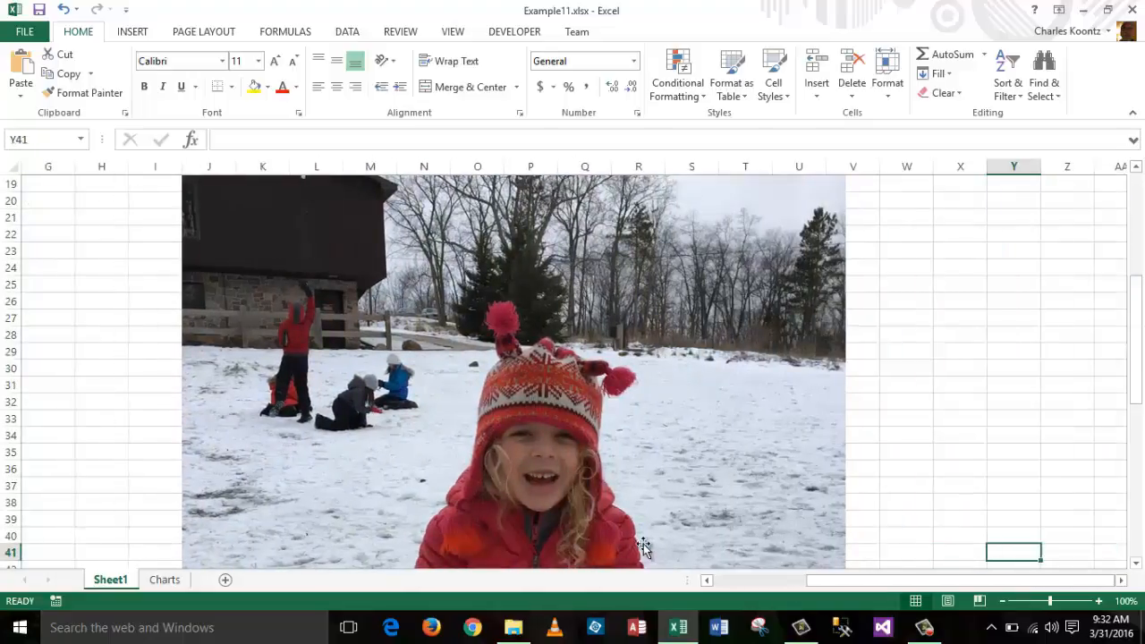
{"action": "left_click", "coordinate": [683, 362]}
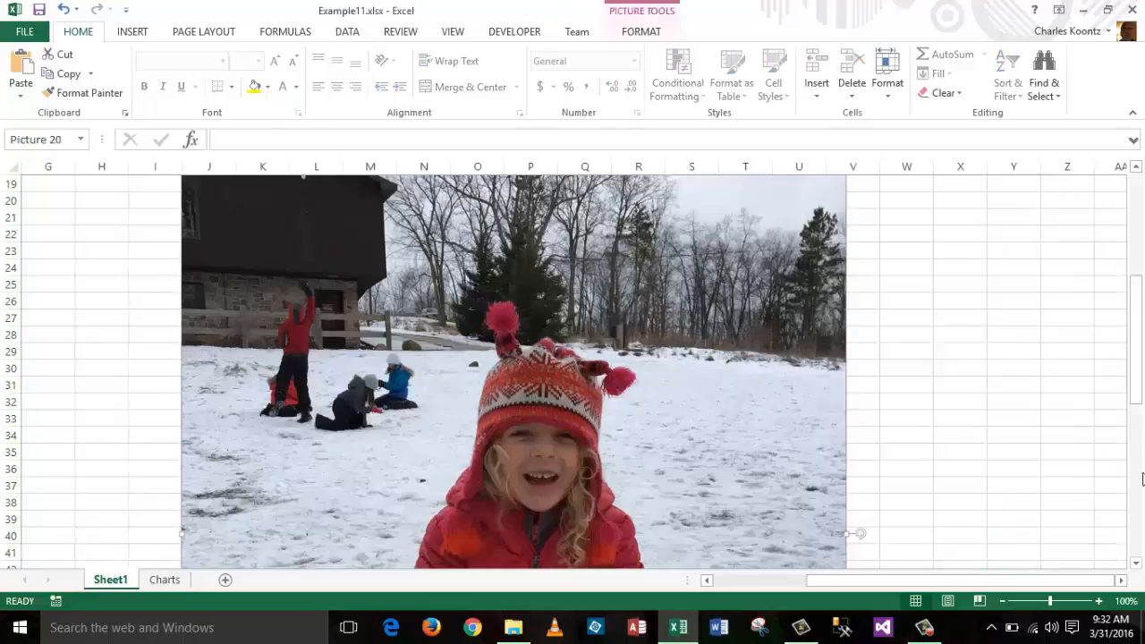
{"action": "left_click_drag", "start_coordinate": [1142, 386], "coordinate": [1138, 326]}
{"action": "left_click_drag", "start_coordinate": [841, 279], "coordinate": [327, 541]}
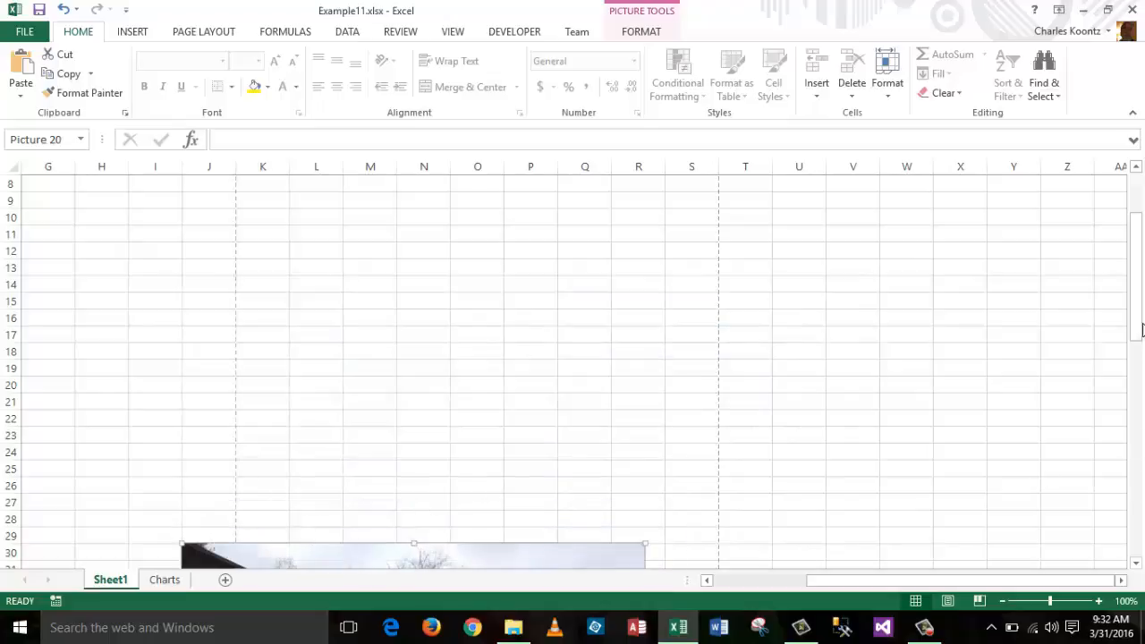
{"action": "left_click_drag", "start_coordinate": [1142, 331], "coordinate": [1141, 542]}
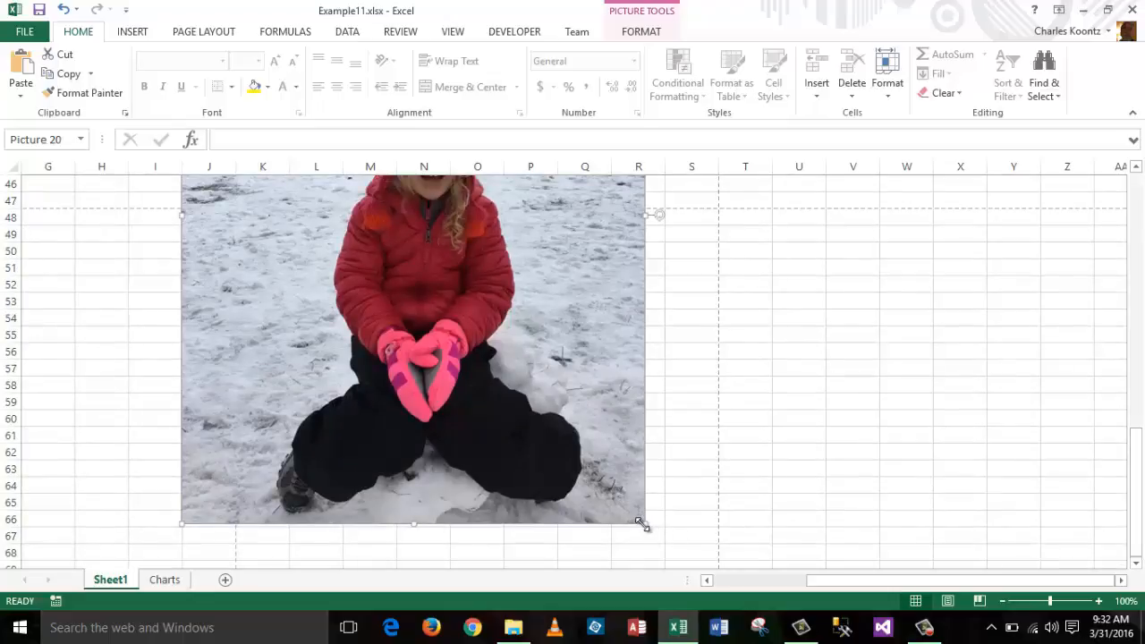
{"action": "left_click_drag", "start_coordinate": [641, 526], "coordinate": [369, 243]}
{"action": "left_click_drag", "start_coordinate": [1134, 501], "coordinate": [1124, 401]}
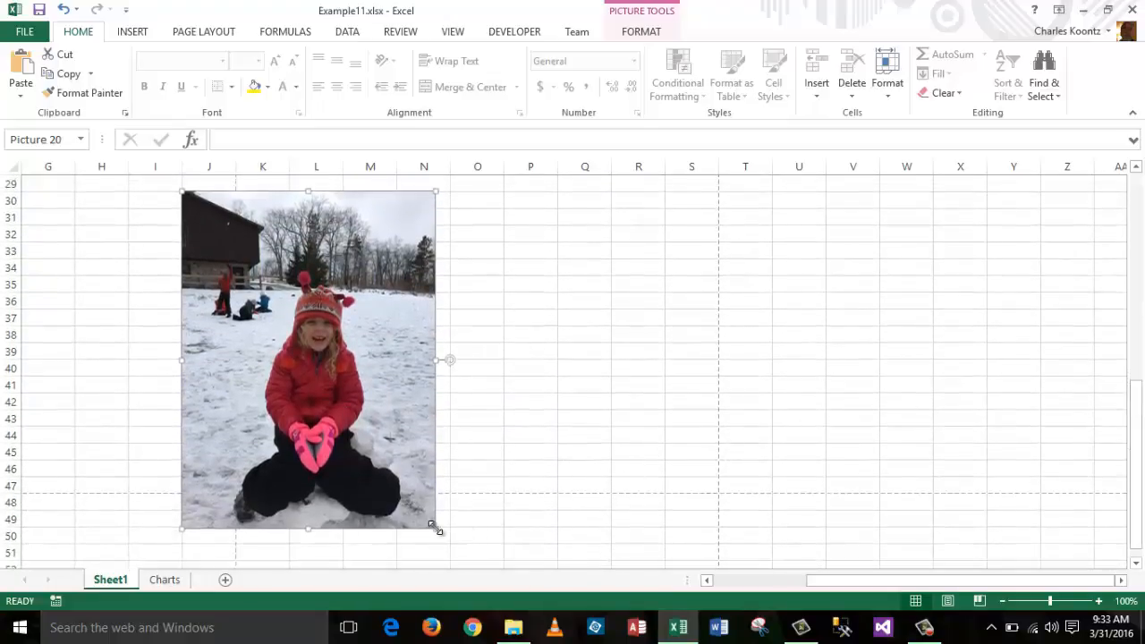
{"action": "left_click_drag", "start_coordinate": [436, 529], "coordinate": [291, 336]}
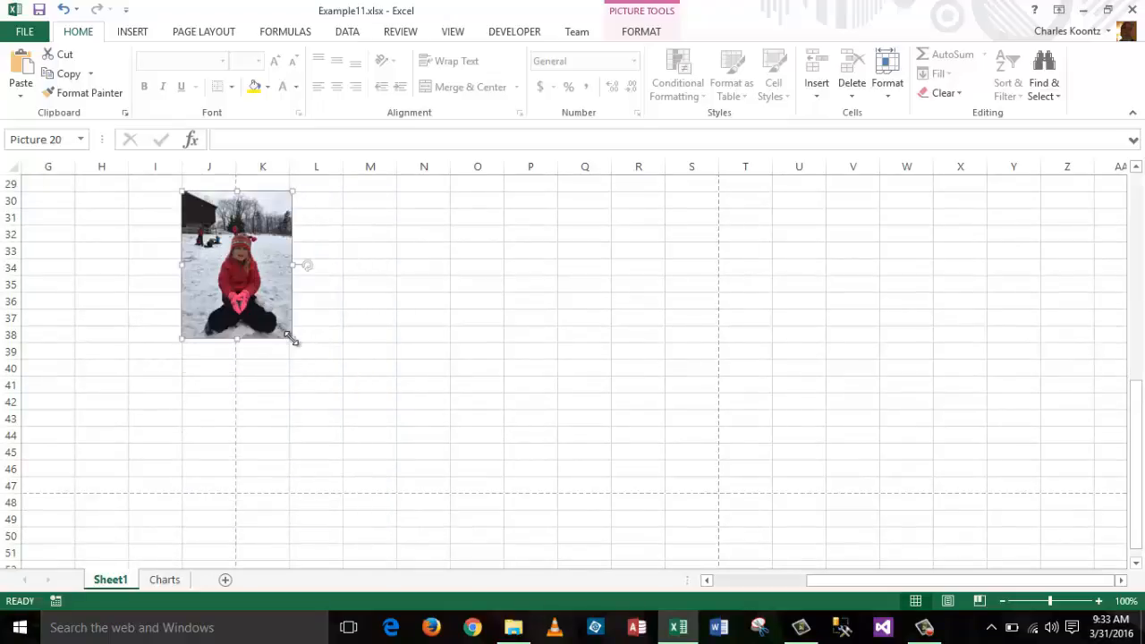
Step: Move the shrunken photo to about S14:U22 and rotate it clockwise to a diagonal tilt
{"action": "left_click", "coordinate": [549, 298]}
{"action": "left_click_drag", "start_coordinate": [1132, 428], "coordinate": [1138, 392]}
{"action": "left_click_drag", "start_coordinate": [255, 494], "coordinate": [761, 234]}
{"action": "left_click_drag", "start_coordinate": [1135, 438], "coordinate": [1132, 385]}
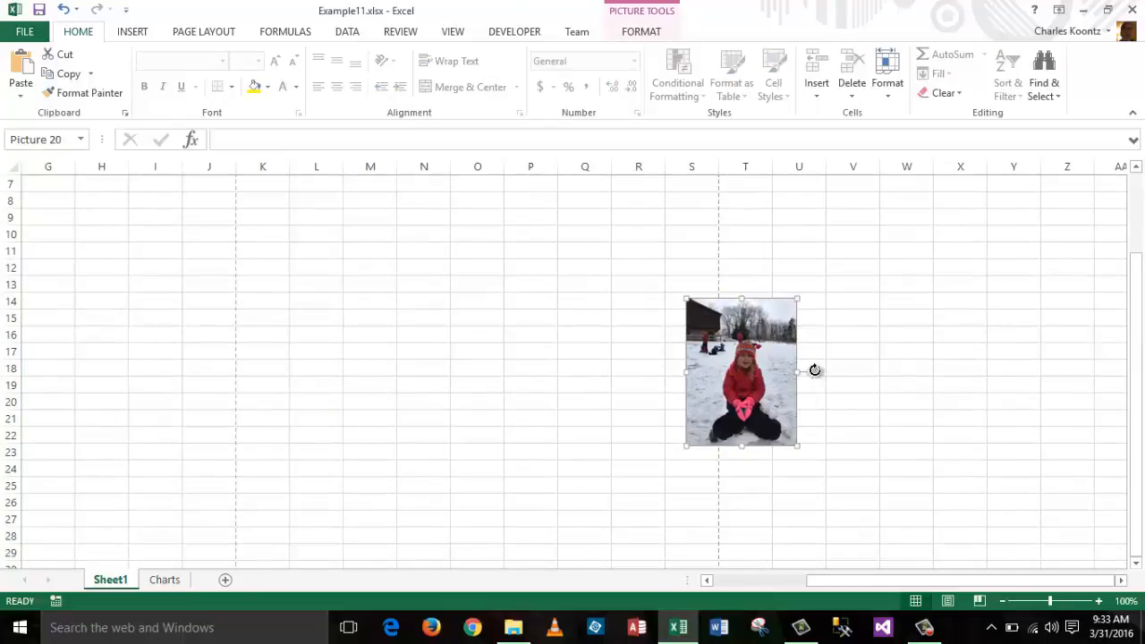
{"action": "left_click_drag", "start_coordinate": [814, 370], "coordinate": [796, 440]}
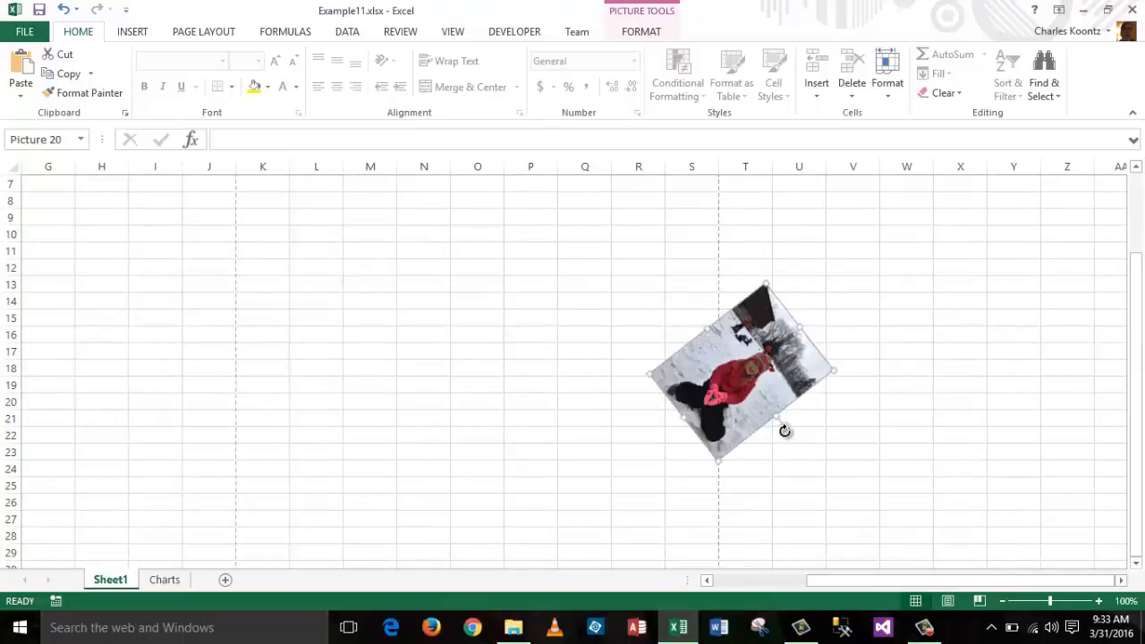
{"action": "left_click", "coordinate": [933, 291]}
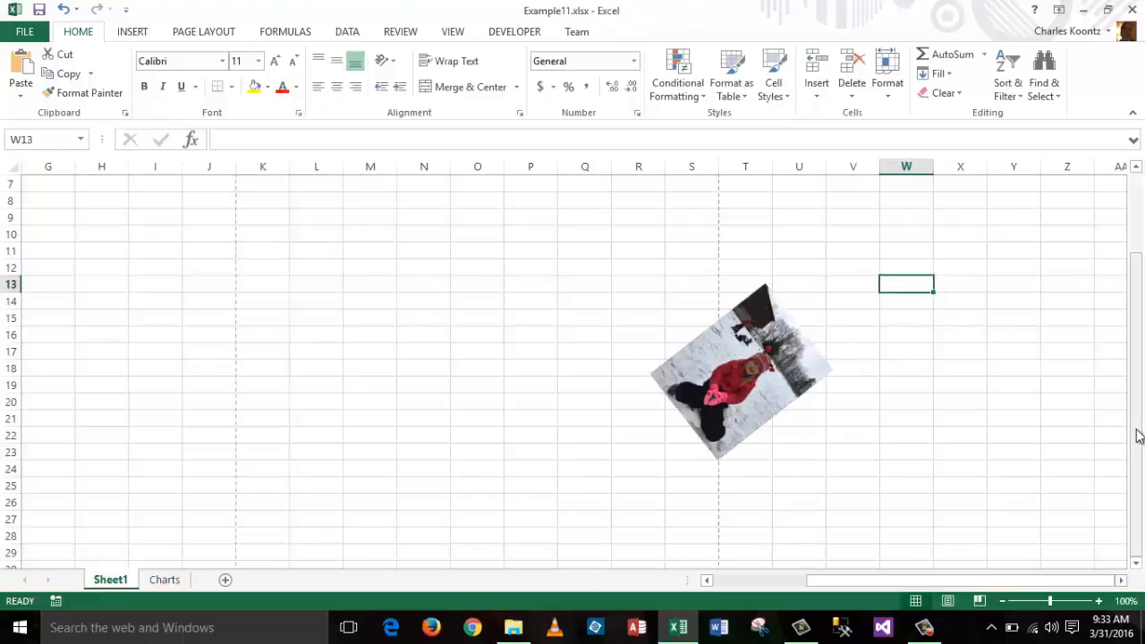
Step: Move the tilted photo directly below the "Continued Improvement!!" callout, across columns G to J
{"action": "left_click_drag", "start_coordinate": [1137, 435], "coordinate": [1142, 349]}
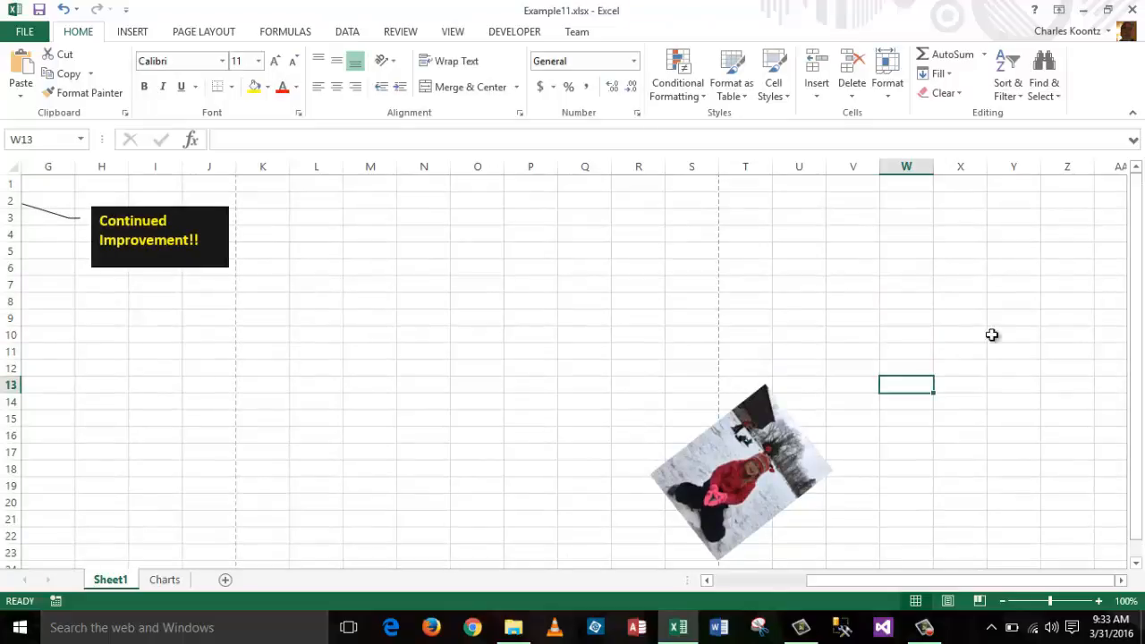
{"action": "left_click", "coordinate": [699, 481]}
{"action": "left_click_drag", "start_coordinate": [700, 480], "coordinate": [103, 382]}
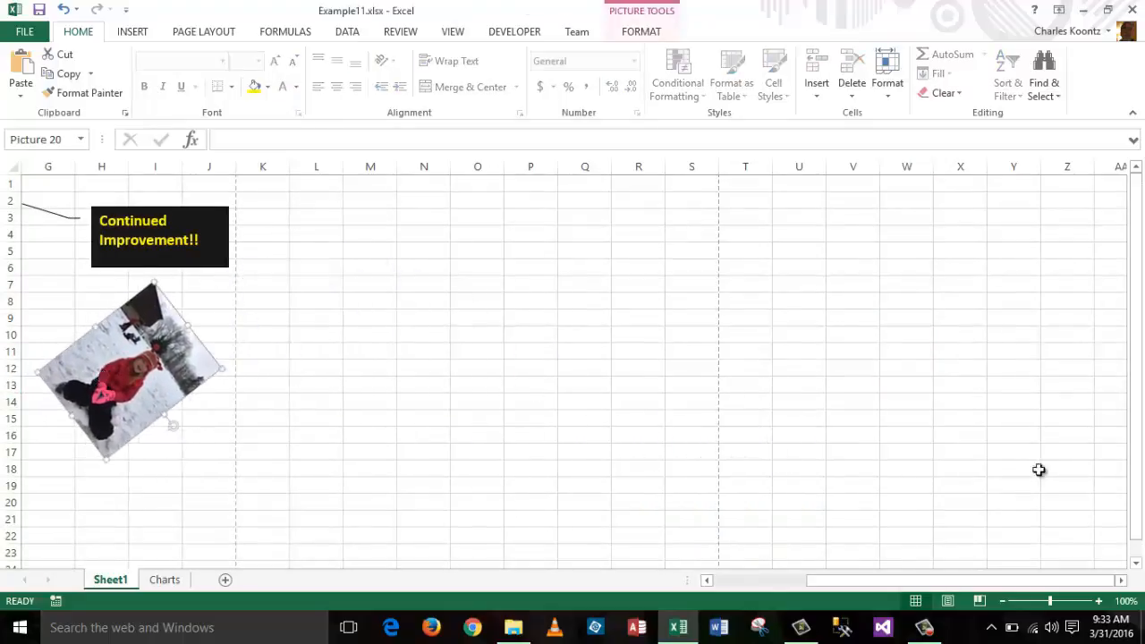
{"action": "left_click_drag", "start_coordinate": [1137, 494], "coordinate": [1142, 564]}
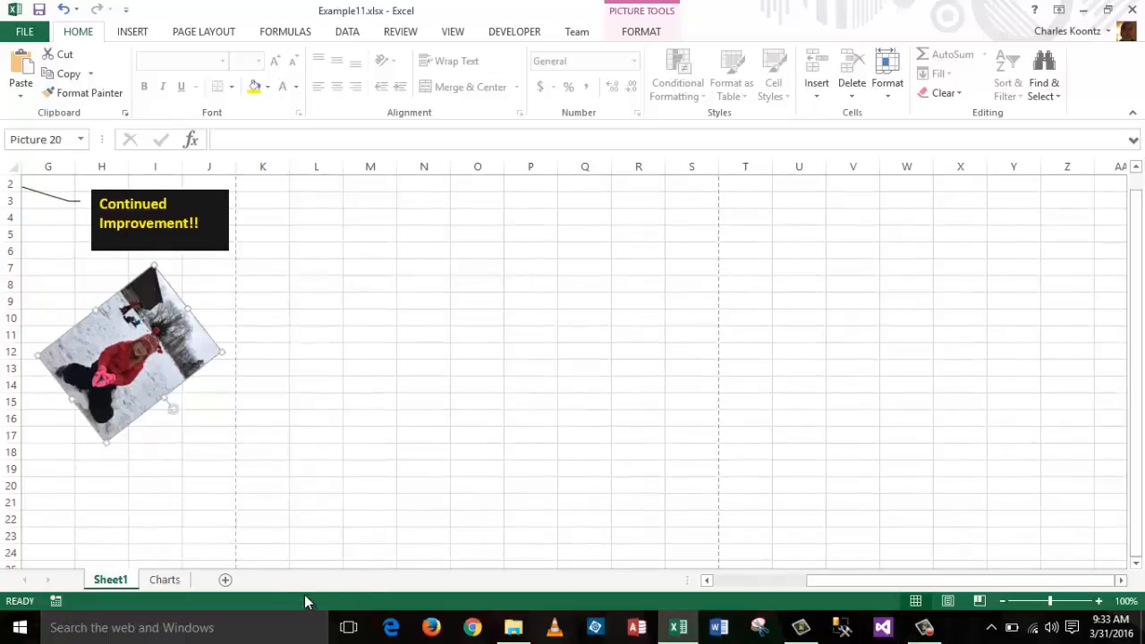
Step: With cell A16 as the insertion point, search for online pictures of "dog" with Bing Image Search
{"action": "left_click", "coordinate": [454, 417]}
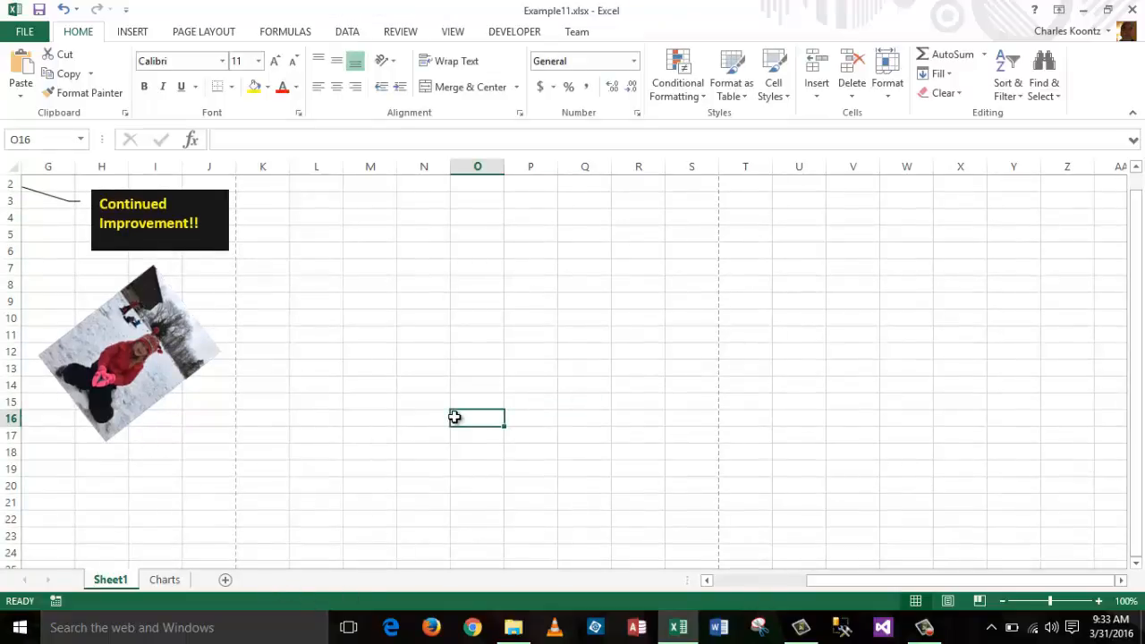
{"action": "key", "text": "Left"}
{"action": "key", "text": "Left"}
{"action": "key", "text": "Left"}
{"action": "key", "text": "Left"}
{"action": "key", "text": "Left"}
{"action": "key", "text": "Left"}
{"action": "key", "text": "Left"}
{"action": "key", "text": "Left"}
{"action": "key", "text": "Left"}
{"action": "key", "text": "Left"}
{"action": "key", "text": "Left"}
{"action": "key", "text": "Left"}
{"action": "key", "text": "Left"}
{"action": "key", "text": "Left"}
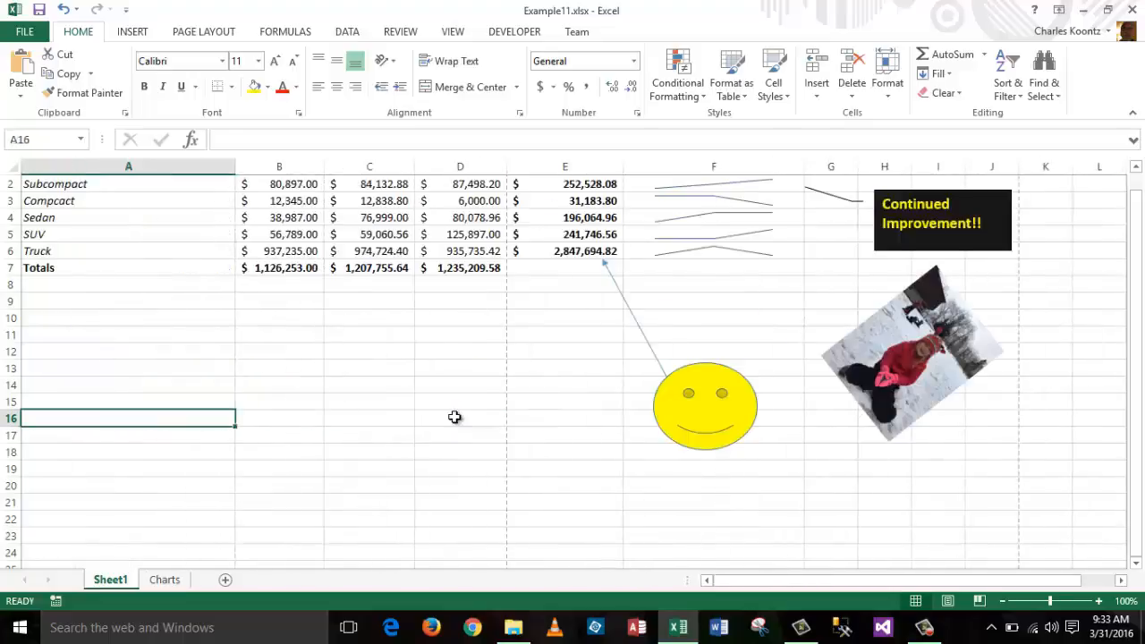
{"action": "left_click_drag", "start_coordinate": [1143, 391], "coordinate": [1118, 289]}
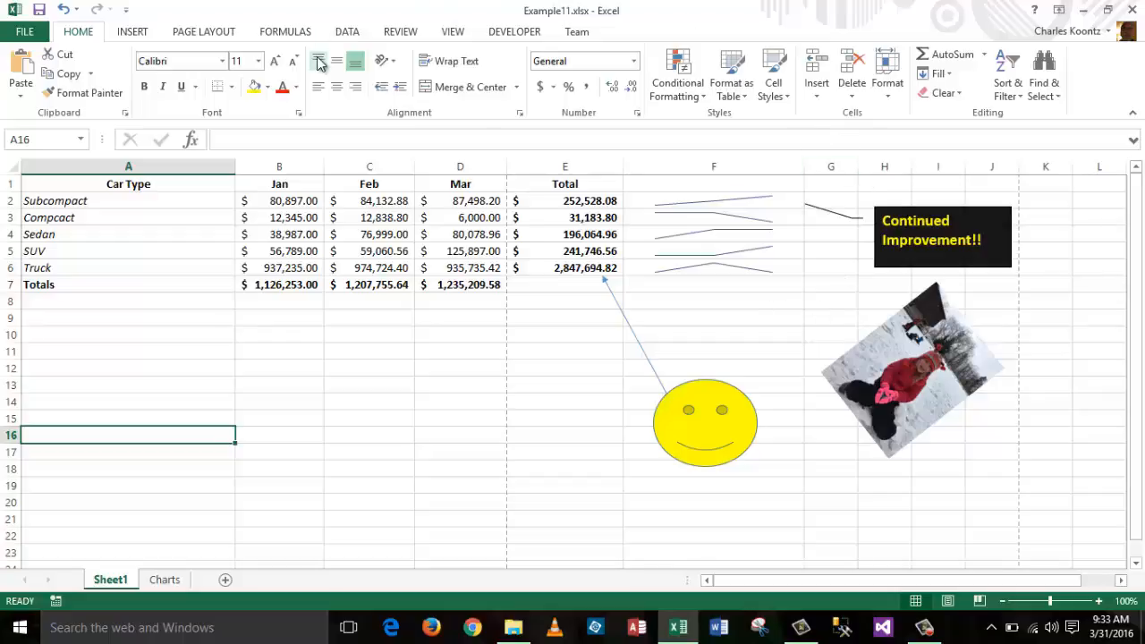
{"action": "left_click", "coordinate": [134, 32]}
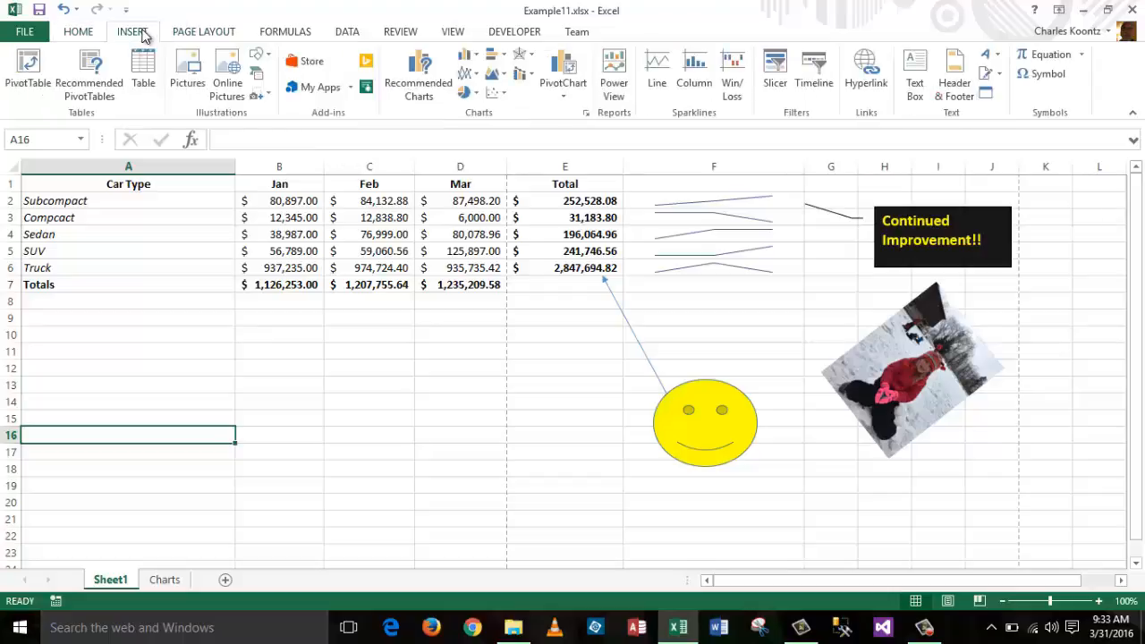
{"action": "left_click", "coordinate": [228, 83]}
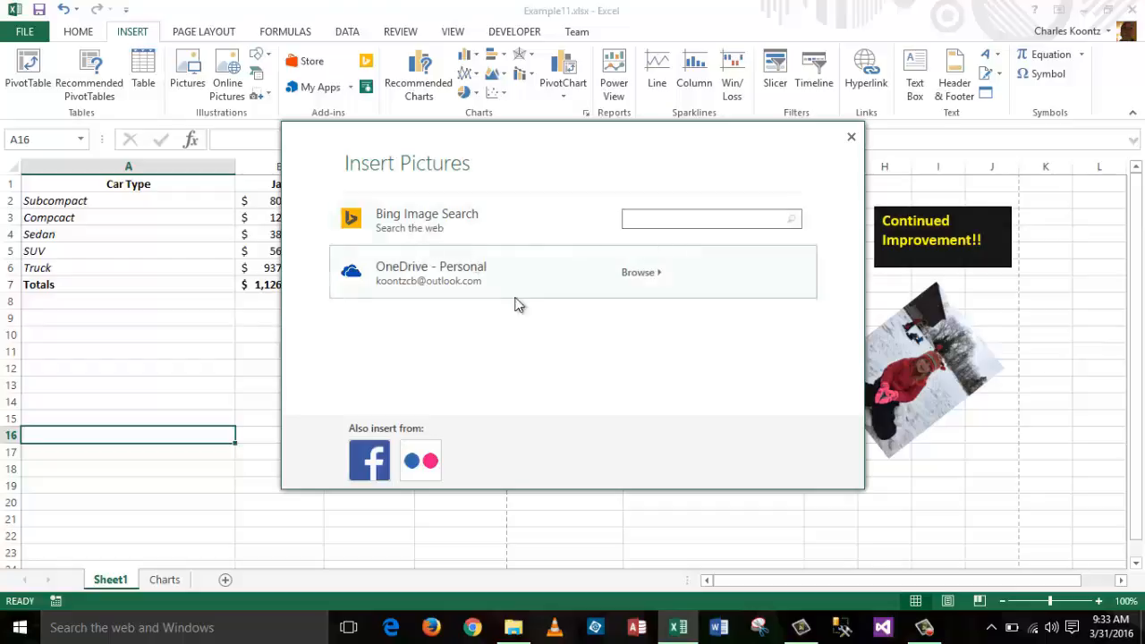
{"action": "double_click", "coordinate": [643, 221]}
{"action": "key", "text": "Return"}
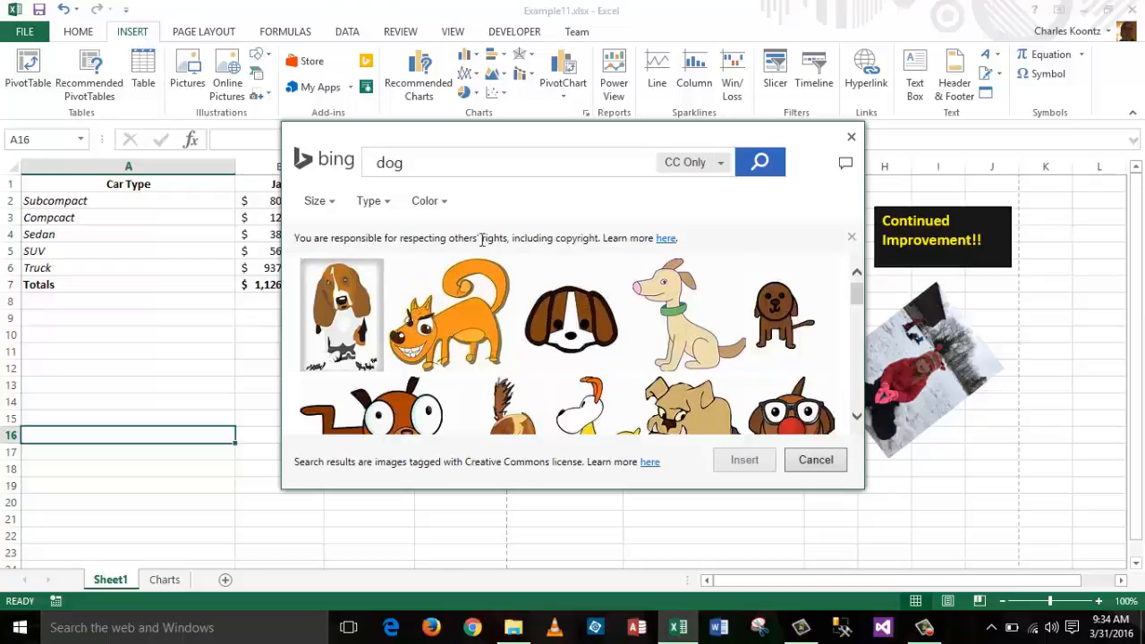
Step: Insert the cartoon picture of the grey-brown dog with the yellow collar and its tongue out
{"action": "mouse_move", "coordinate": [659, 281]}
{"action": "left_click", "coordinate": [857, 333]}
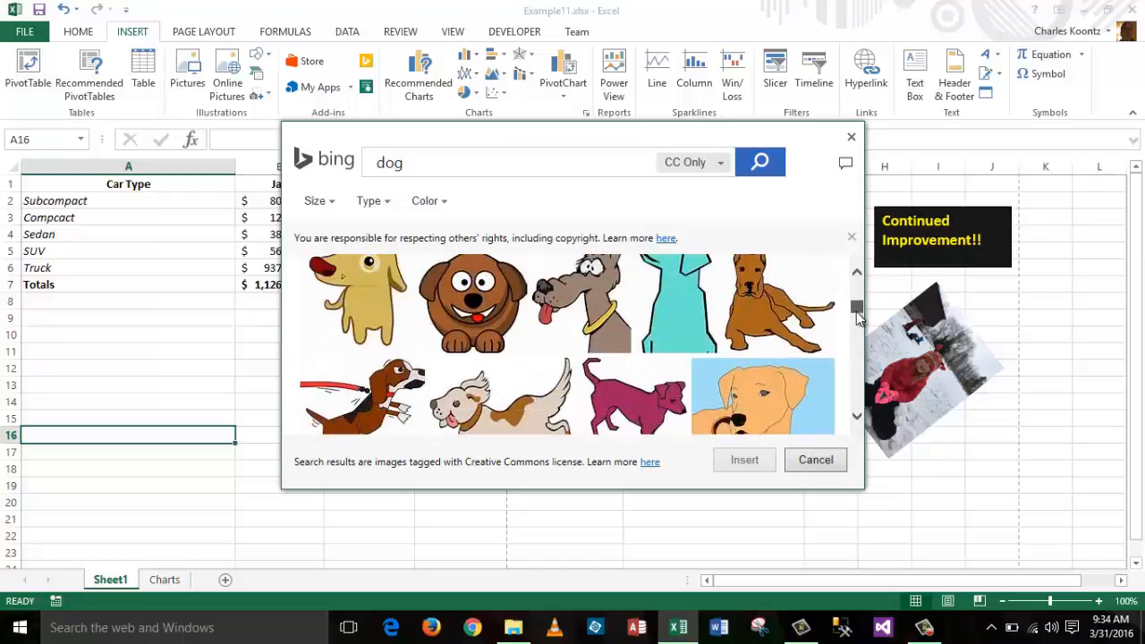
{"action": "left_click", "coordinate": [857, 329]}
{"action": "left_click_drag", "start_coordinate": [857, 324], "coordinate": [857, 320]}
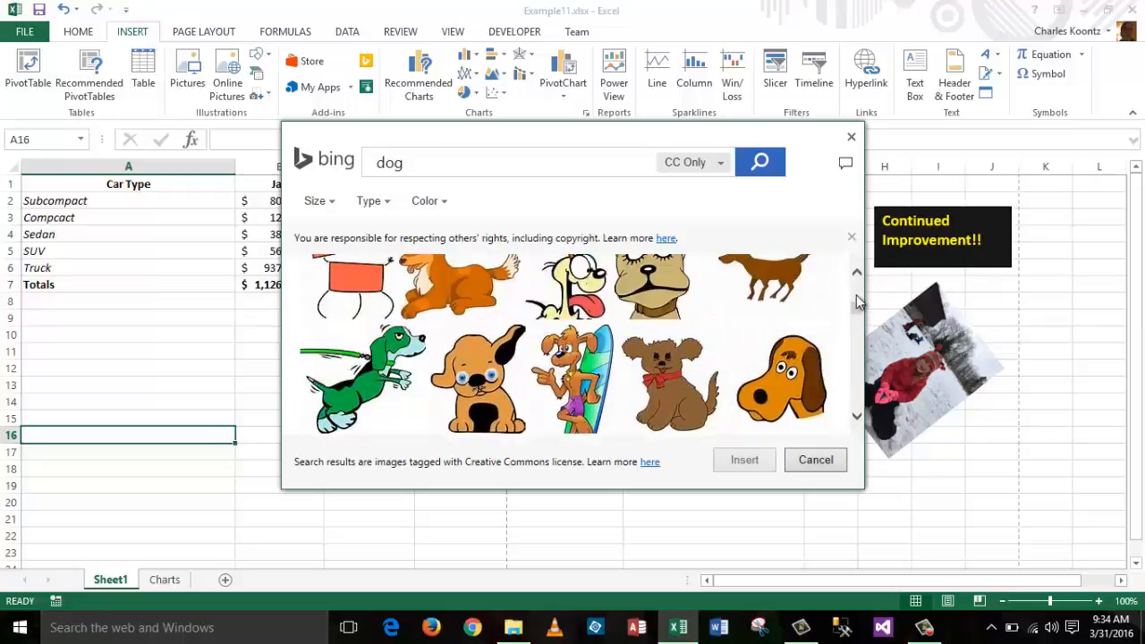
{"action": "left_click_drag", "start_coordinate": [857, 310], "coordinate": [857, 298]}
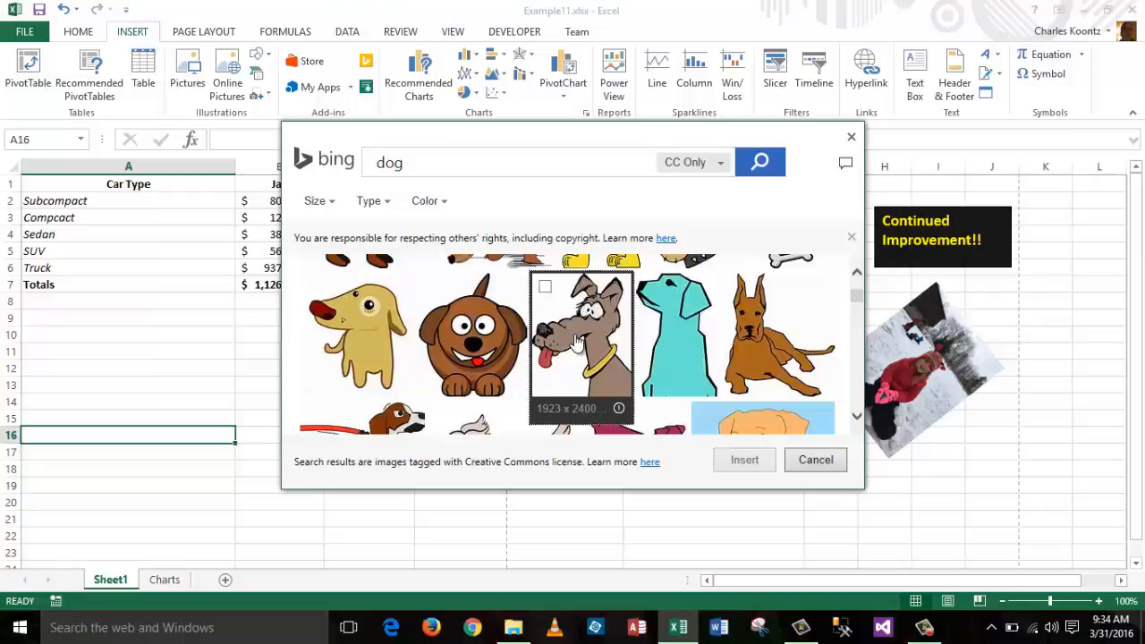
{"action": "left_click", "coordinate": [546, 286]}
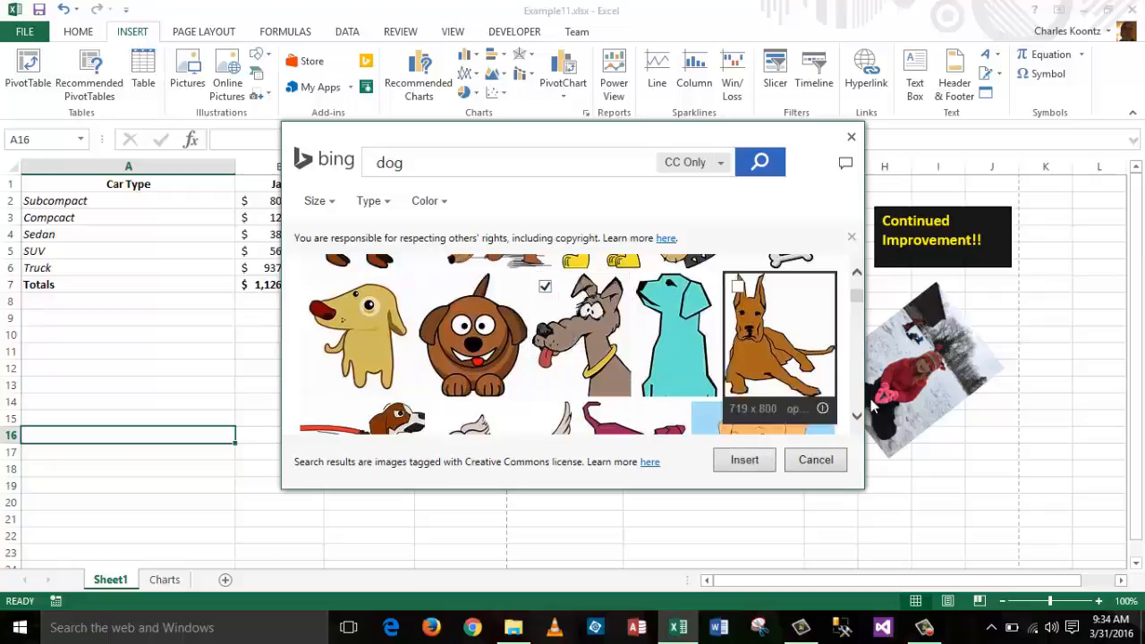
{"action": "left_click", "coordinate": [746, 461]}
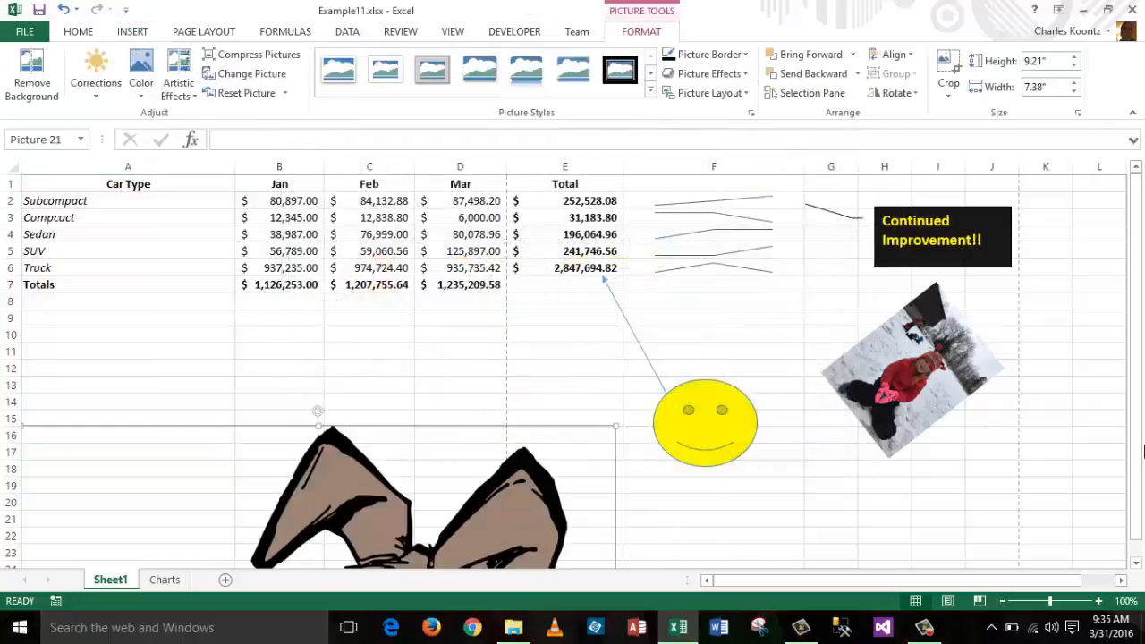
Step: Shrink the dog picture proportionally to about 5.15" high by 4.13" wide
{"action": "left_click_drag", "start_coordinate": [1137, 279], "coordinate": [1136, 285]}
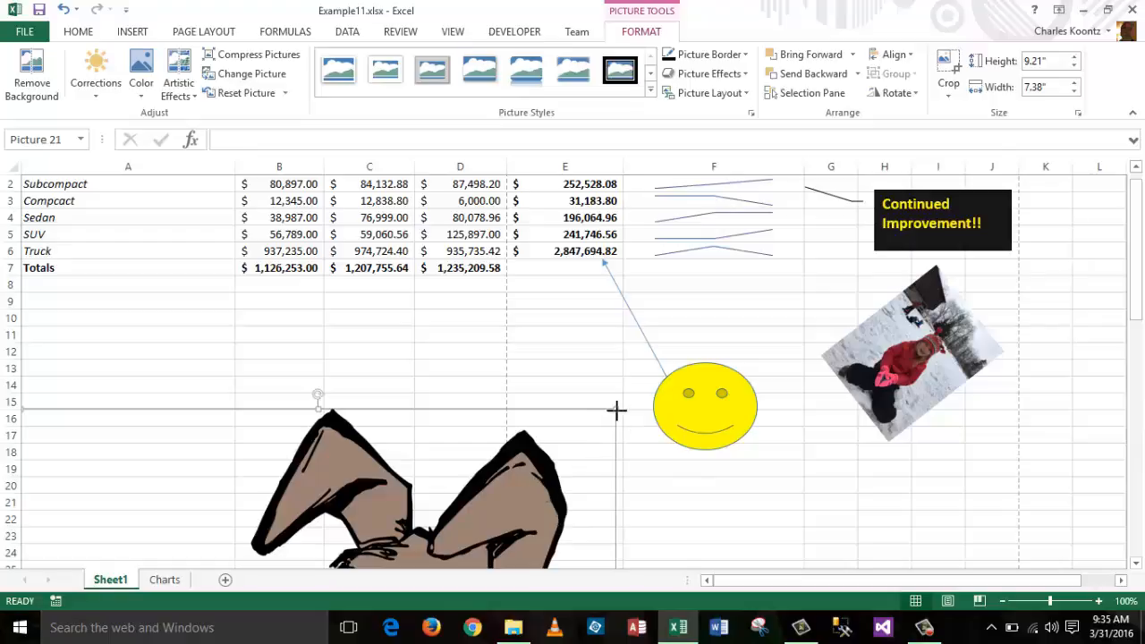
{"action": "left_click_drag", "start_coordinate": [617, 409], "coordinate": [519, 529]}
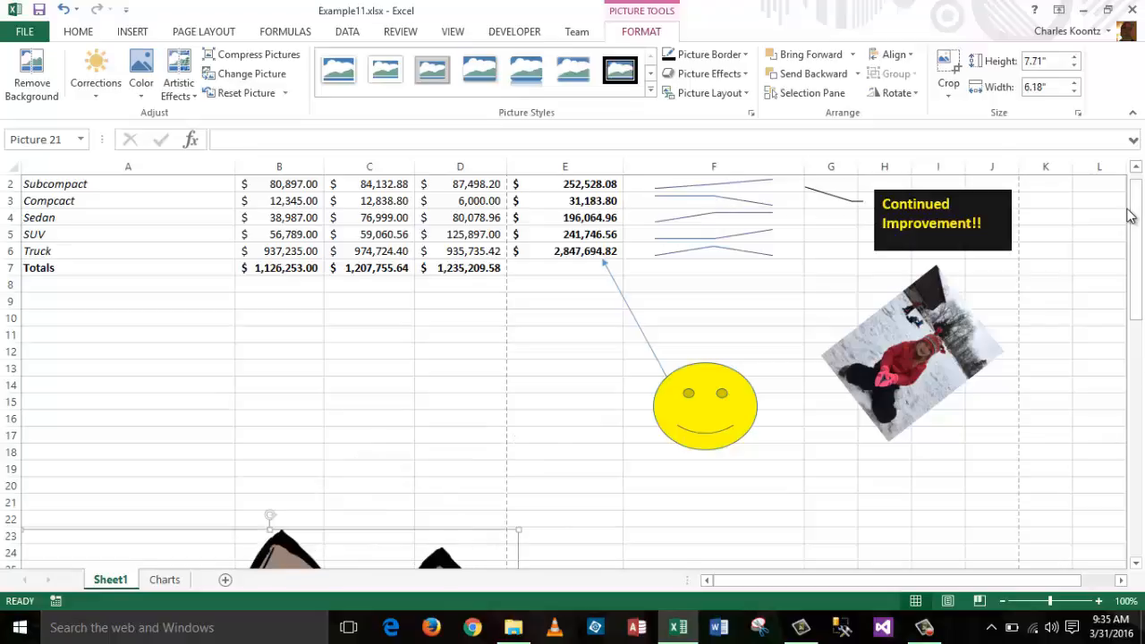
{"action": "left_click_drag", "start_coordinate": [1129, 217], "coordinate": [1144, 476]}
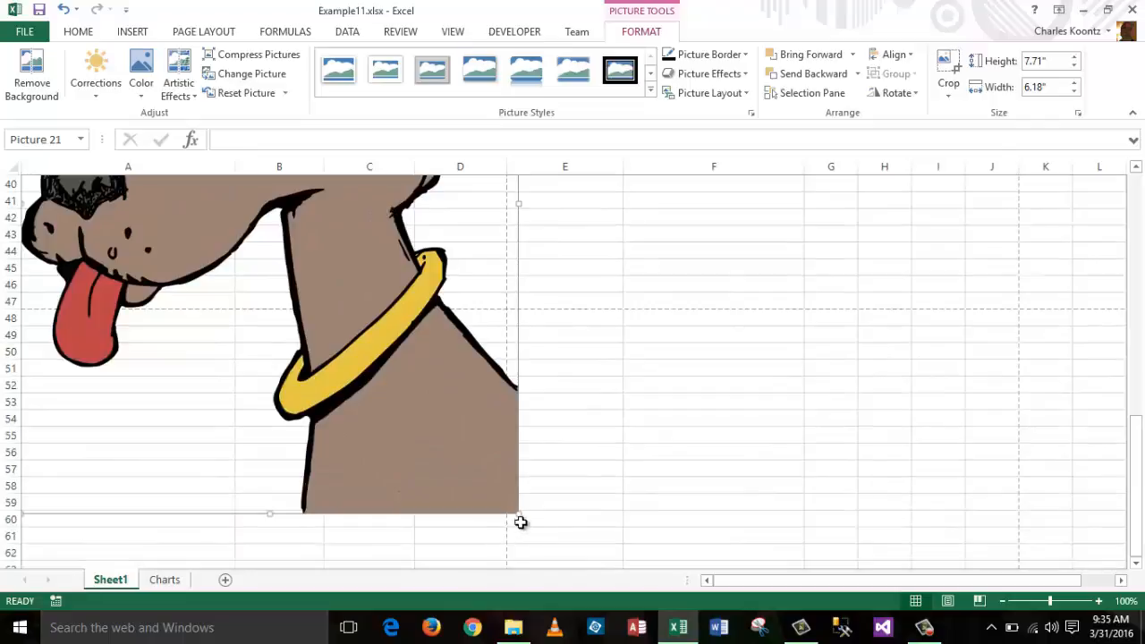
{"action": "left_click_drag", "start_coordinate": [517, 513], "coordinate": [354, 308]}
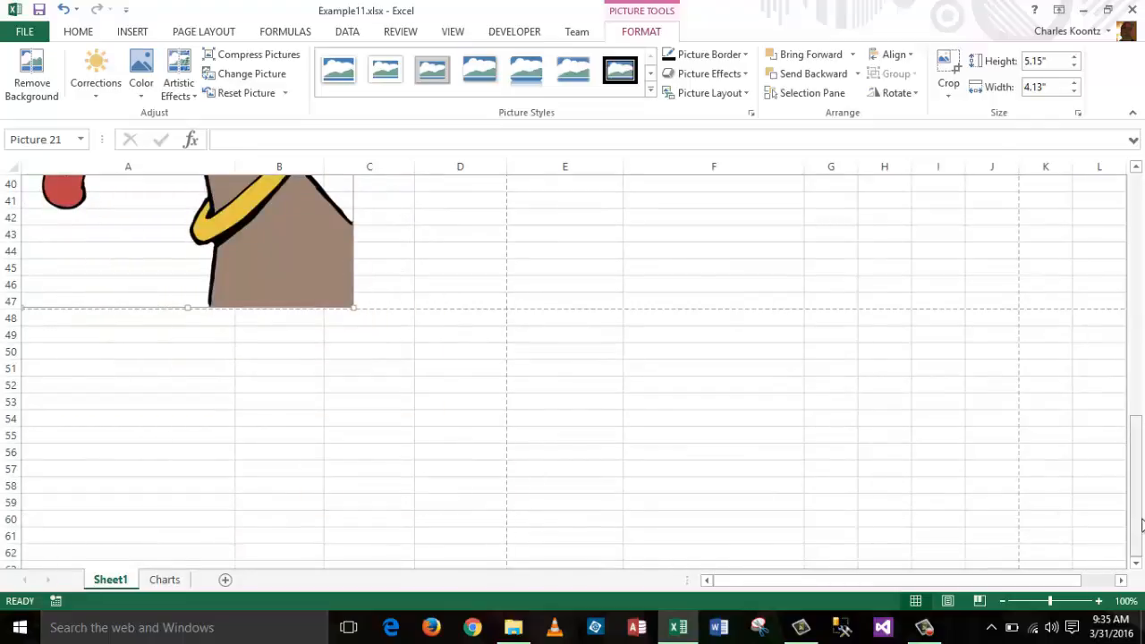
Step: Shrink the dog picture further to about 2.3" high by 1.85" wide and place it around B9:D19 below the sales table
{"action": "left_click_drag", "start_coordinate": [1141, 516], "coordinate": [1138, 398]}
{"action": "left_click_drag", "start_coordinate": [317, 458], "coordinate": [656, 380]}
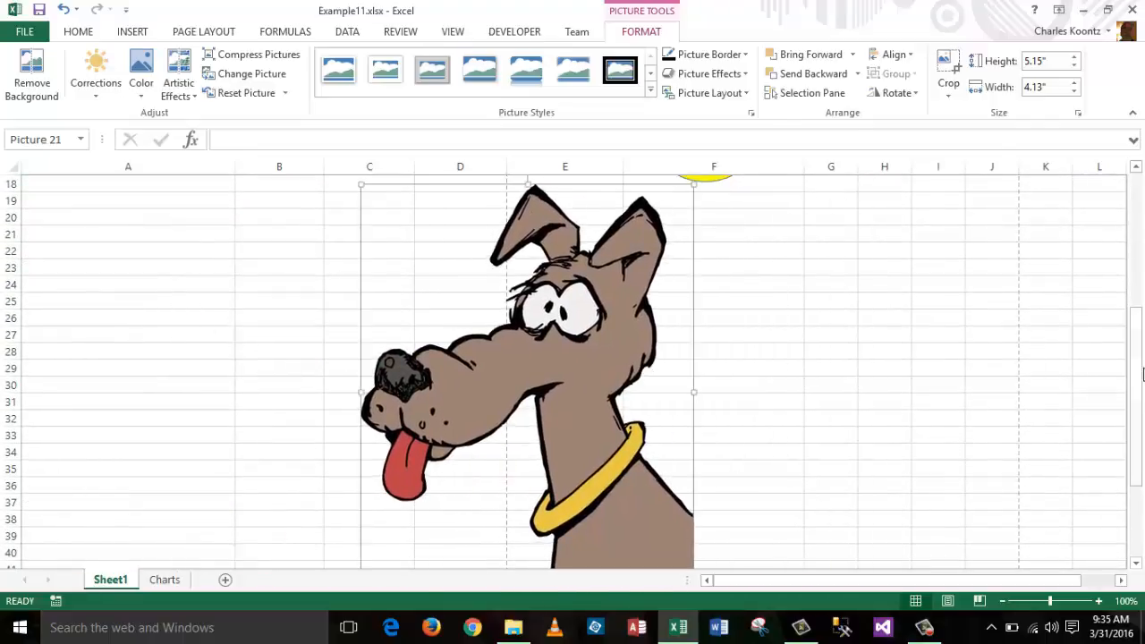
{"action": "mouse_move", "coordinate": [1142, 374]}
{"action": "left_mouse_down"}
{"action": "mouse_move", "coordinate": [1133, 313]}
{"action": "mouse_move", "coordinate": [1133, 466]}
{"action": "mouse_move", "coordinate": [1126, 340]}
{"action": "mouse_move", "coordinate": [1133, 367]}
{"action": "left_mouse_up"}
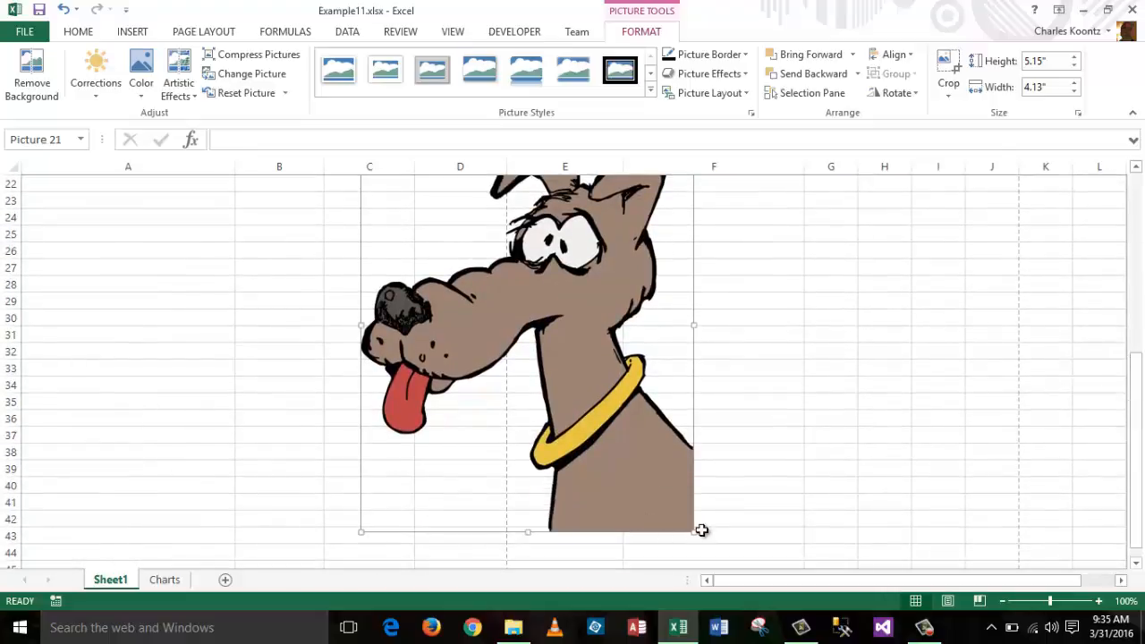
{"action": "left_click_drag", "start_coordinate": [693, 532], "coordinate": [476, 306]}
{"action": "left_click_drag", "start_coordinate": [1133, 465], "coordinate": [1125, 347]}
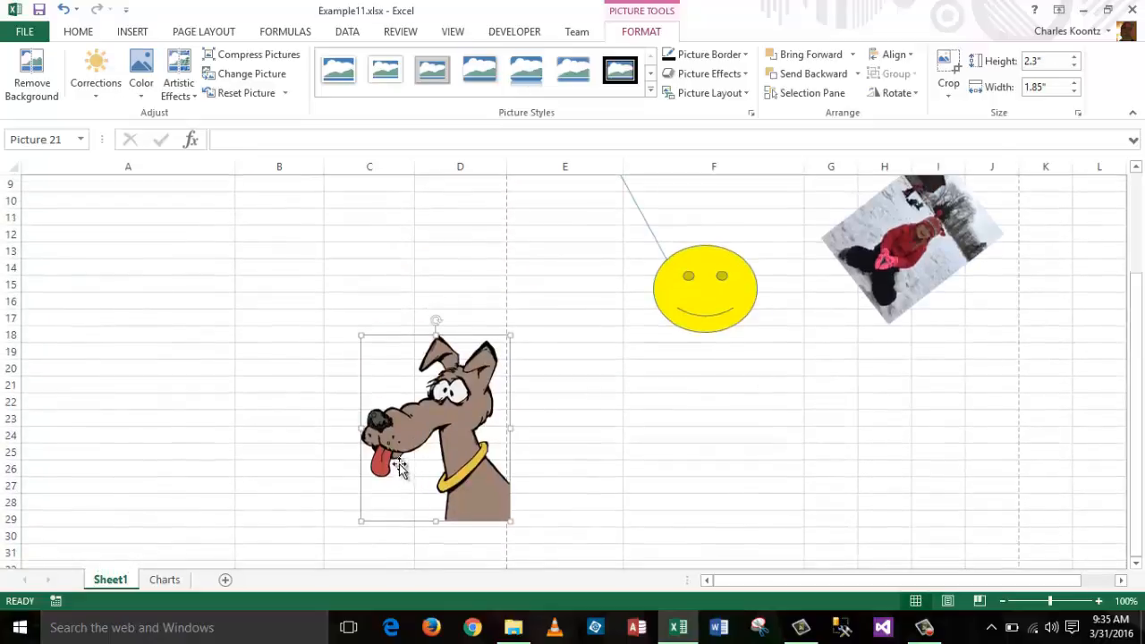
{"action": "left_click_drag", "start_coordinate": [429, 467], "coordinate": [363, 299]}
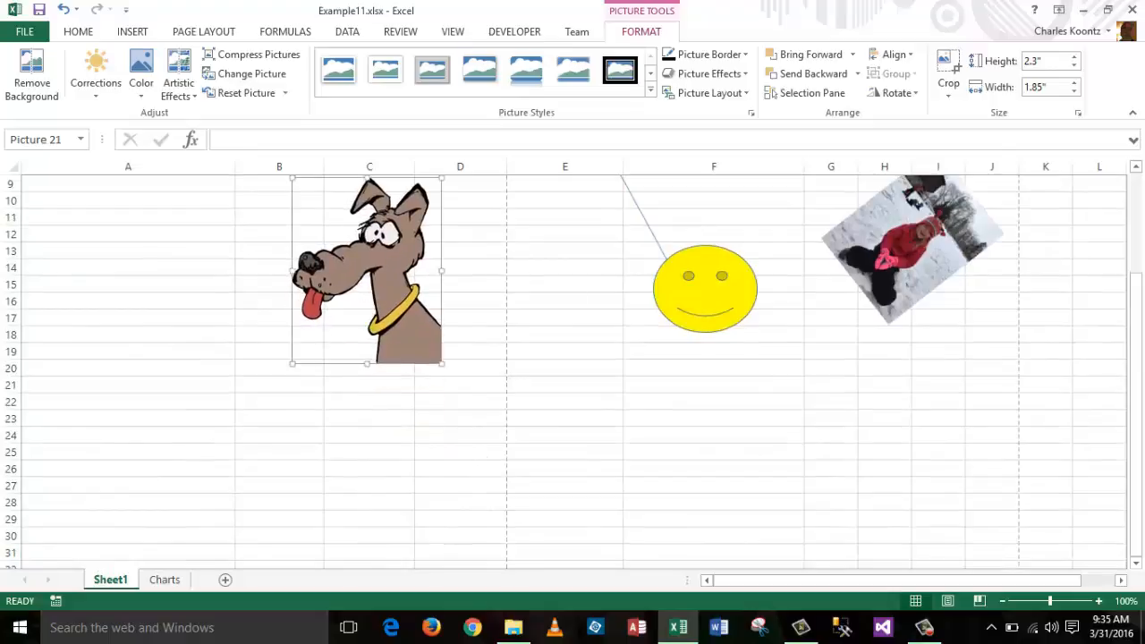
Step: Shrink the dog picture proportionally to about 1.58" high by 1.27" wide
{"action": "left_click_drag", "start_coordinate": [1140, 497], "coordinate": [1140, 488]}
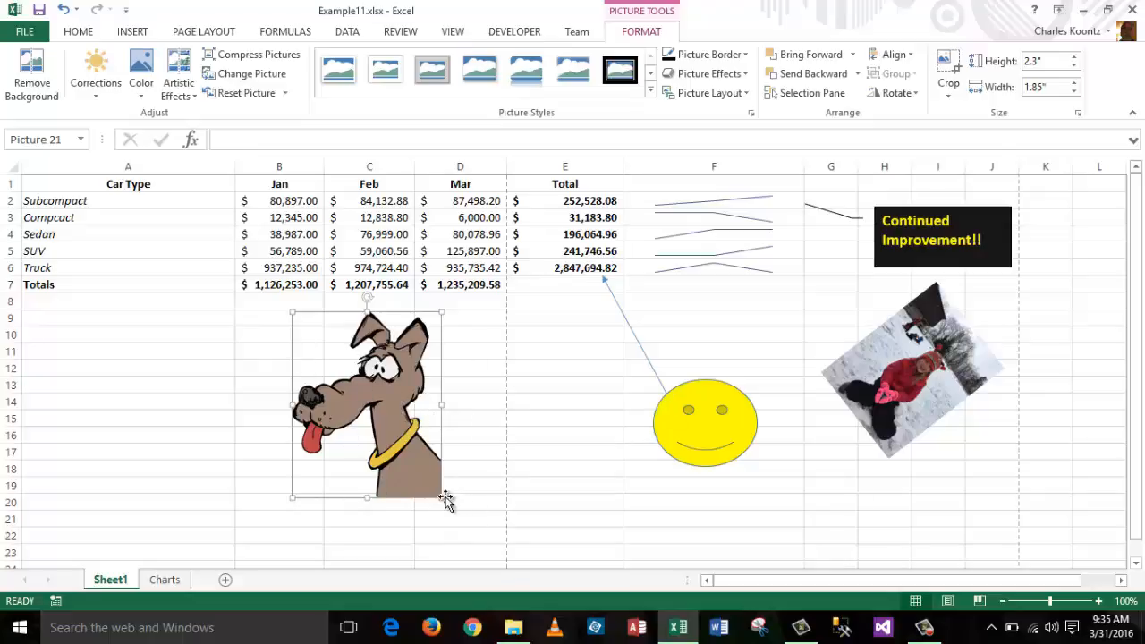
{"action": "left_click_drag", "start_coordinate": [441, 498], "coordinate": [396, 440]}
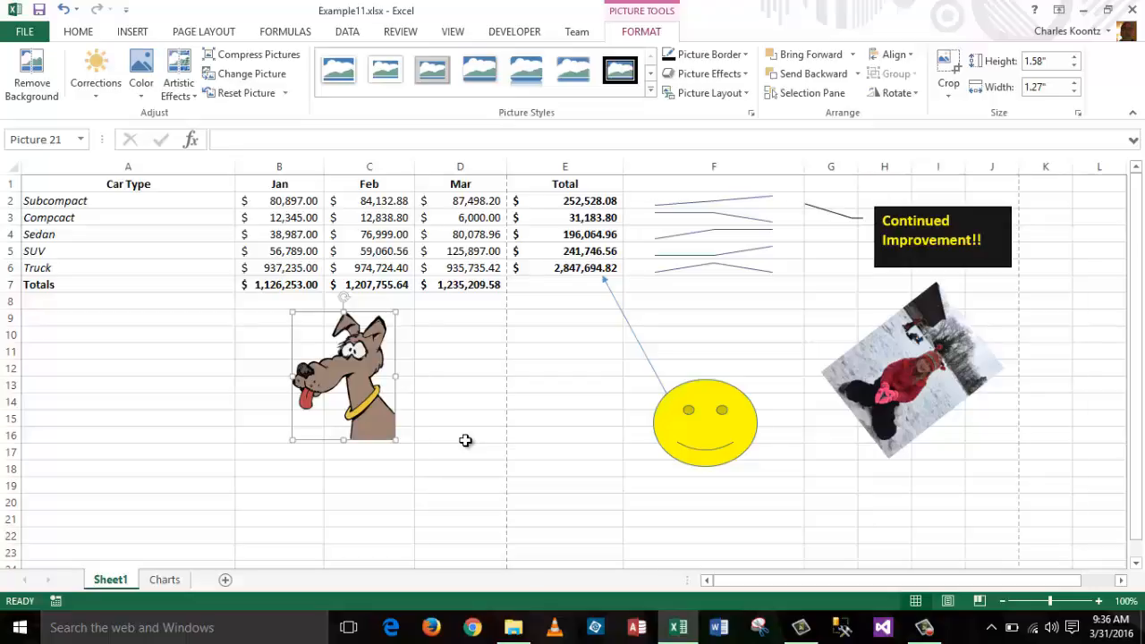
{"action": "left_click", "coordinate": [924, 382]}
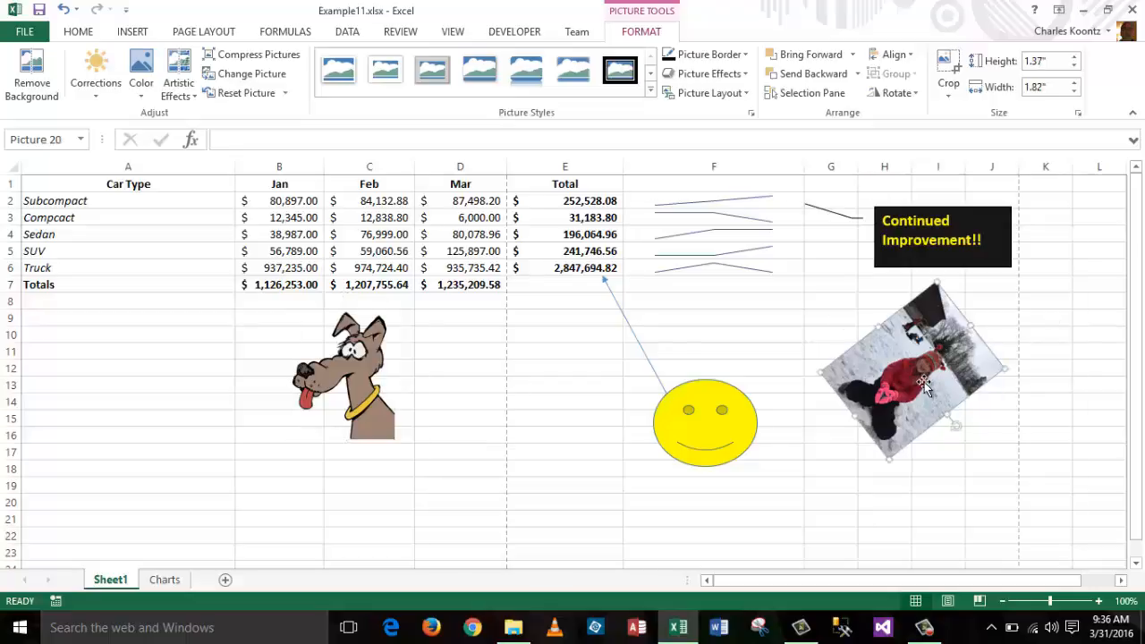
Step: Rotate the dog picture counterclockwise so the dog's snout points down, and move the picture to around C10:D16
{"action": "left_click", "coordinate": [356, 374]}
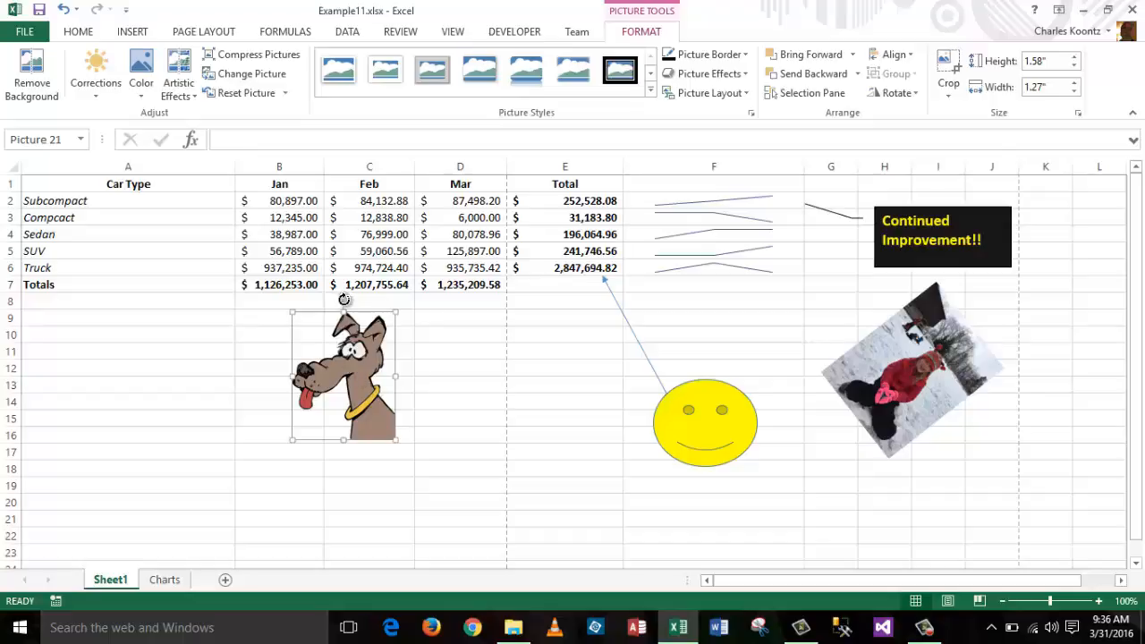
{"action": "left_click_drag", "start_coordinate": [343, 297], "coordinate": [268, 322]}
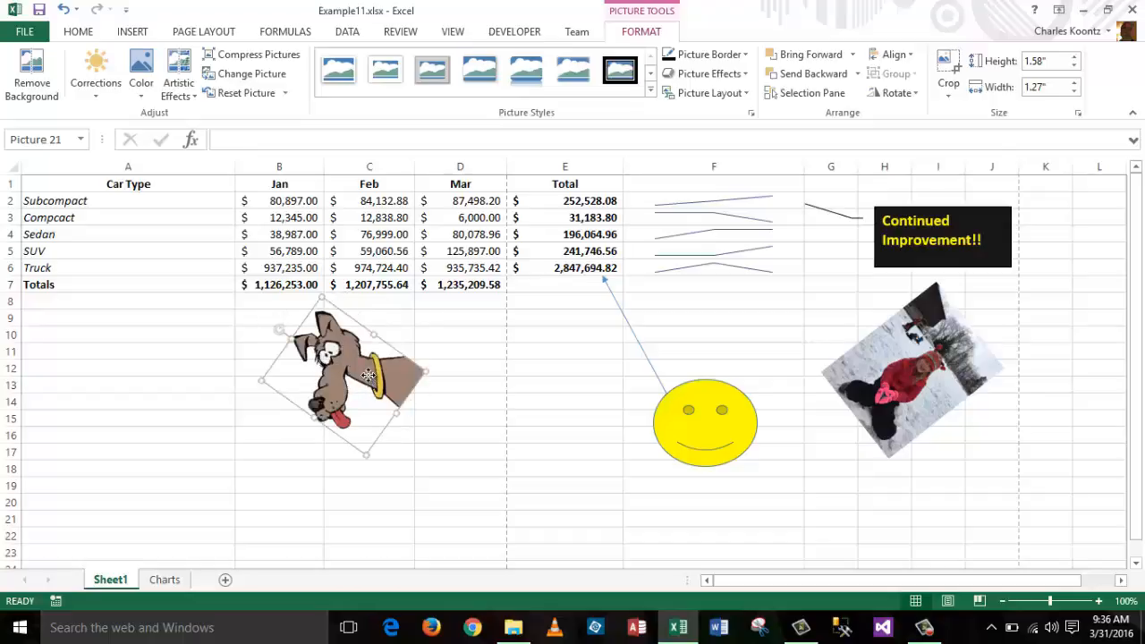
{"action": "left_click_drag", "start_coordinate": [372, 376], "coordinate": [431, 391]}
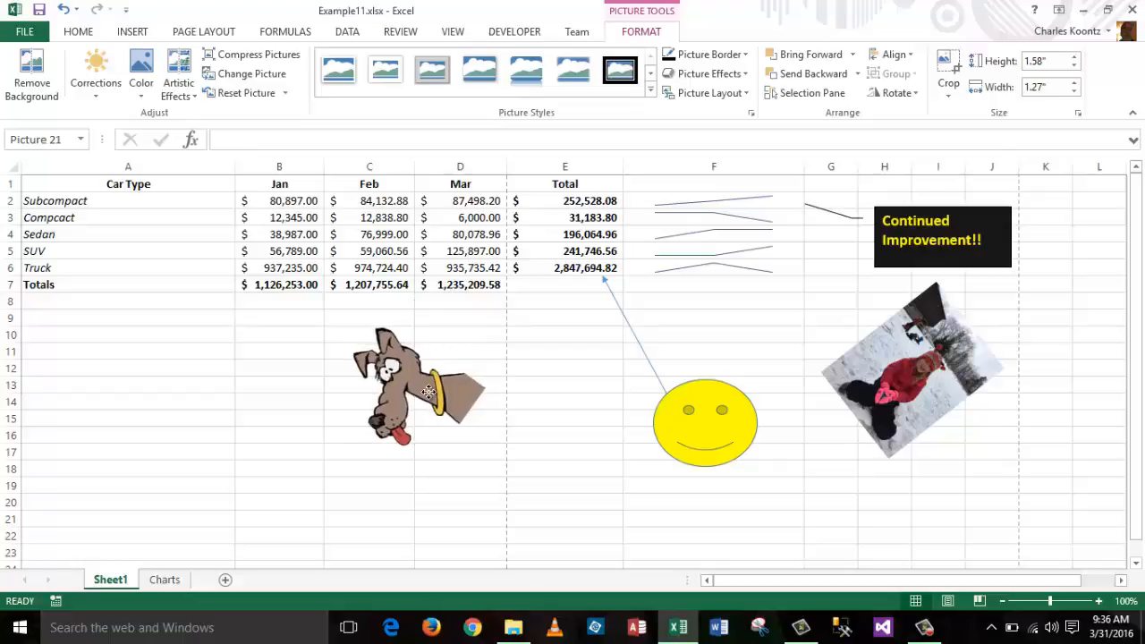
{"action": "left_click", "coordinate": [492, 453]}
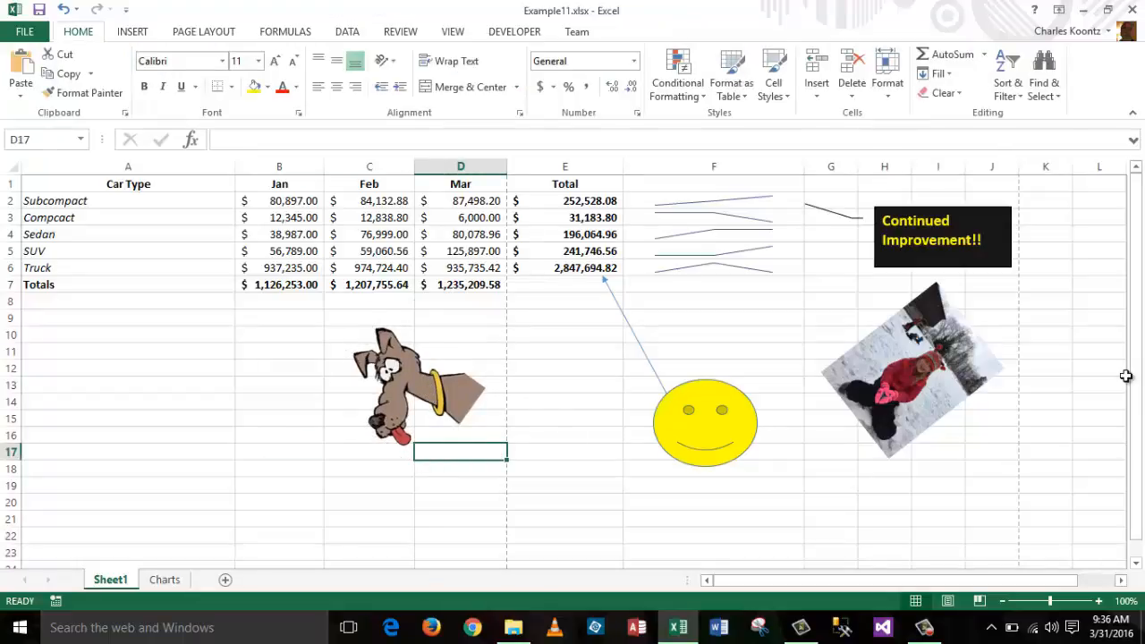
Step: Insert an Organization Chart SmartArt graphic from the Hierarchy category and place it around C19:F33 below the pictures
{"action": "left_click_drag", "start_coordinate": [1141, 398], "coordinate": [1141, 512]}
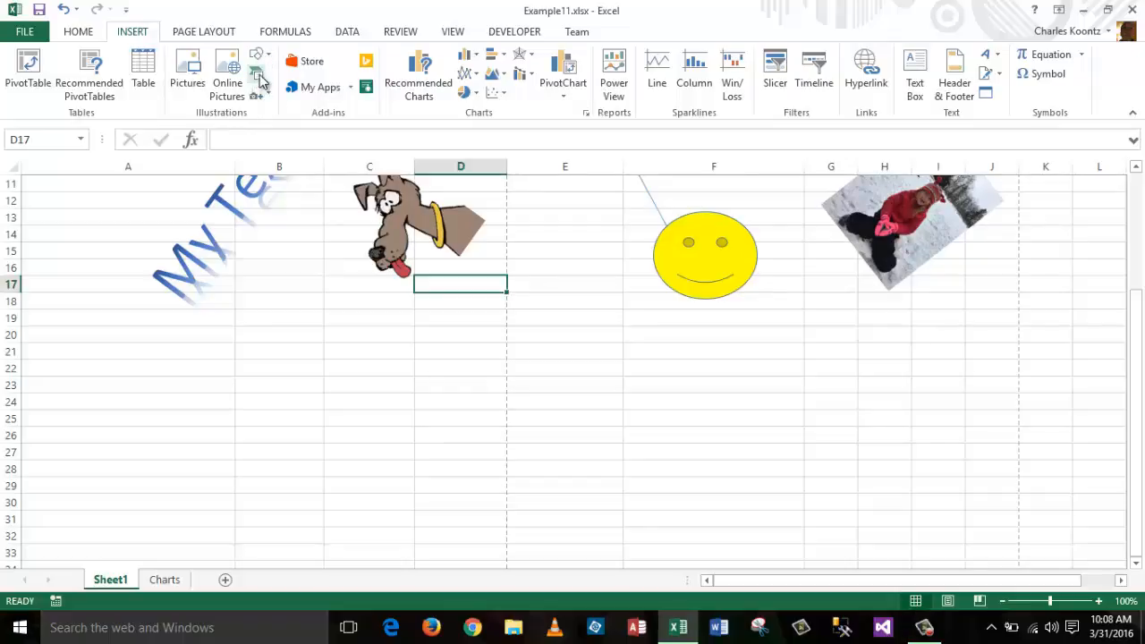
{"action": "left_click", "coordinate": [257, 76]}
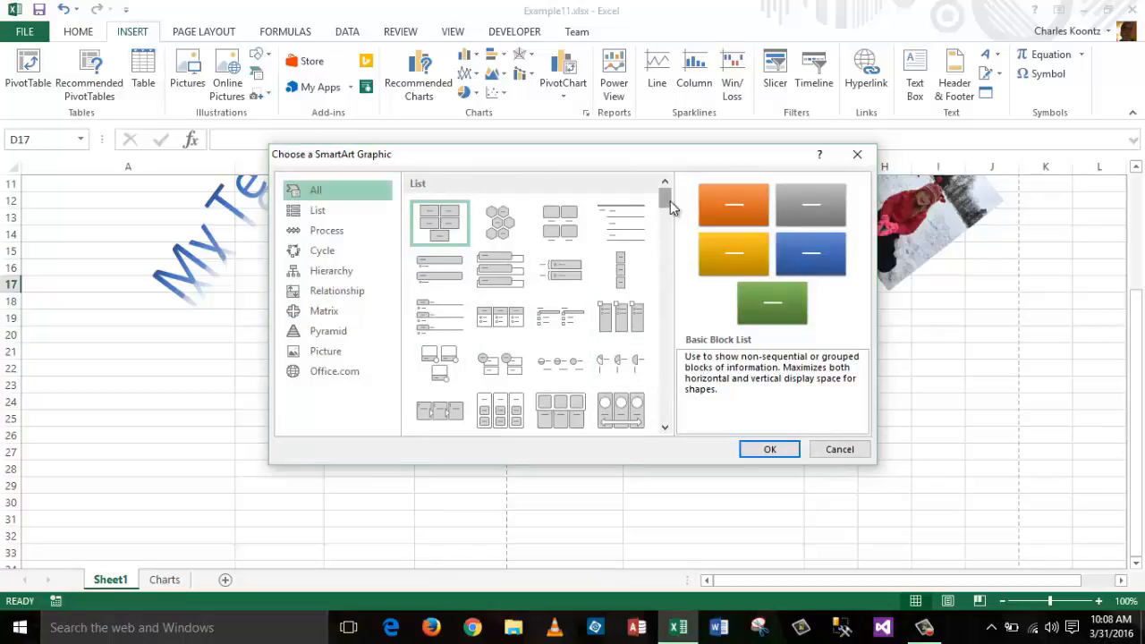
{"action": "mouse_move", "coordinate": [671, 200]}
{"action": "left_mouse_down"}
{"action": "mouse_move", "coordinate": [673, 434]}
{"action": "mouse_move", "coordinate": [675, 204]}
{"action": "left_mouse_up"}
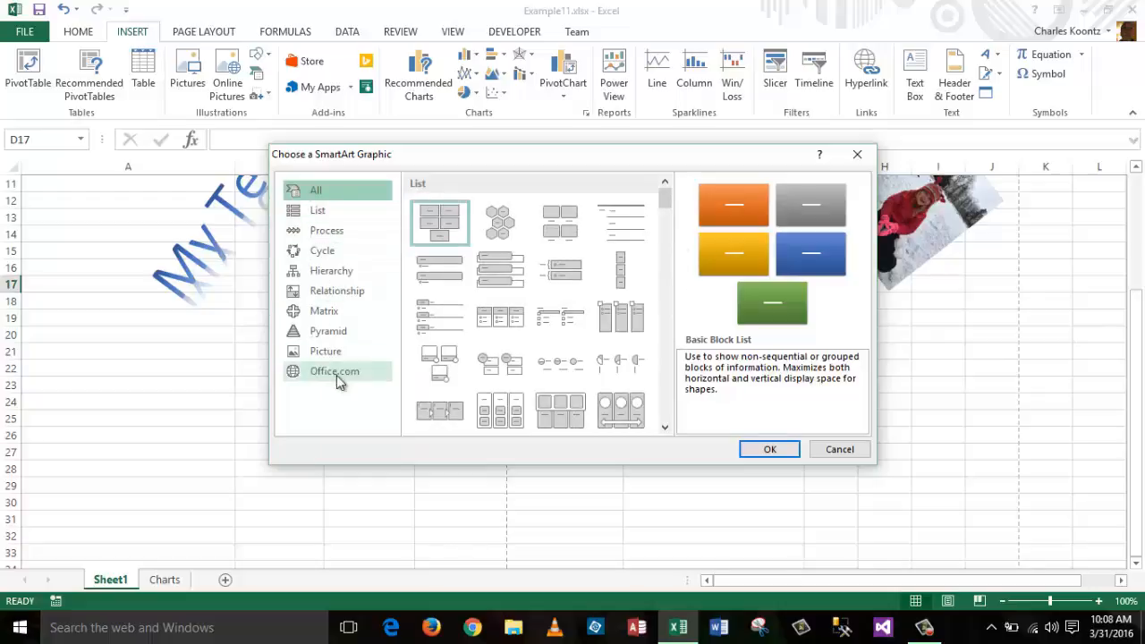
{"action": "left_click", "coordinate": [327, 270]}
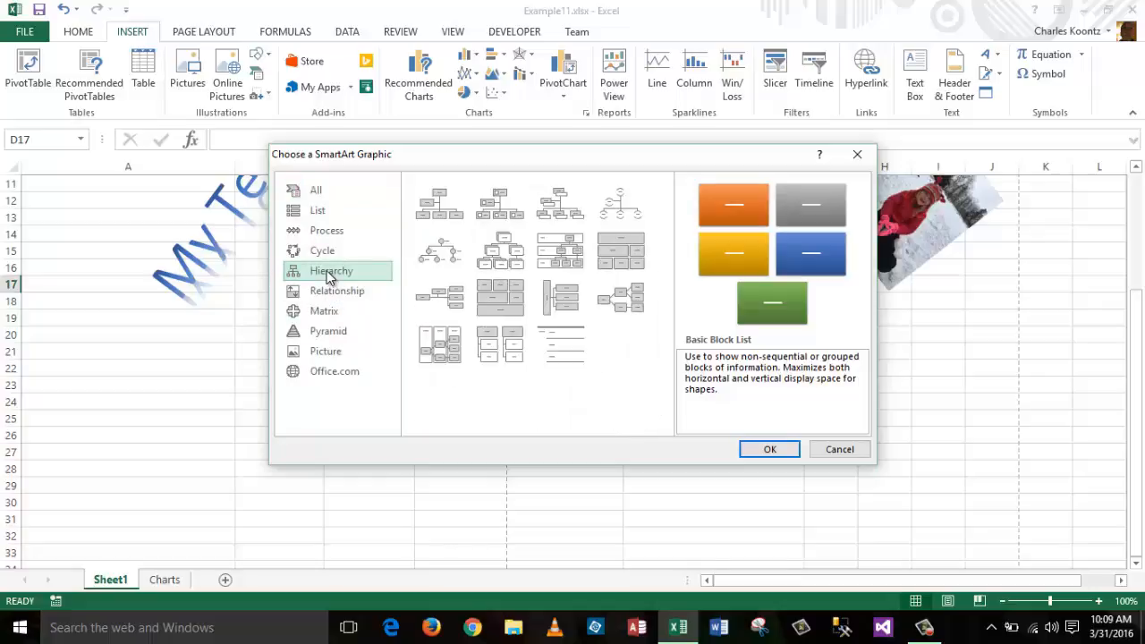
{"action": "left_click", "coordinate": [439, 210]}
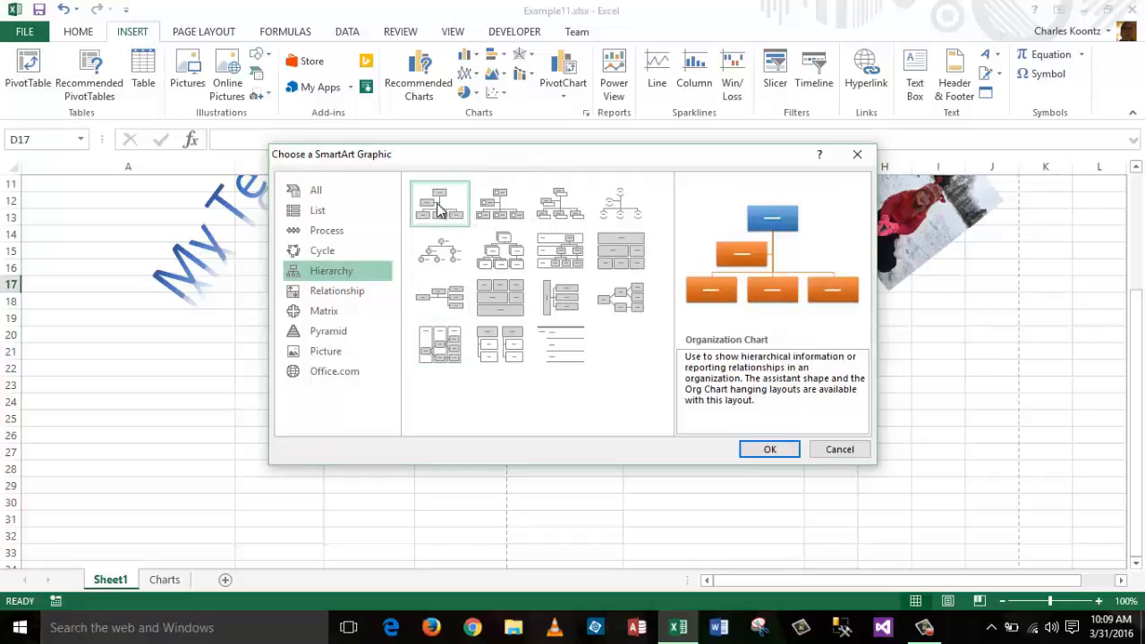
{"action": "left_click", "coordinate": [771, 450]}
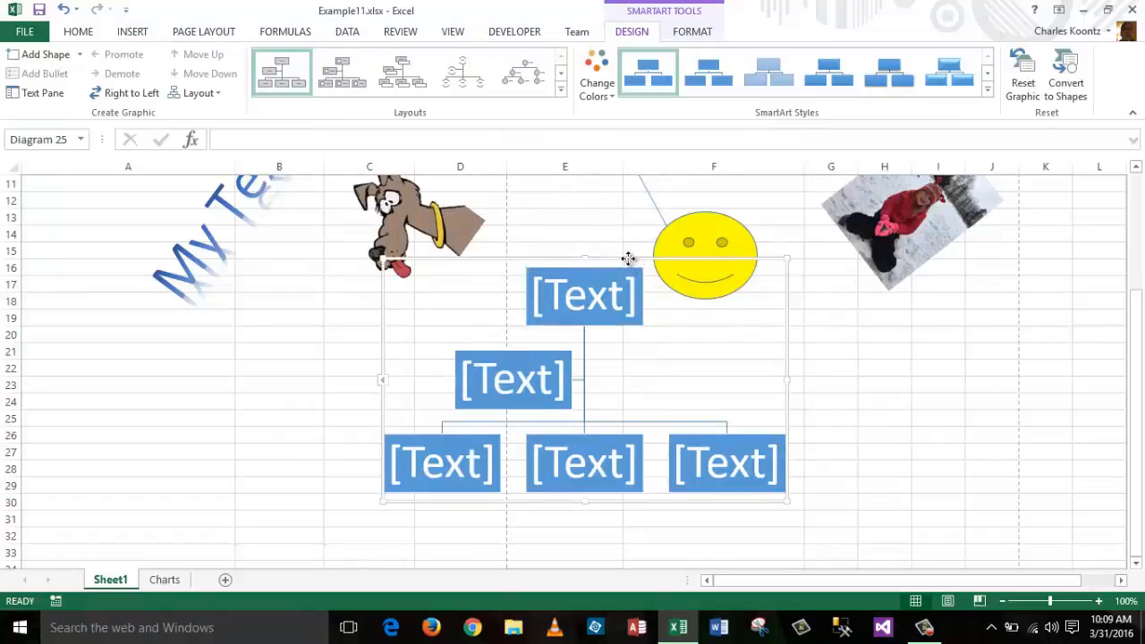
{"action": "left_click_drag", "start_coordinate": [629, 260], "coordinate": [604, 311]}
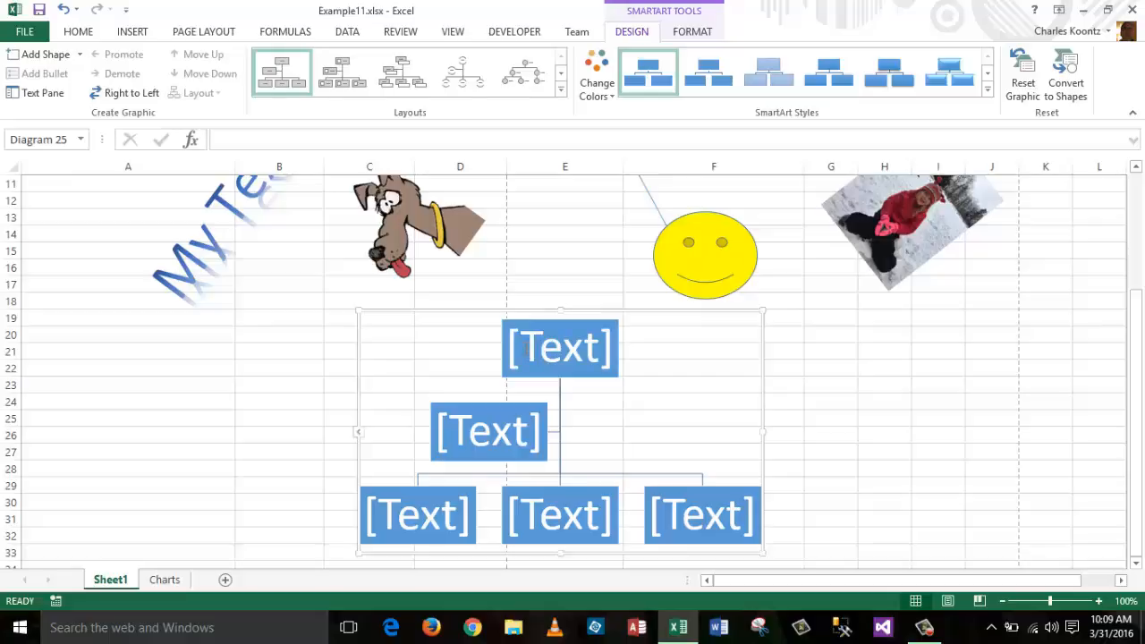
Step: Label the topmost box of the organization chart "President" and make that text bold
{"action": "left_click", "coordinate": [514, 349]}
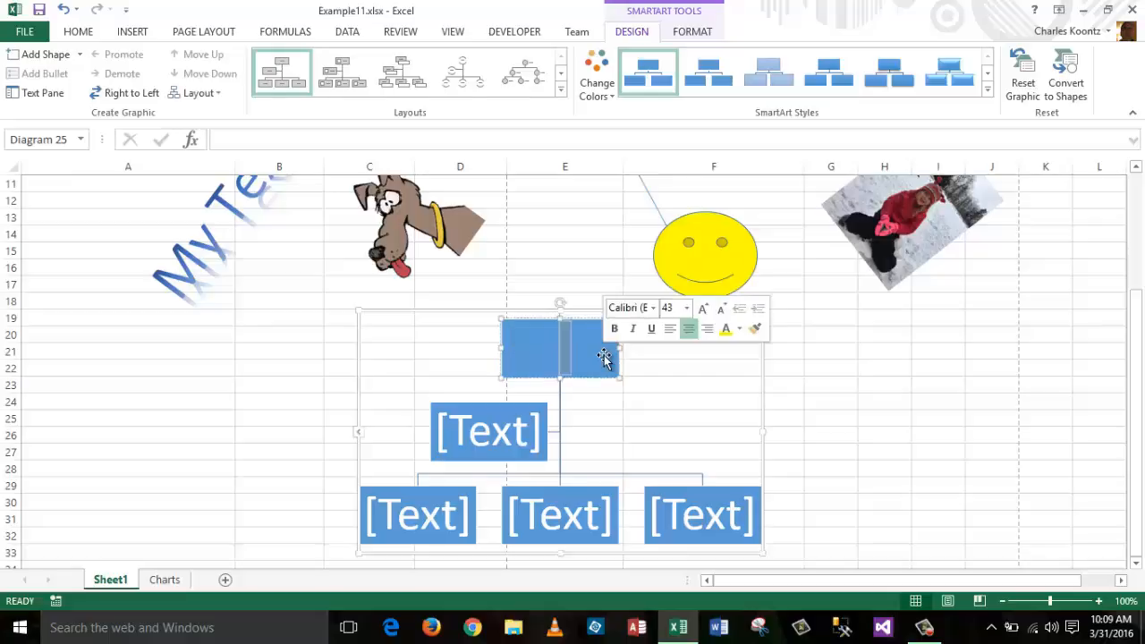
{"action": "type", "text": "Pres"}
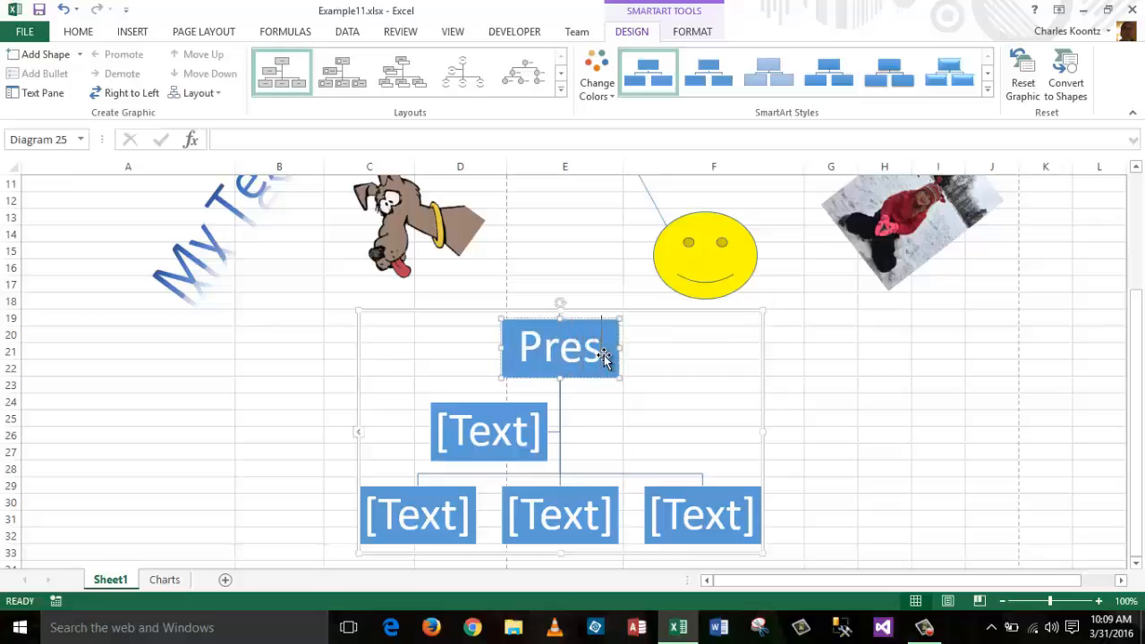
{"action": "type", "text": "ident"}
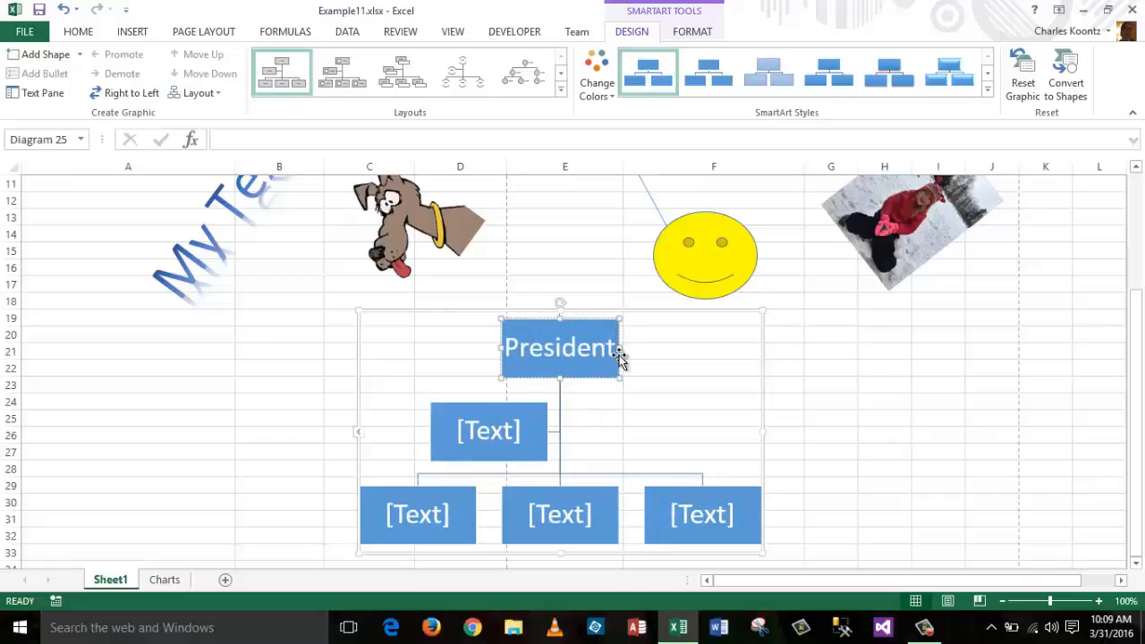
{"action": "double_click", "coordinate": [547, 349]}
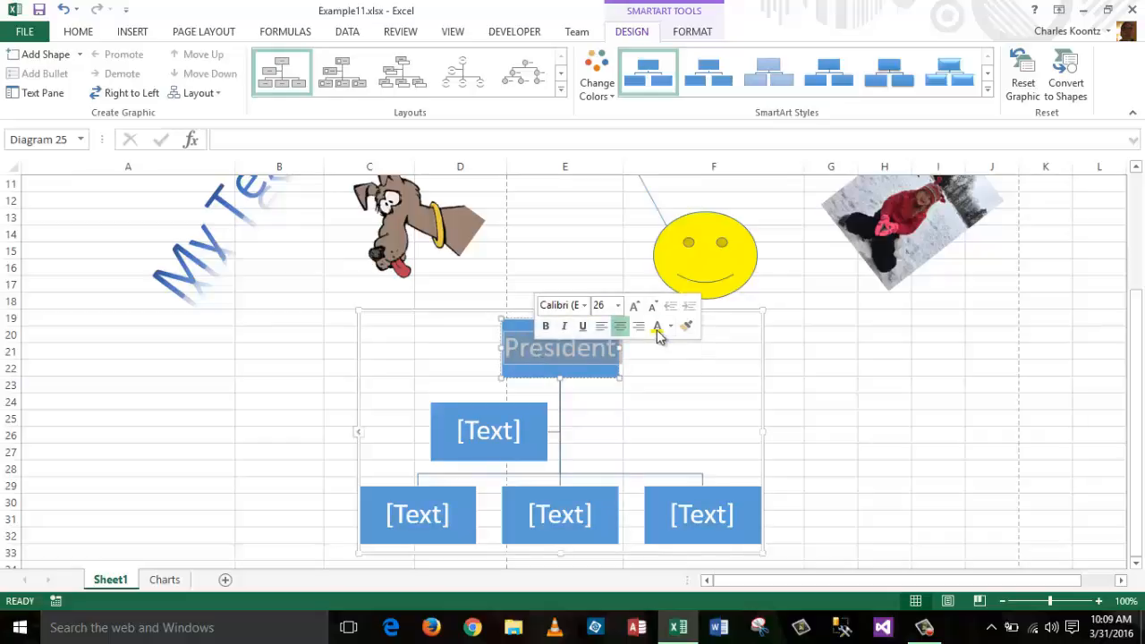
{"action": "left_click", "coordinate": [547, 329]}
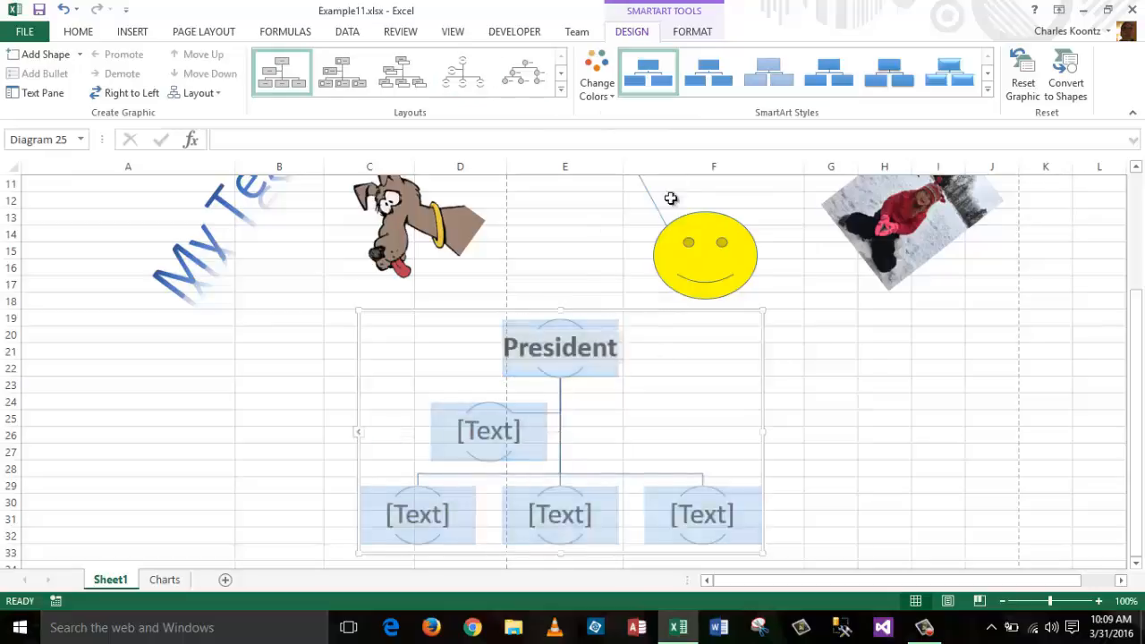
{"action": "left_click", "coordinate": [998, 417]}
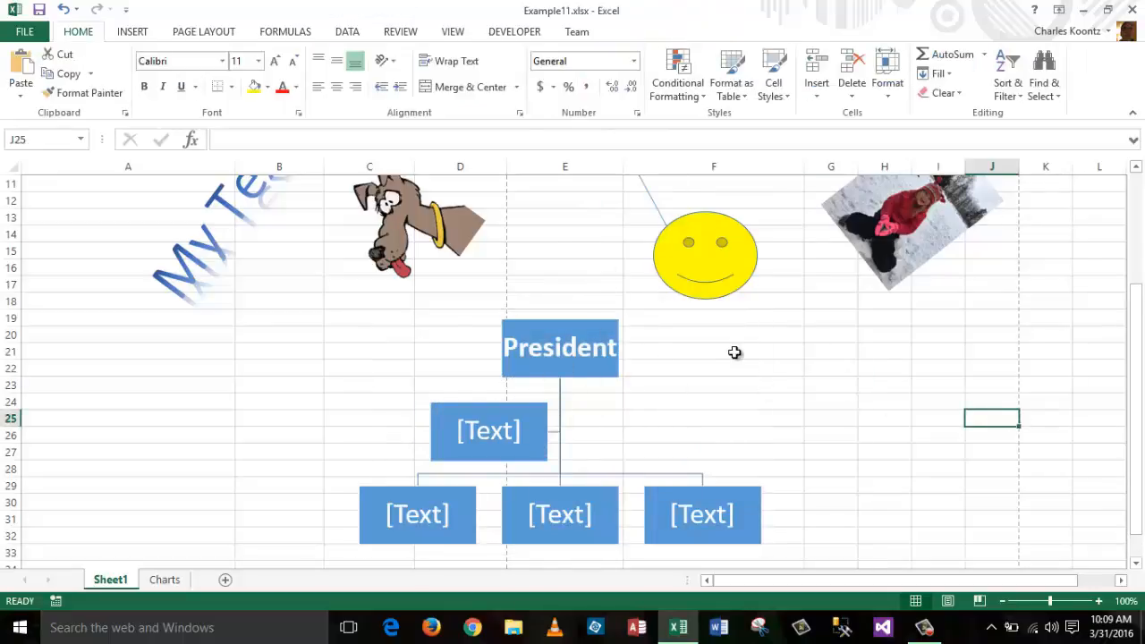
{"action": "left_click", "coordinate": [579, 348]}
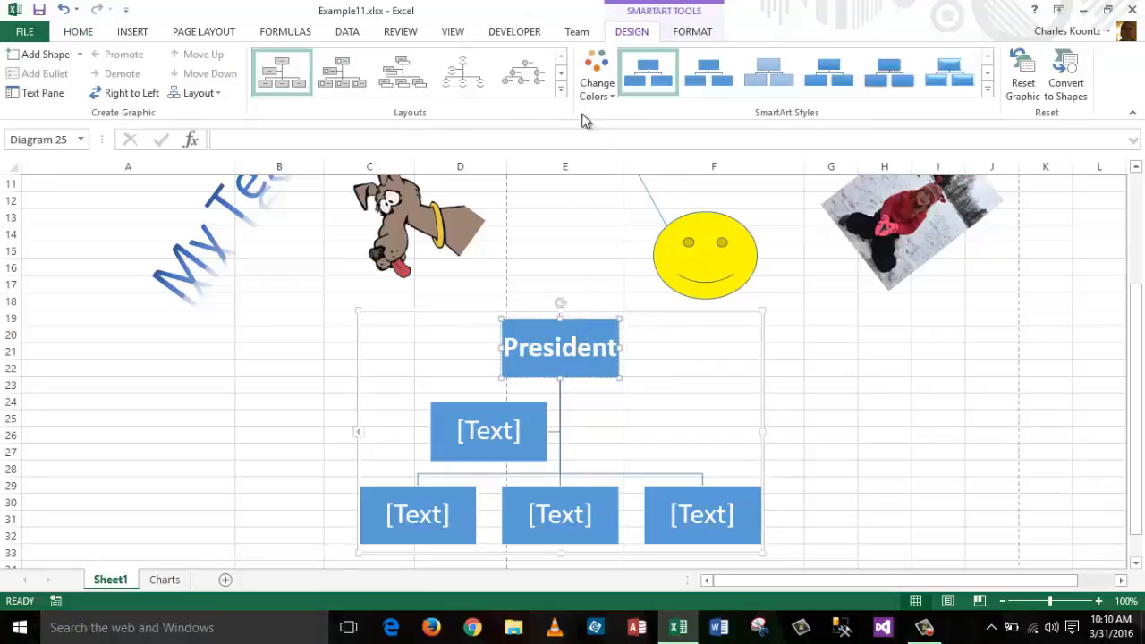
{"action": "left_click", "coordinate": [693, 32]}
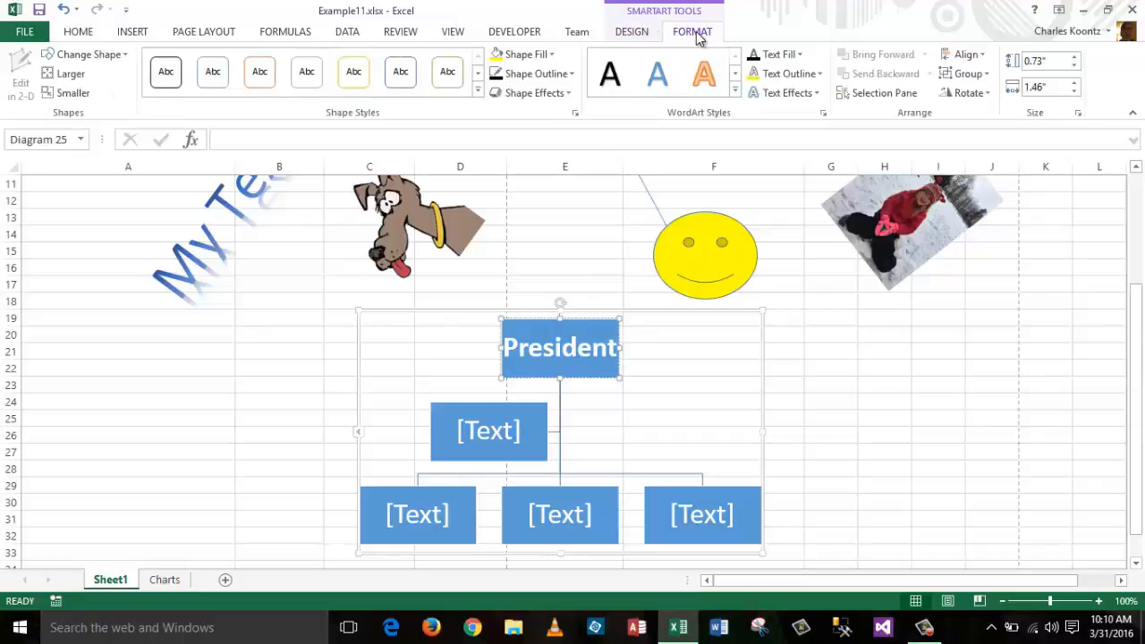
{"action": "left_click", "coordinate": [552, 55]}
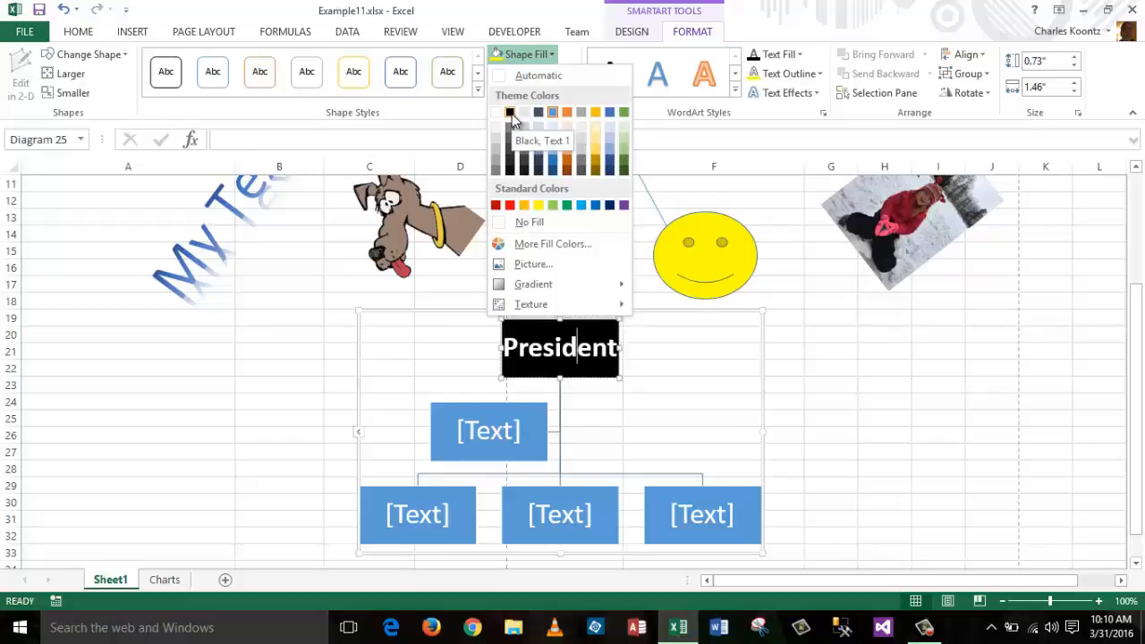
{"action": "left_click", "coordinate": [938, 361]}
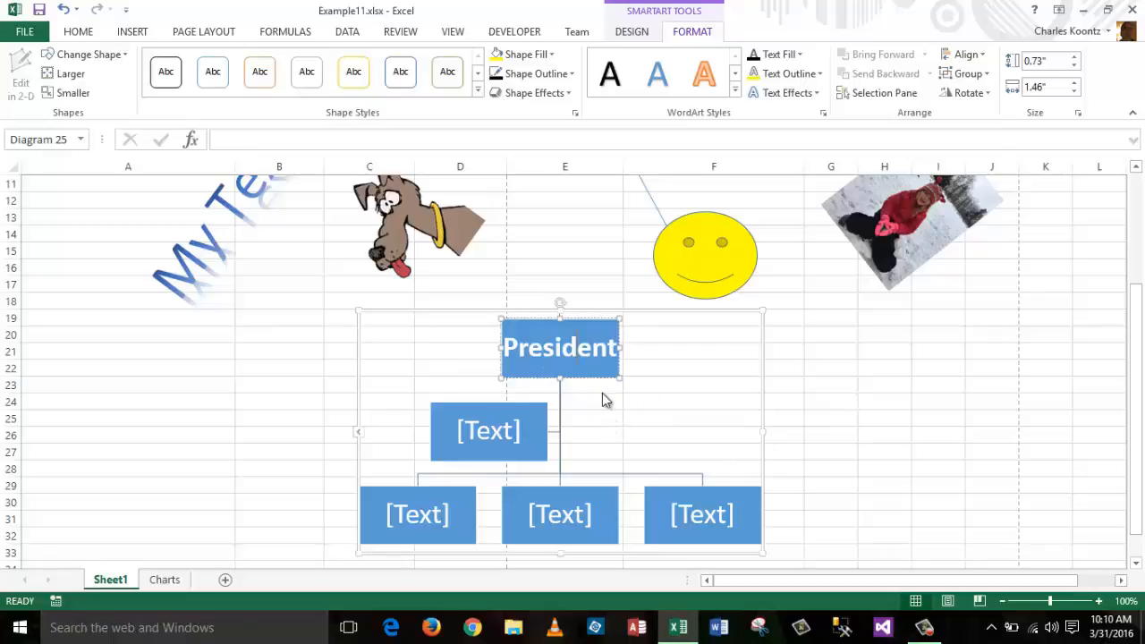
Step: Label the assistant box below President "VP1" in the organization chart
{"action": "left_click", "coordinate": [531, 437]}
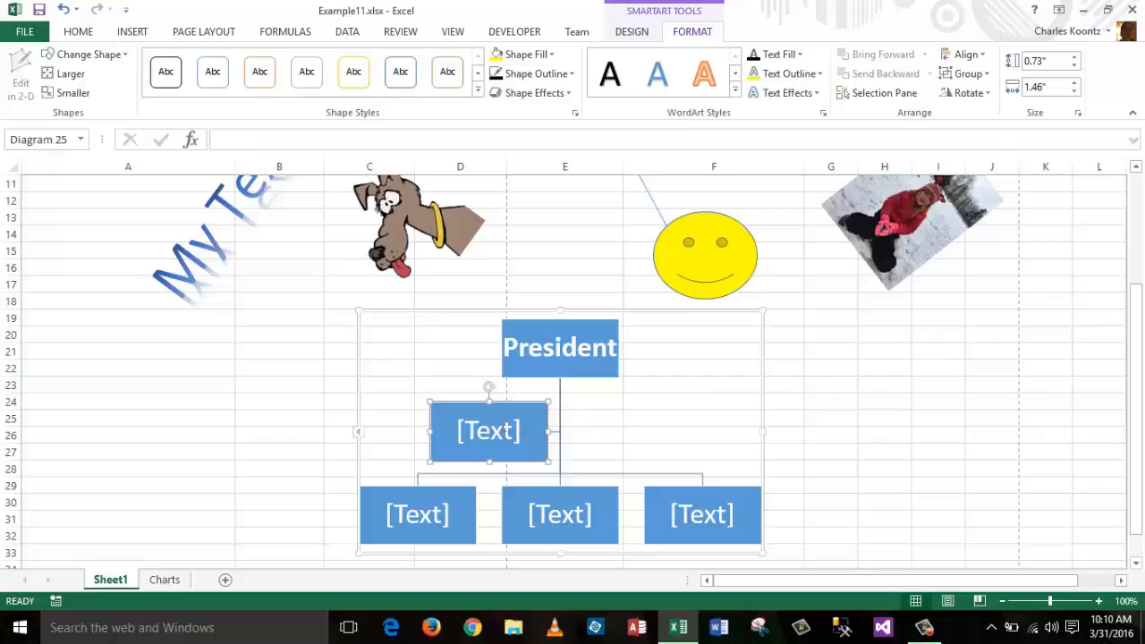
{"action": "left_click", "coordinate": [493, 416]}
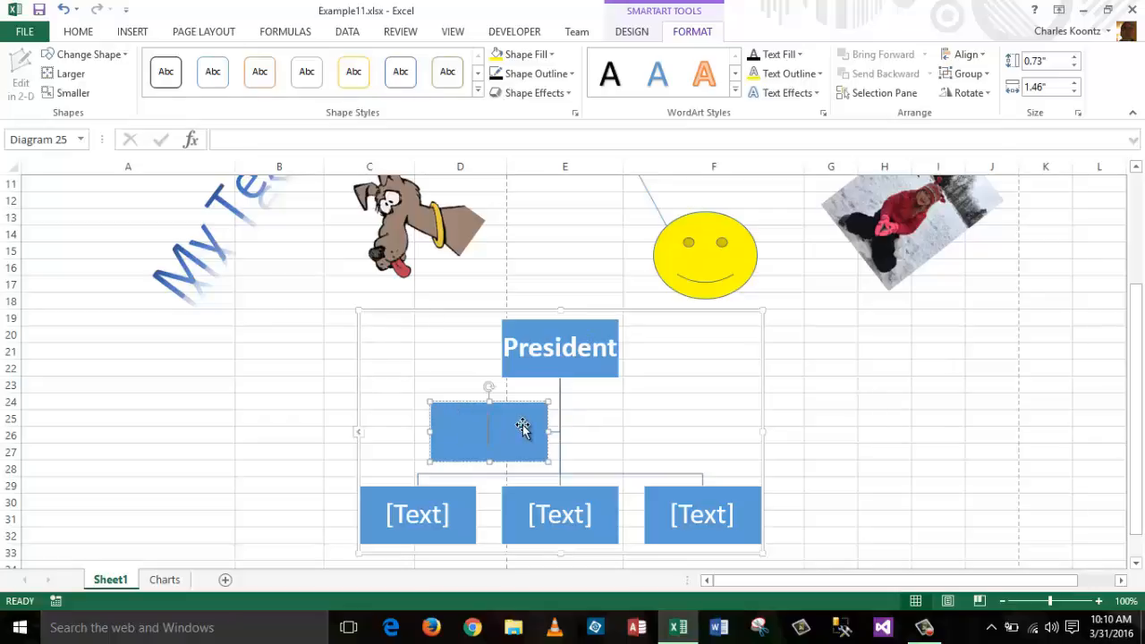
{"action": "type", "text": "VP1"}
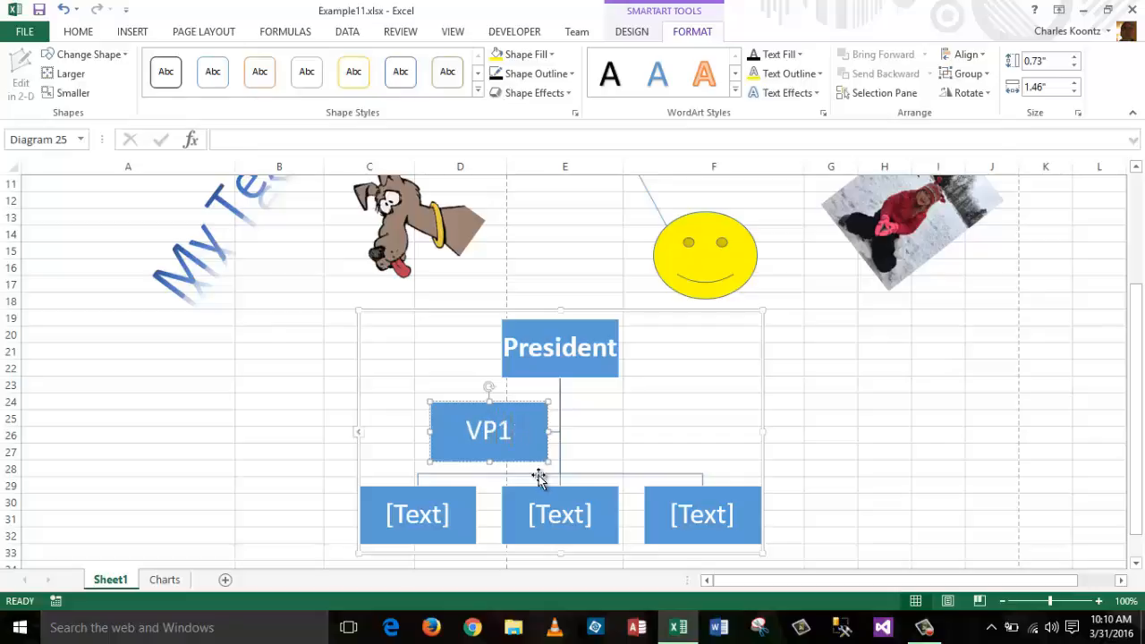
{"action": "key", "text": "Escape"}
Step: Add a shape after the VP1 box in the organization chart and label it "VP2"
{"action": "right_click", "coordinate": [525, 446]}
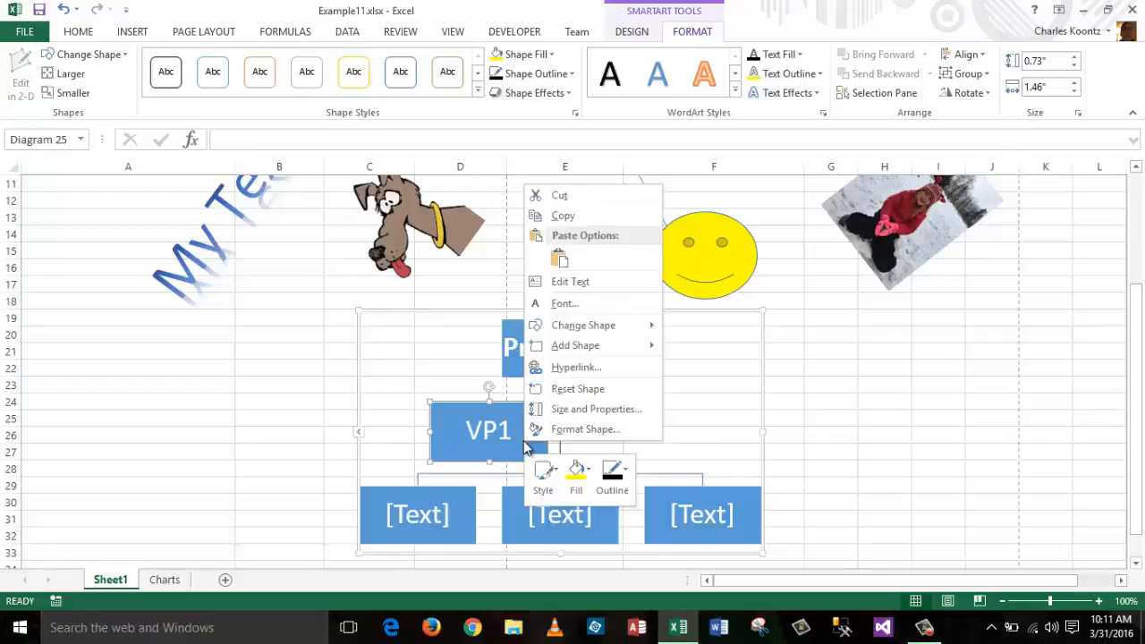
{"action": "mouse_move", "coordinate": [562, 349]}
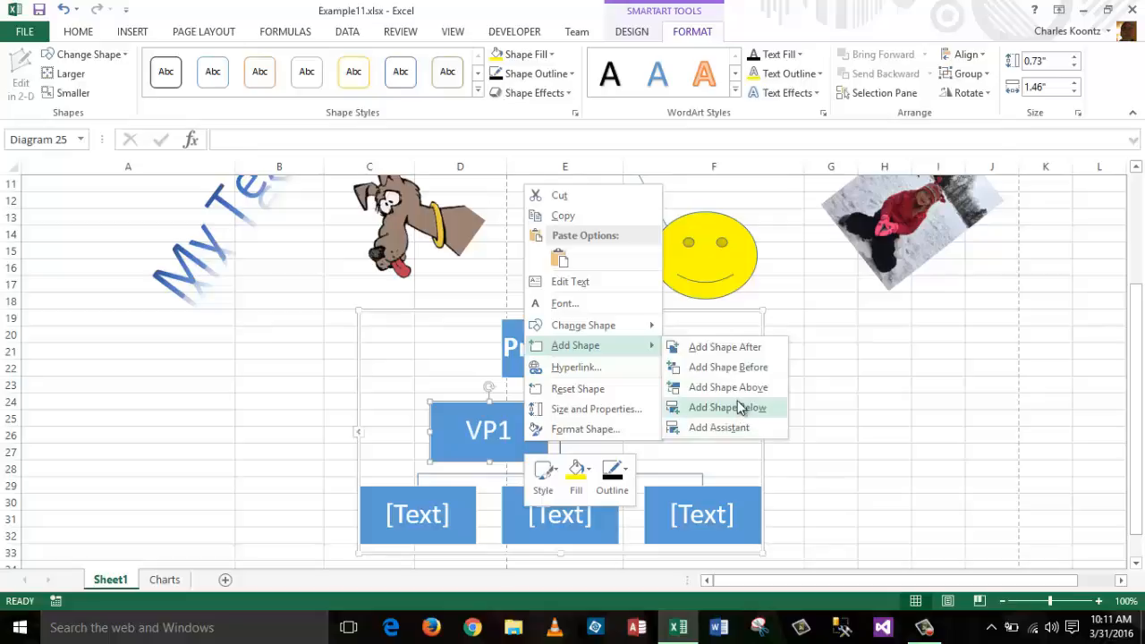
{"action": "left_click", "coordinate": [730, 351]}
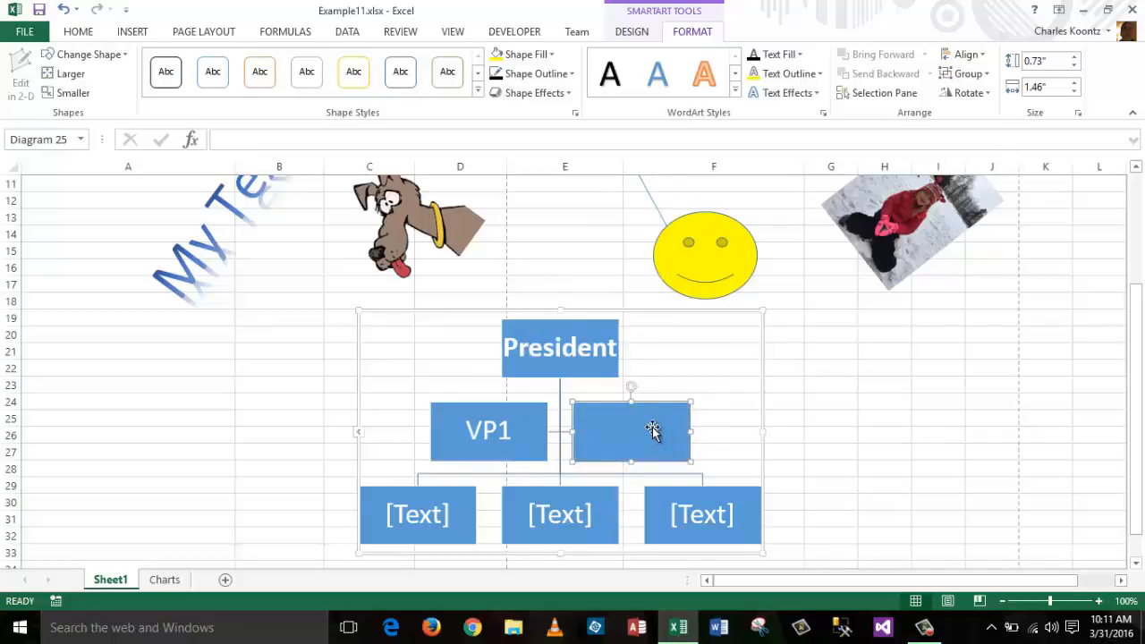
{"action": "type", "text": "VP2"}
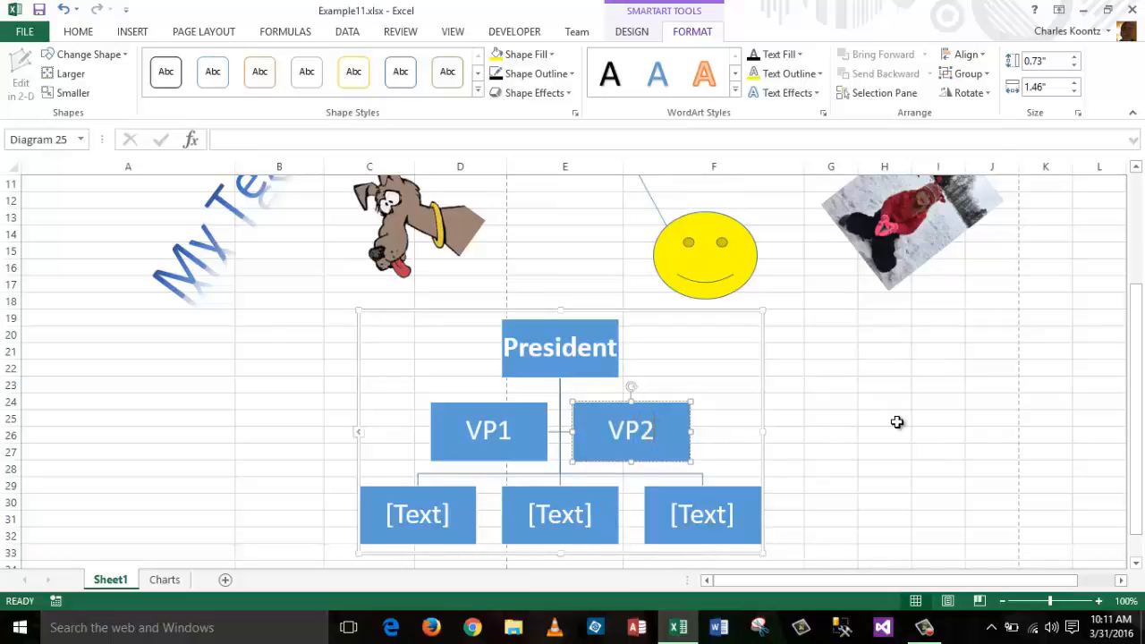
{"action": "left_click_drag", "start_coordinate": [1138, 364], "coordinate": [1138, 385]}
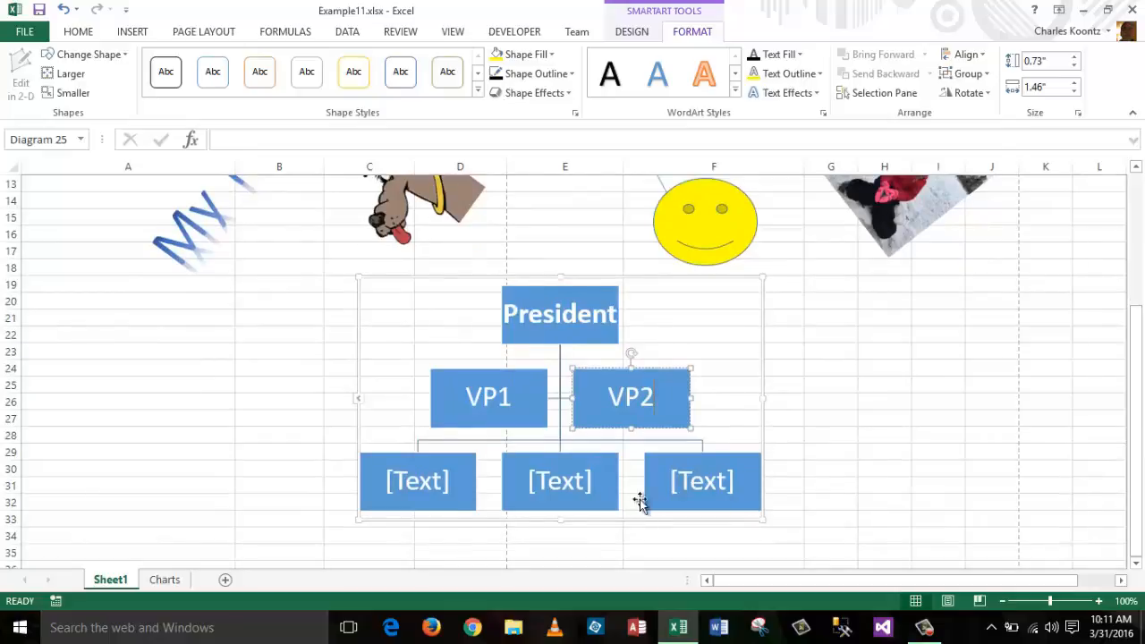
{"action": "left_click", "coordinate": [887, 433]}
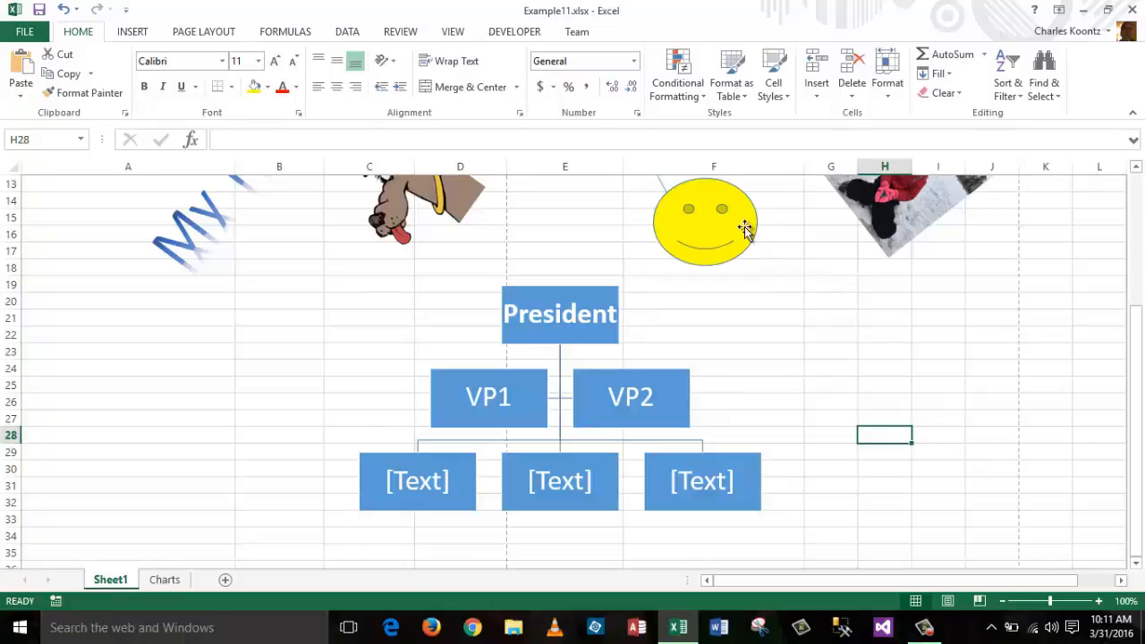
{"action": "left_click", "coordinate": [132, 32]}
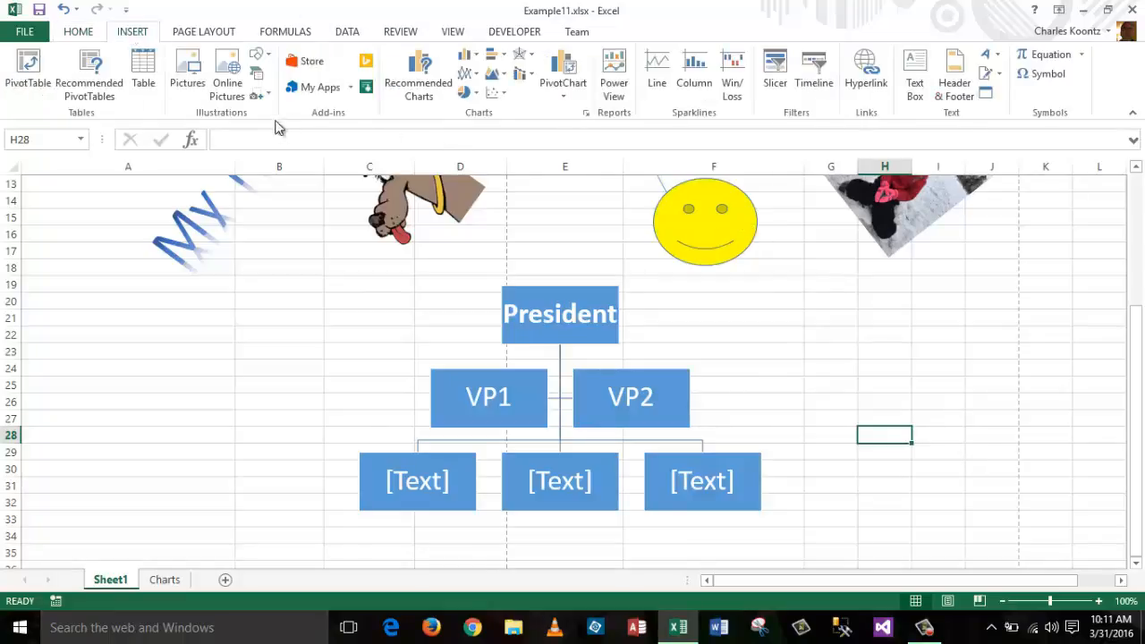
{"action": "left_click", "coordinate": [260, 76]}
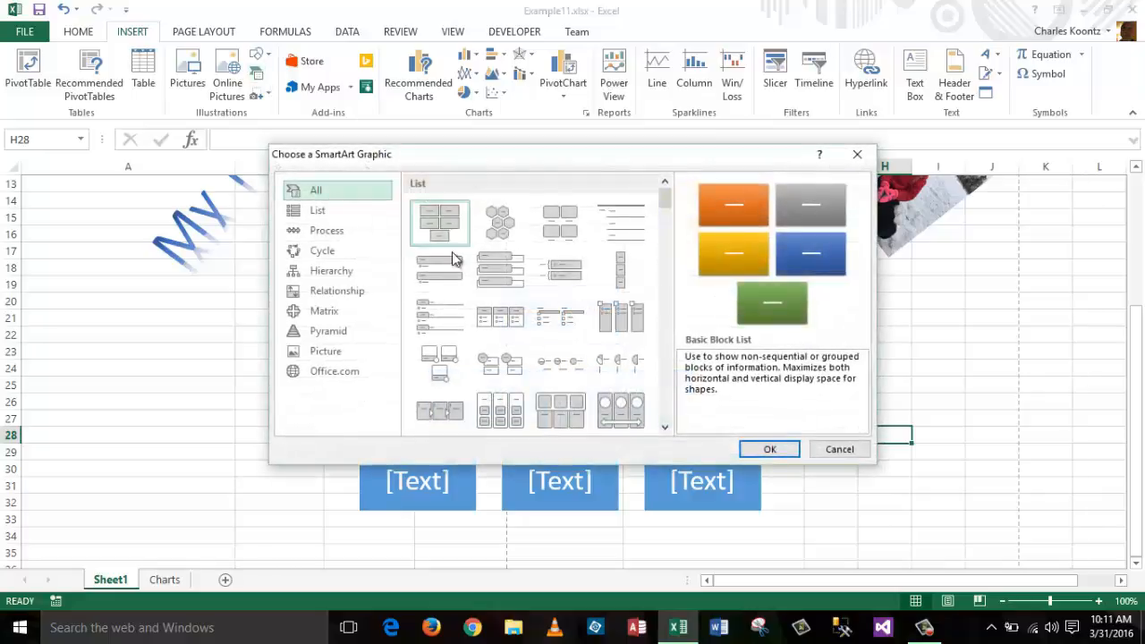
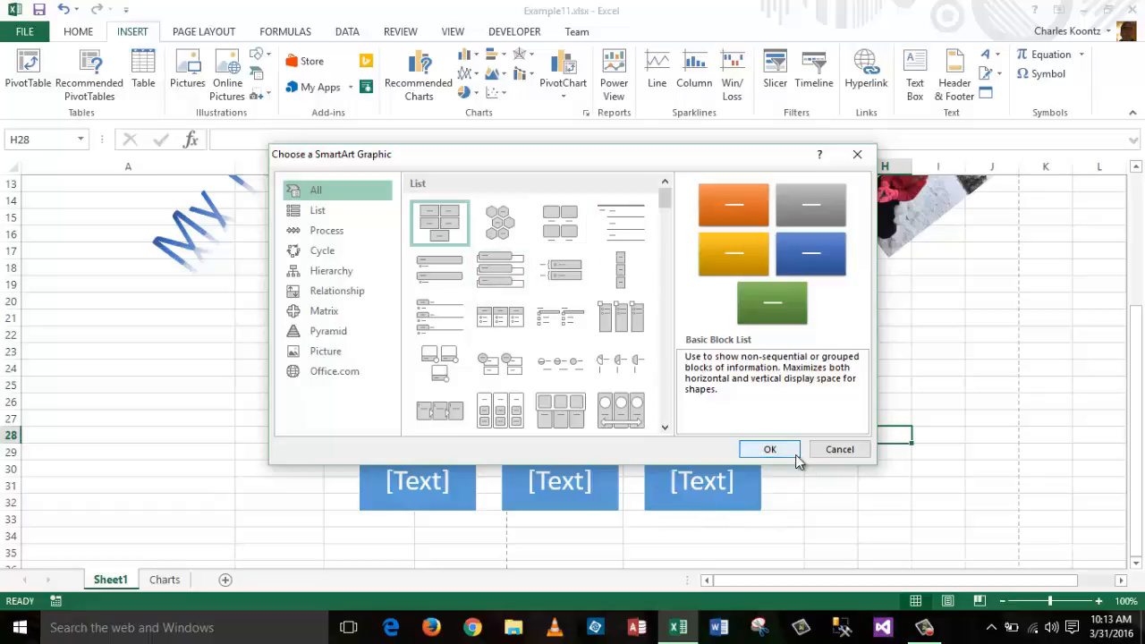
{"action": "left_click", "coordinate": [841, 450]}
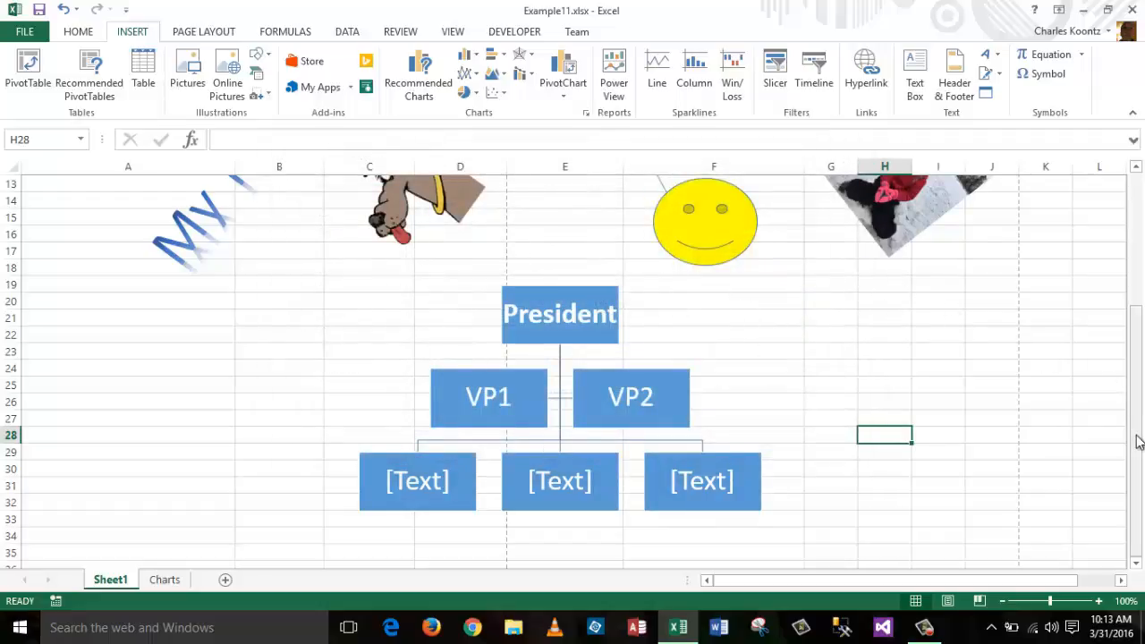
Step: Move the "My Text" WordArt straight down about two rows so that its frame clears the sales table's Totals row
{"action": "left_click_drag", "start_coordinate": [1135, 439], "coordinate": [1140, 331]}
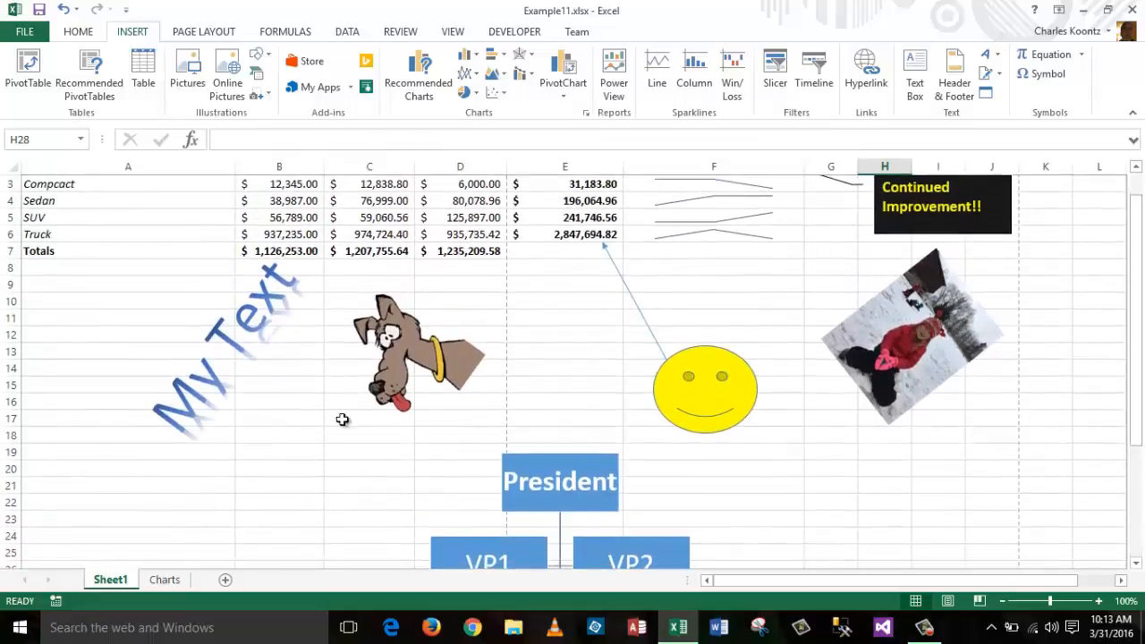
{"action": "left_click", "coordinate": [229, 347]}
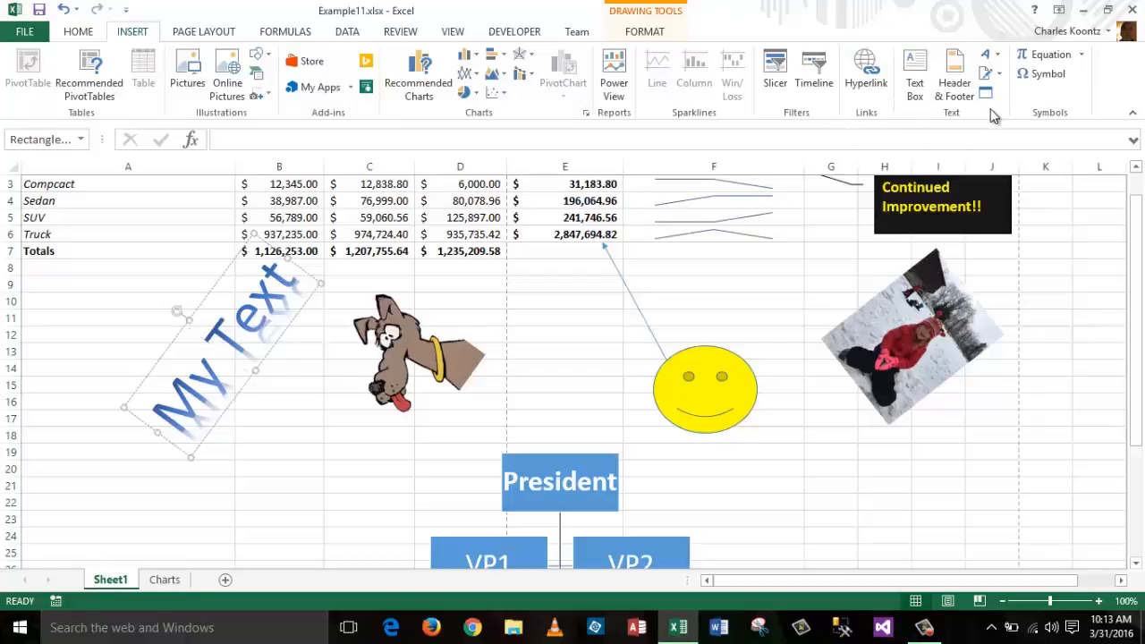
{"action": "left_click", "coordinate": [997, 61]}
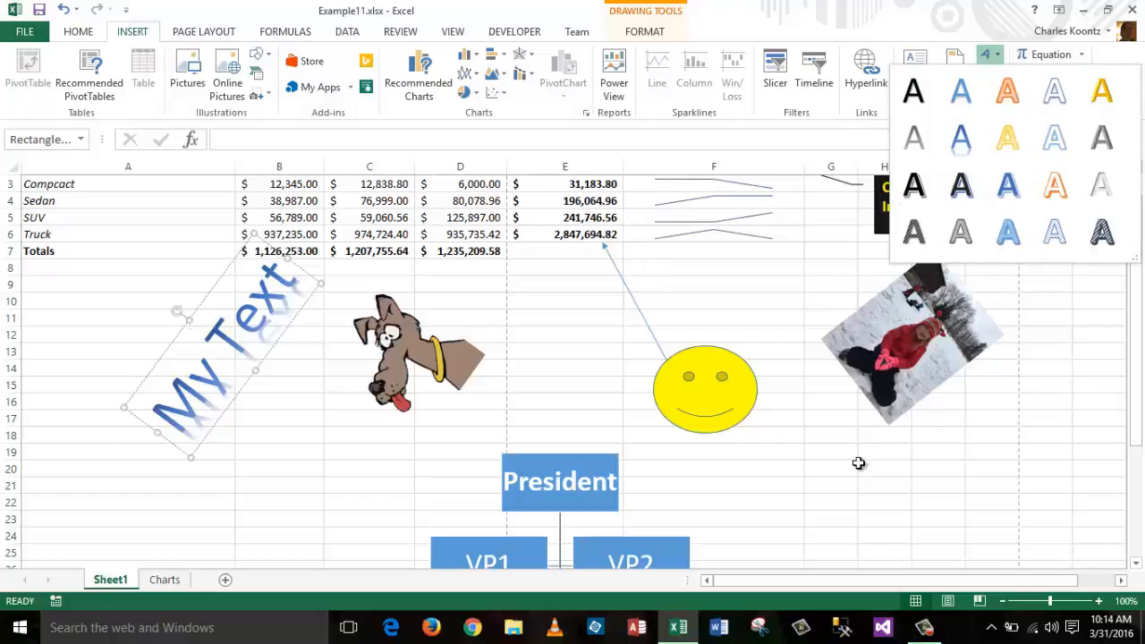
{"action": "key", "text": "Escape"}
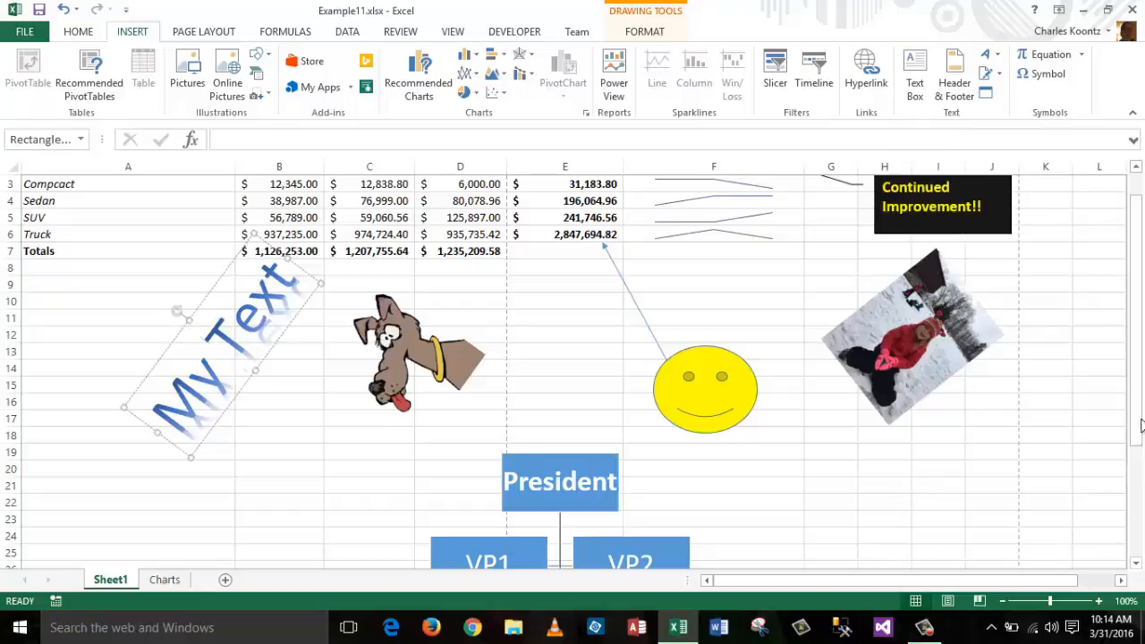
{"action": "left_click_drag", "start_coordinate": [1141, 425], "coordinate": [1138, 385]}
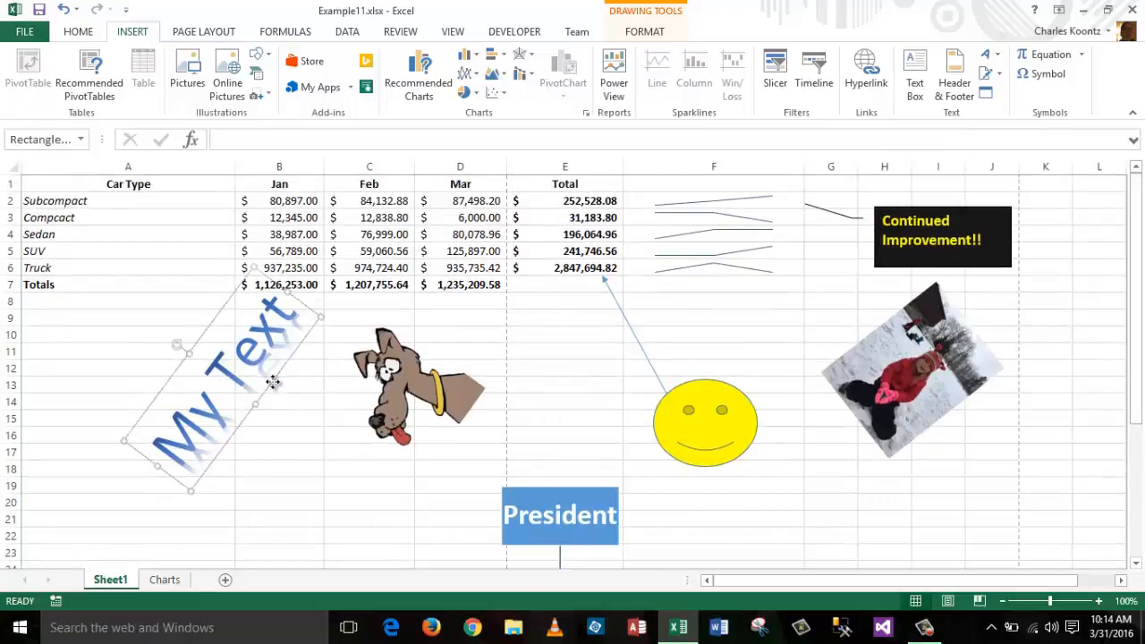
{"action": "left_click_drag", "start_coordinate": [273, 383], "coordinate": [275, 425]}
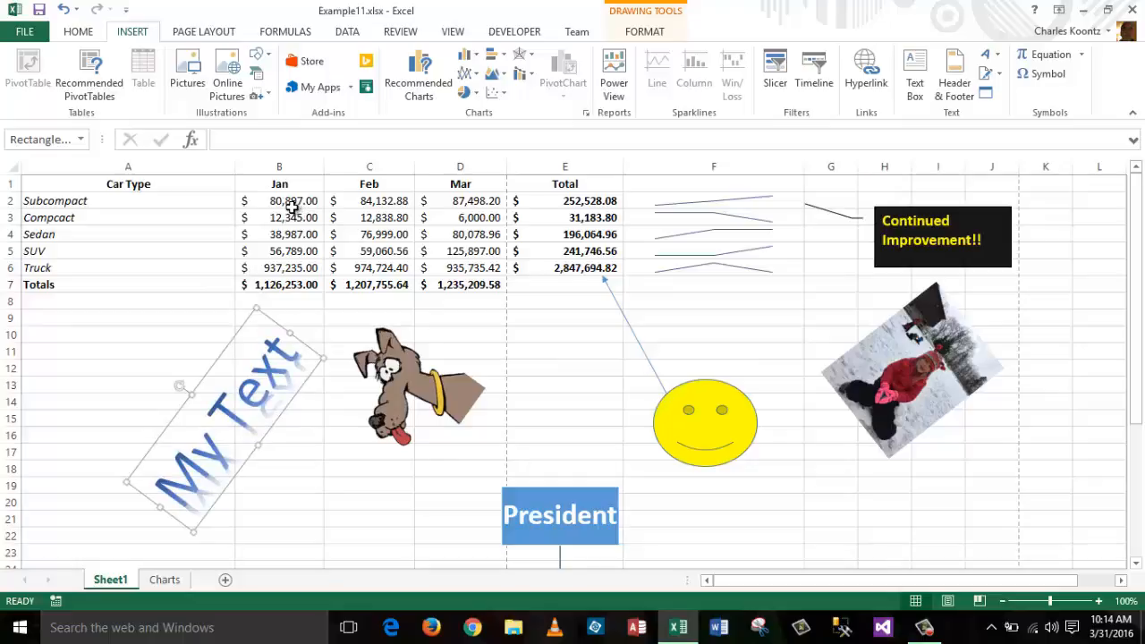
Step: Apply Top 10% conditional formatting to the January sales values in B2:B6
{"action": "left_click_drag", "start_coordinate": [277, 208], "coordinate": [557, 268]}
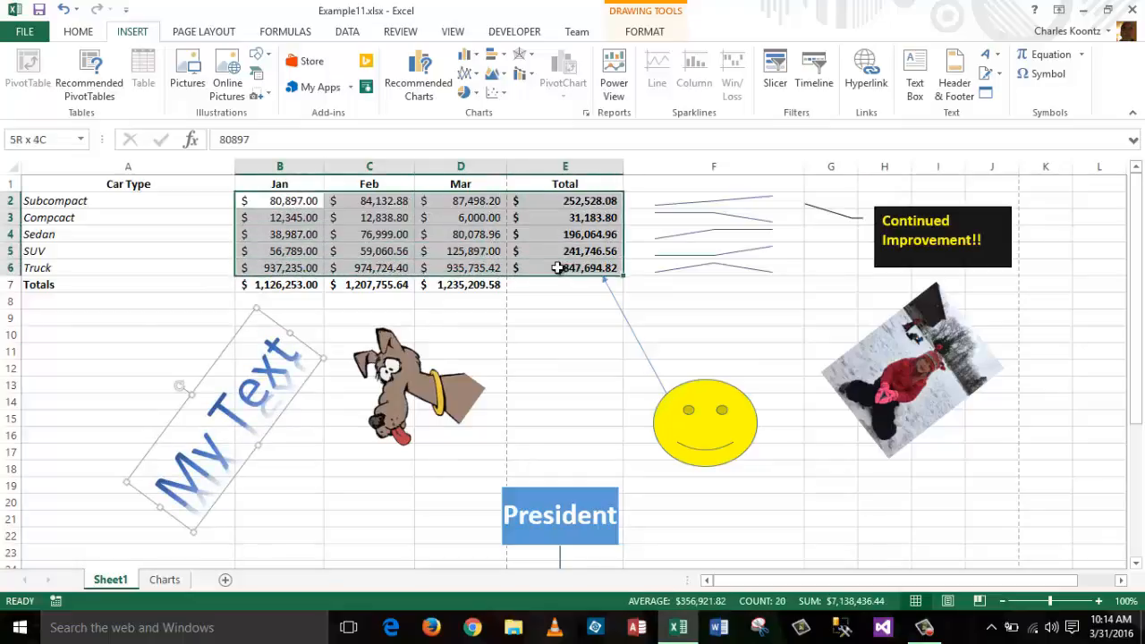
{"action": "left_click_drag", "start_coordinate": [279, 202], "coordinate": [280, 258]}
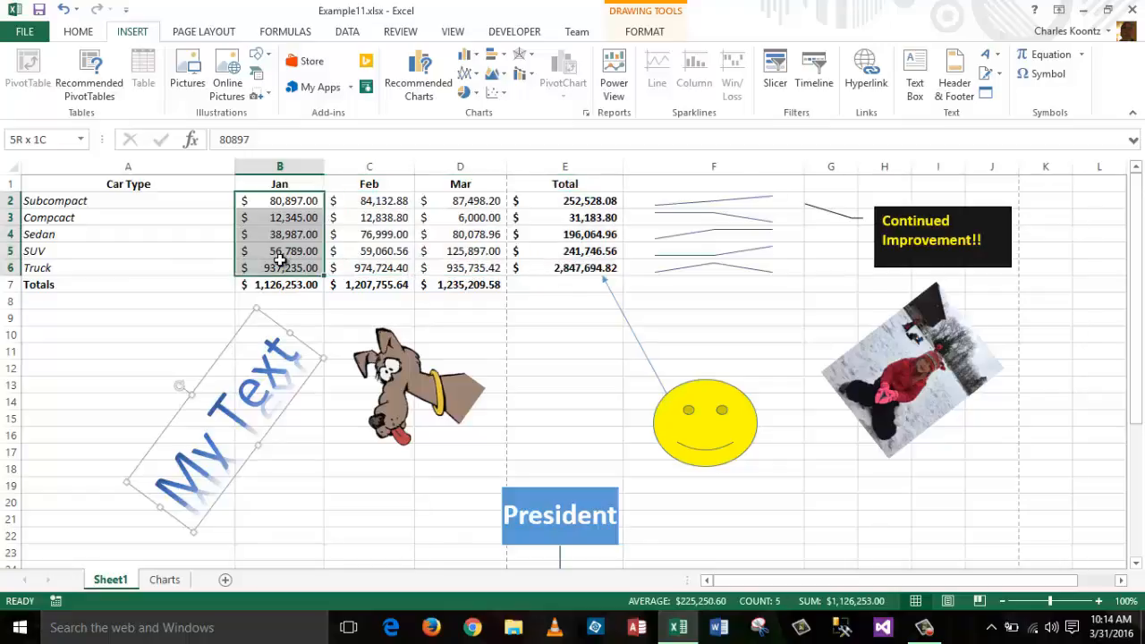
{"action": "left_click_drag", "start_coordinate": [280, 259], "coordinate": [280, 259]}
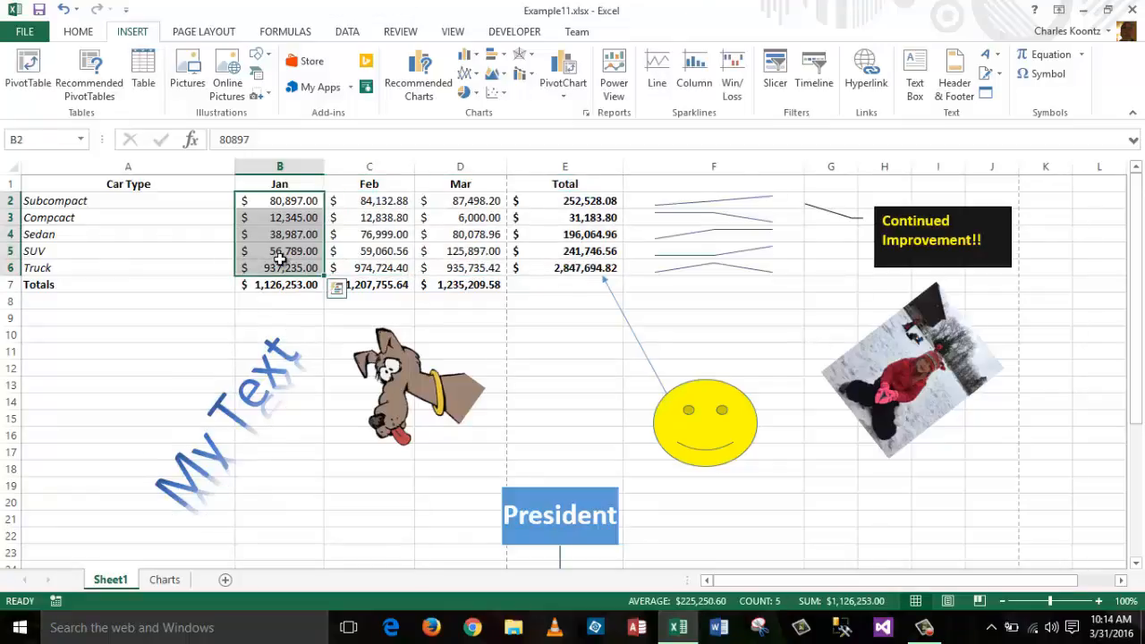
{"action": "left_click", "coordinate": [336, 289]}
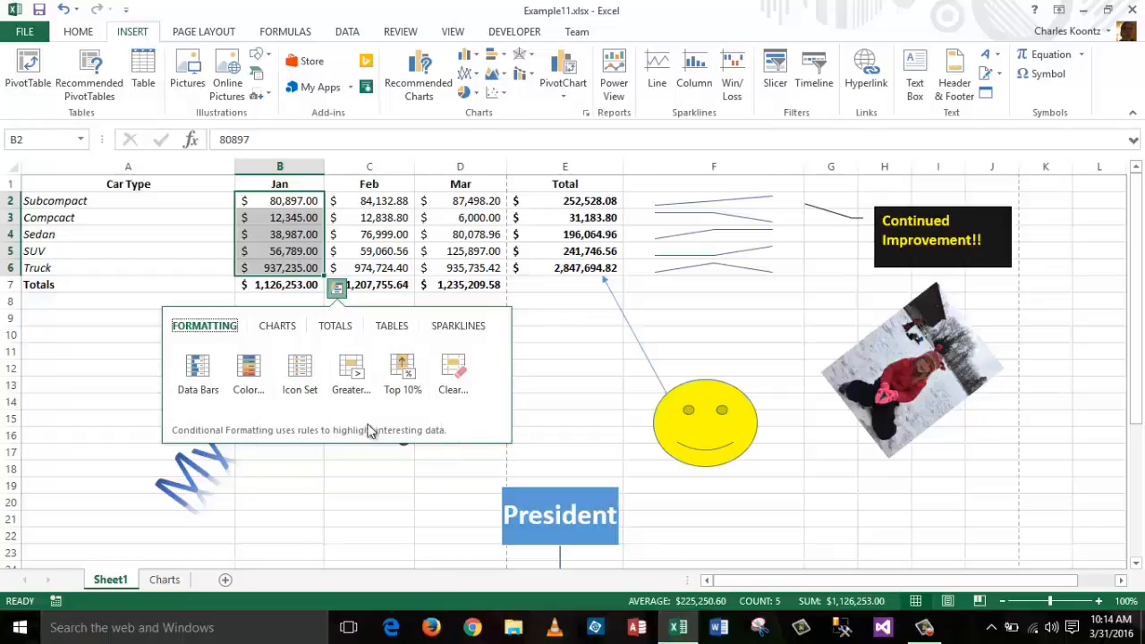
{"action": "left_click", "coordinate": [402, 367]}
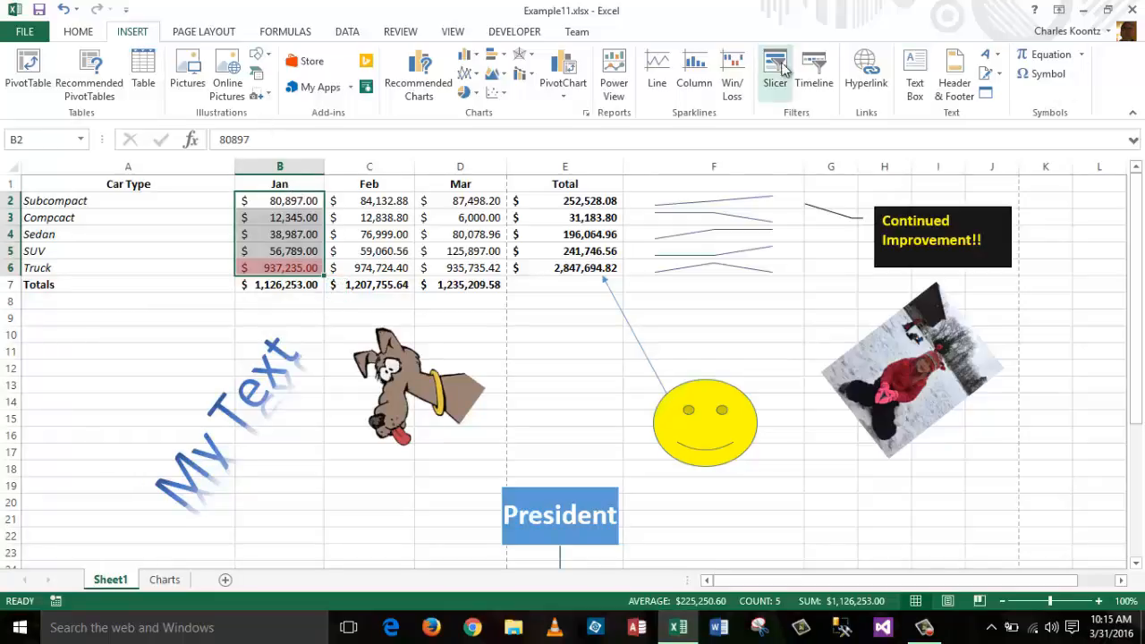
Step: Clear the conditional formatting rules from the selected January cells B2:B6 only
{"action": "left_click", "coordinate": [79, 34]}
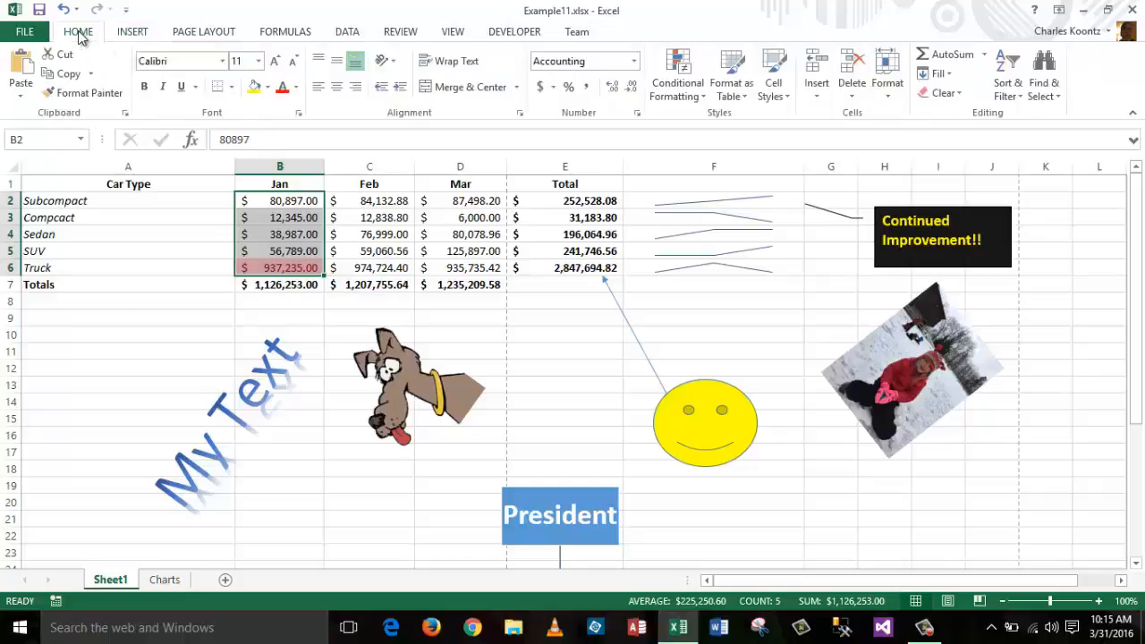
{"action": "left_click", "coordinate": [687, 76]}
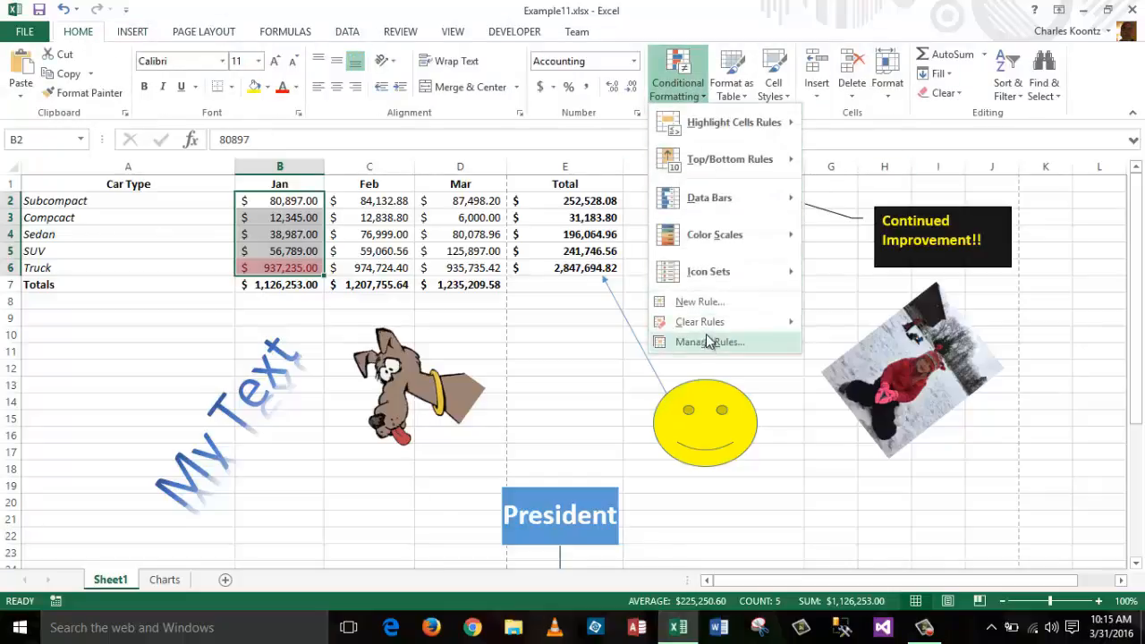
{"action": "mouse_move", "coordinate": [707, 323]}
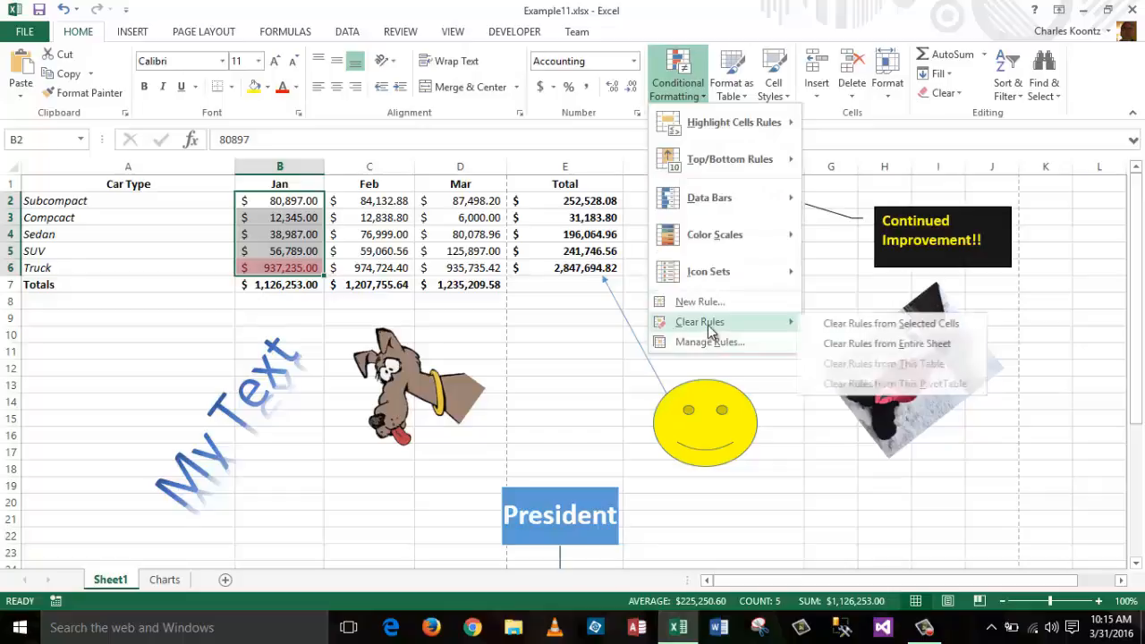
{"action": "left_click", "coordinate": [931, 325]}
{"action": "left_click", "coordinate": [799, 304]}
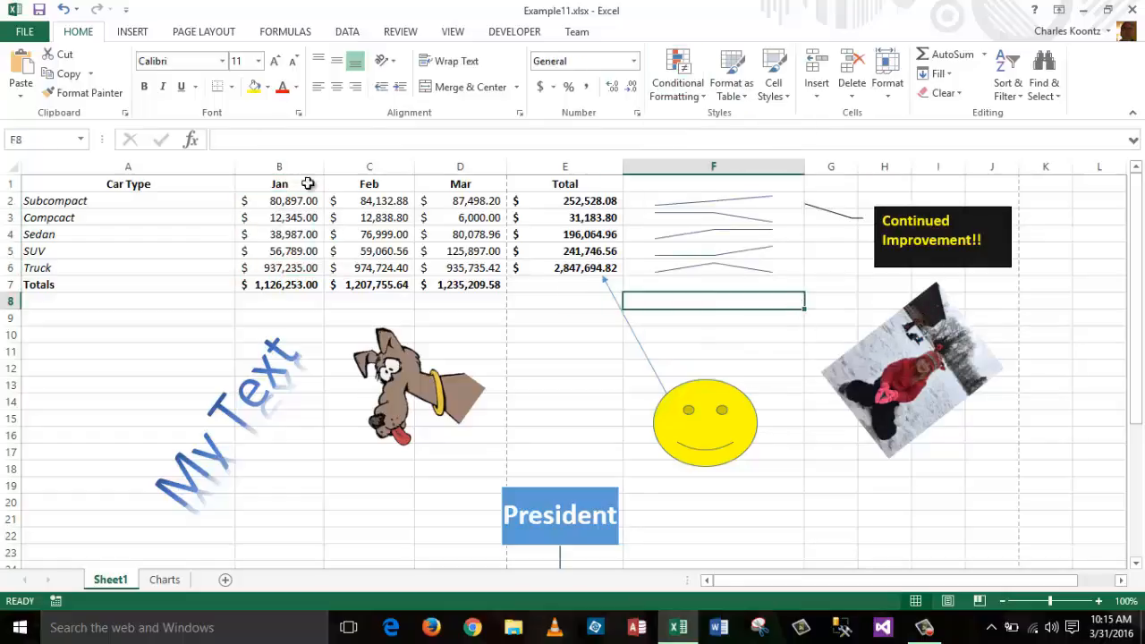
Step: Highlight the top 10% of the January sales in B2:B6 using the Quick Analysis formatting
{"action": "left_click_drag", "start_coordinate": [286, 202], "coordinate": [295, 269]}
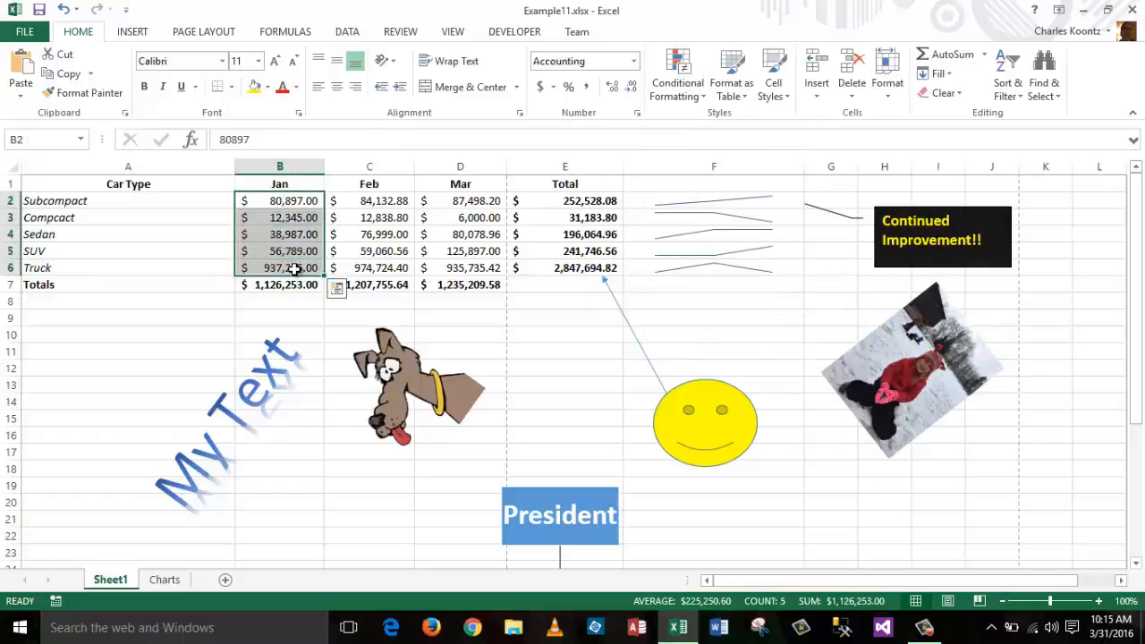
{"action": "left_click", "coordinate": [337, 288]}
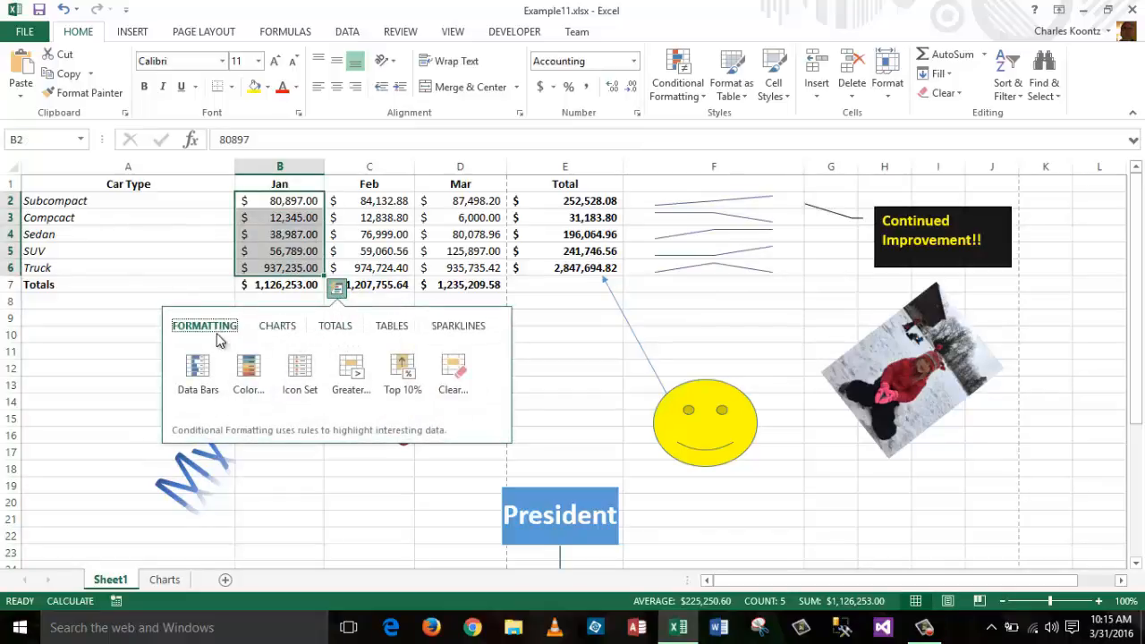
{"action": "left_click", "coordinate": [410, 367]}
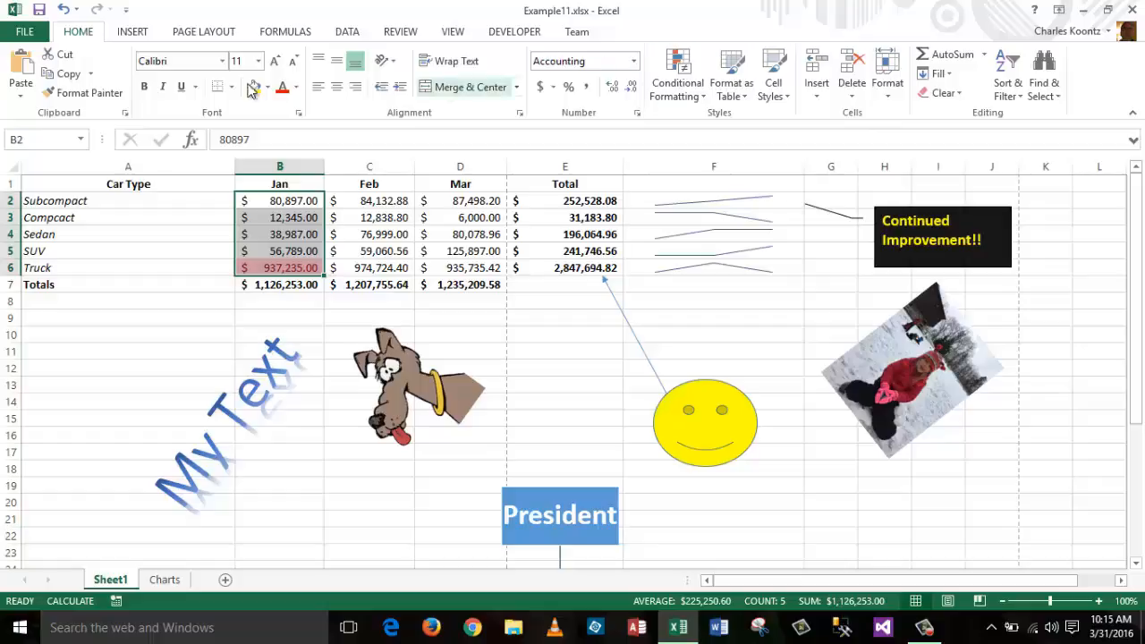
Step: Edit the conditional formatting rule on B2:B6 so it formats values ranking in the top 33% of the range
{"action": "left_click", "coordinate": [687, 76]}
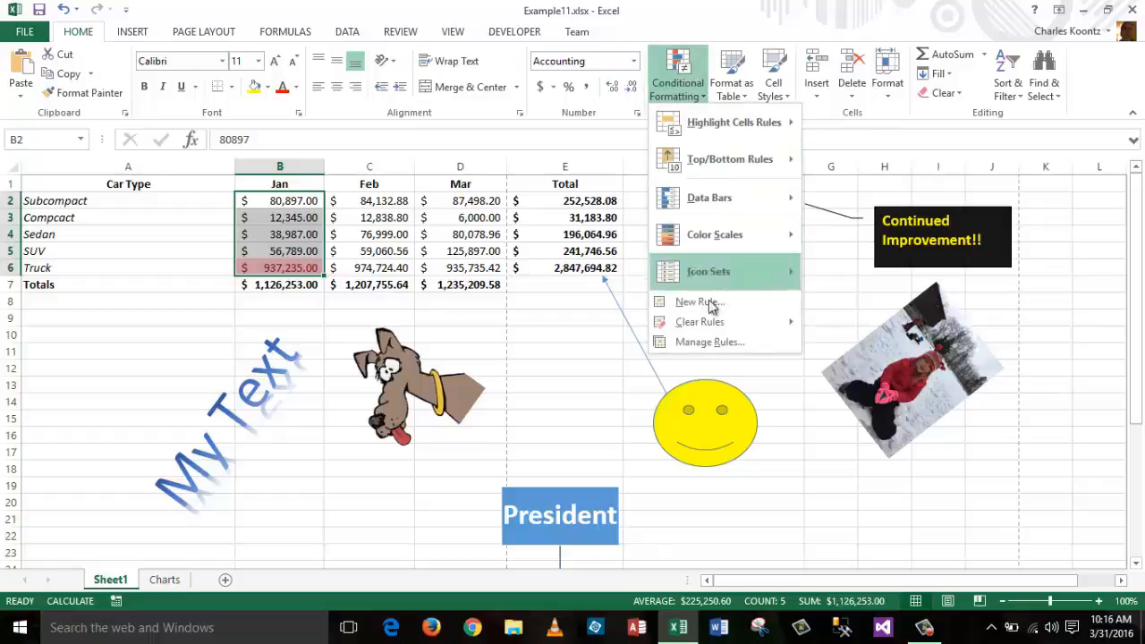
{"action": "left_click", "coordinate": [721, 349]}
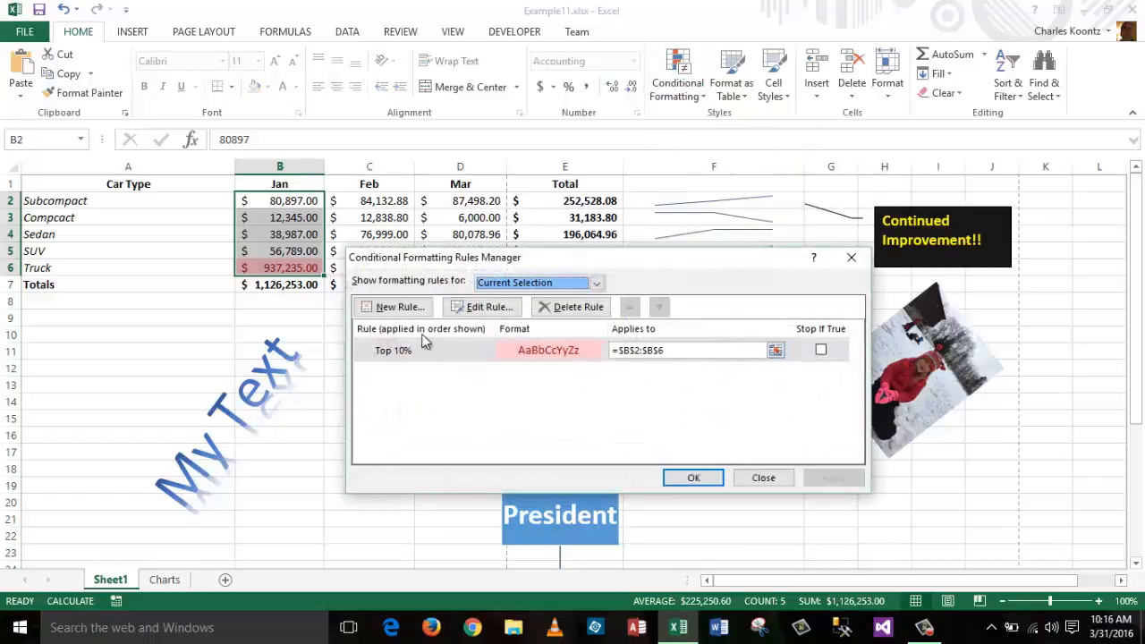
{"action": "left_click", "coordinate": [492, 308]}
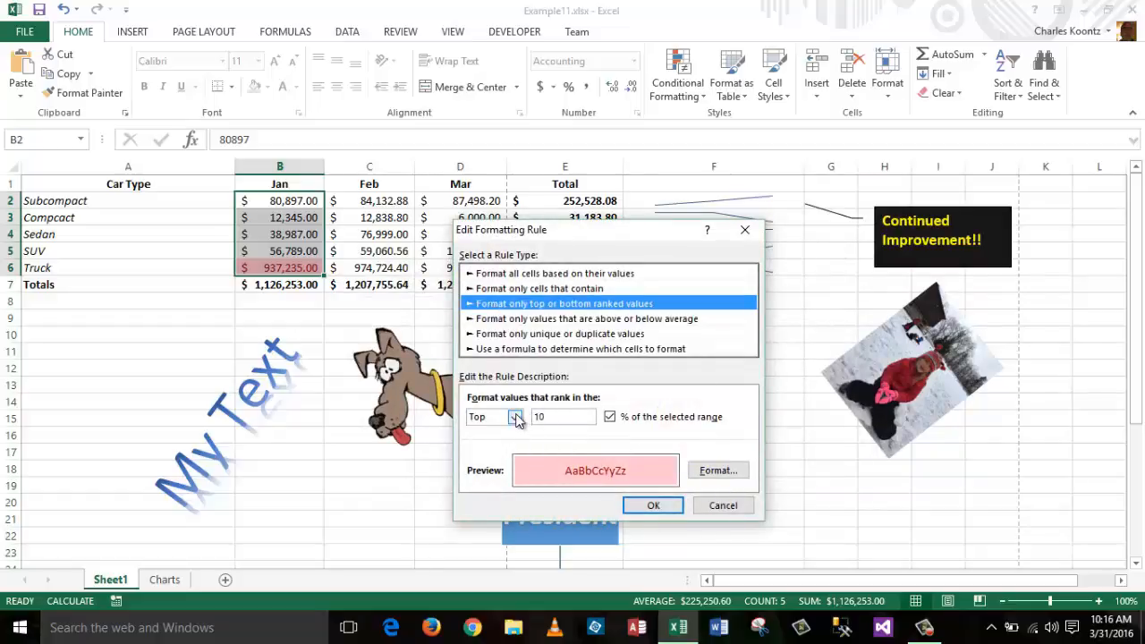
{"action": "left_click", "coordinate": [515, 418]}
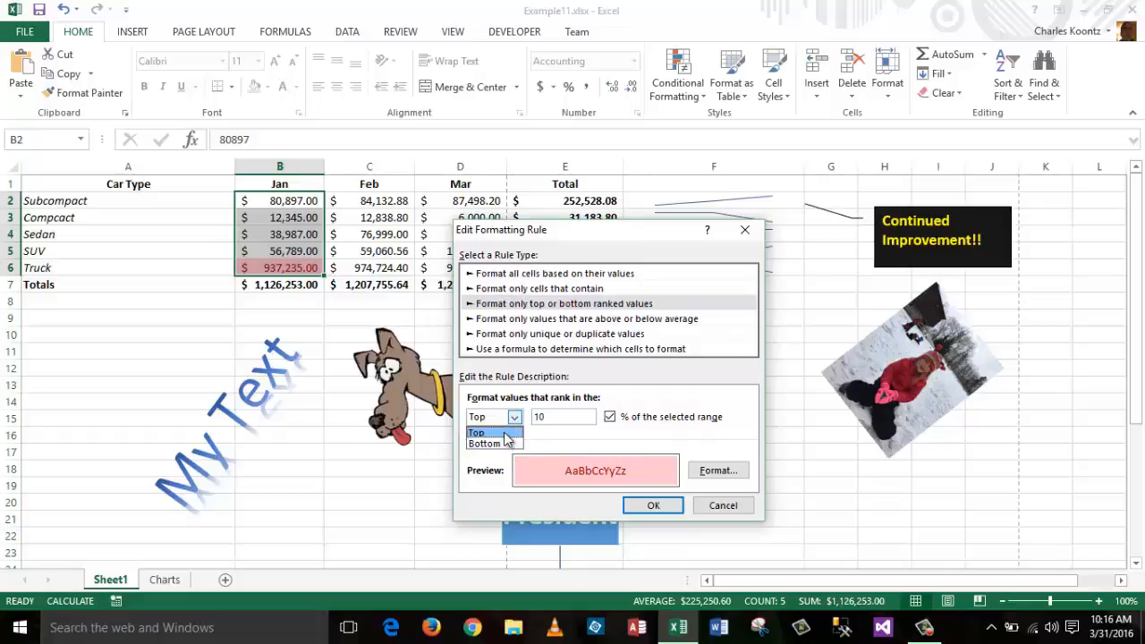
{"action": "left_click", "coordinate": [505, 433]}
{"action": "left_click_drag", "start_coordinate": [555, 419], "coordinate": [528, 420]}
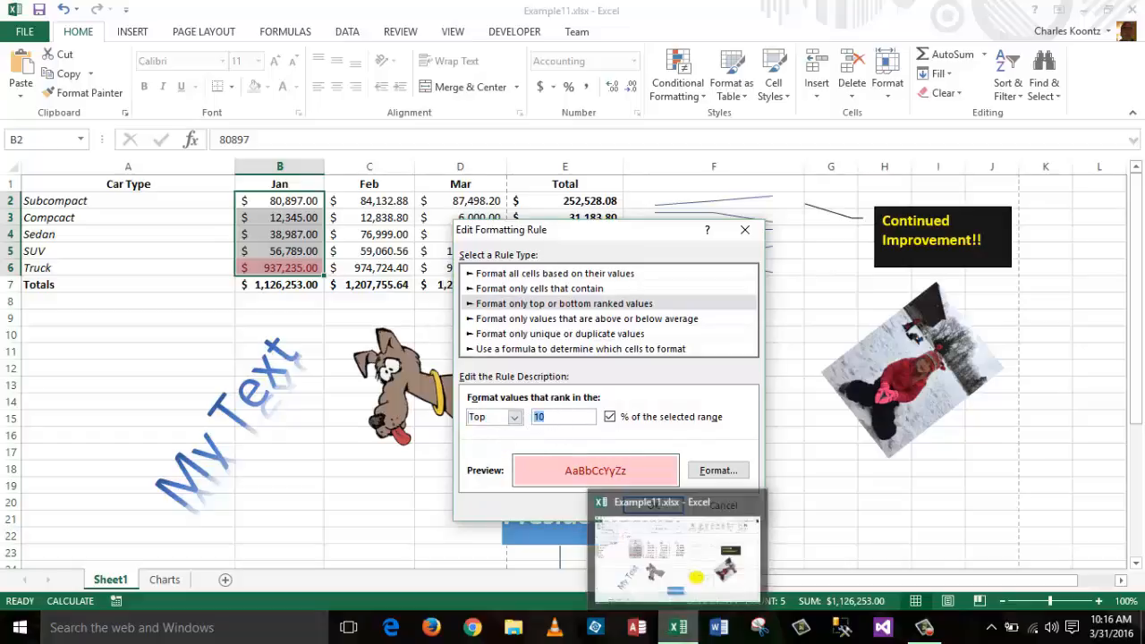
{"action": "type", "text": "33"}
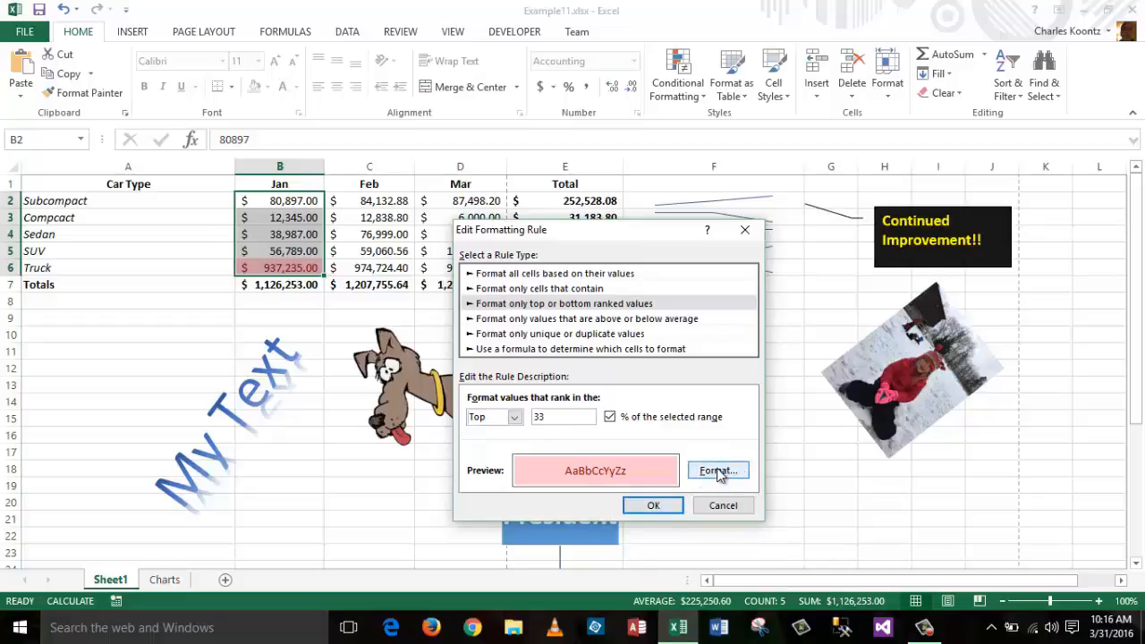
{"action": "left_click", "coordinate": [654, 508]}
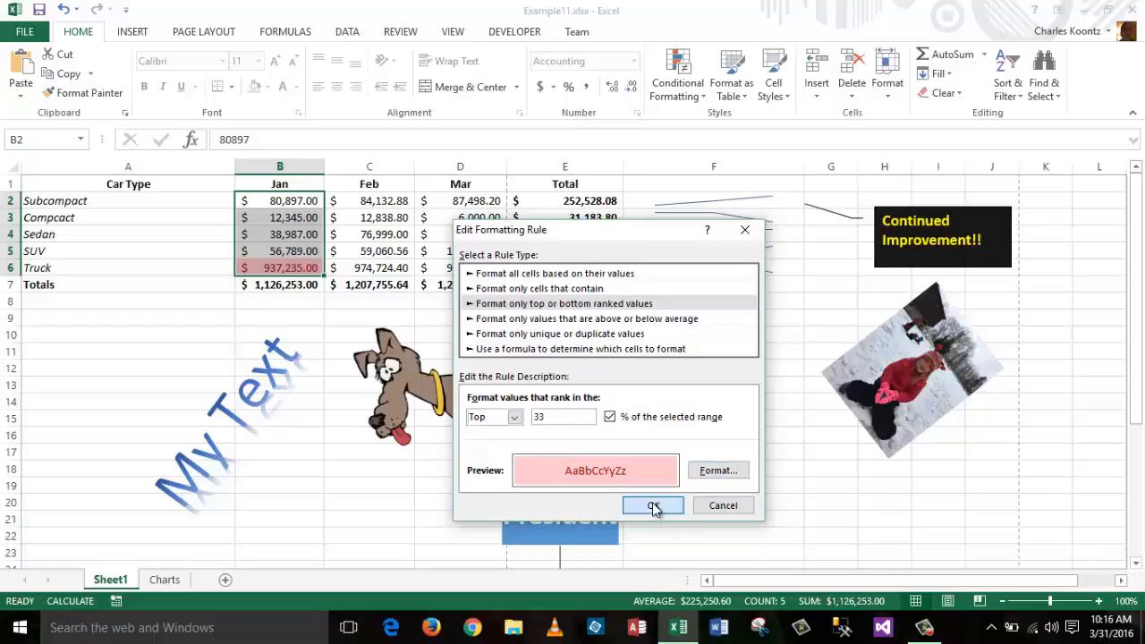
{"action": "left_click", "coordinate": [691, 481]}
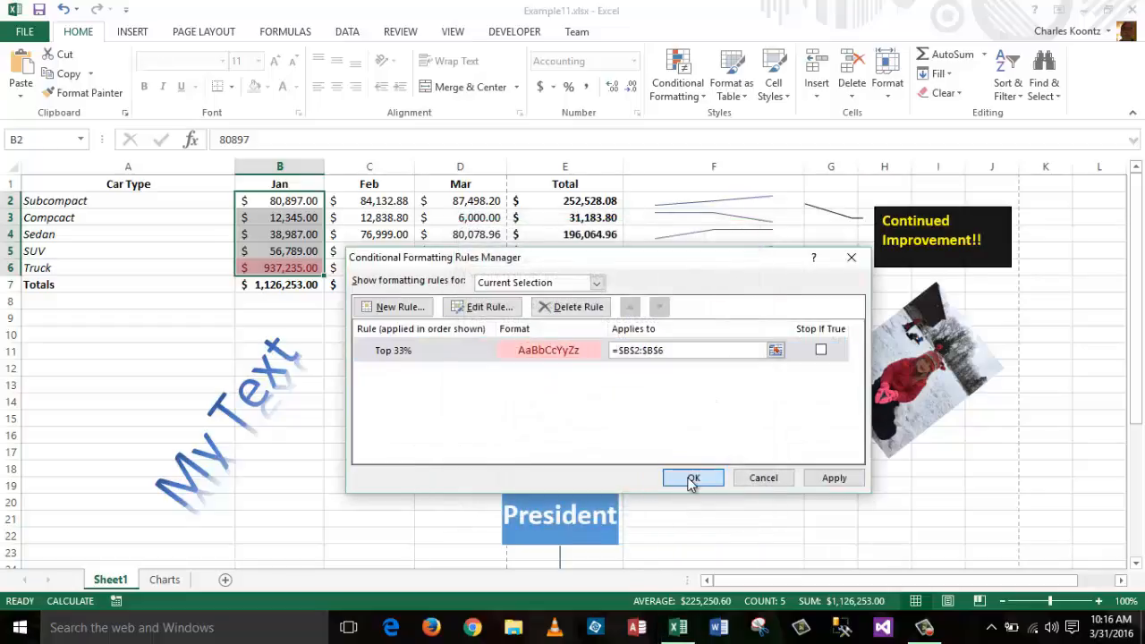
{"action": "left_click", "coordinate": [540, 348]}
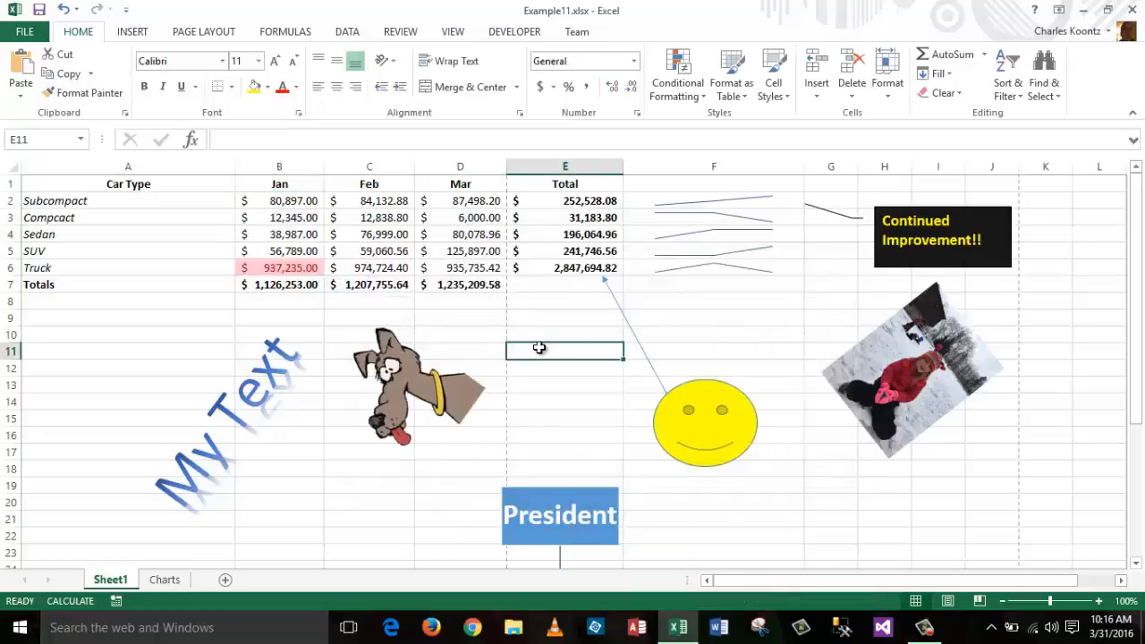
Step: Edit the conditional formatting rule on the January values B2:B6 to format the top 51% of the range
{"action": "mouse_move", "coordinate": [304, 201]}
{"action": "left_mouse_down"}
{"action": "mouse_move", "coordinate": [297, 285]}
{"action": "mouse_move", "coordinate": [298, 269]}
{"action": "left_mouse_up"}
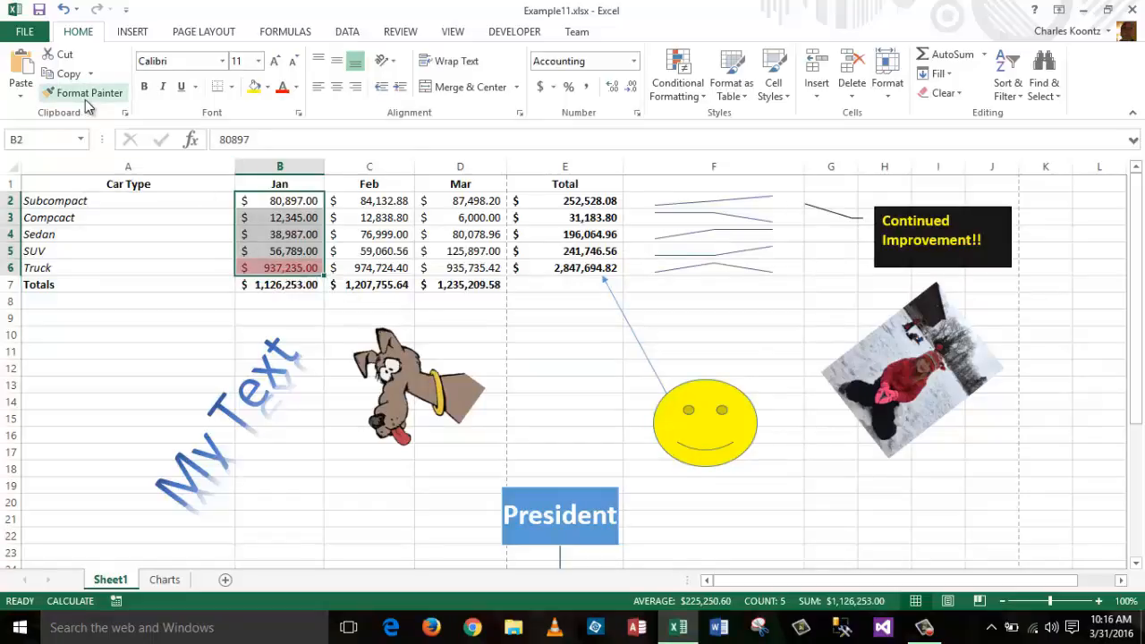
{"action": "left_click", "coordinate": [685, 72]}
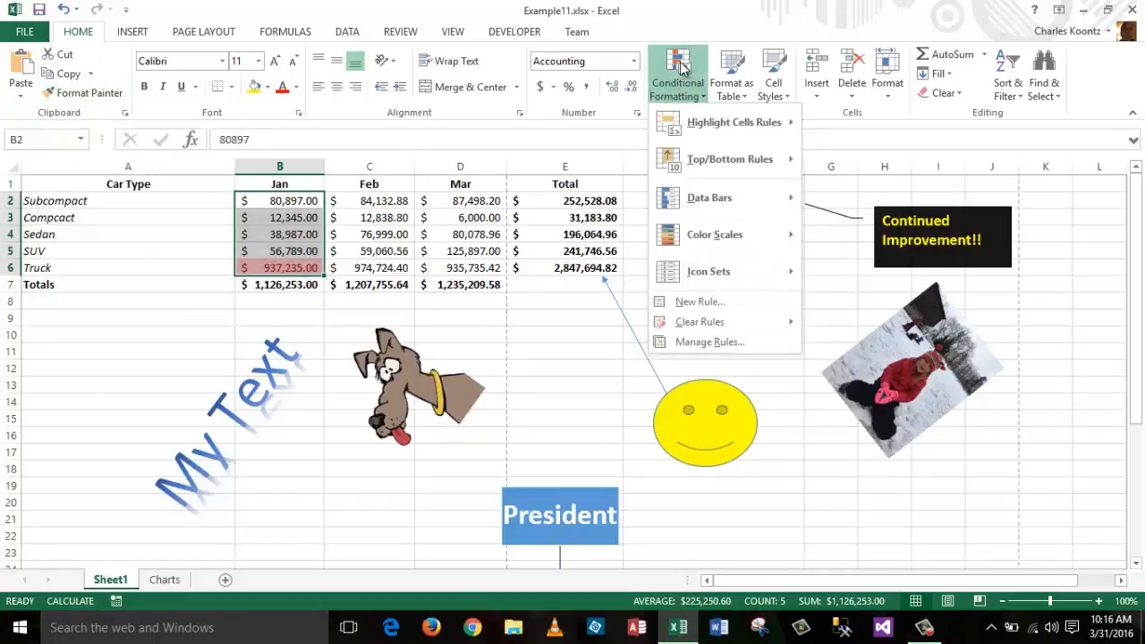
{"action": "left_click", "coordinate": [718, 344]}
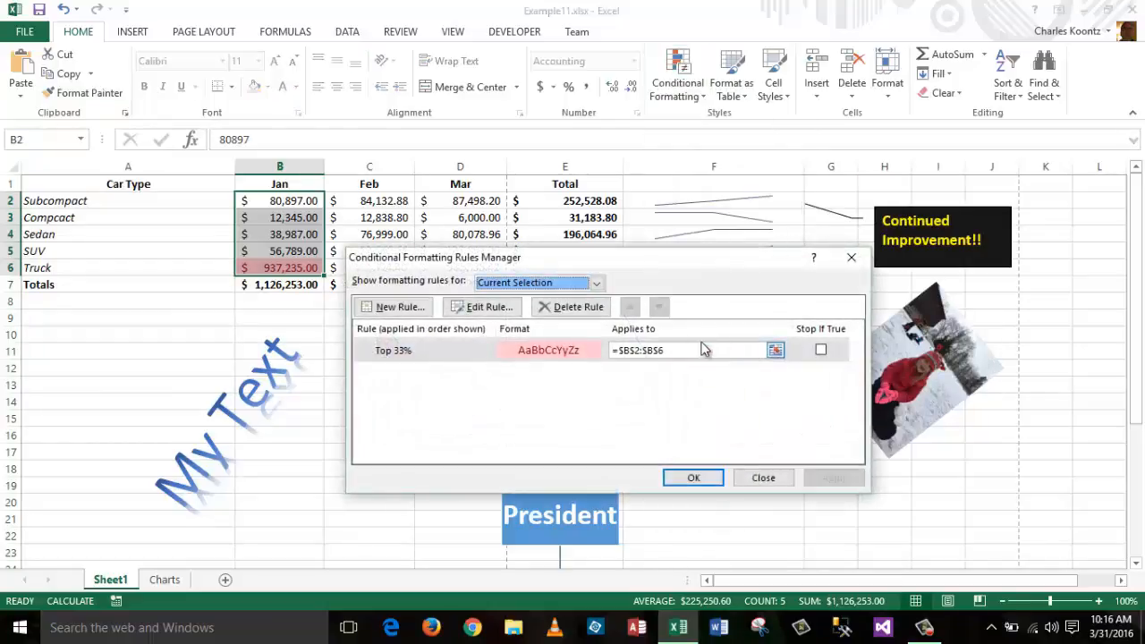
{"action": "left_click", "coordinate": [488, 308]}
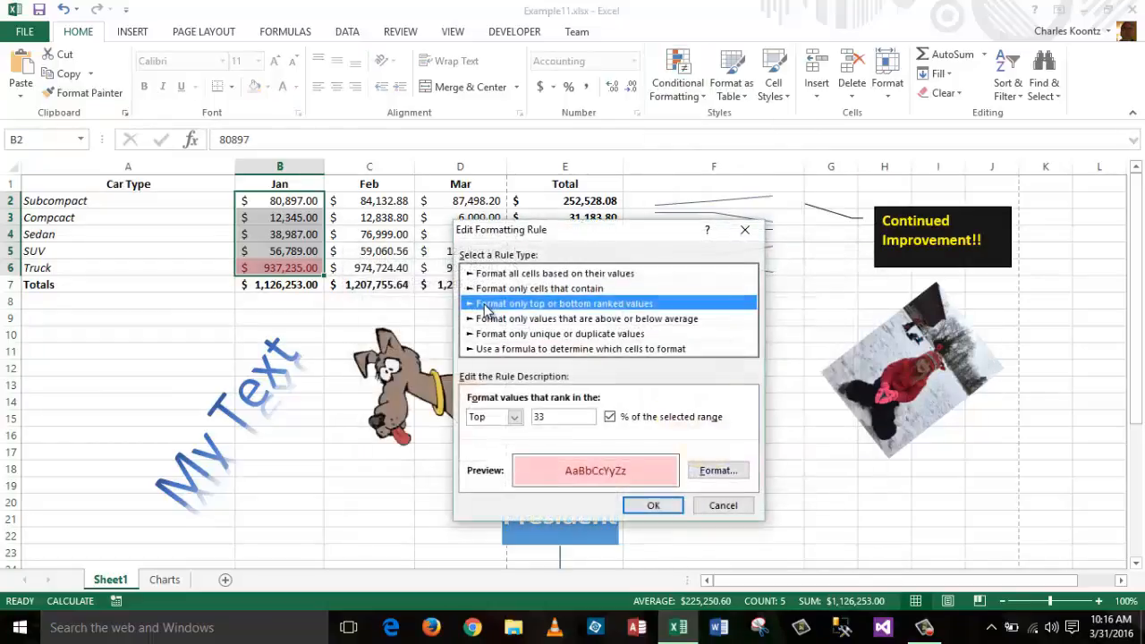
{"action": "double_click", "coordinate": [562, 416]}
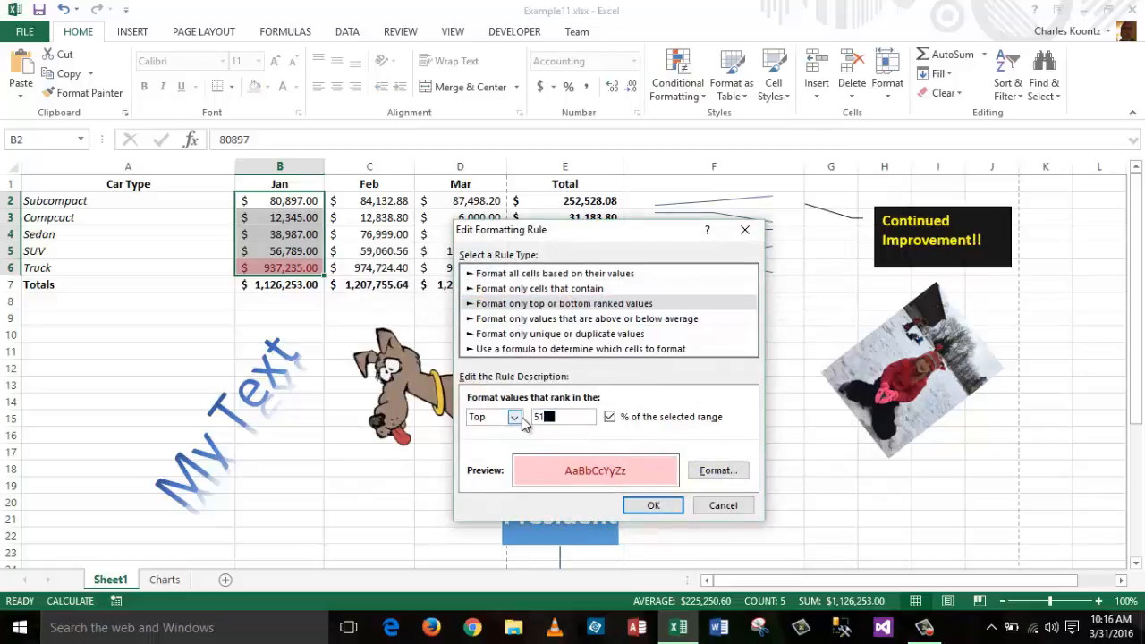
Step: Give the top-ranked values rule a yellow fill and apply it to the January cells B2:B6
{"action": "left_click", "coordinate": [716, 470]}
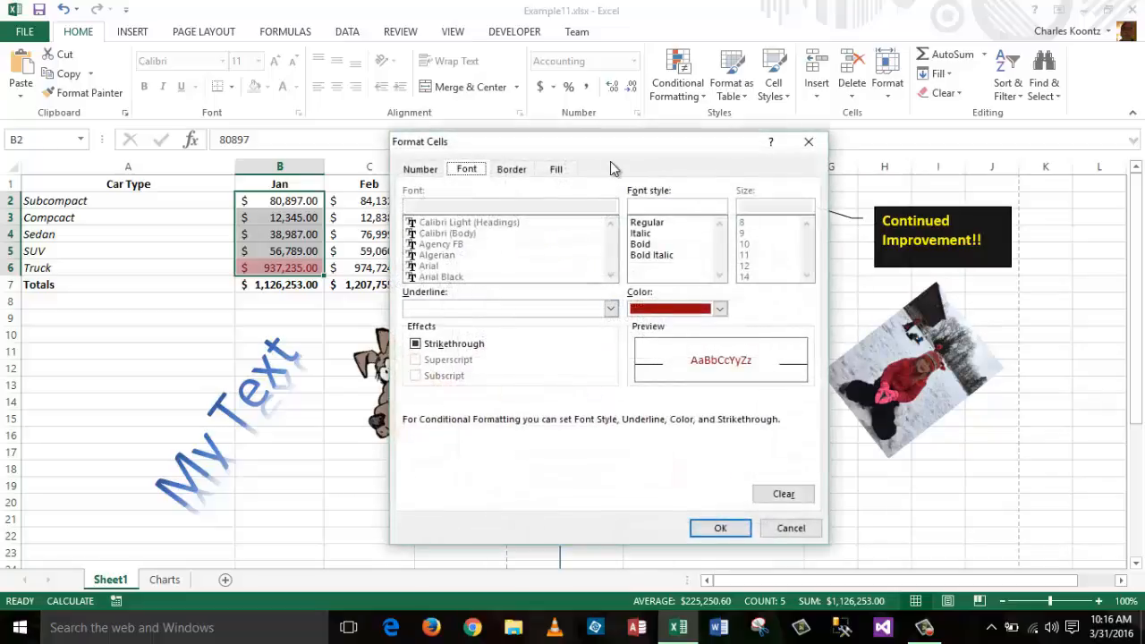
{"action": "left_click", "coordinate": [556, 169]}
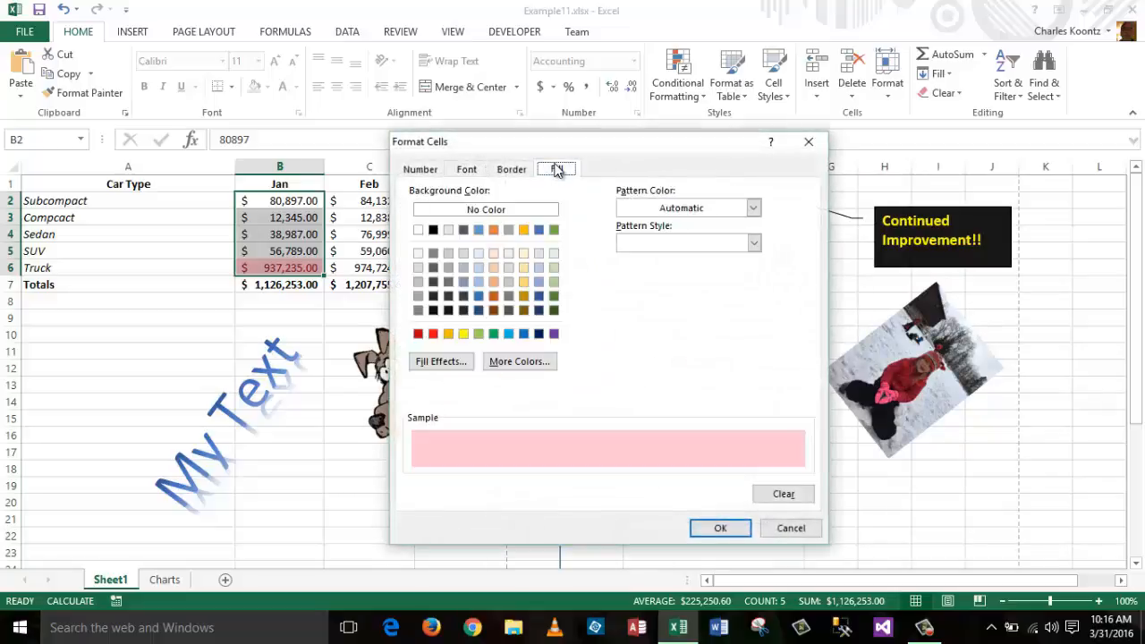
{"action": "left_click", "coordinate": [464, 334]}
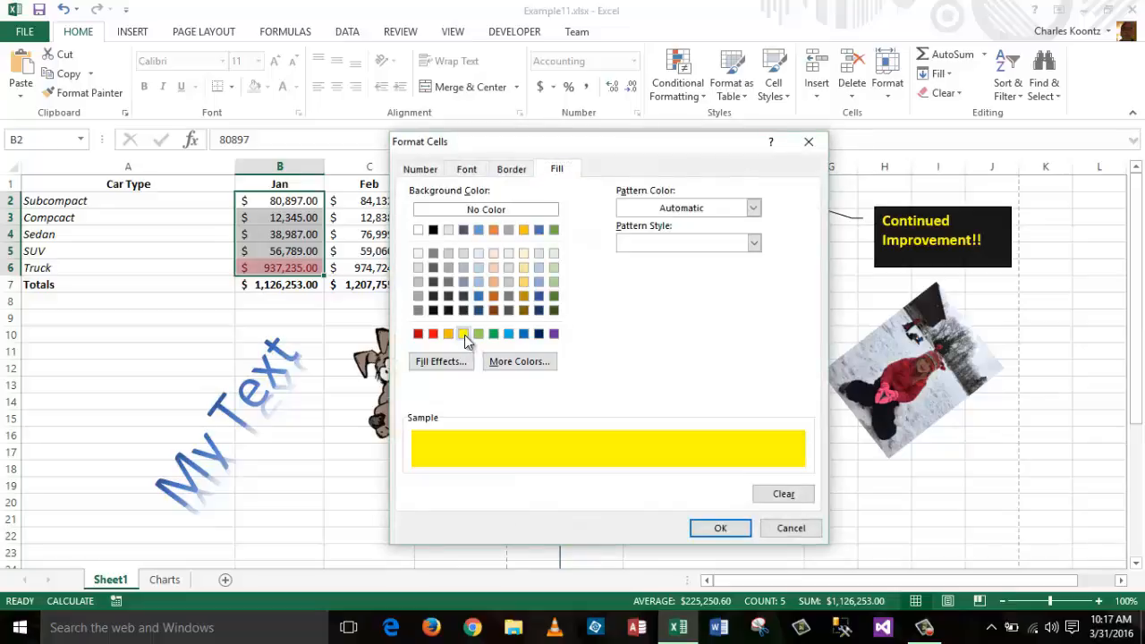
{"action": "left_click", "coordinate": [722, 531]}
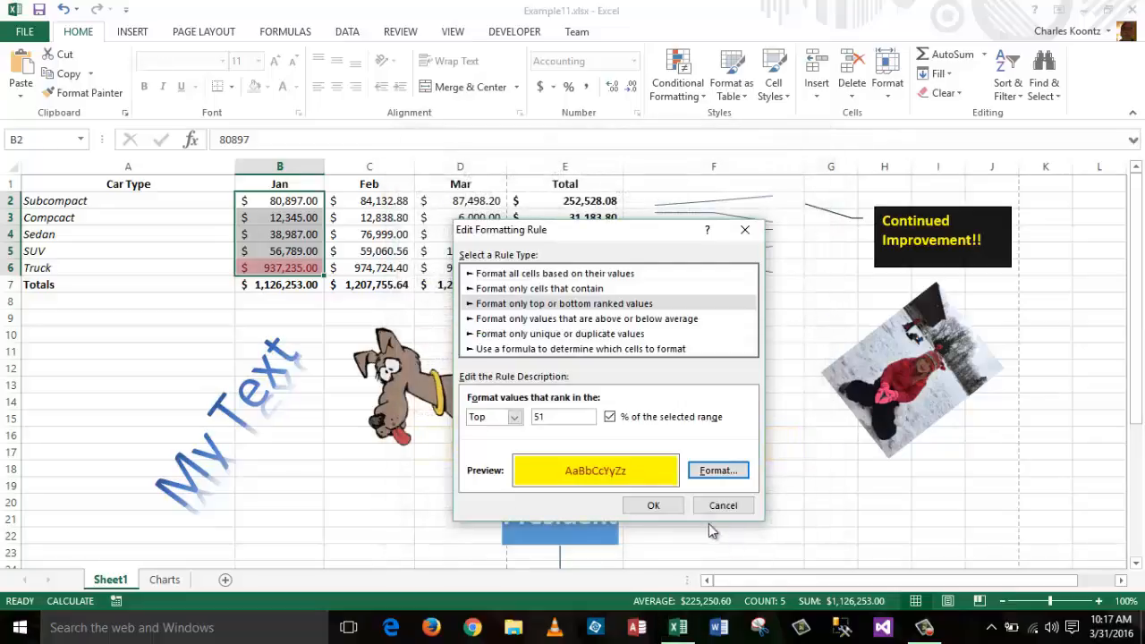
{"action": "left_click", "coordinate": [655, 505]}
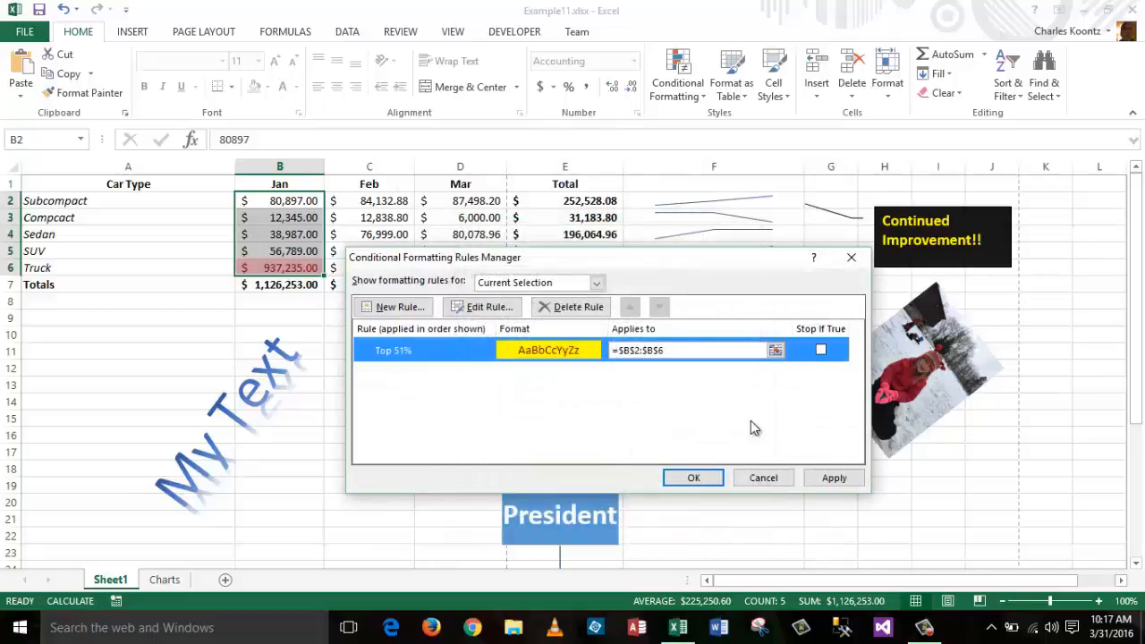
{"action": "left_click", "coordinate": [705, 481]}
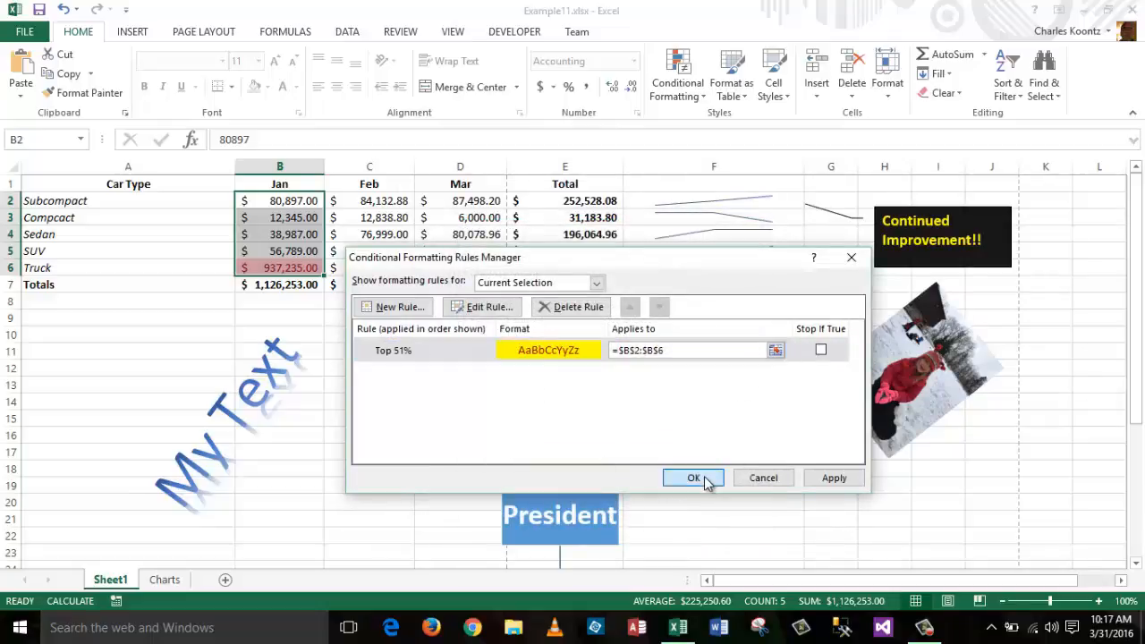
{"action": "left_click", "coordinate": [761, 513]}
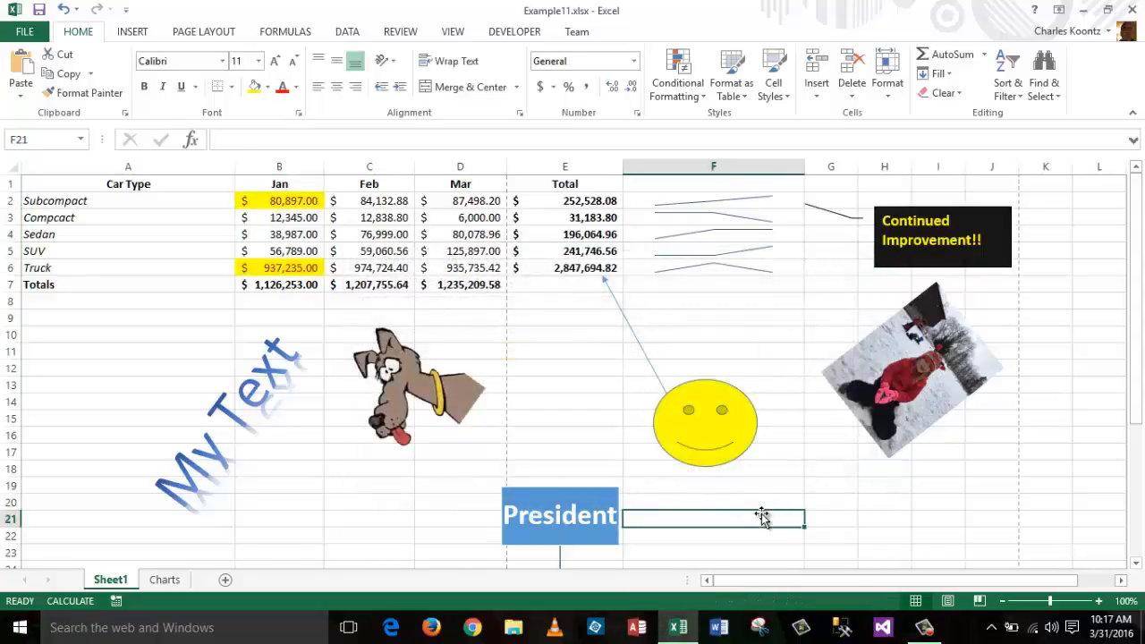
Step: Review the Quick Analysis formatting, chart and totals options for the January values in B2:B6
{"action": "left_click_drag", "start_coordinate": [297, 204], "coordinate": [298, 267]}
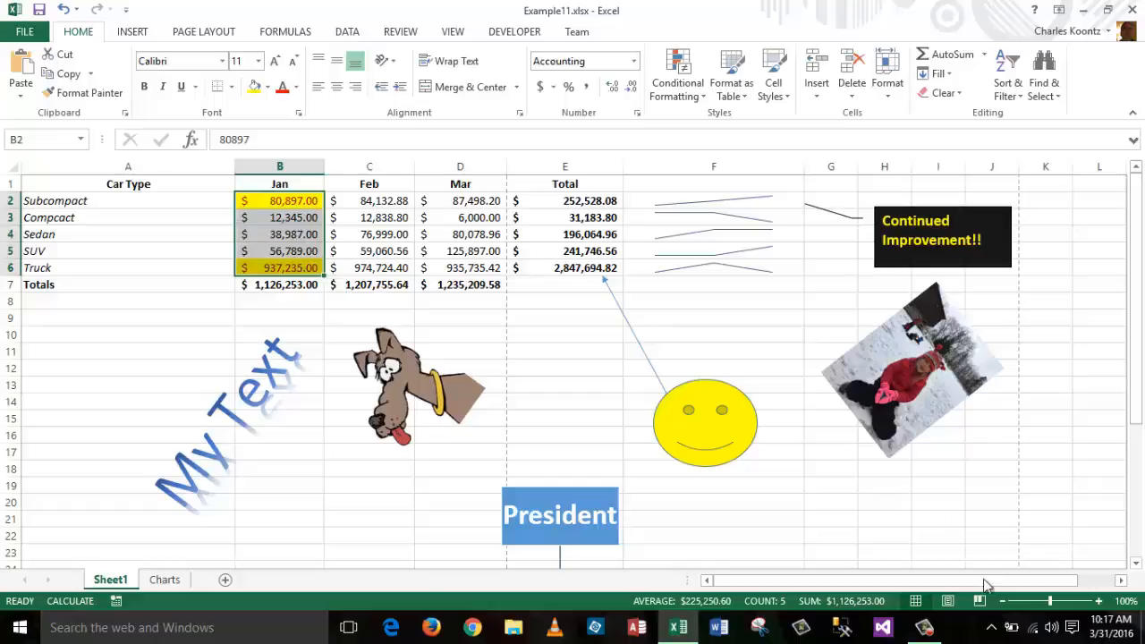
{"action": "mouse_move", "coordinate": [319, 300]}
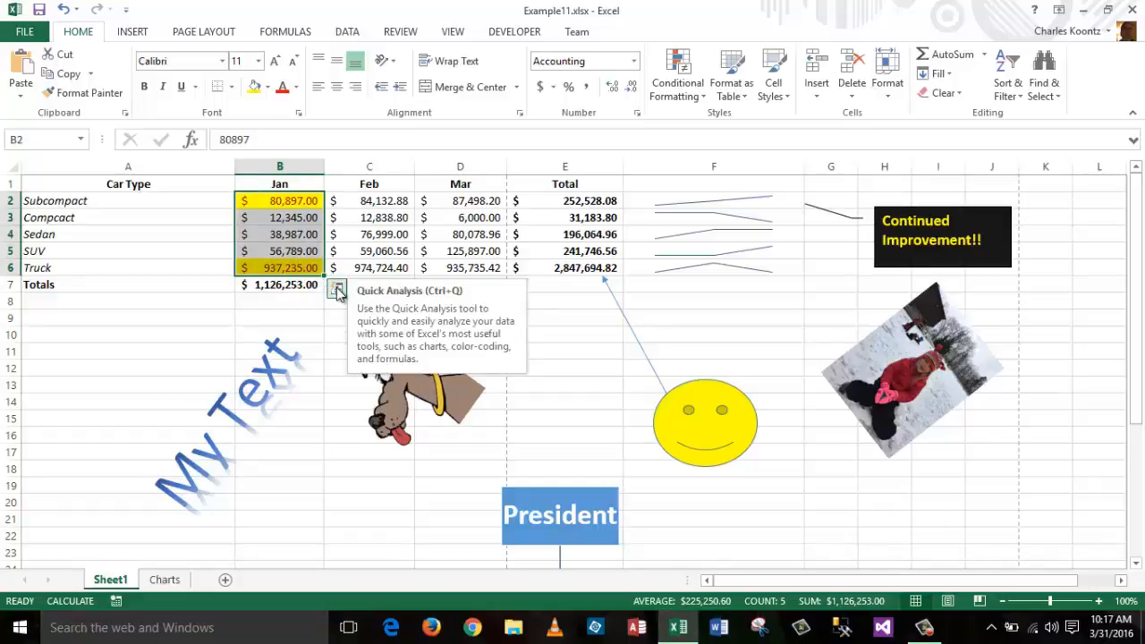
{"action": "left_click", "coordinate": [337, 291]}
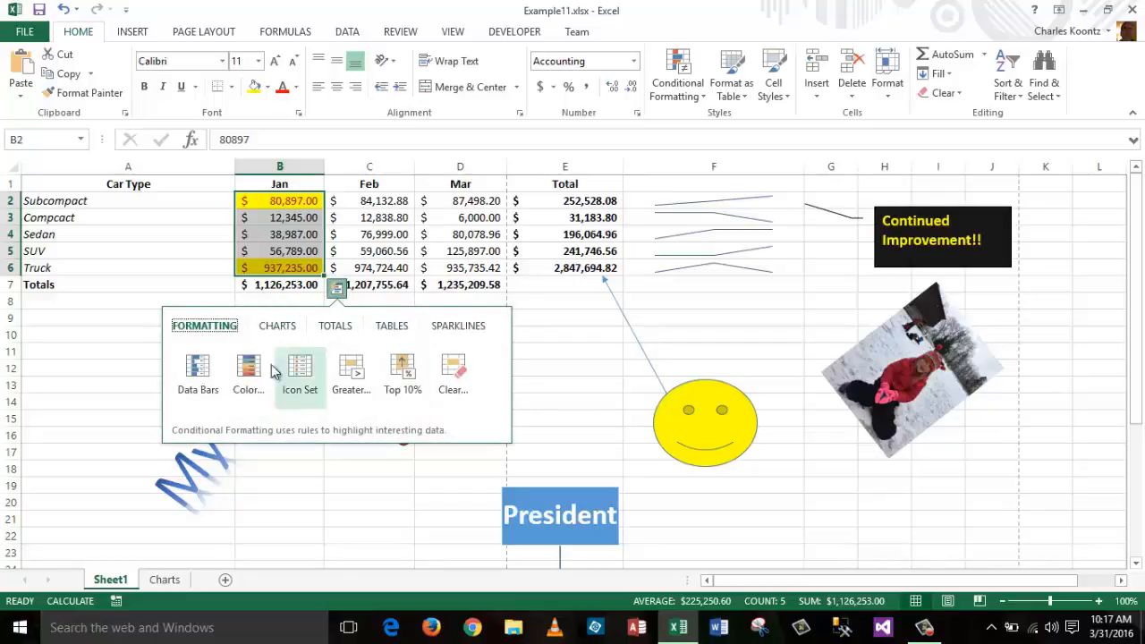
{"action": "left_click", "coordinate": [286, 327]}
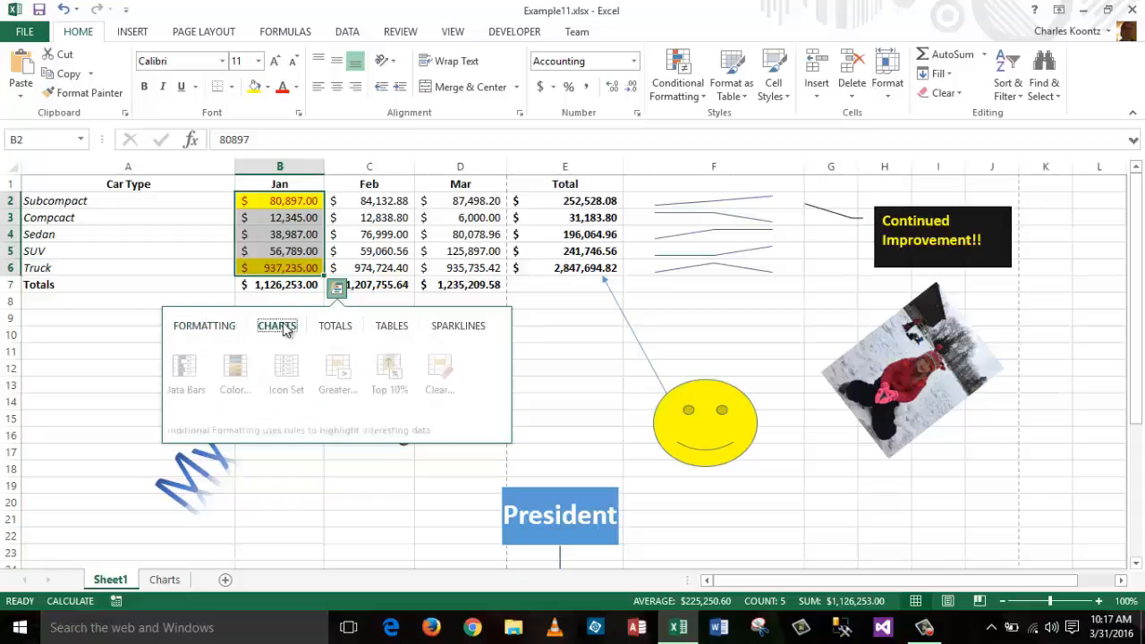
{"action": "left_click", "coordinate": [337, 330]}
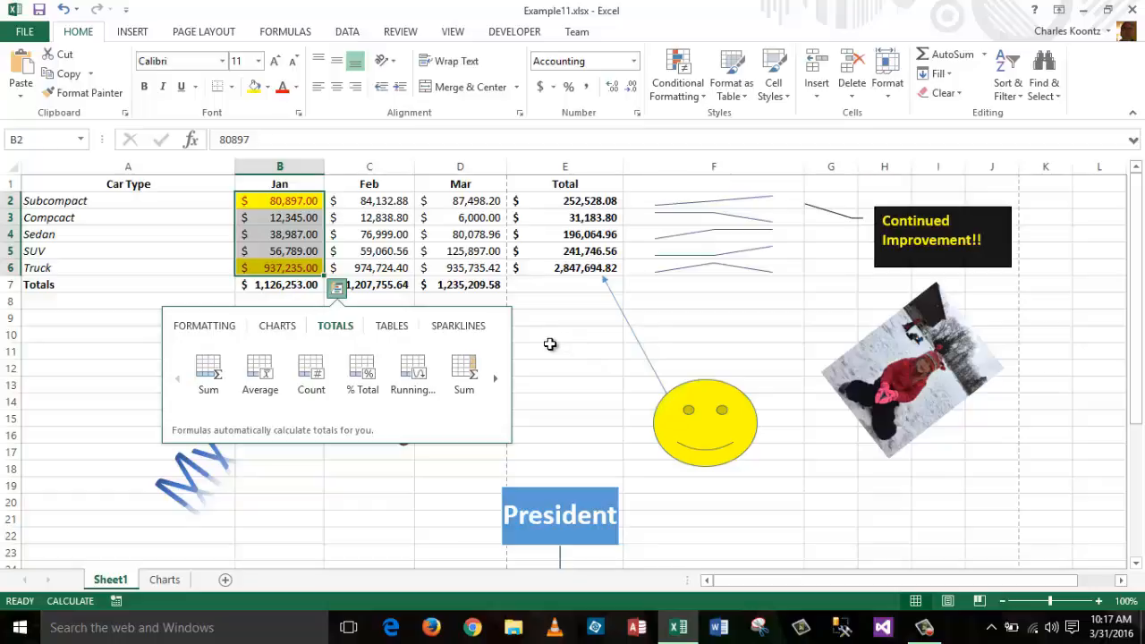
{"action": "left_click", "coordinate": [593, 385]}
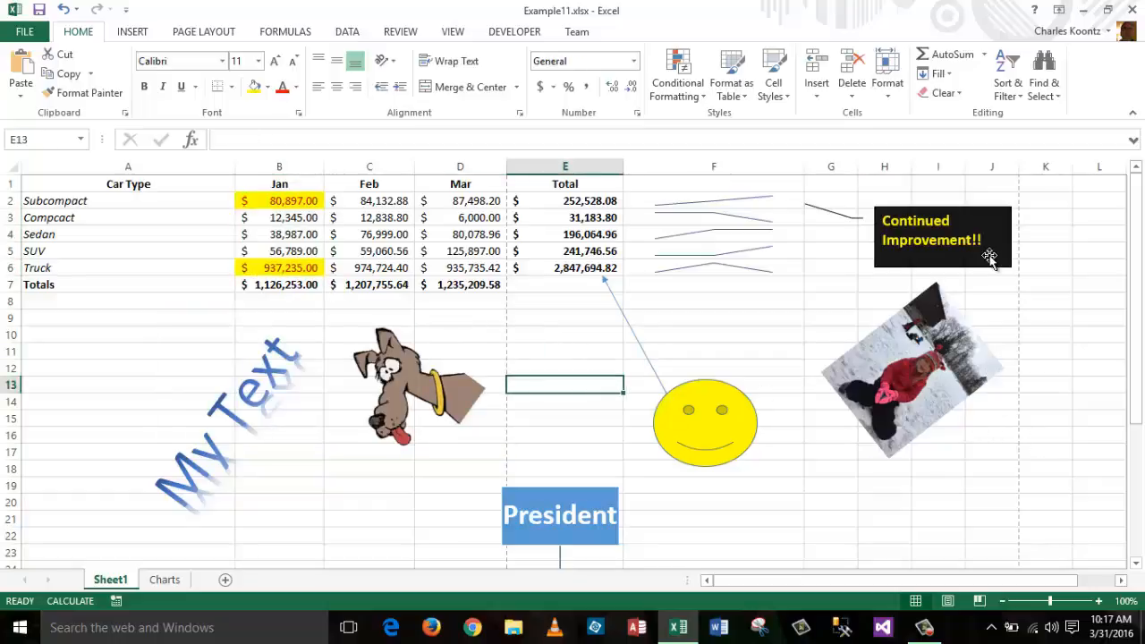
Step: Cut the callout, snow photo, President SmartArt, smiley face, dog picture and My Text WordArt from Sheet1 together
{"action": "left_click", "coordinate": [962, 209]}
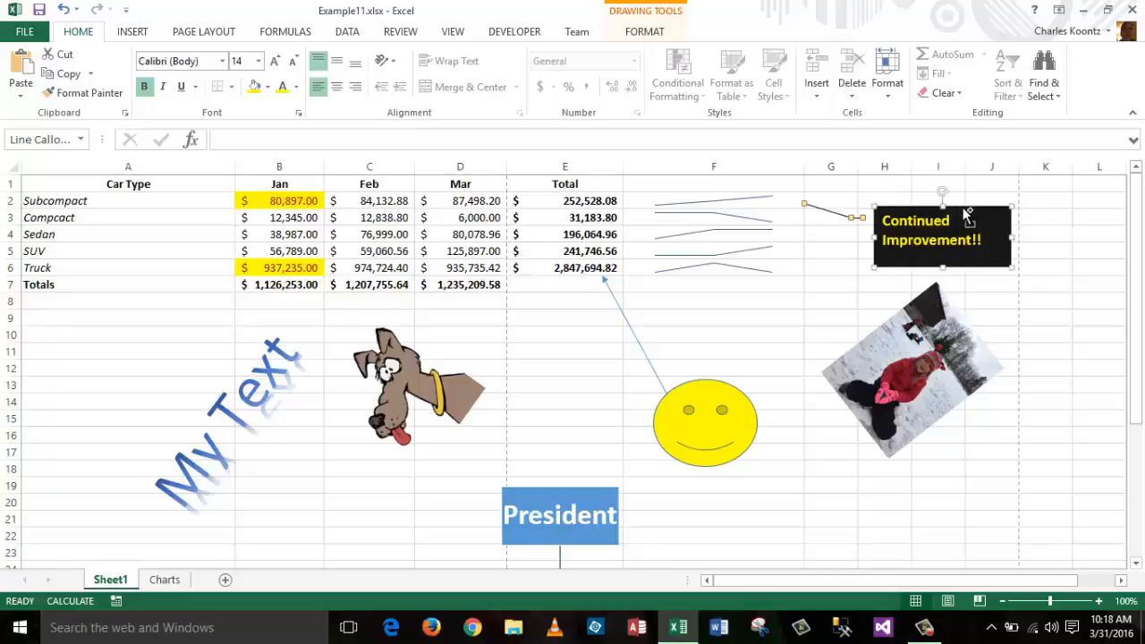
{"action": "left_click", "coordinate": [957, 335], "text": "ctrl"}
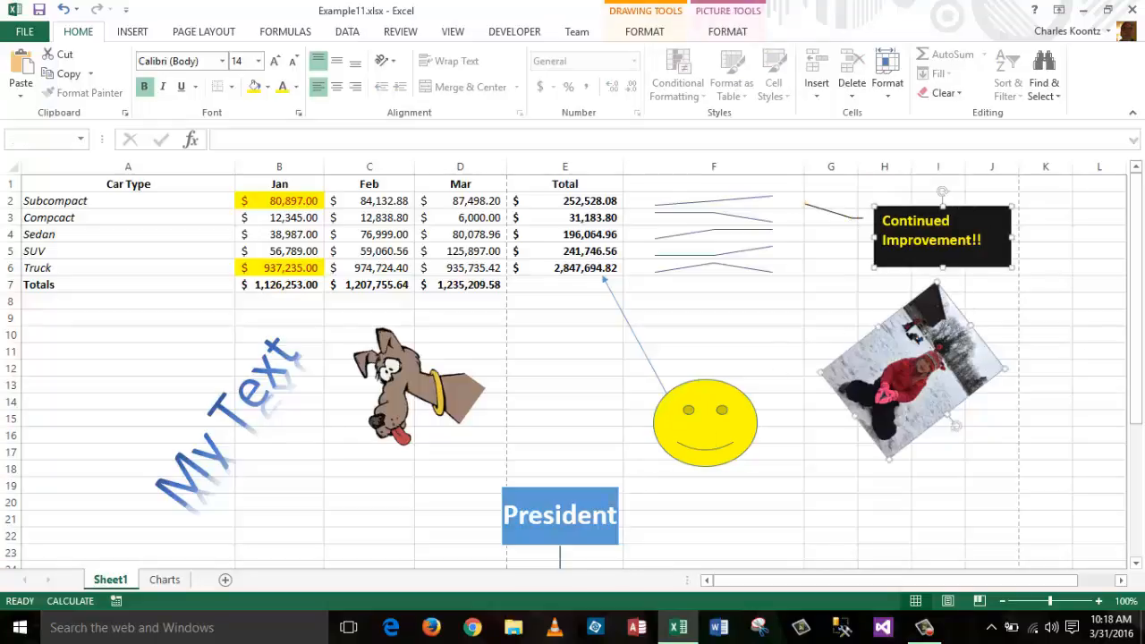
{"action": "left_click", "coordinate": [599, 503], "text": "ctrl"}
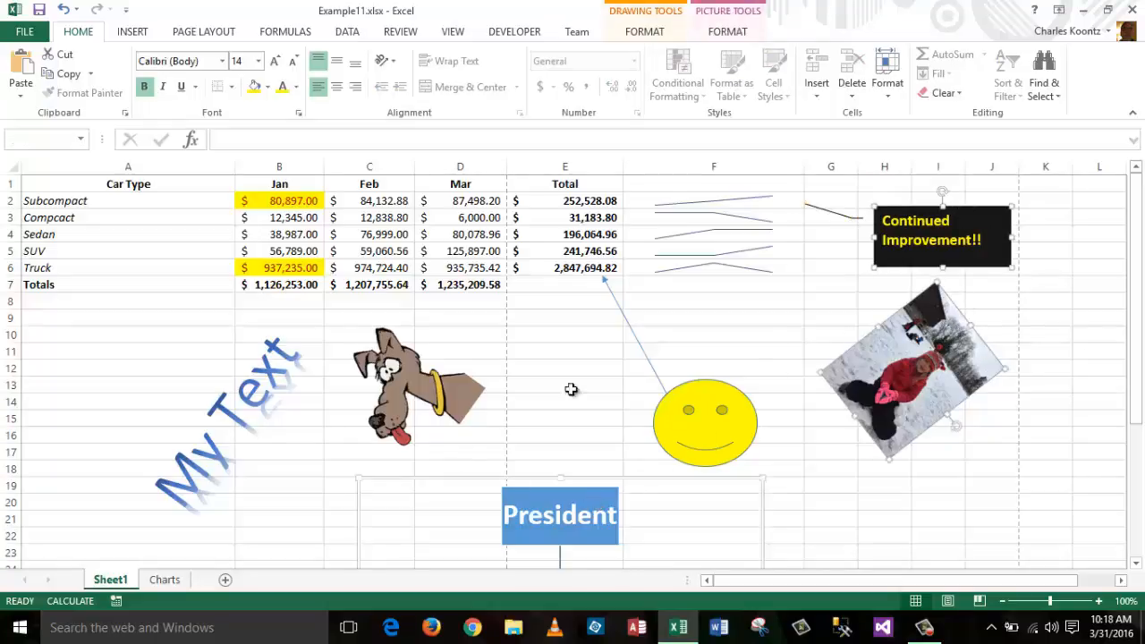
{"action": "left_click", "coordinate": [751, 403], "text": "ctrl"}
{"action": "left_click", "coordinate": [488, 405], "text": "ctrl"}
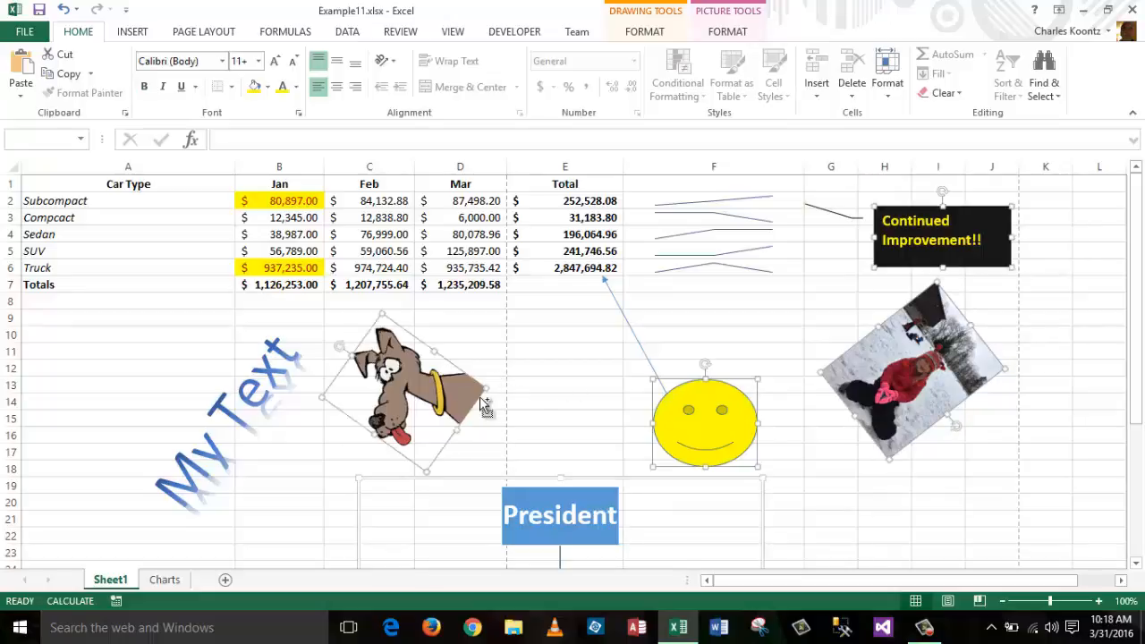
{"action": "left_click", "coordinate": [285, 354], "text": "ctrl"}
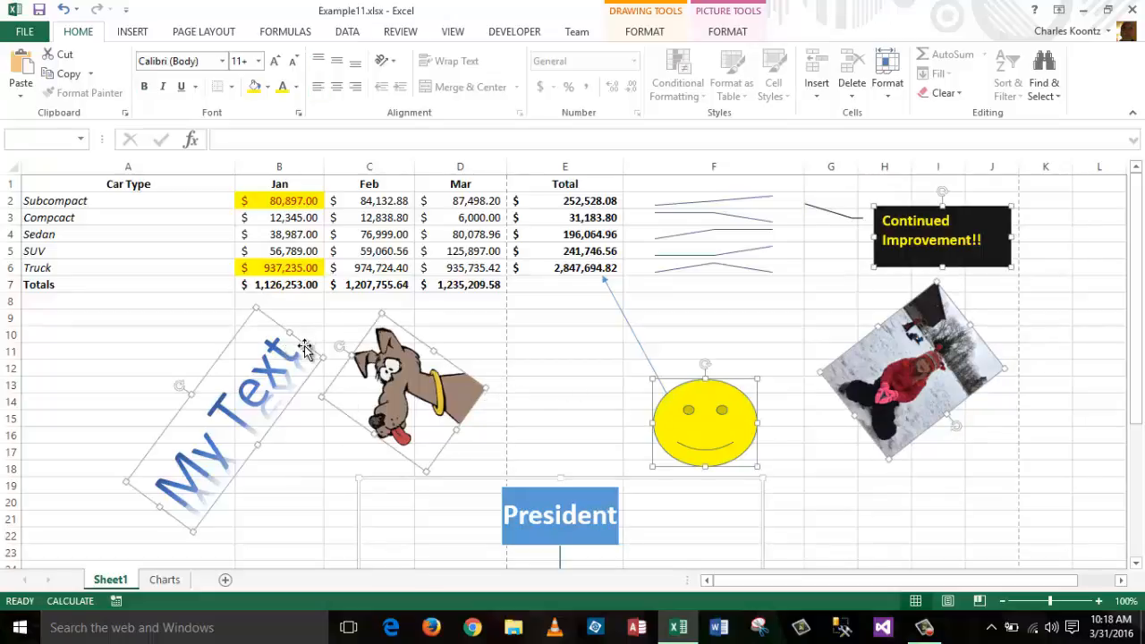
{"action": "right_click", "coordinate": [305, 348]}
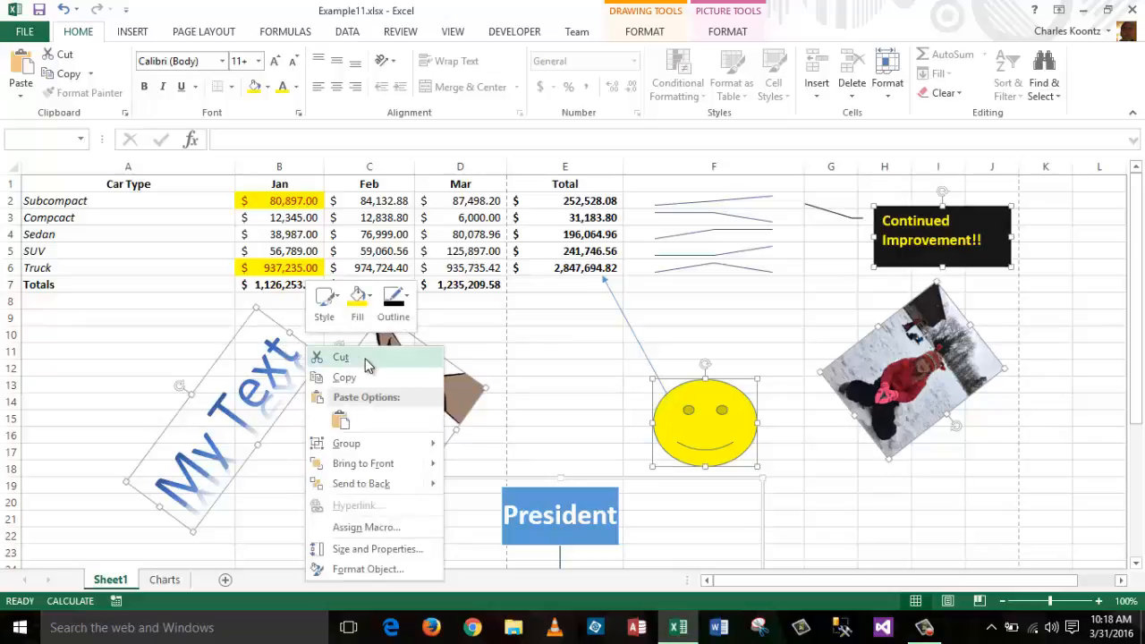
{"action": "left_click", "coordinate": [340, 357]}
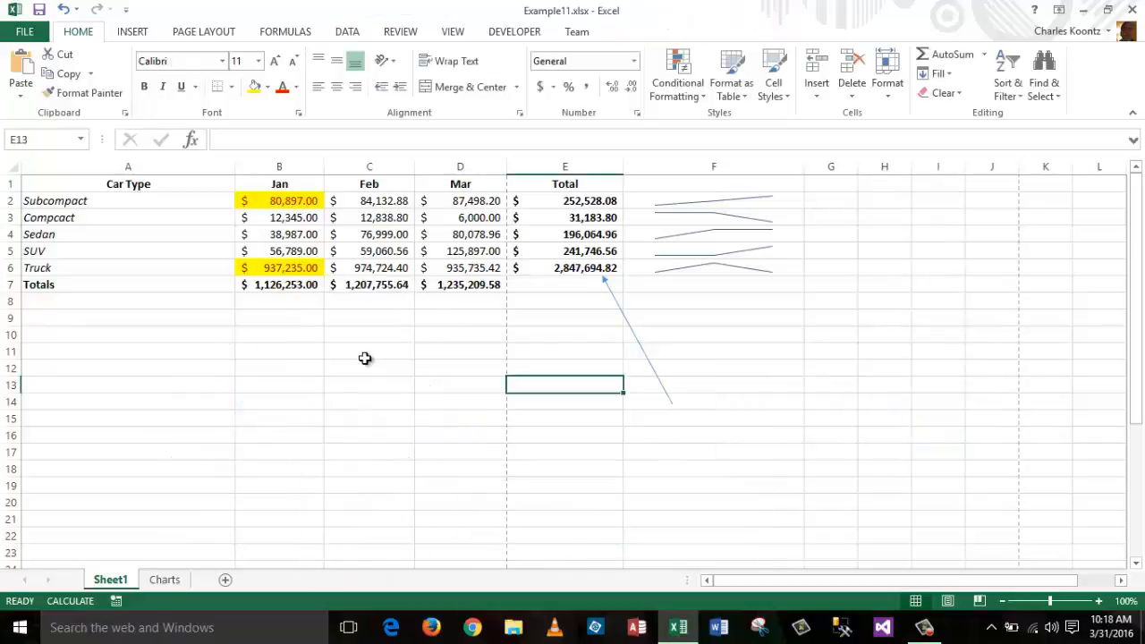
Step: Delete the remaining blue arrow that points to the Truck total
{"action": "left_click", "coordinate": [647, 358]}
{"action": "key", "text": "Delete"}
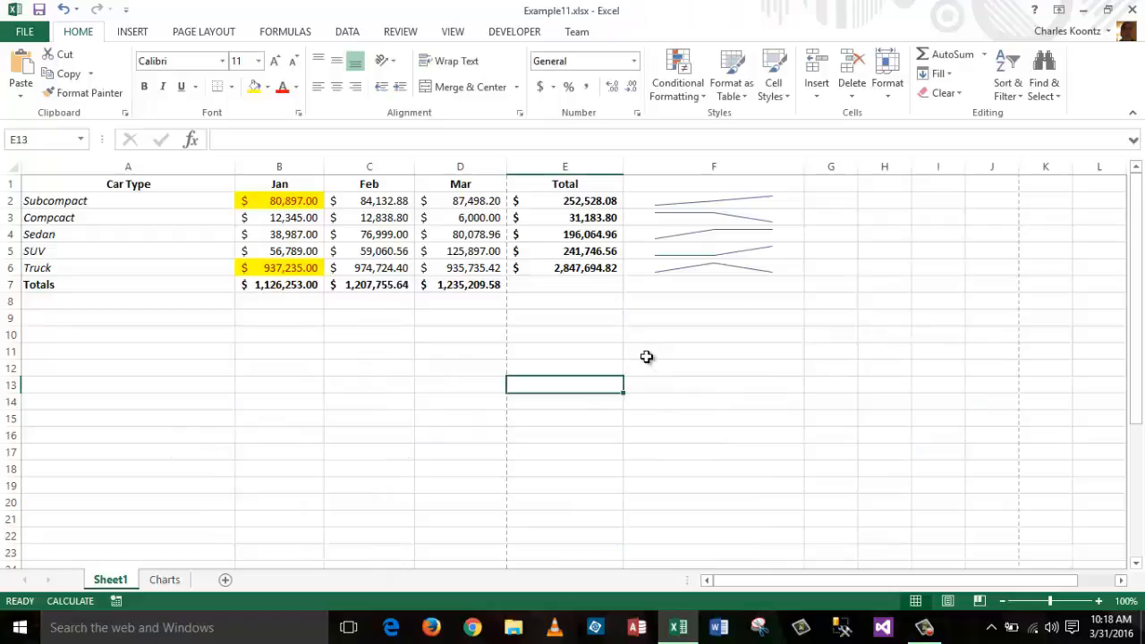
{"action": "left_click", "coordinate": [1016, 376]}
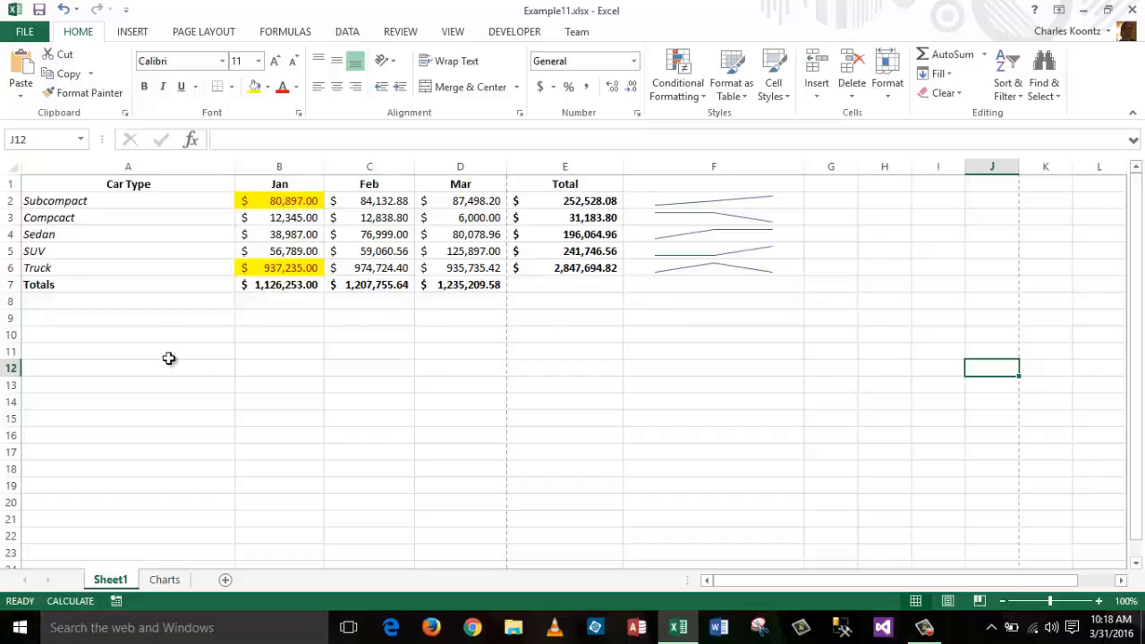
Step: Open Page Setup through the custom margins option and show the page orientation and scaling settings
{"action": "left_click_drag", "start_coordinate": [988, 580], "coordinate": [948, 582]}
{"action": "left_click", "coordinate": [208, 34]}
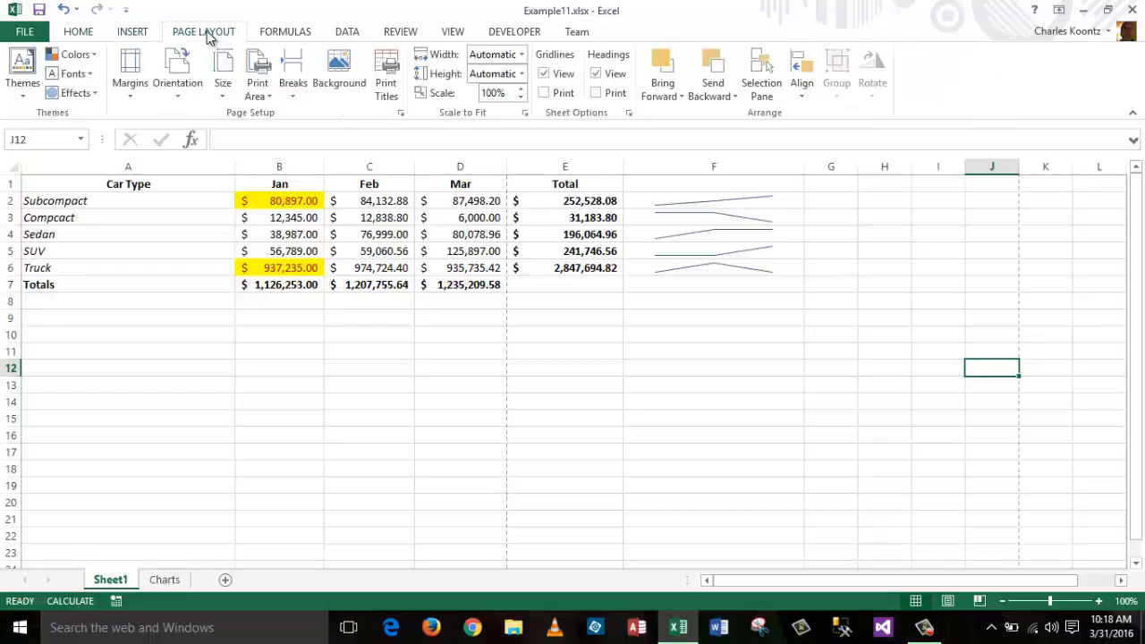
{"action": "left_click", "coordinate": [143, 93]}
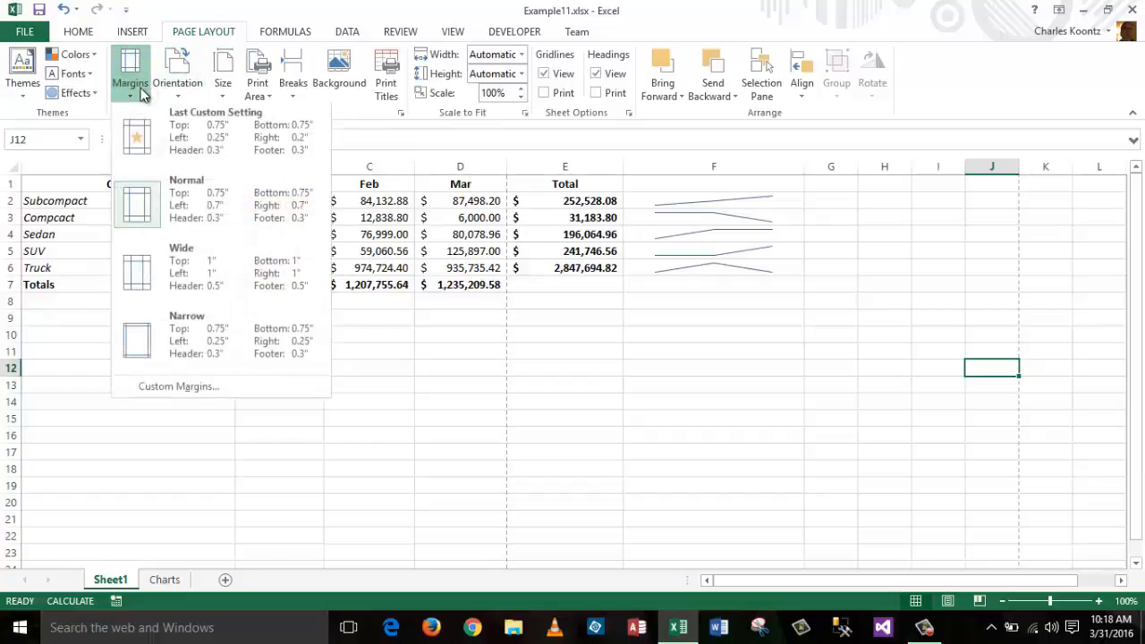
{"action": "left_click", "coordinate": [177, 387]}
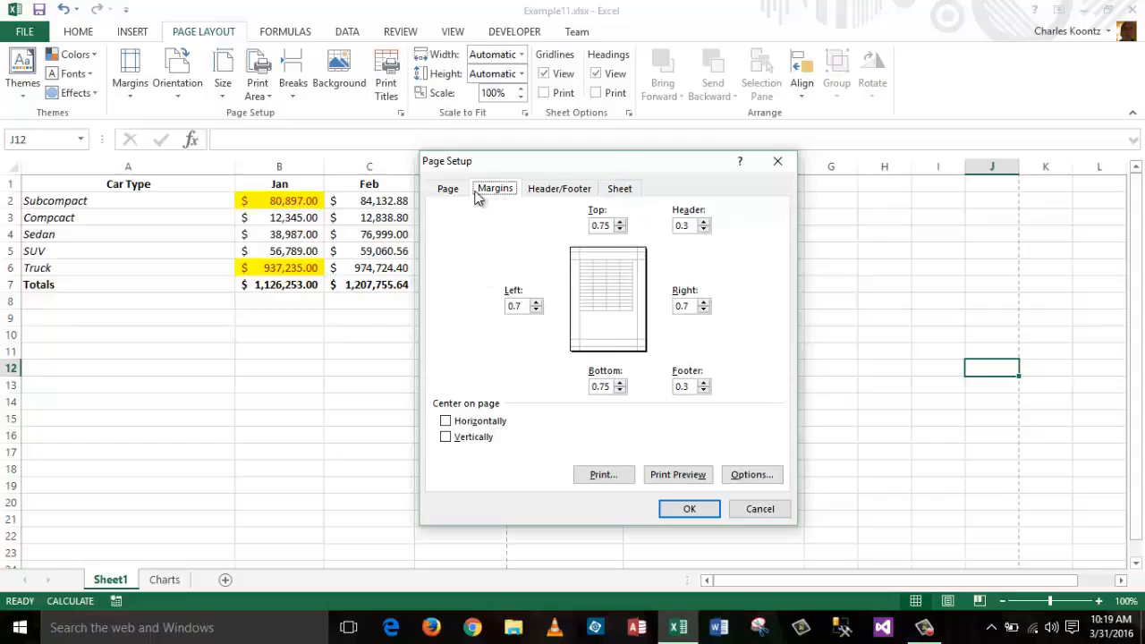
{"action": "left_click", "coordinate": [449, 190]}
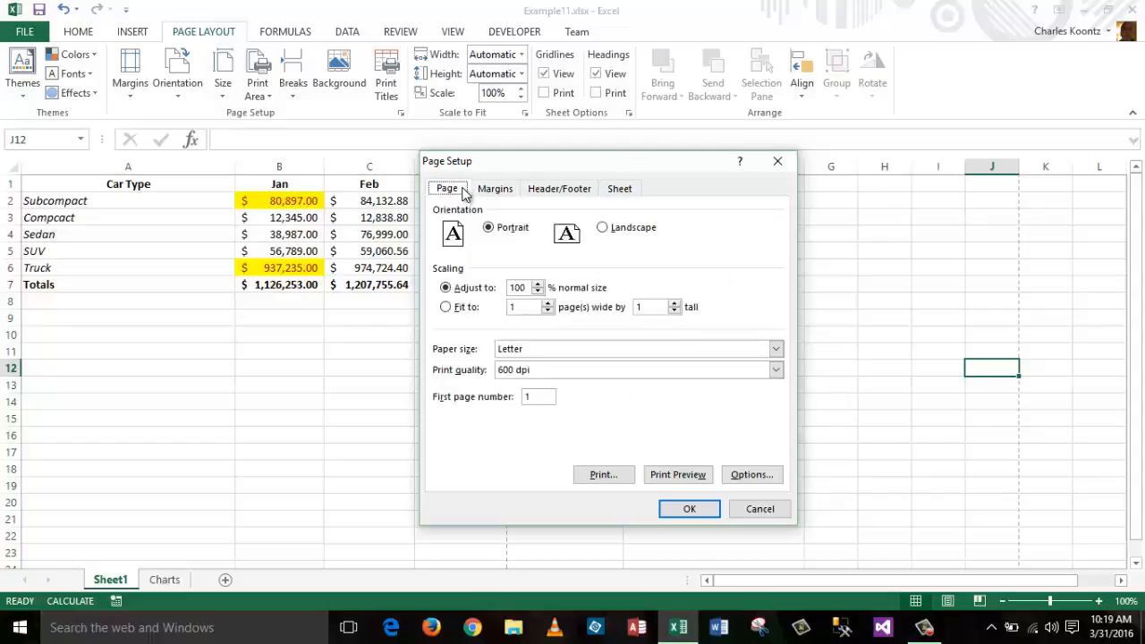
Step: Try landscape orientation and a fit of 2 pages wide by 1 tall, returning to portrait and percentage scaling
{"action": "left_click", "coordinate": [606, 229]}
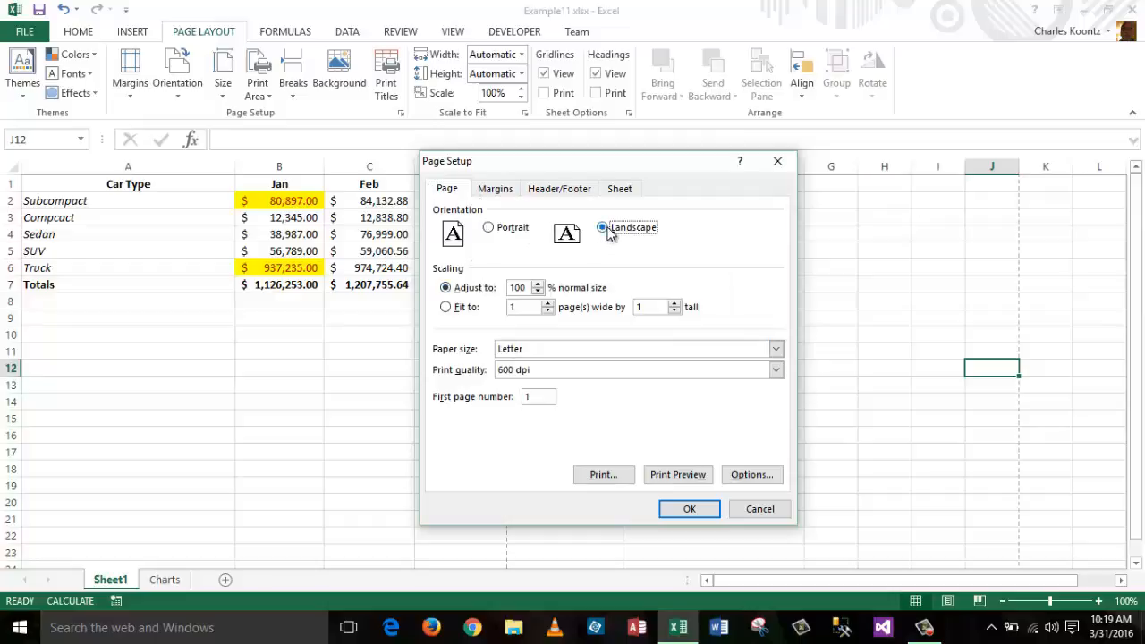
{"action": "left_click", "coordinate": [491, 230]}
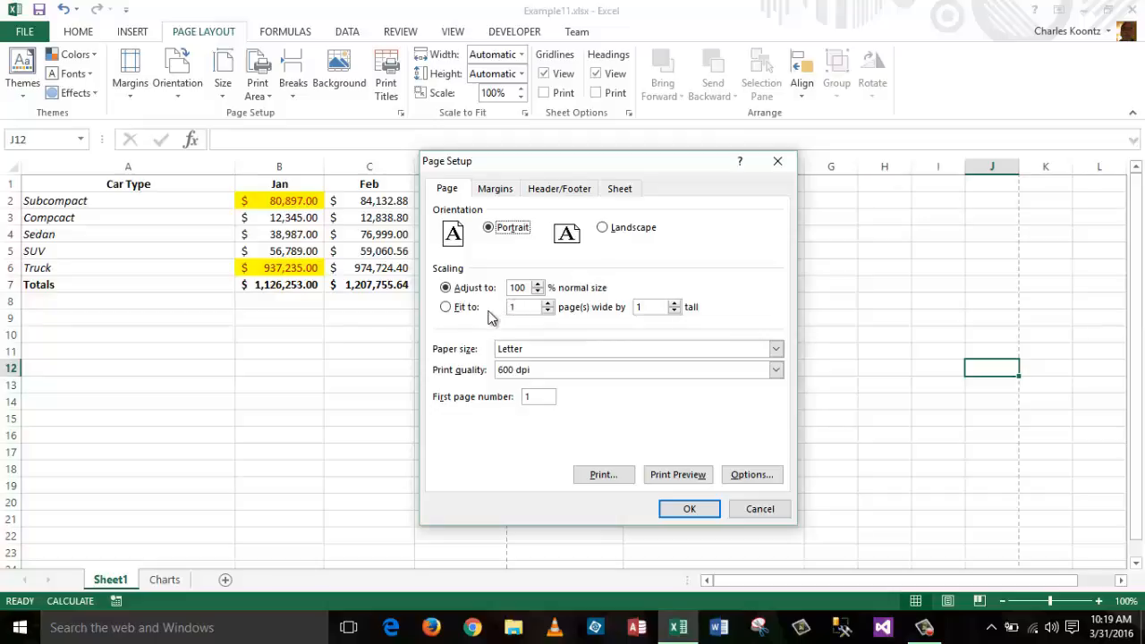
{"action": "left_click", "coordinate": [448, 308]}
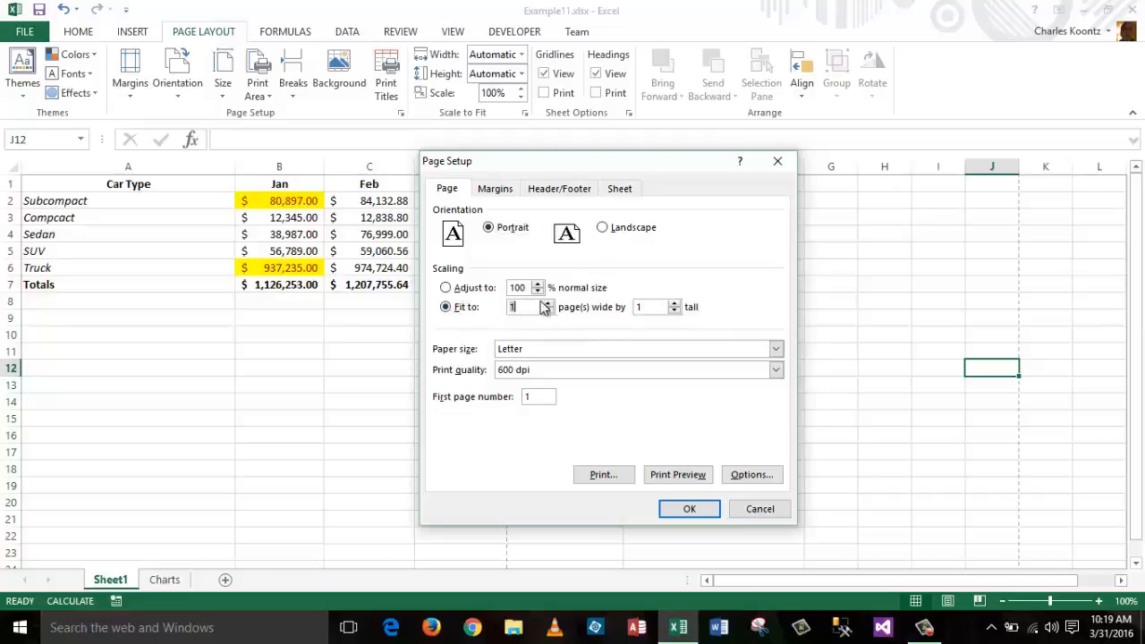
{"action": "left_click", "coordinate": [447, 288]}
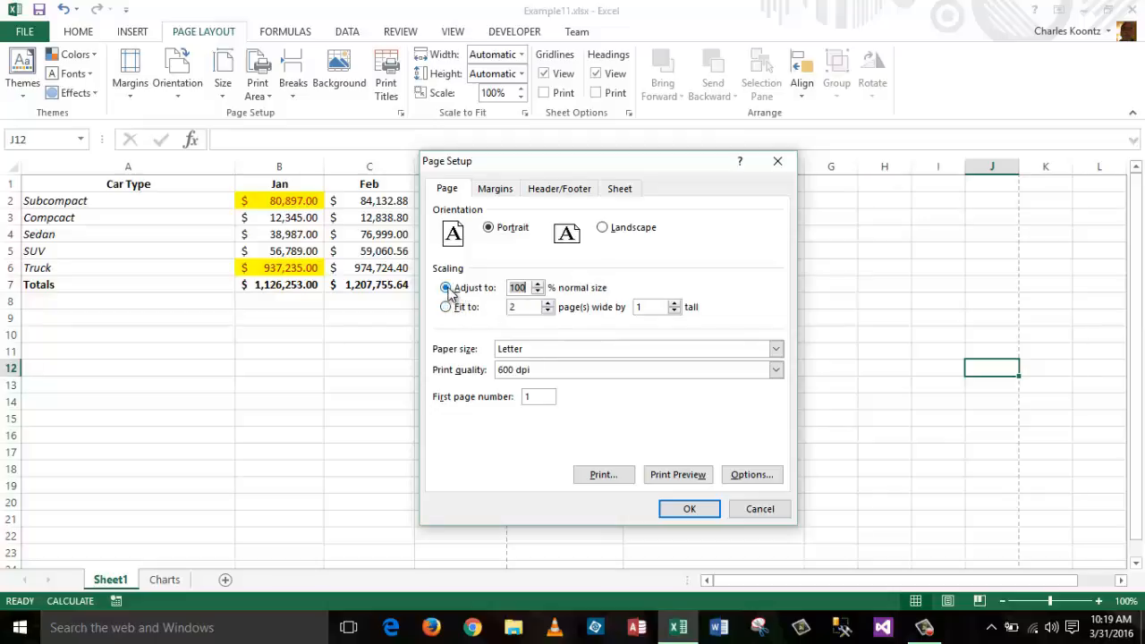
Step: Set the print scaling to 75% of normal size and check the page in the print preview
{"action": "left_click", "coordinate": [538, 293]}
{"action": "left_click", "coordinate": [537, 293]}
{"action": "left_click", "coordinate": [538, 293]}
{"action": "left_click", "coordinate": [686, 476]}
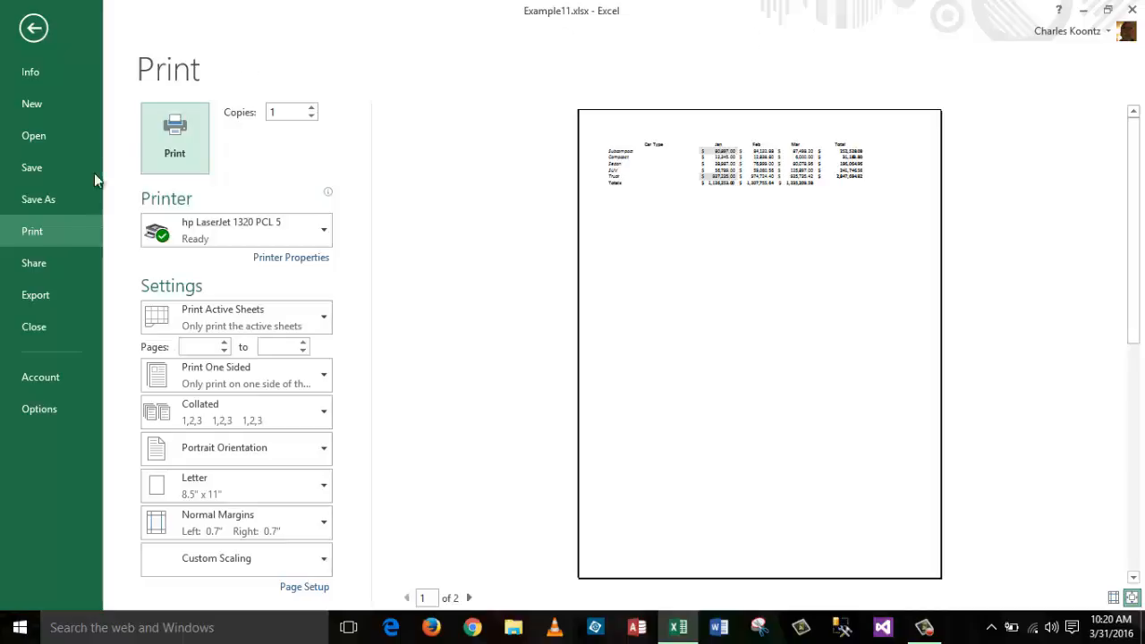
{"action": "left_click", "coordinate": [30, 33]}
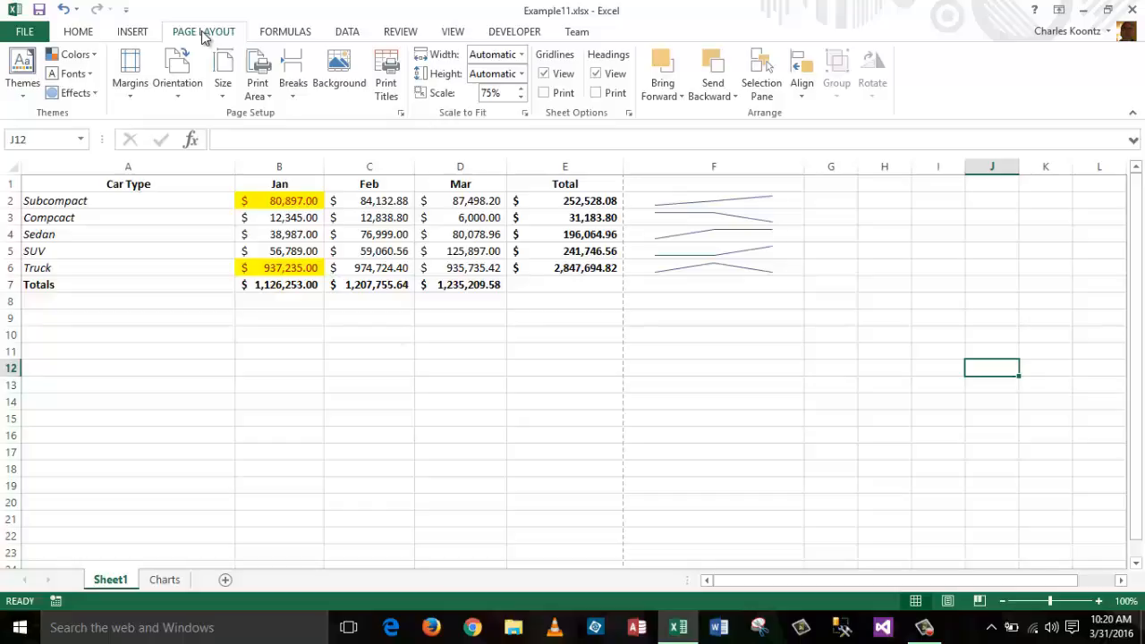
Step: Set the left and right page margins to 0.2 and center the sheet on the page horizontally and vertically
{"action": "left_click", "coordinate": [130, 99]}
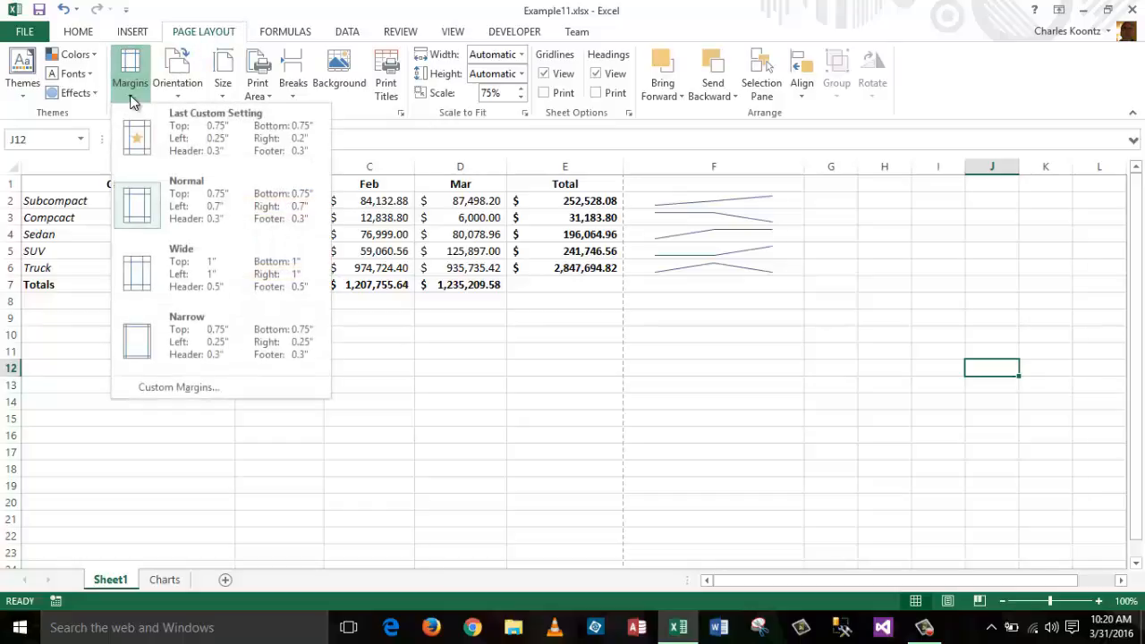
{"action": "left_click", "coordinate": [199, 390]}
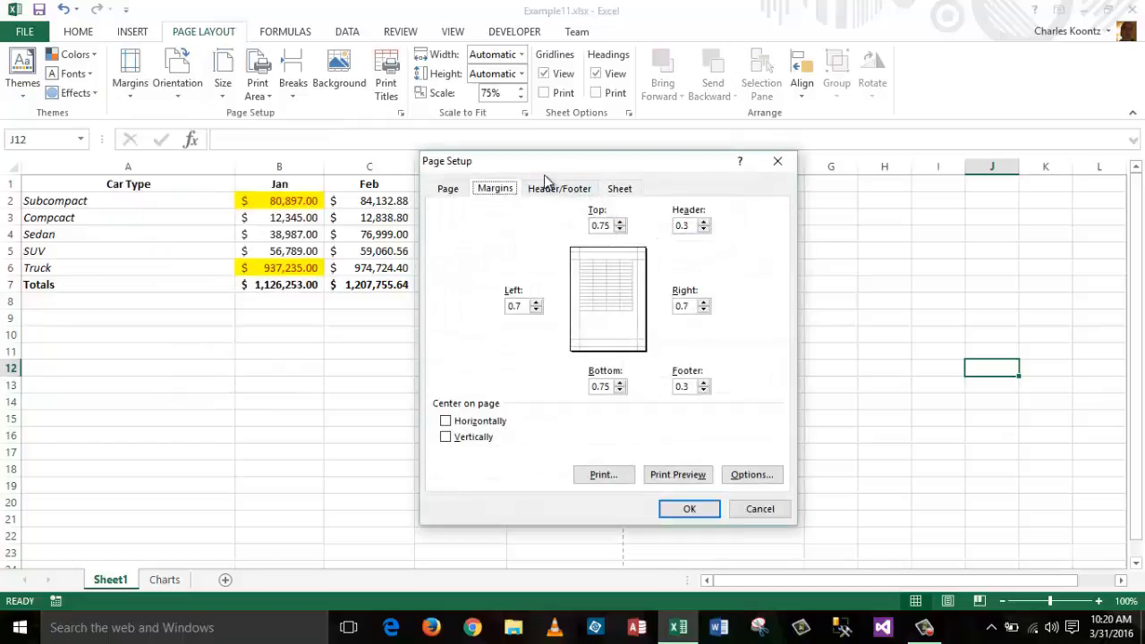
{"action": "left_click", "coordinate": [449, 189]}
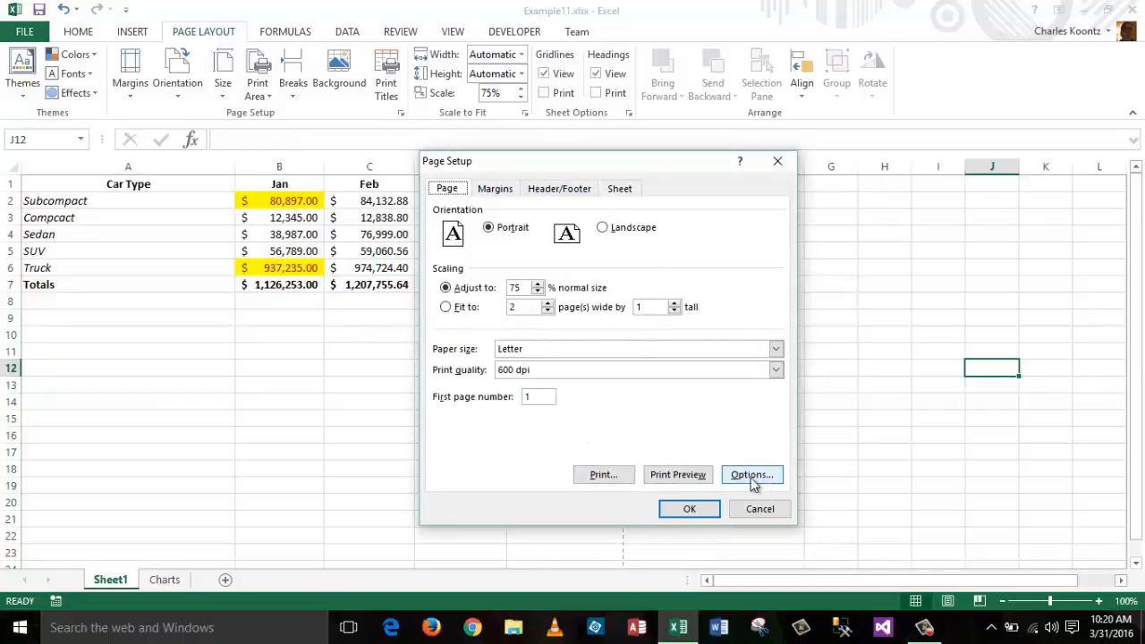
{"action": "left_click", "coordinate": [506, 192]}
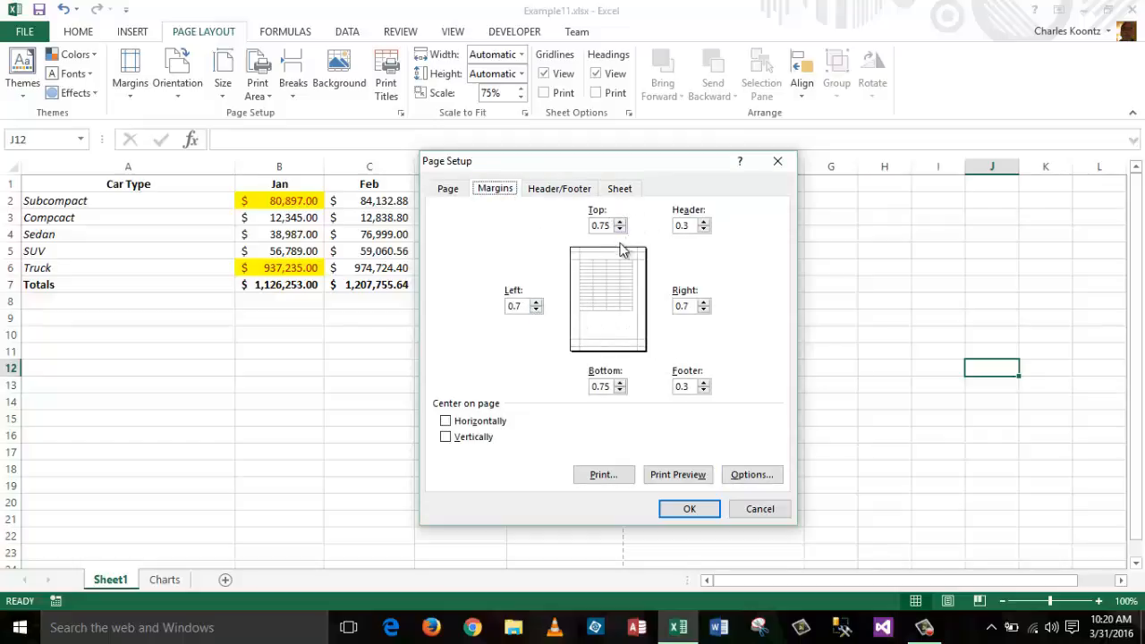
{"action": "left_click", "coordinate": [536, 310]}
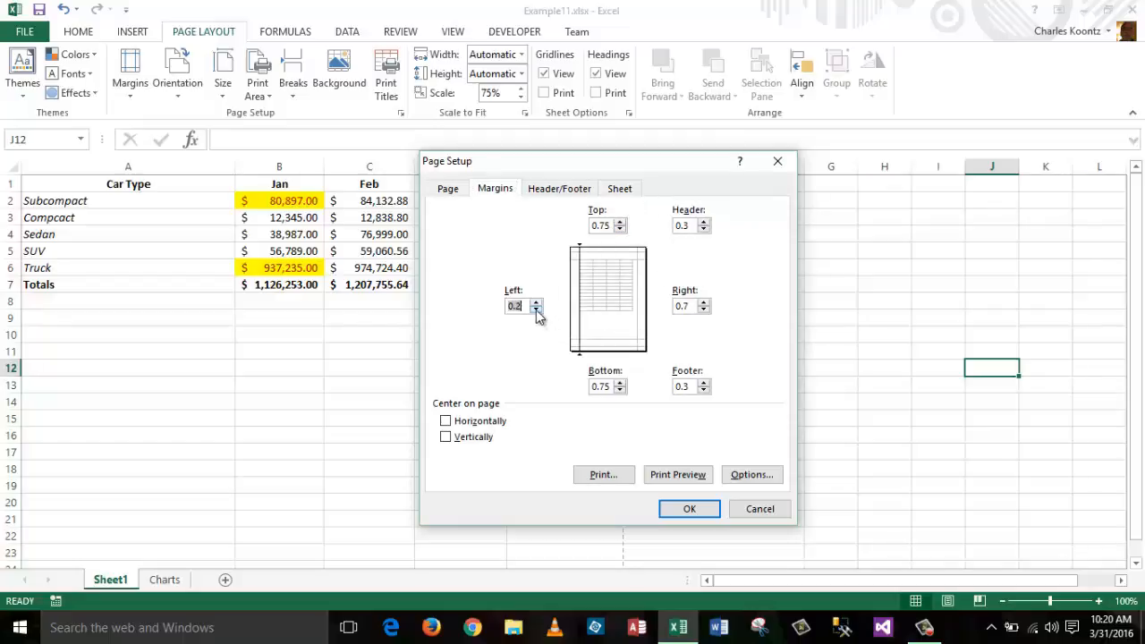
{"action": "left_click", "coordinate": [703, 310]}
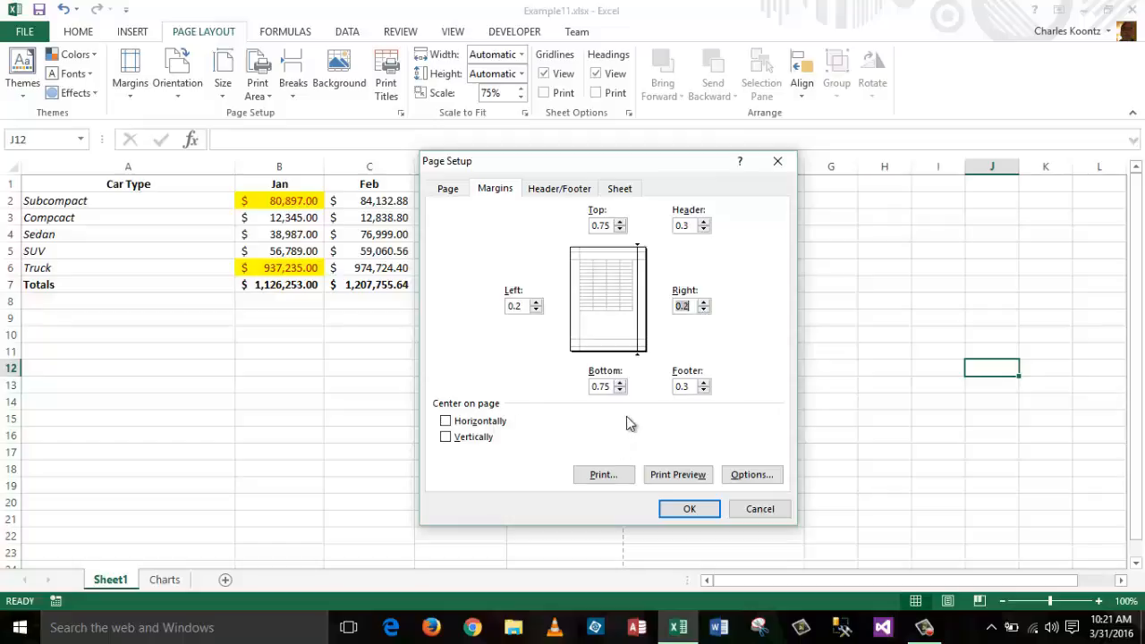
{"action": "left_click", "coordinate": [446, 421]}
{"action": "left_click", "coordinate": [447, 438]}
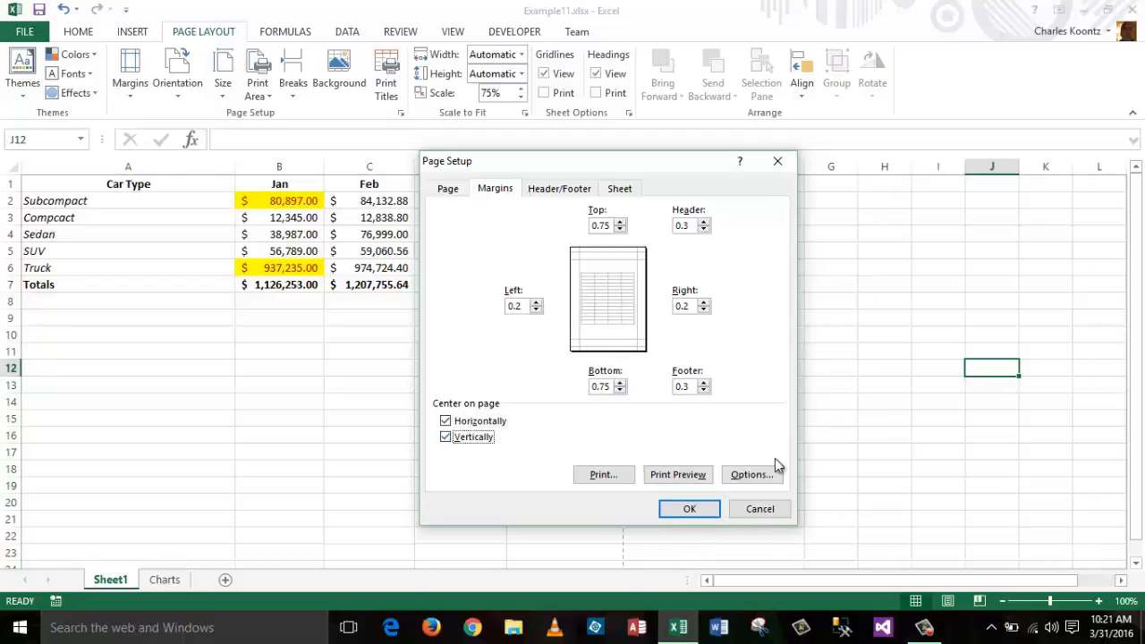
Step: Add a custom header with "This is my header" in the center section and apply the page setup
{"action": "left_click", "coordinate": [573, 197]}
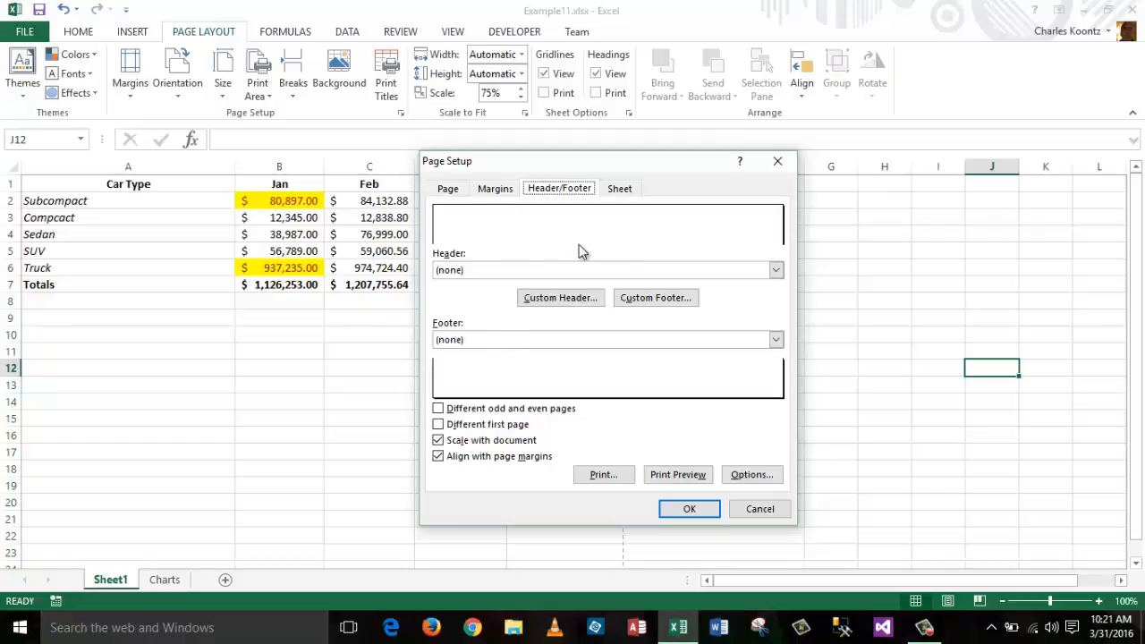
{"action": "left_click", "coordinate": [500, 271]}
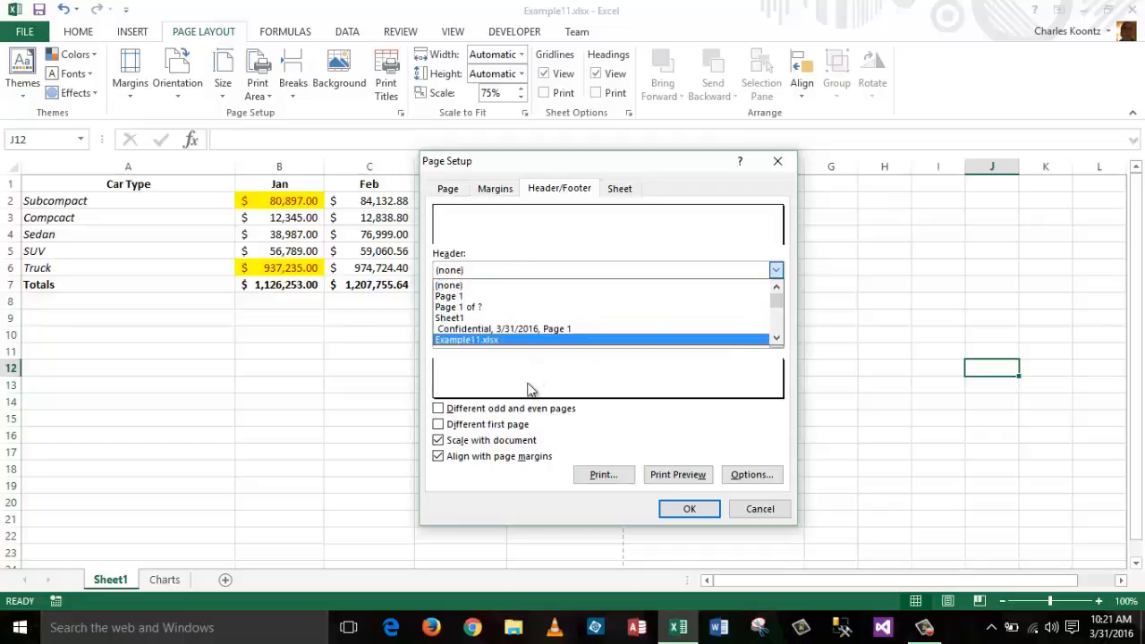
{"action": "left_click", "coordinate": [559, 229]}
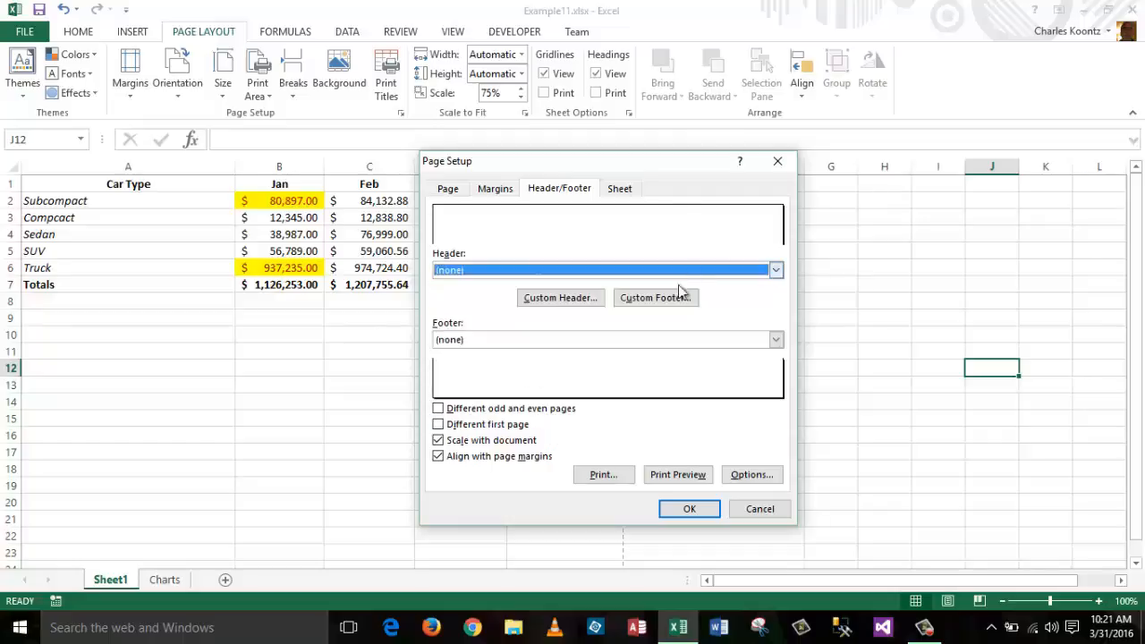
{"action": "left_click", "coordinate": [582, 299]}
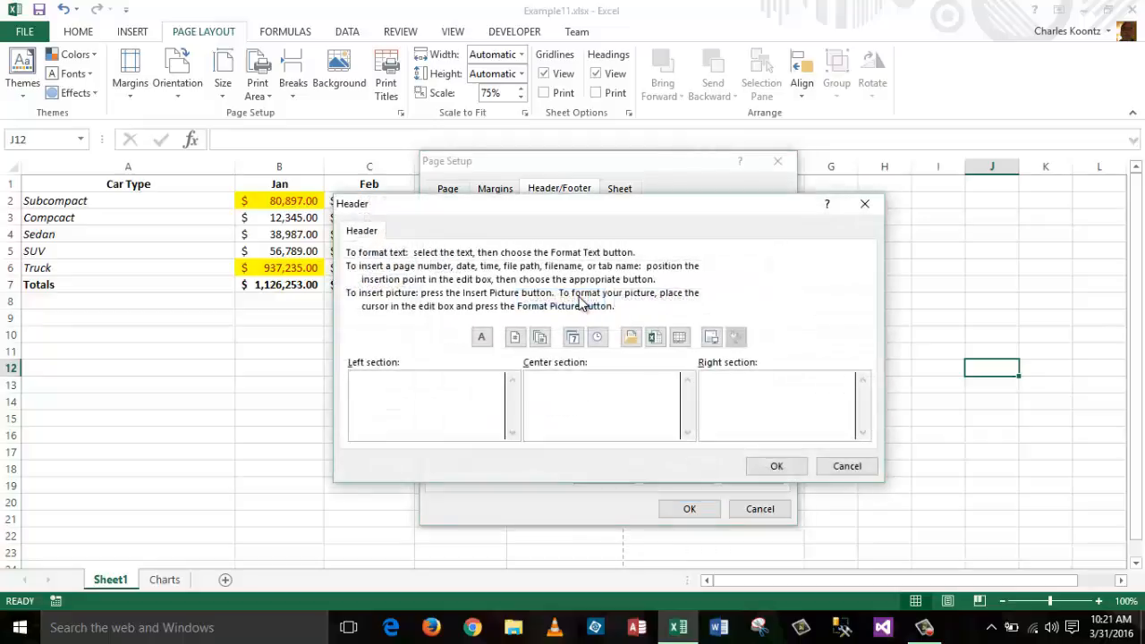
{"action": "left_click", "coordinate": [635, 390]}
{"action": "type", "text": "This is my header"}
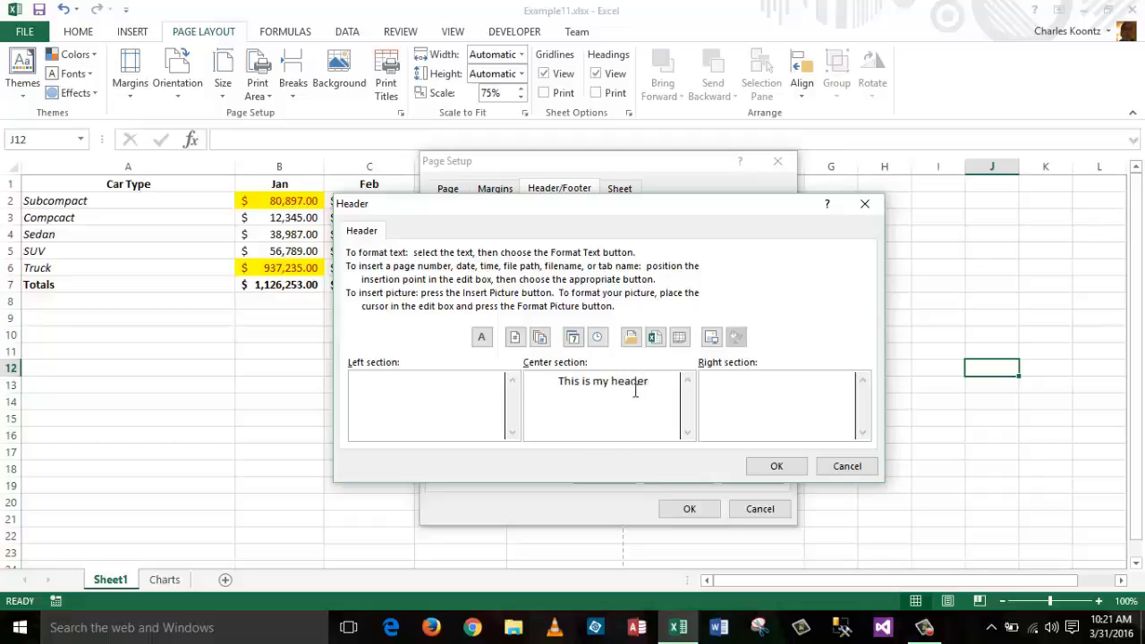
{"action": "left_click", "coordinate": [791, 466]}
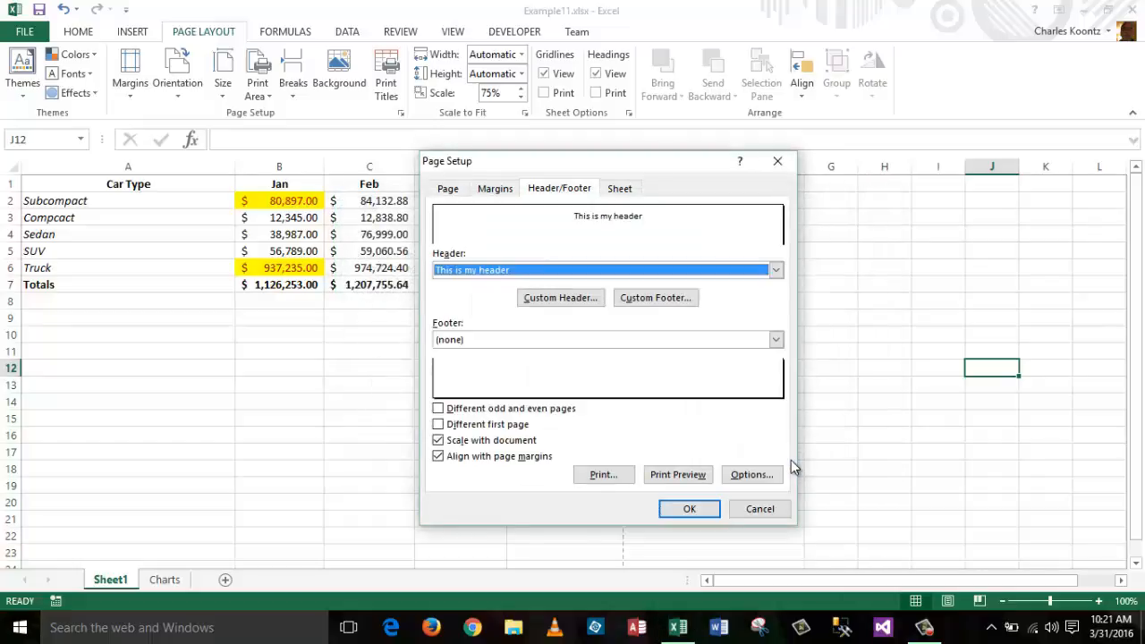
{"action": "left_click", "coordinate": [690, 509]}
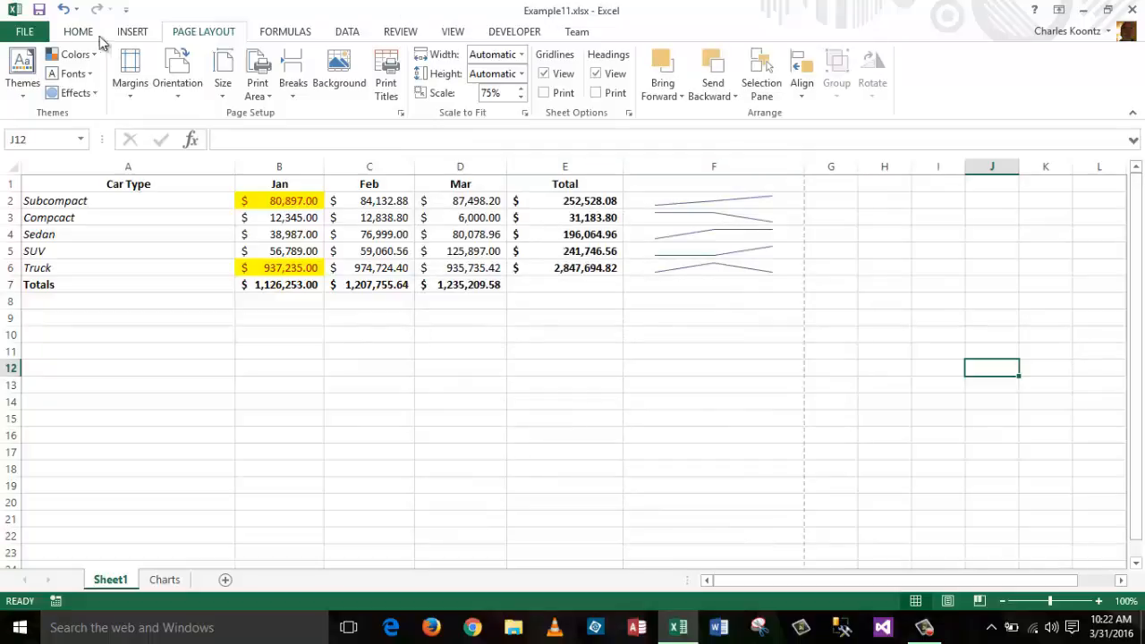
Step: Check the header, margins and centering of Sheet1 in the print preview and return to the worksheet
{"action": "left_click", "coordinate": [130, 70]}
{"action": "left_click", "coordinate": [188, 390]}
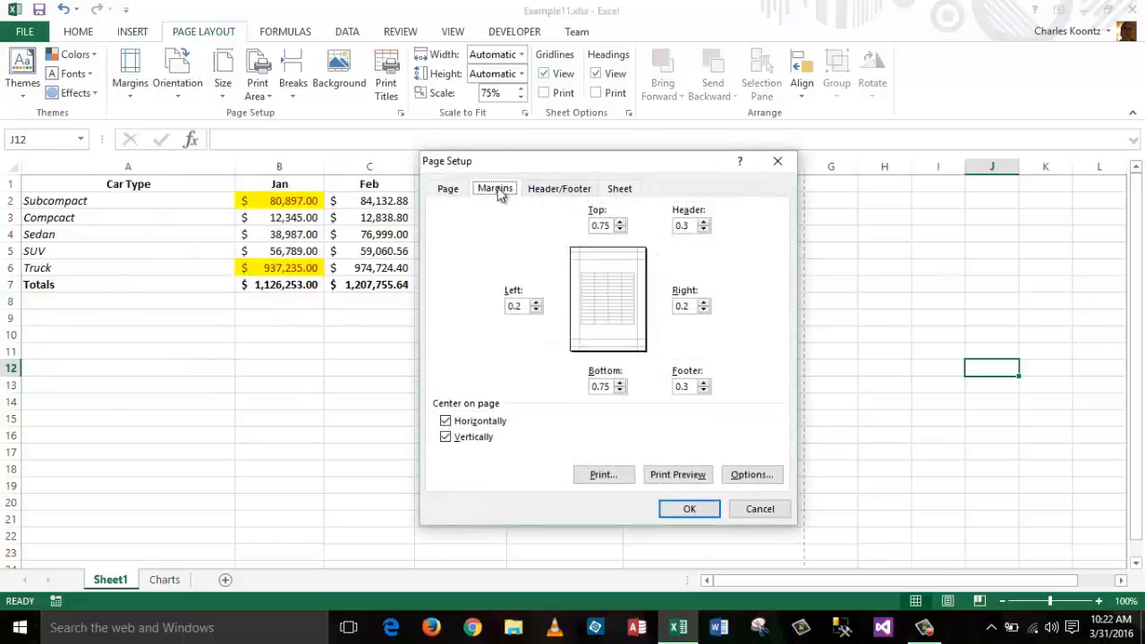
{"action": "left_click", "coordinate": [695, 475]}
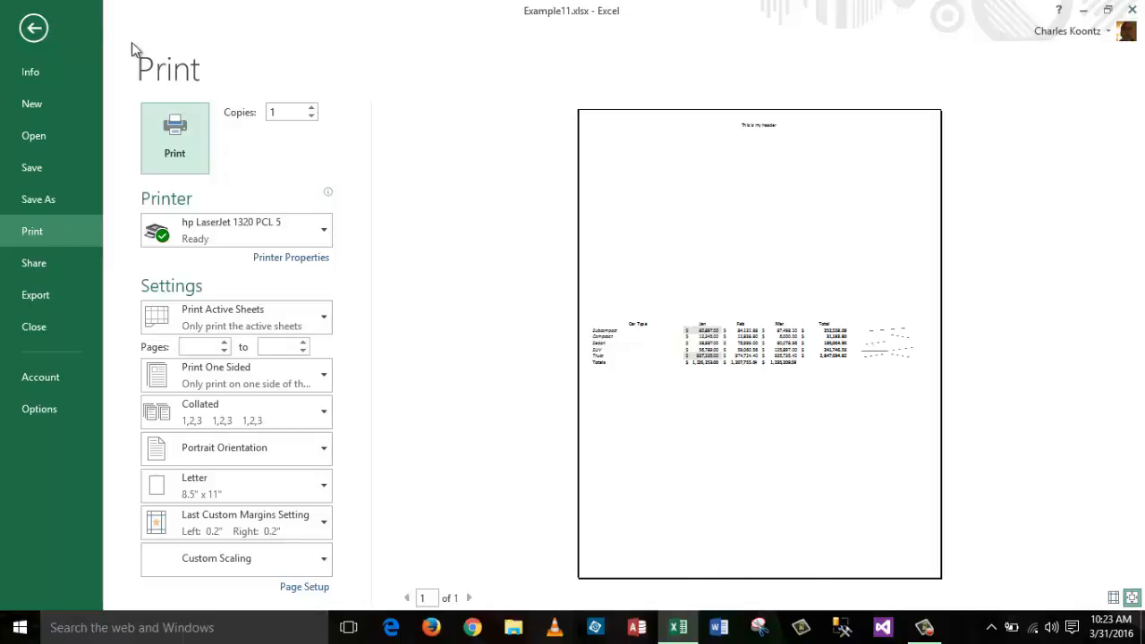
{"action": "left_click", "coordinate": [34, 28]}
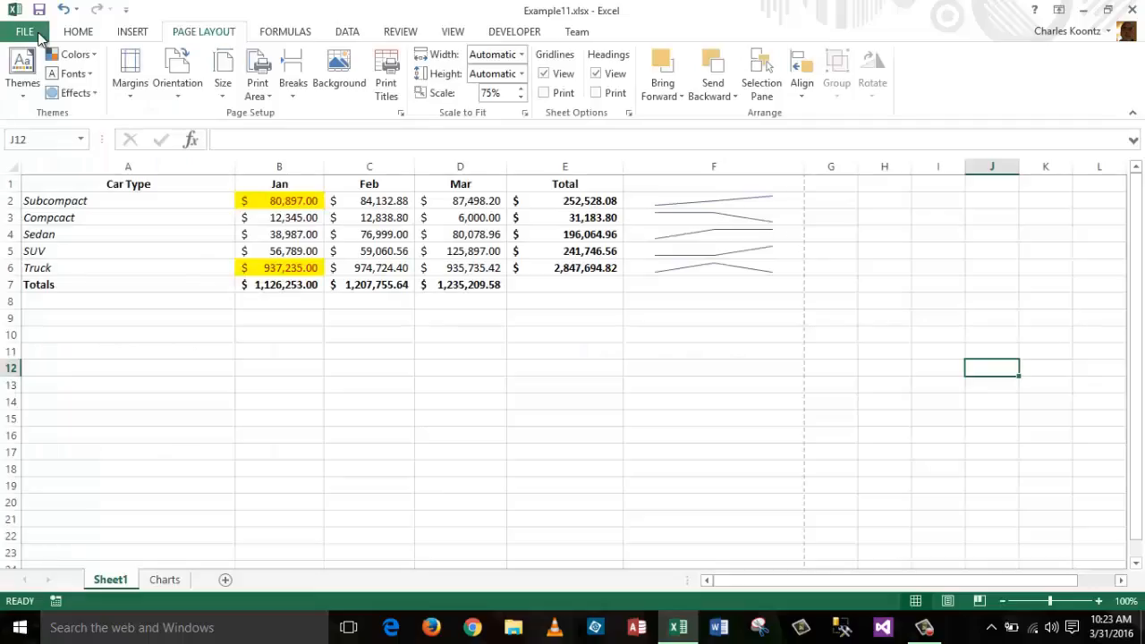
Step: Enable gridline printing in Page Setup and set row 1 ($1:$1) to repeat at the top of printed pages
{"action": "left_click", "coordinate": [132, 76]}
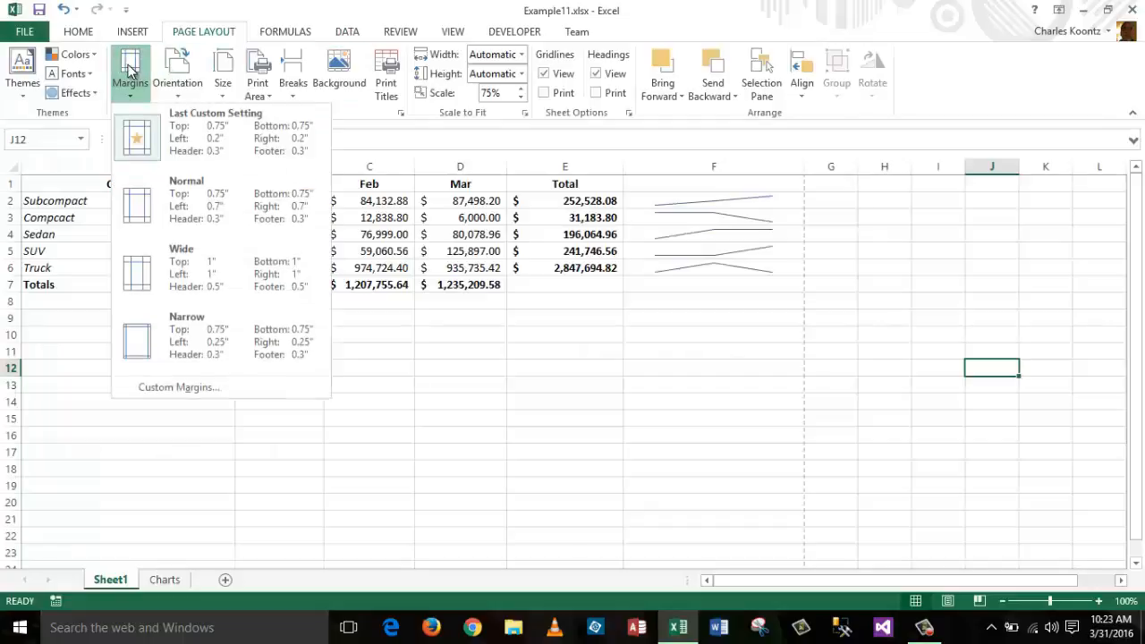
{"action": "left_click", "coordinate": [198, 394]}
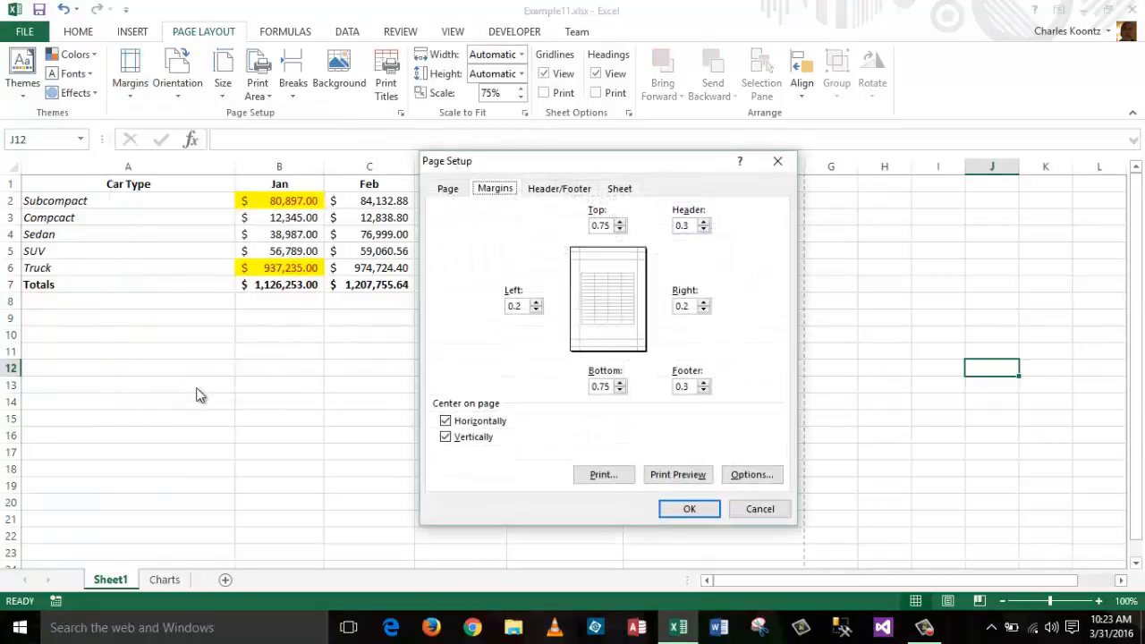
{"action": "left_click", "coordinate": [461, 192]}
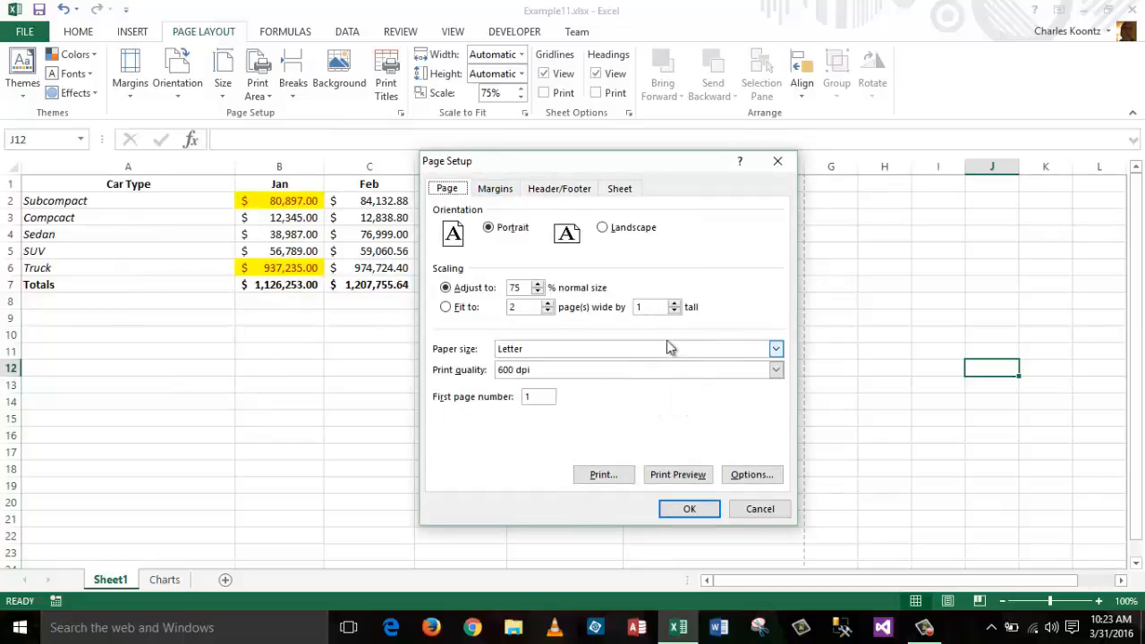
{"action": "left_click", "coordinate": [620, 191]}
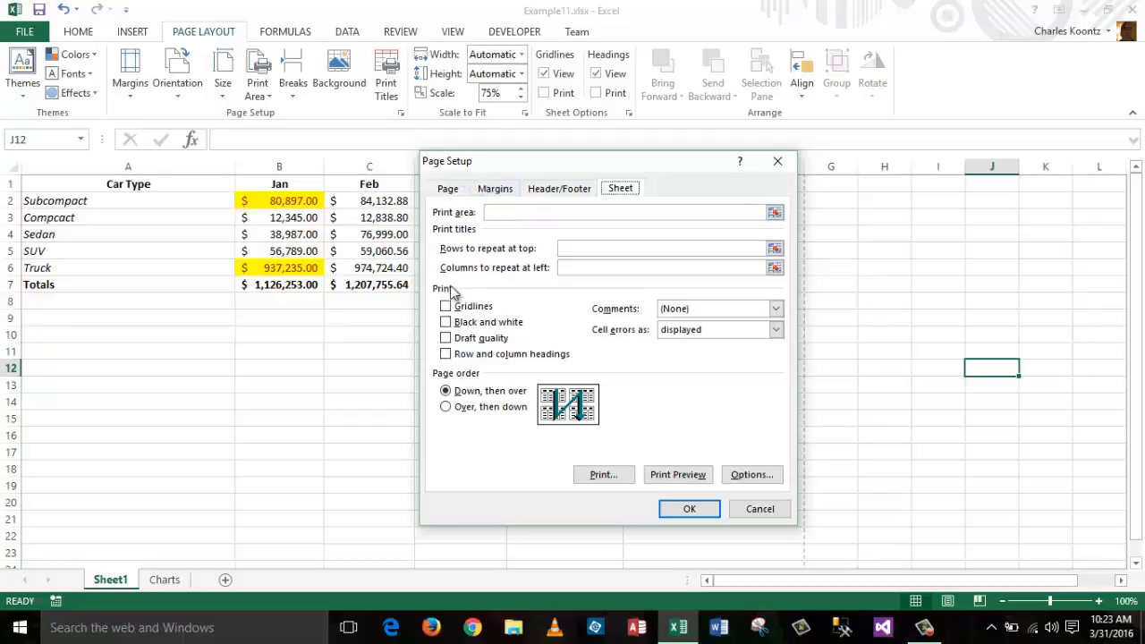
{"action": "left_click", "coordinate": [445, 306]}
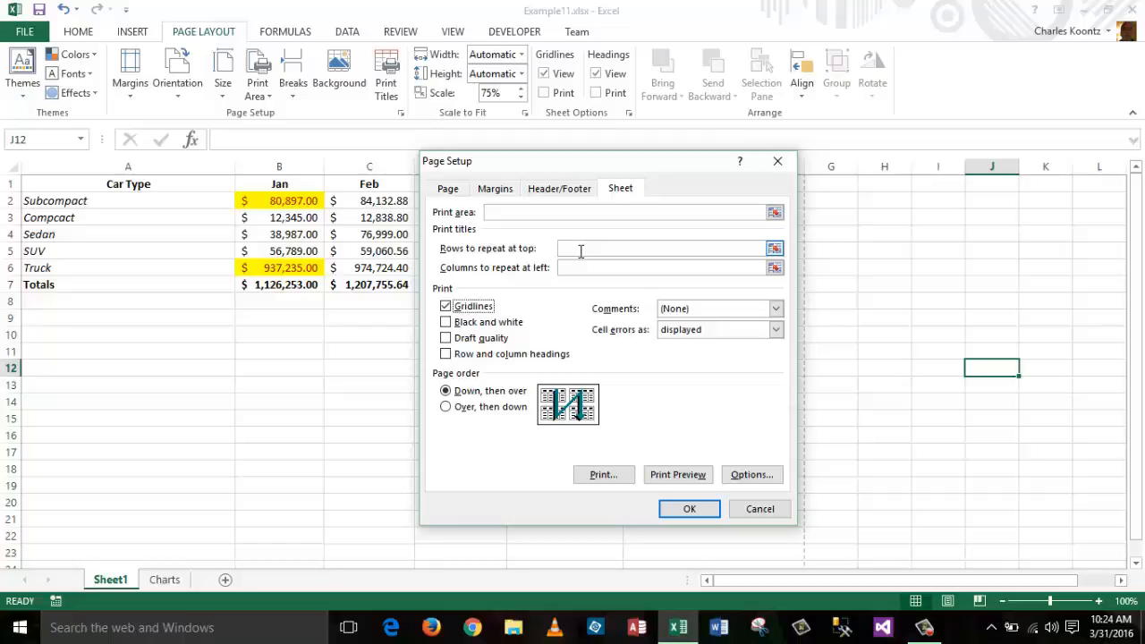
{"action": "left_click", "coordinate": [581, 251]}
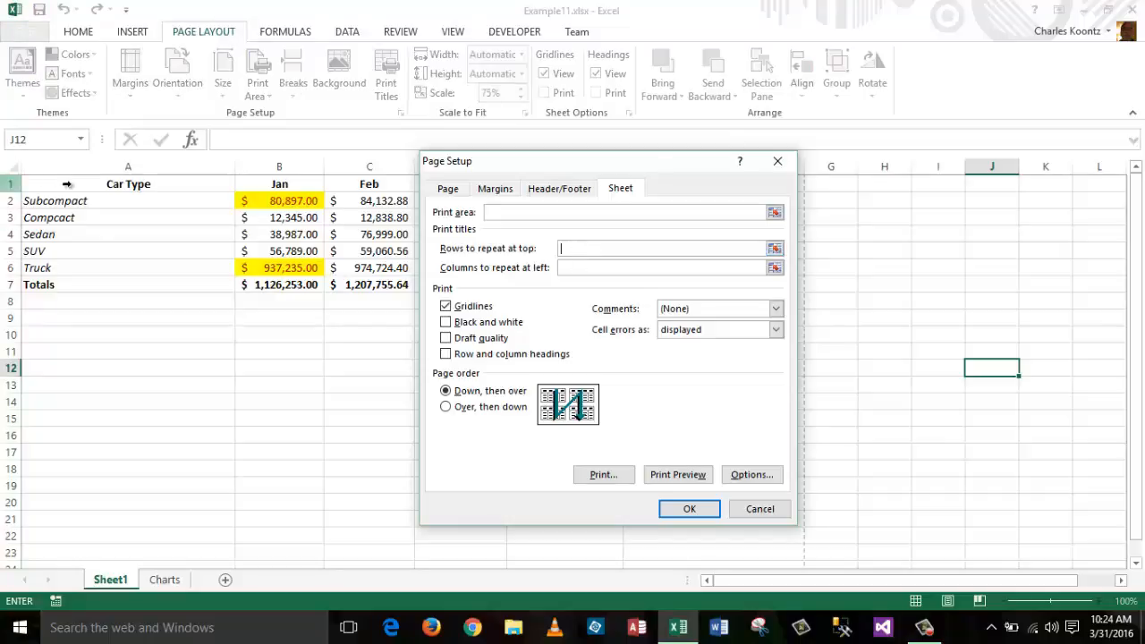
{"action": "left_click", "coordinate": [16, 184]}
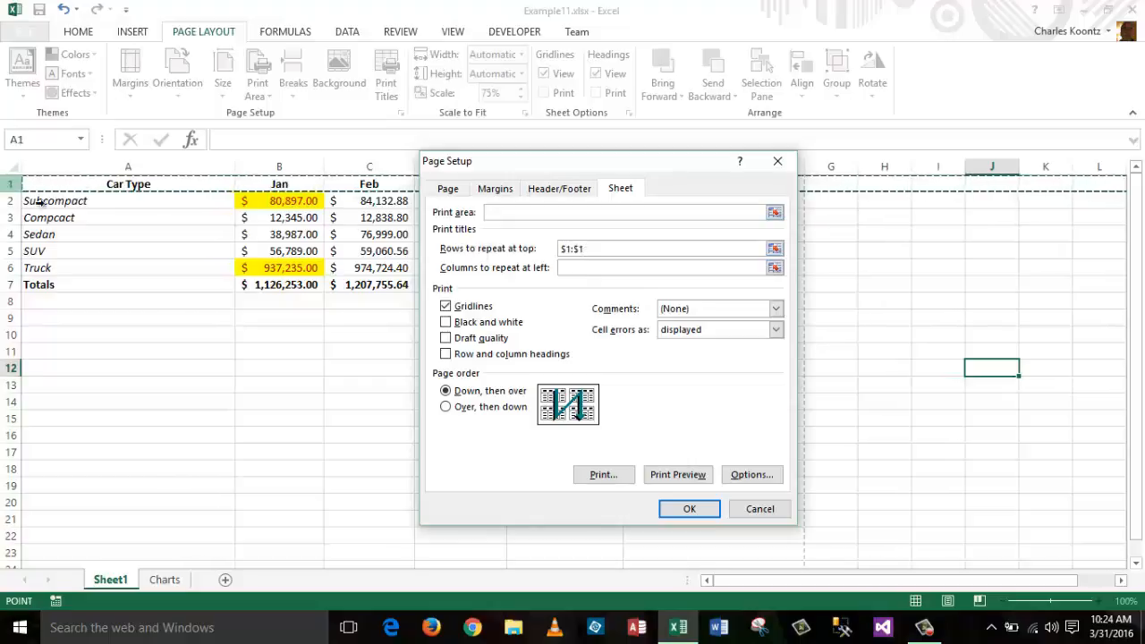
{"action": "left_click", "coordinate": [691, 509]}
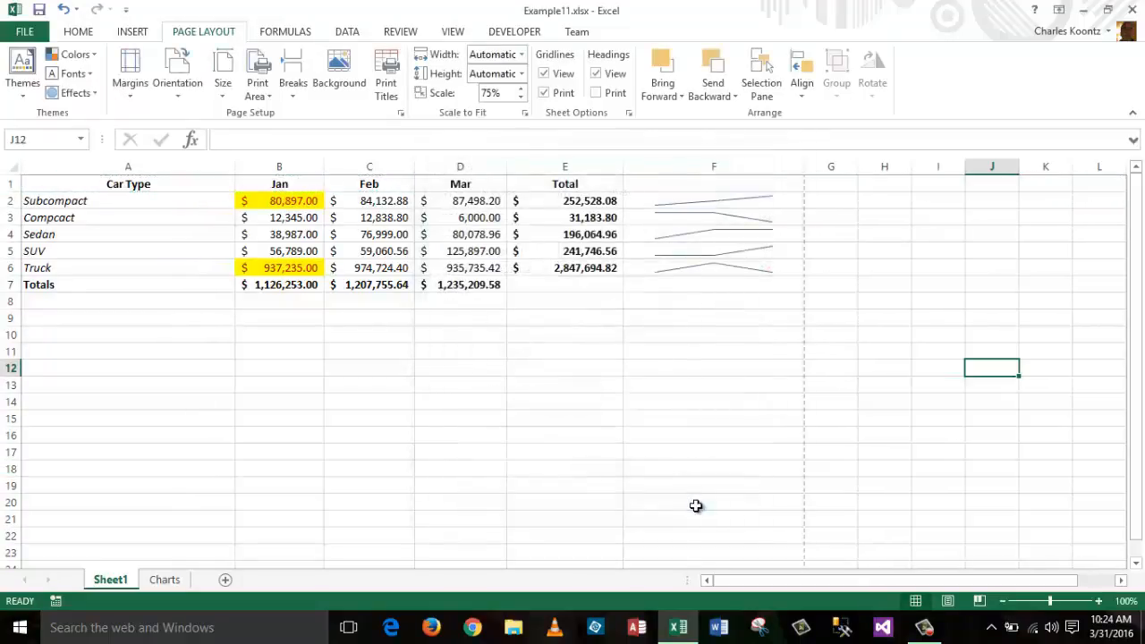